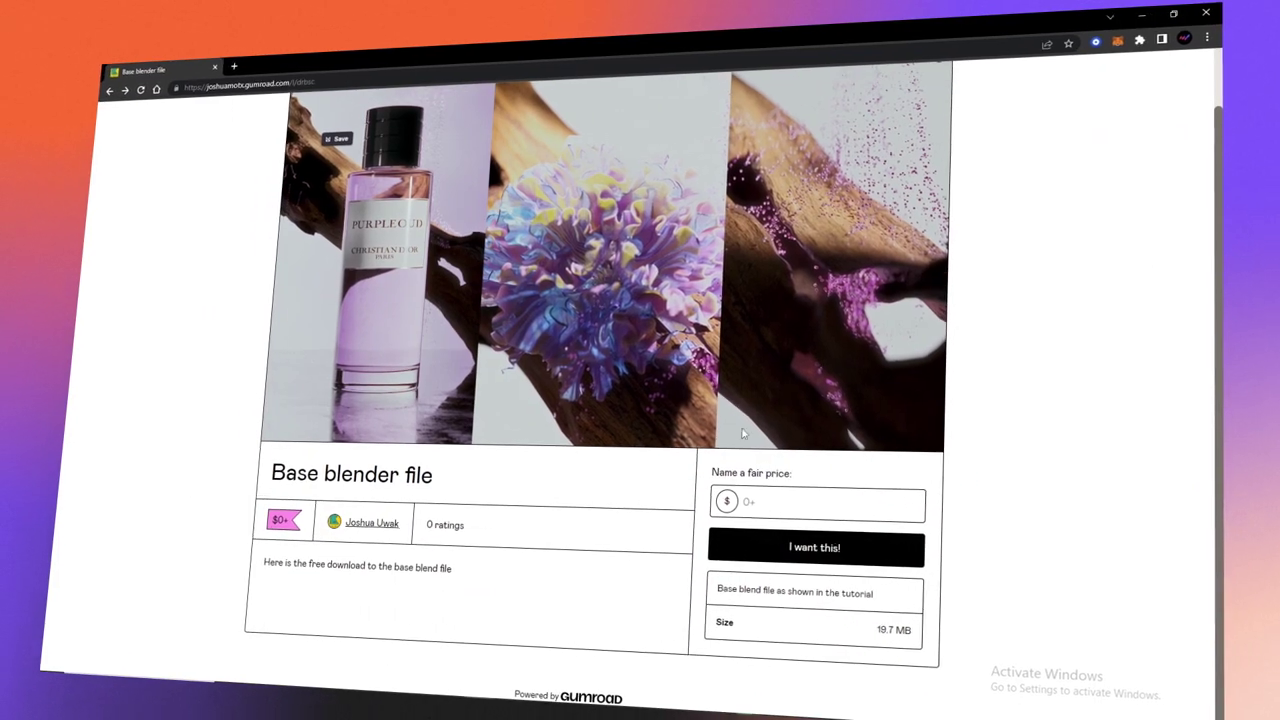
Request the "Base blender file" download at a price of $0
click(777, 492)
text(0)
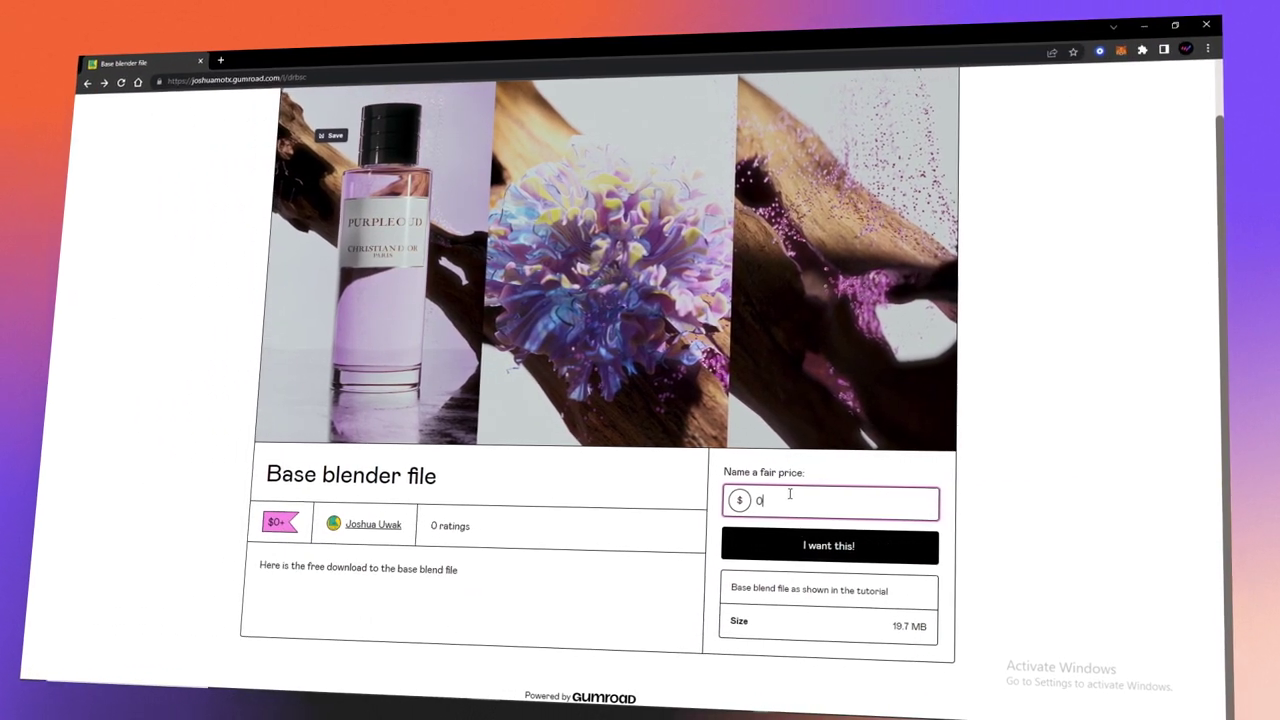
click(809, 546)
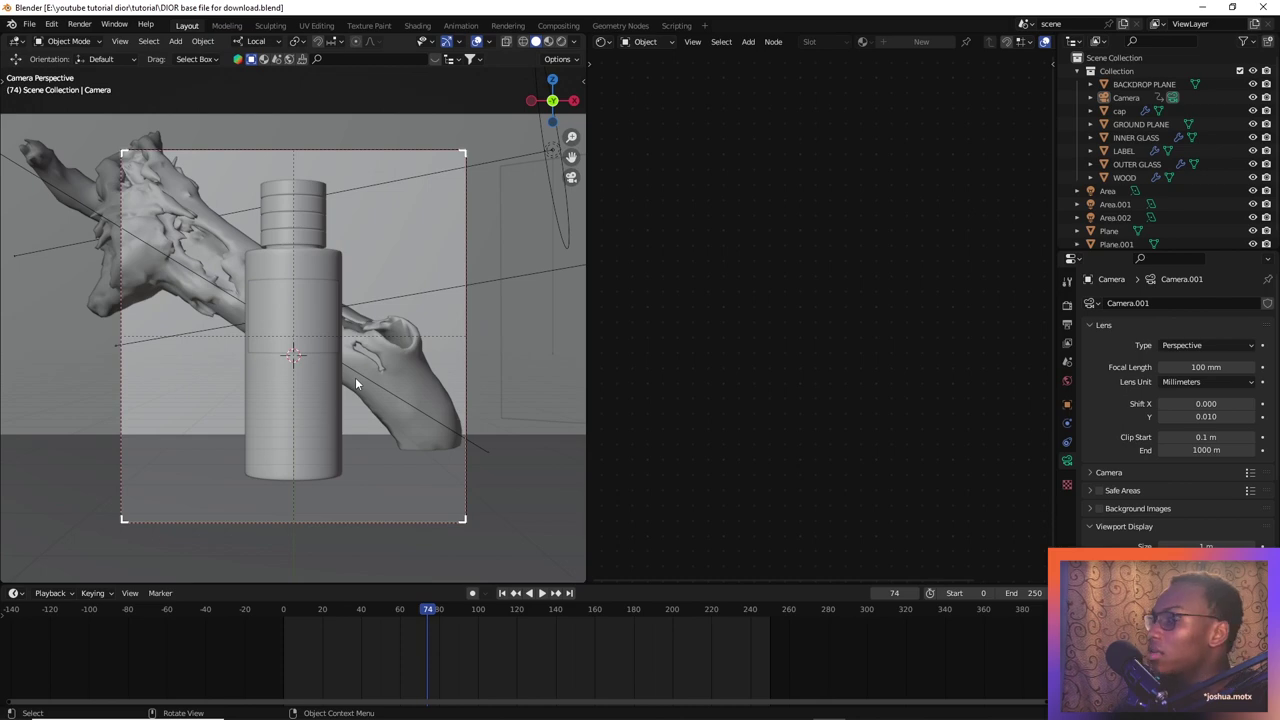
Add a cube mesh at the bottle and scale it up uniformly until it encloses the whole bottle
middle_drag(355, 377, 536, 87)
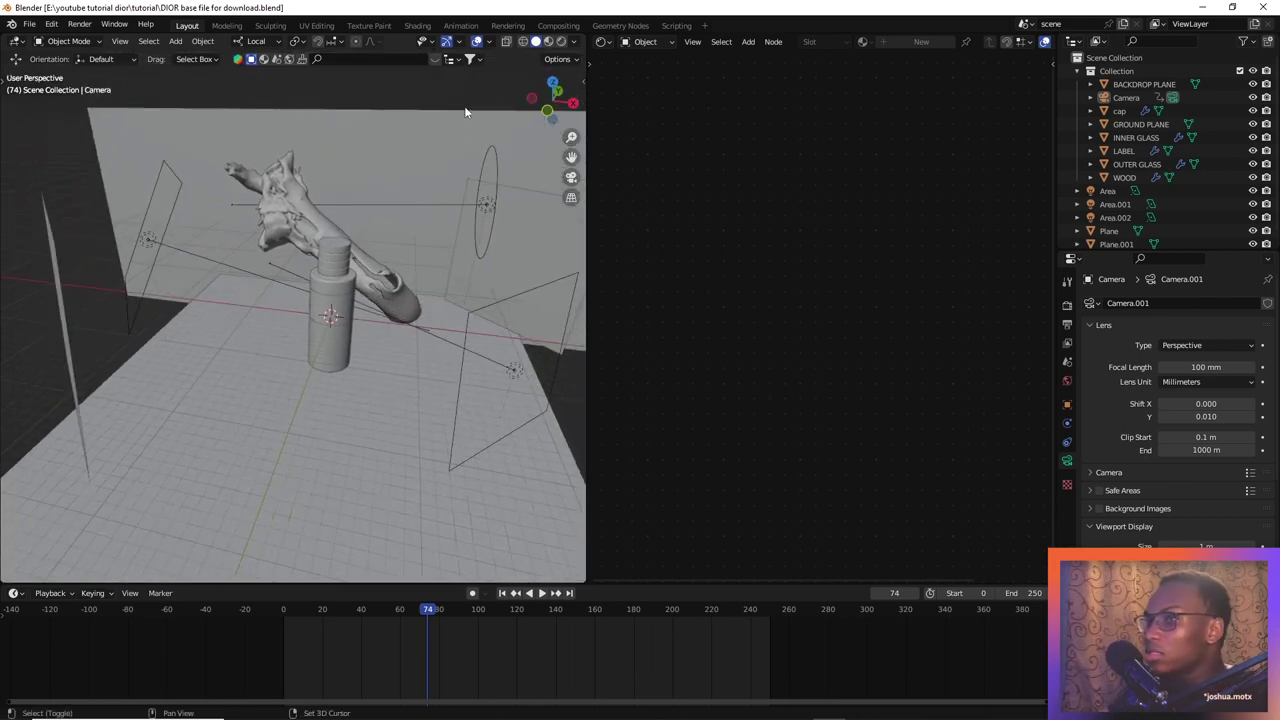
middle_drag(465, 112, 437, 256)
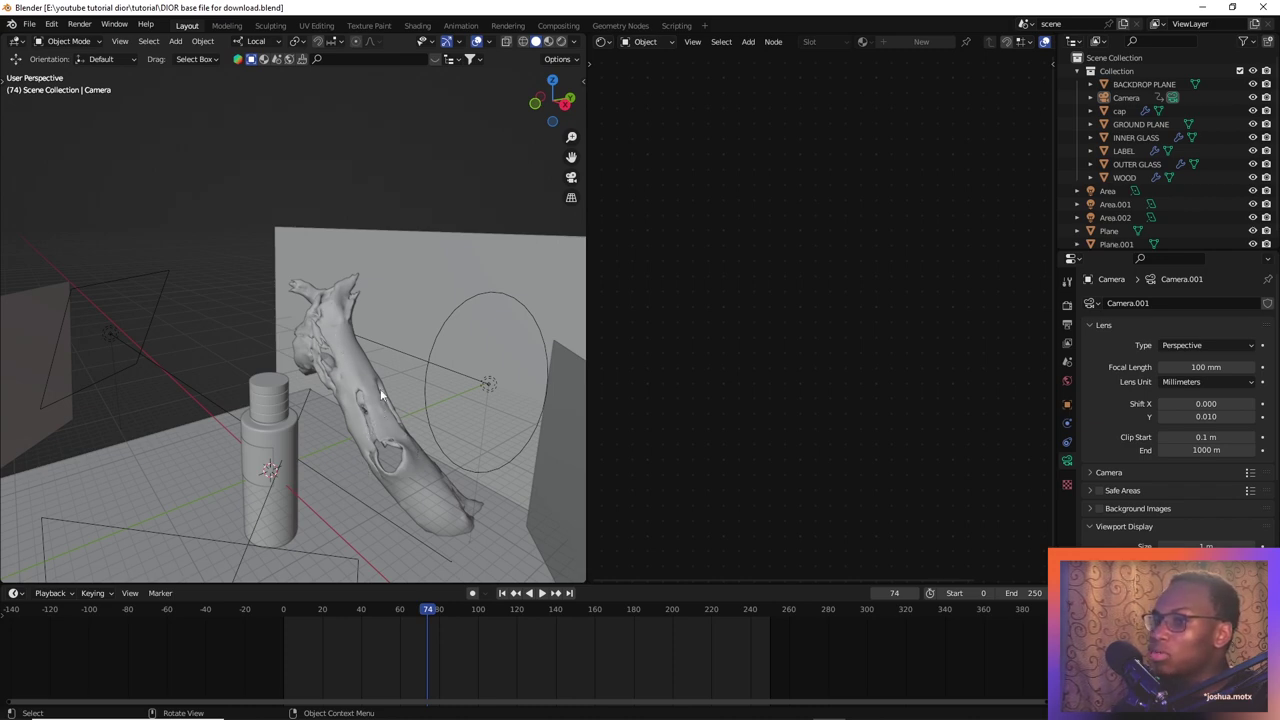
middle_drag(443, 396, 385, 416)
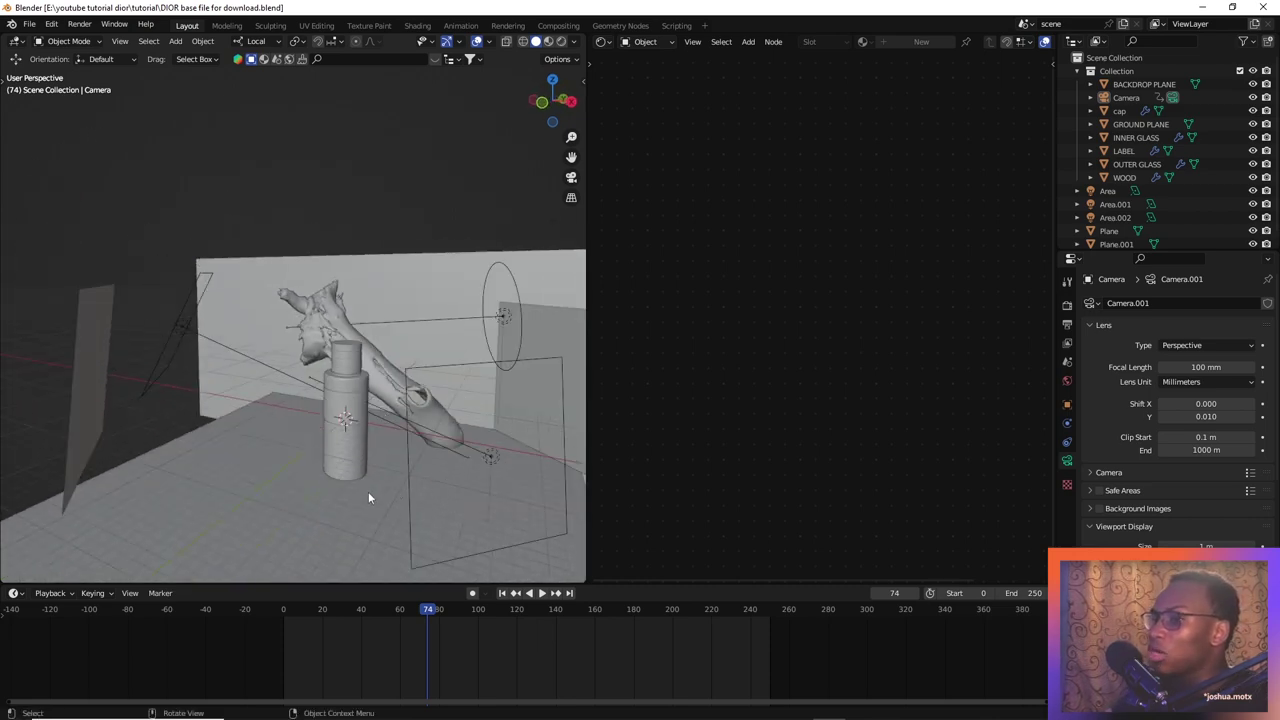
middle_drag(378, 393, 356, 407)
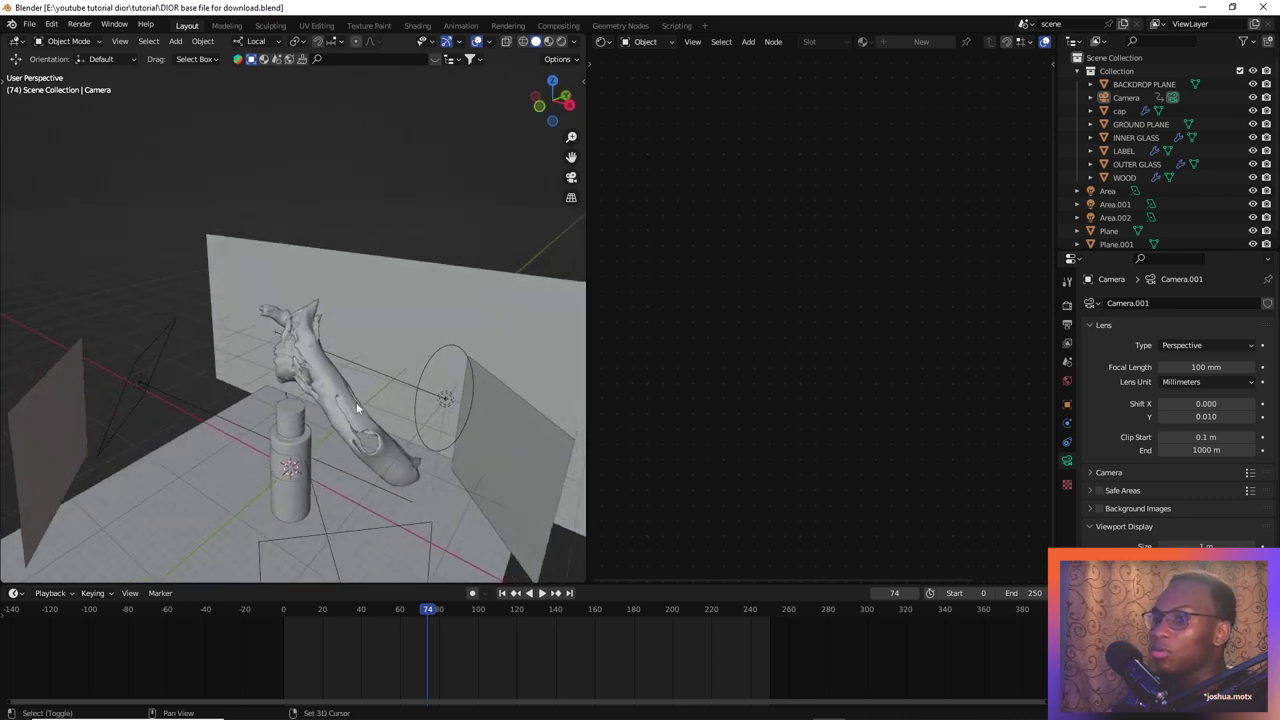
key(shift+a)
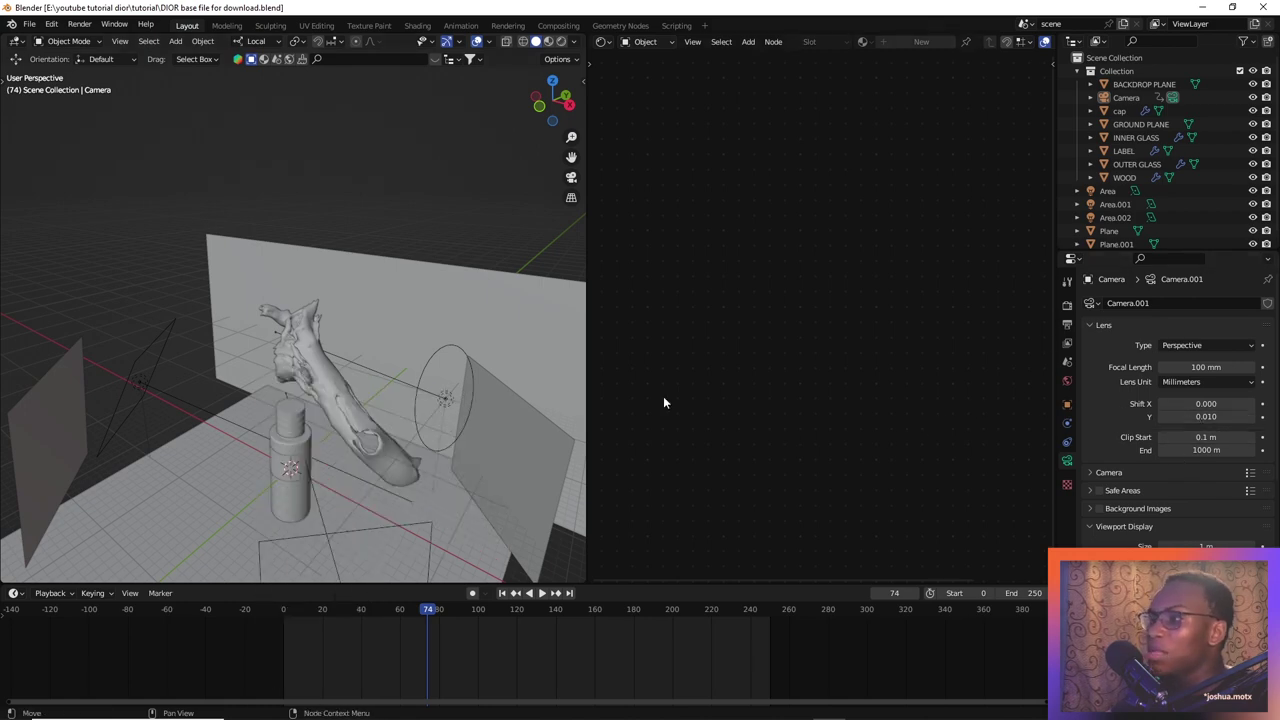
key(shift+a)
mouse_move(240, 434)
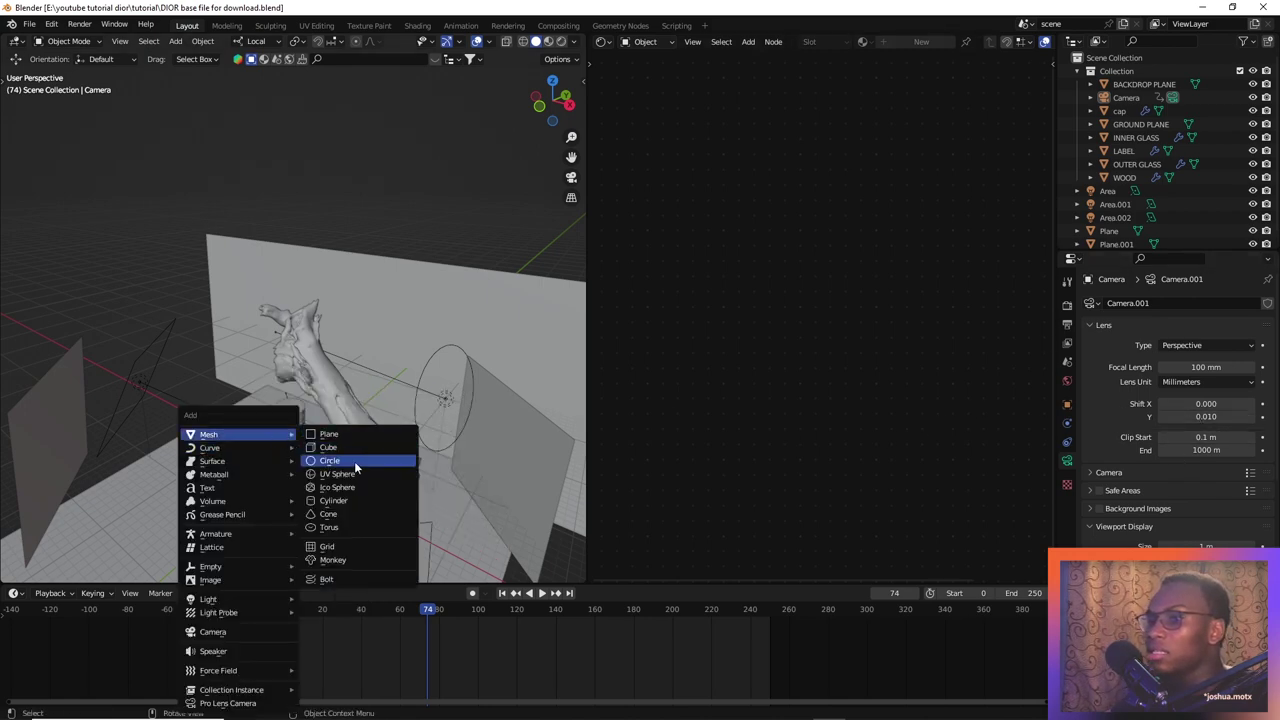
click(350, 448)
key(s)
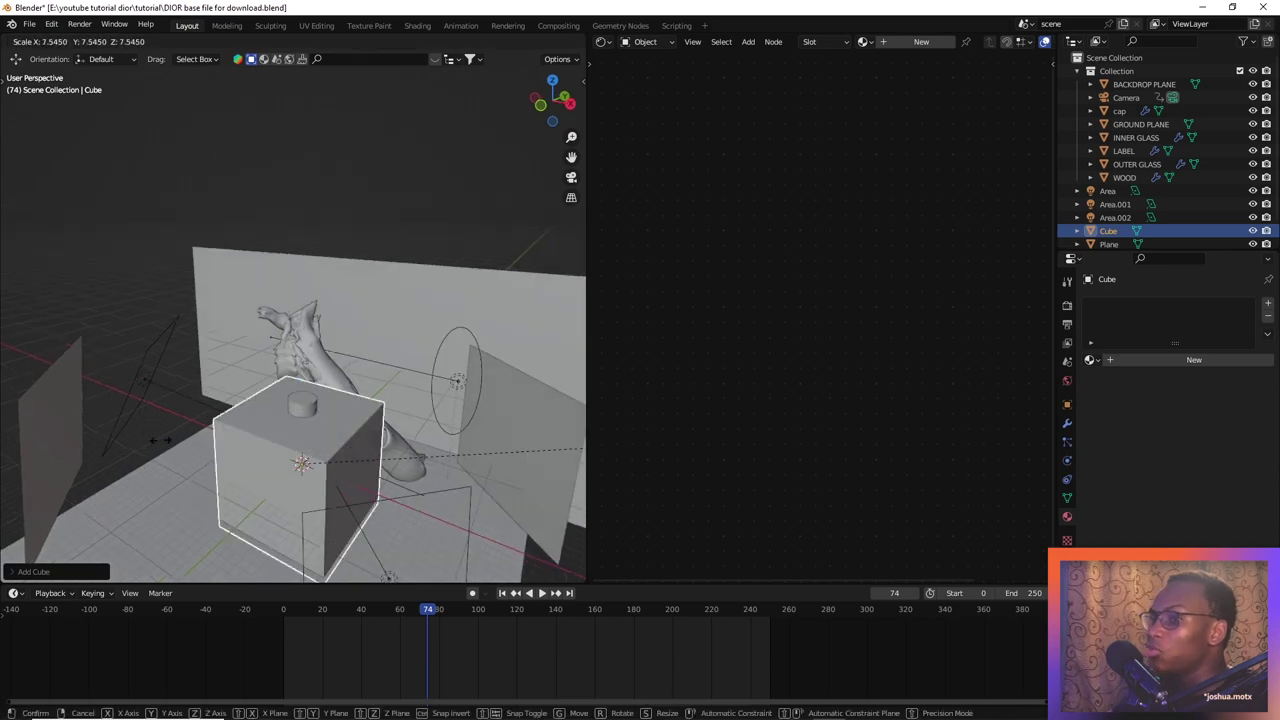
click(418, 434)
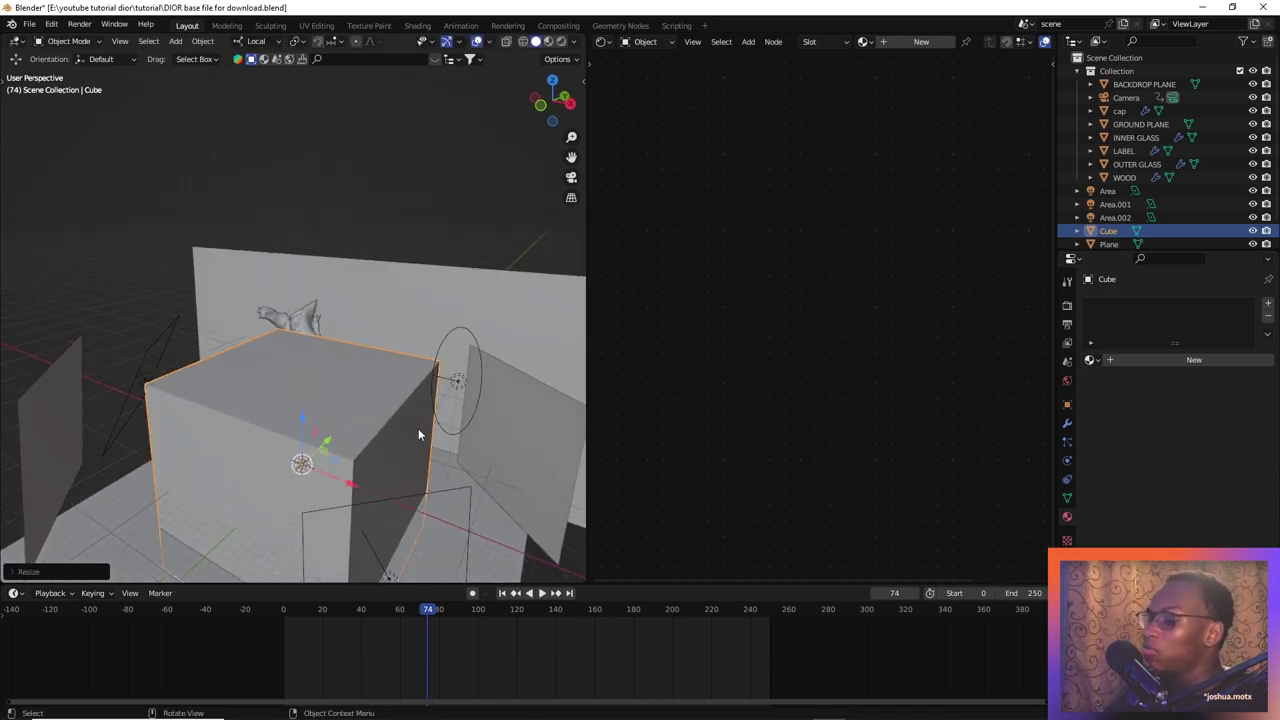
In a front wireframe view, raise the cube along Z until its base meets the ground level under the bottle
key(KP_5)
key(KP_1)
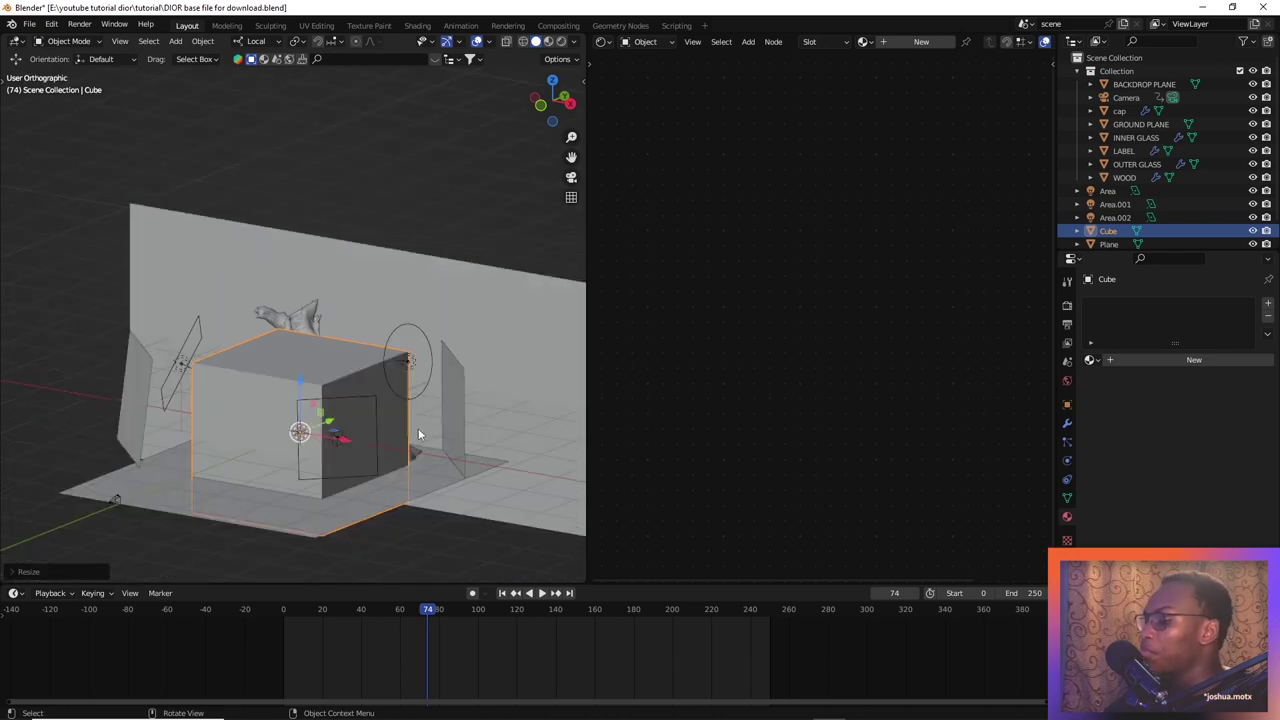
scroll(418, 434, up, 2)
scroll(415, 432, down, 2)
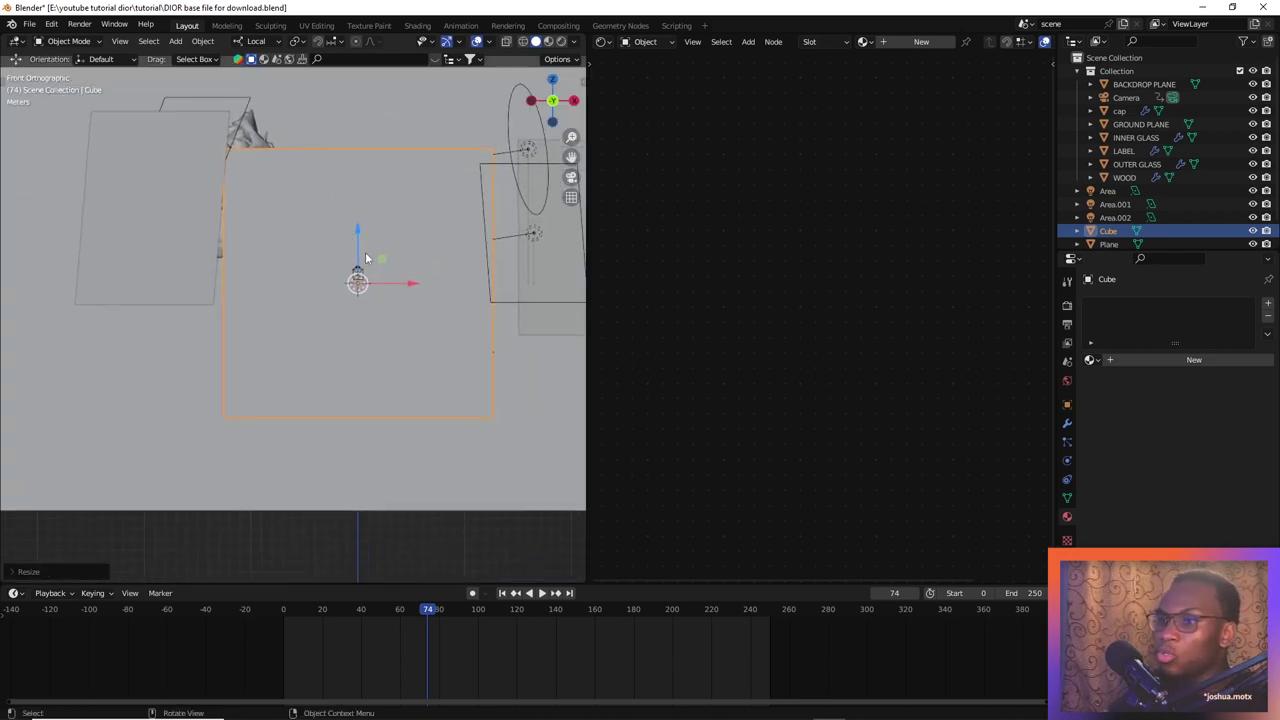
key(shift+z)
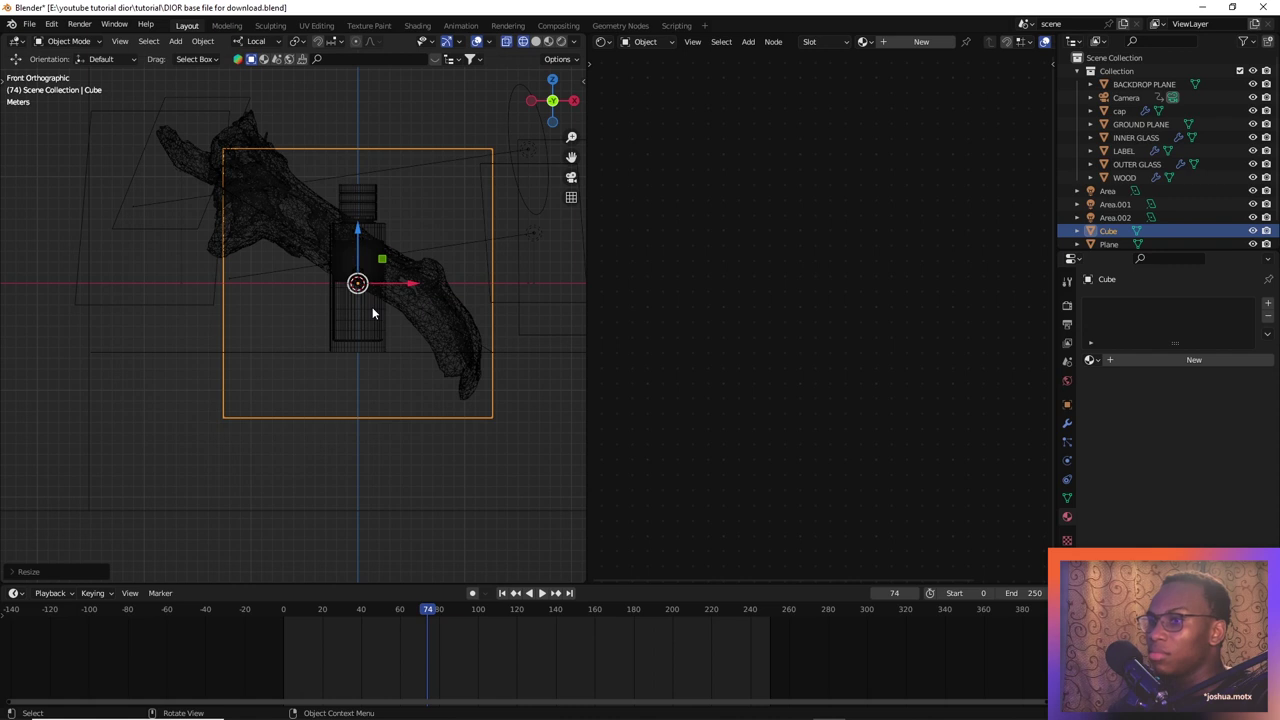
drag(357, 237, 357, 161)
In the right orthographic view, stretch the cube along its local Y axis so it extends over most of the wood
key(KP_3)
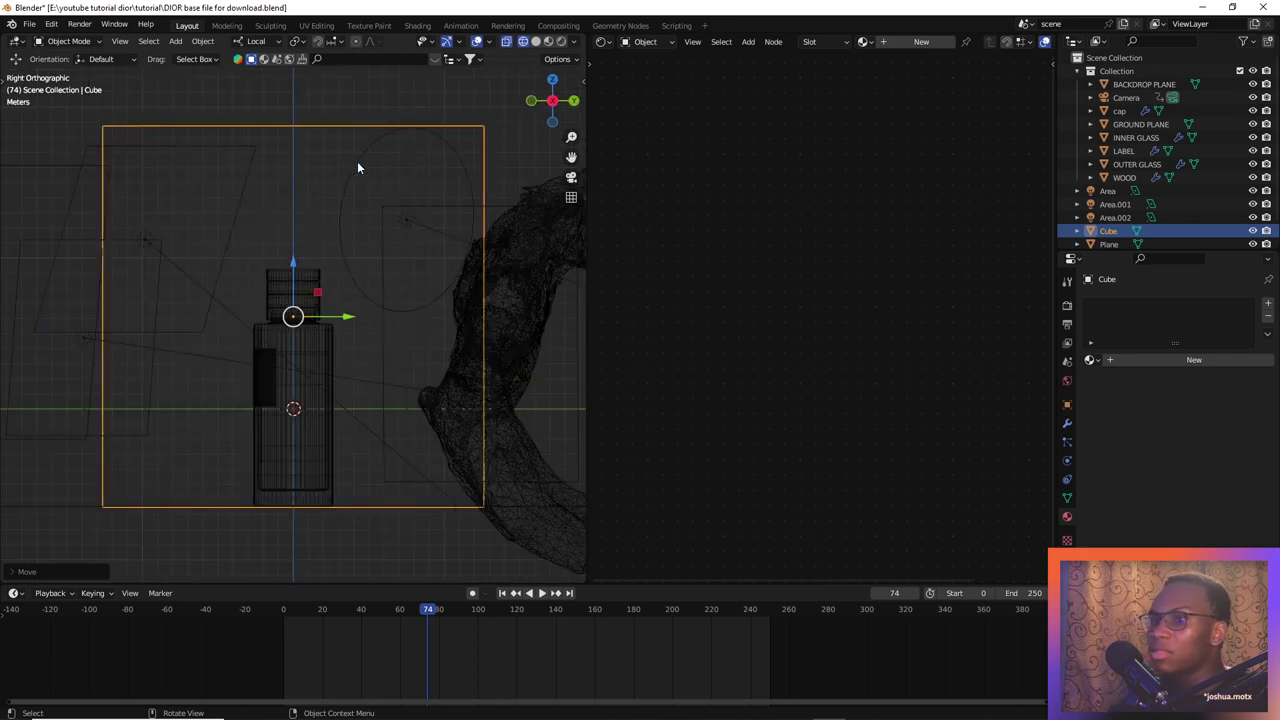
scroll(368, 341, down, 3)
shift+middle_drag(405, 317, 334, 322)
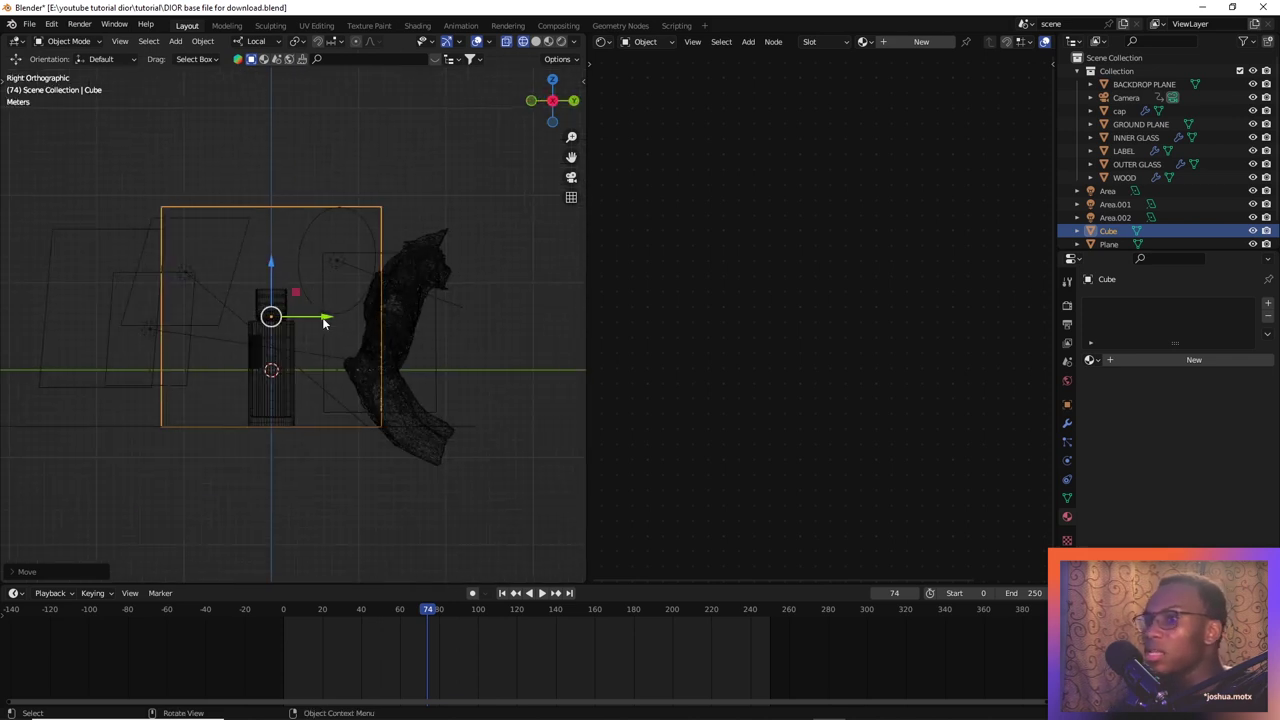
key(s)
key(x)
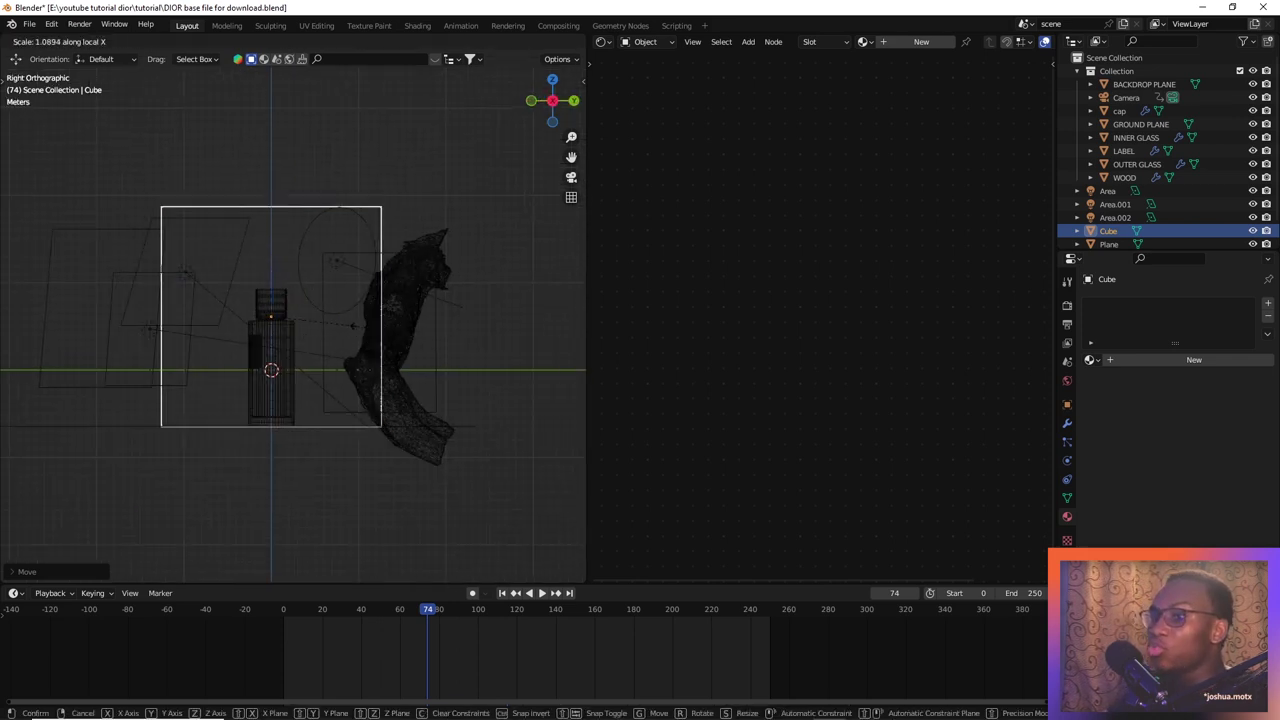
click(384, 326)
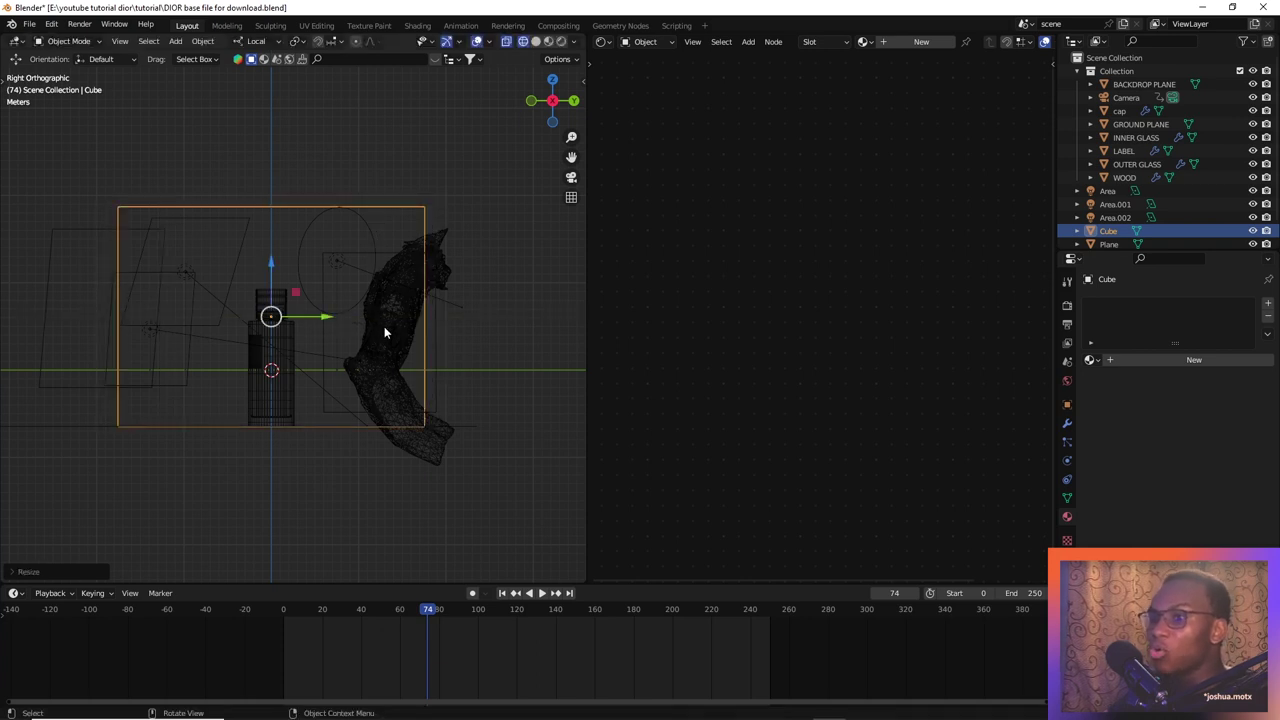
Move the cube back along Y to about 4.9 m and stretch its depth to a Y scale of about 18.8
key(g)
key(y)
key(y)
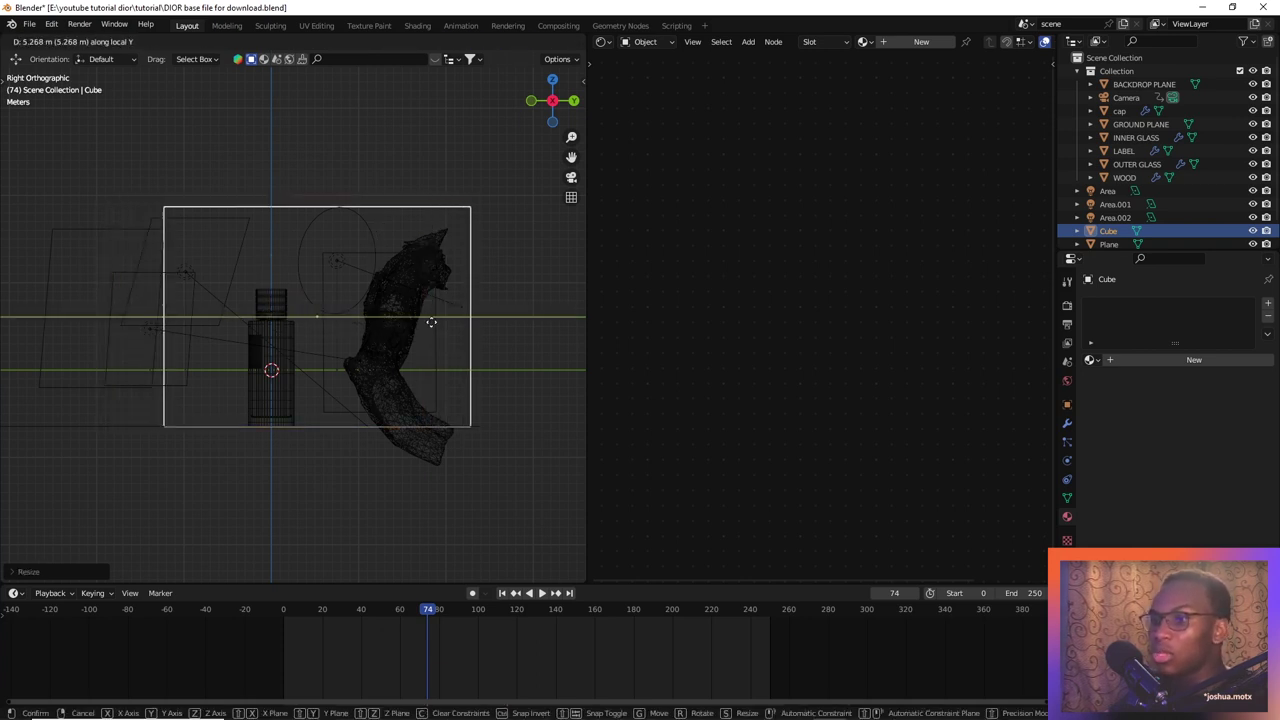
click(441, 360)
key(s)
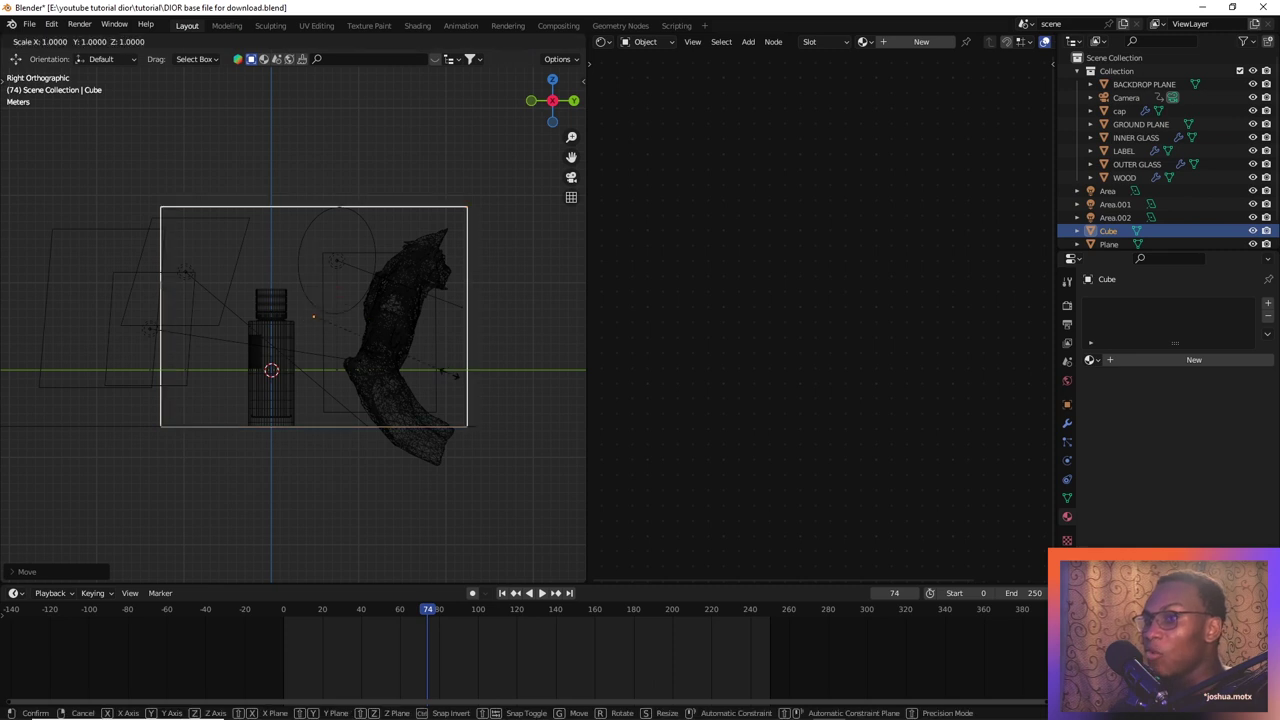
key(x)
click(462, 303)
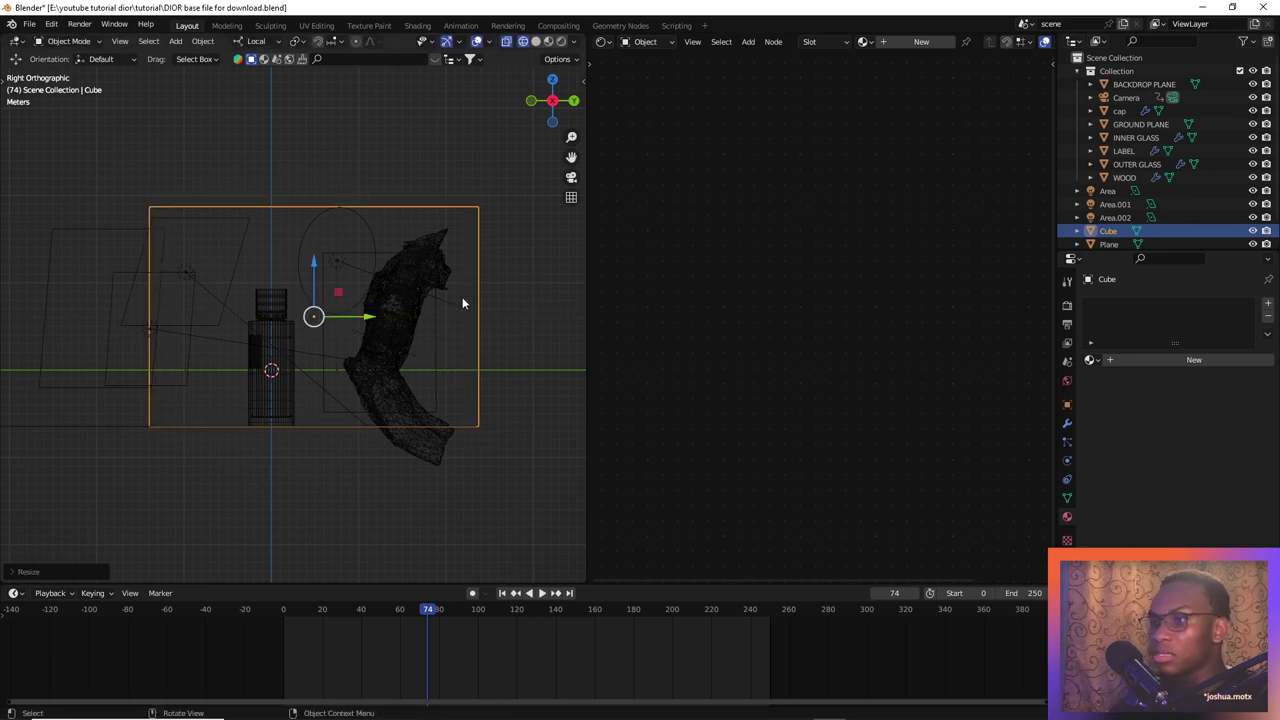
Scale the cube's height to about 18 along Z and raise it to about 11.5 m
key(s)
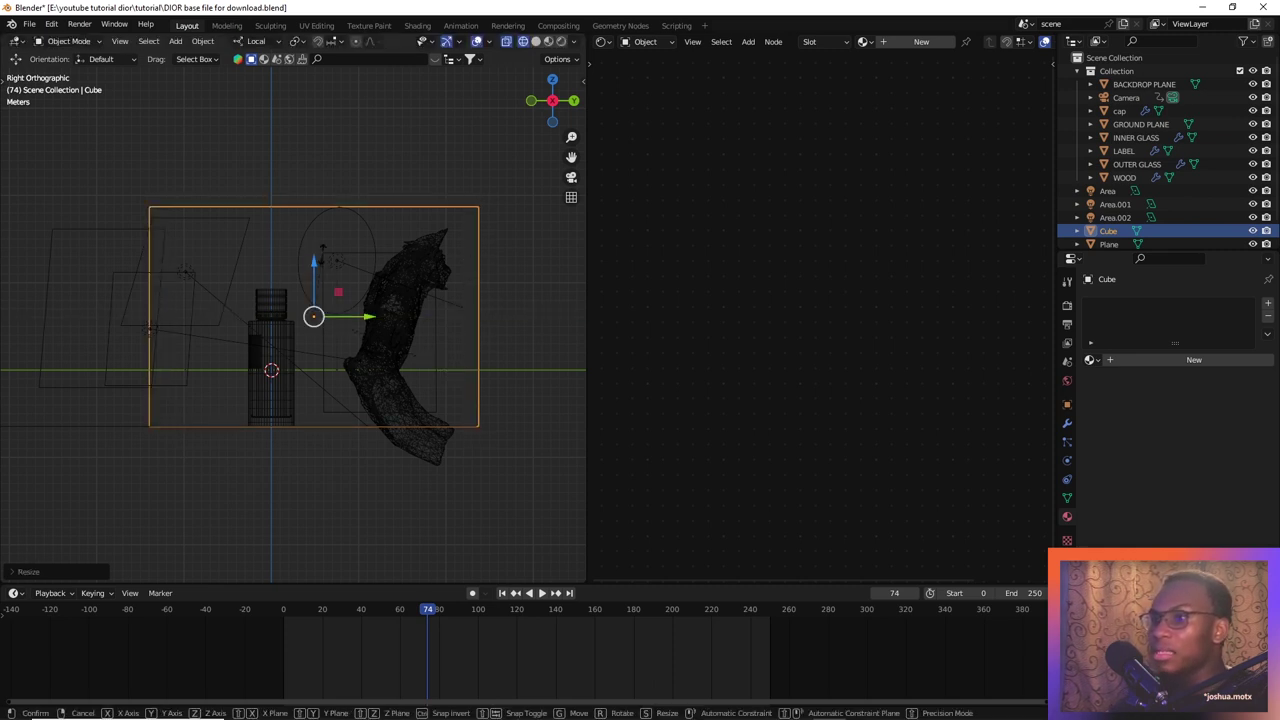
key(z)
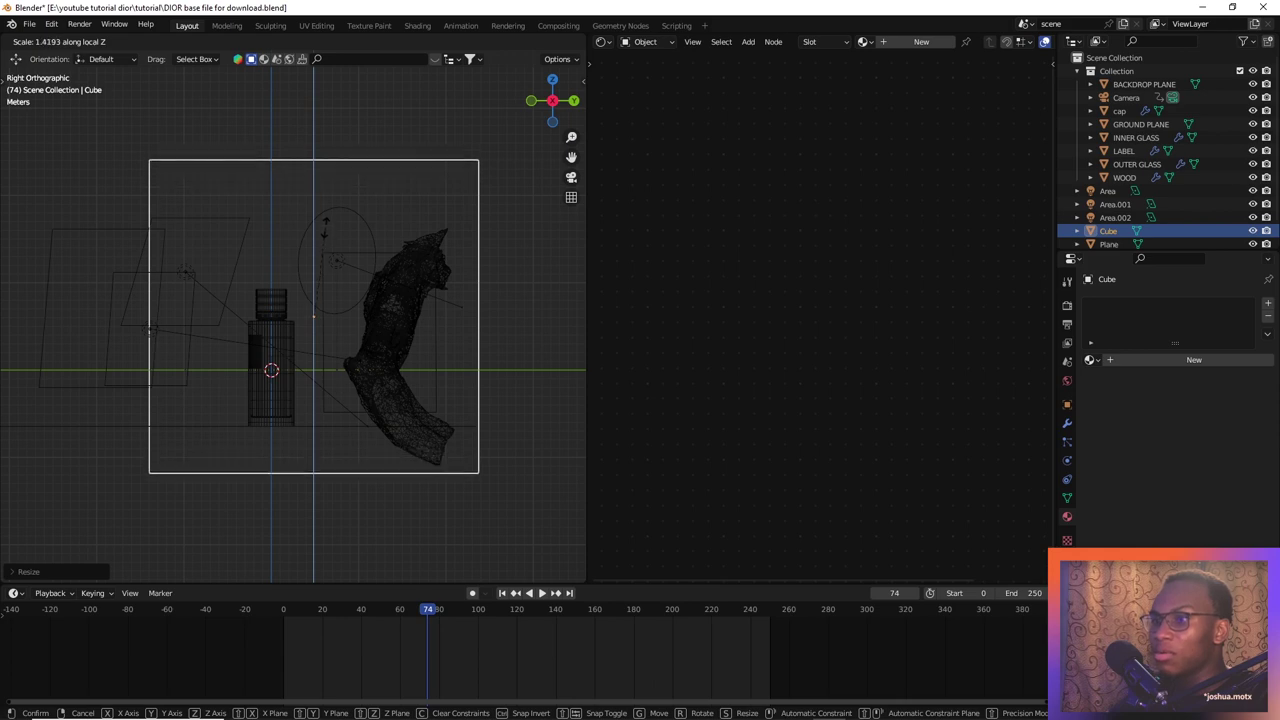
click(373, 181)
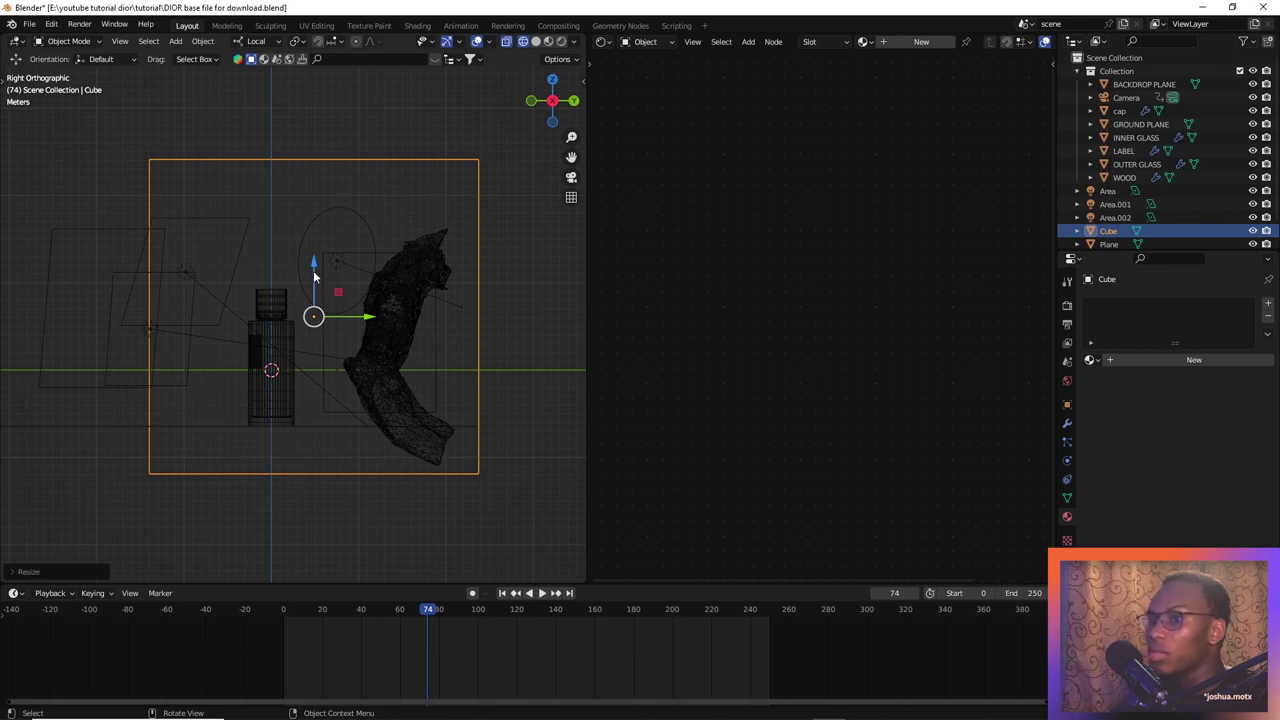
key(g)
key(z)
click(323, 229)
Widen the cube along its local X axis to a scale of about 25.3 and return to solid shading
key(KP_0)
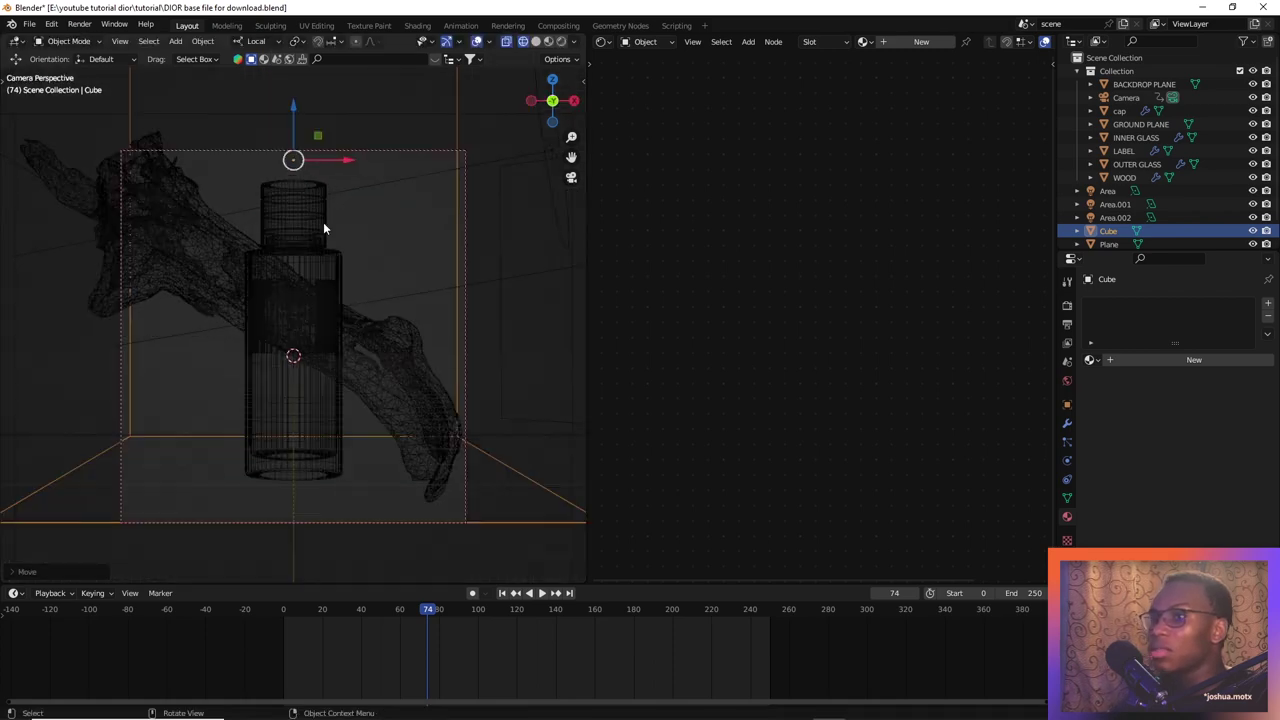
scroll(316, 248, down, 4)
middle_drag(316, 248, 334, 280)
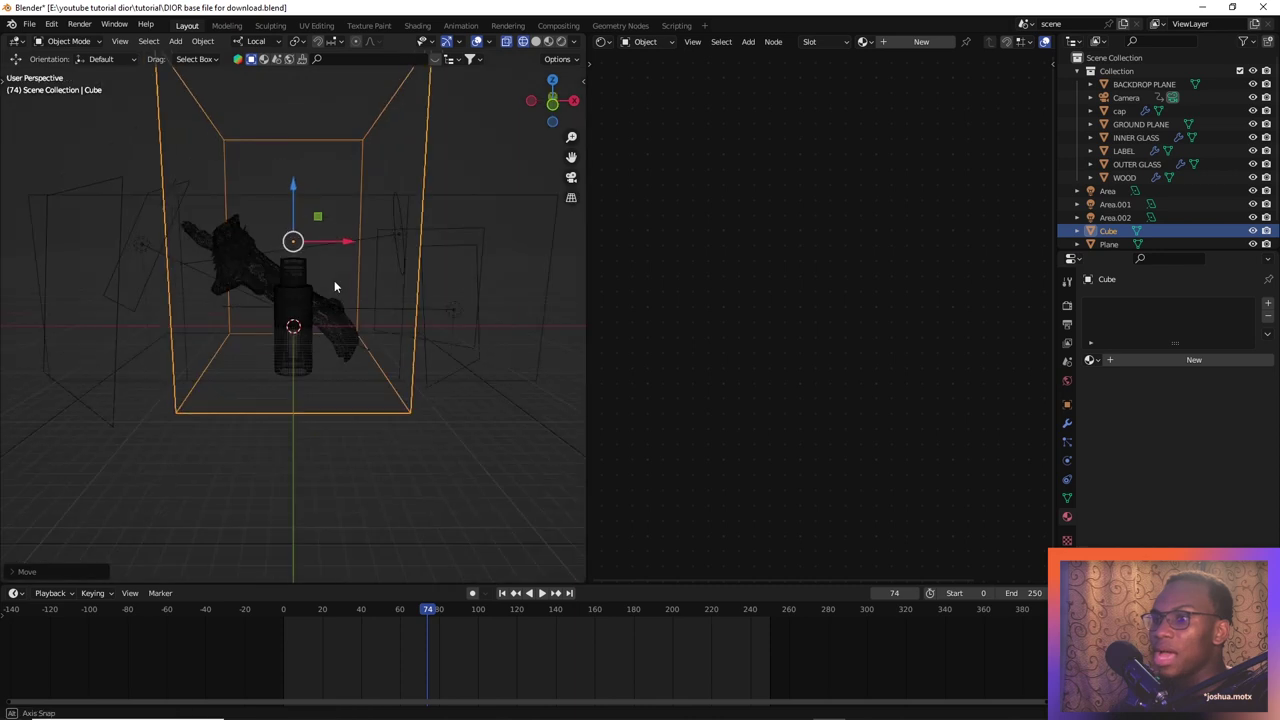
scroll(334, 280, down, 1)
key(s)
key(x)
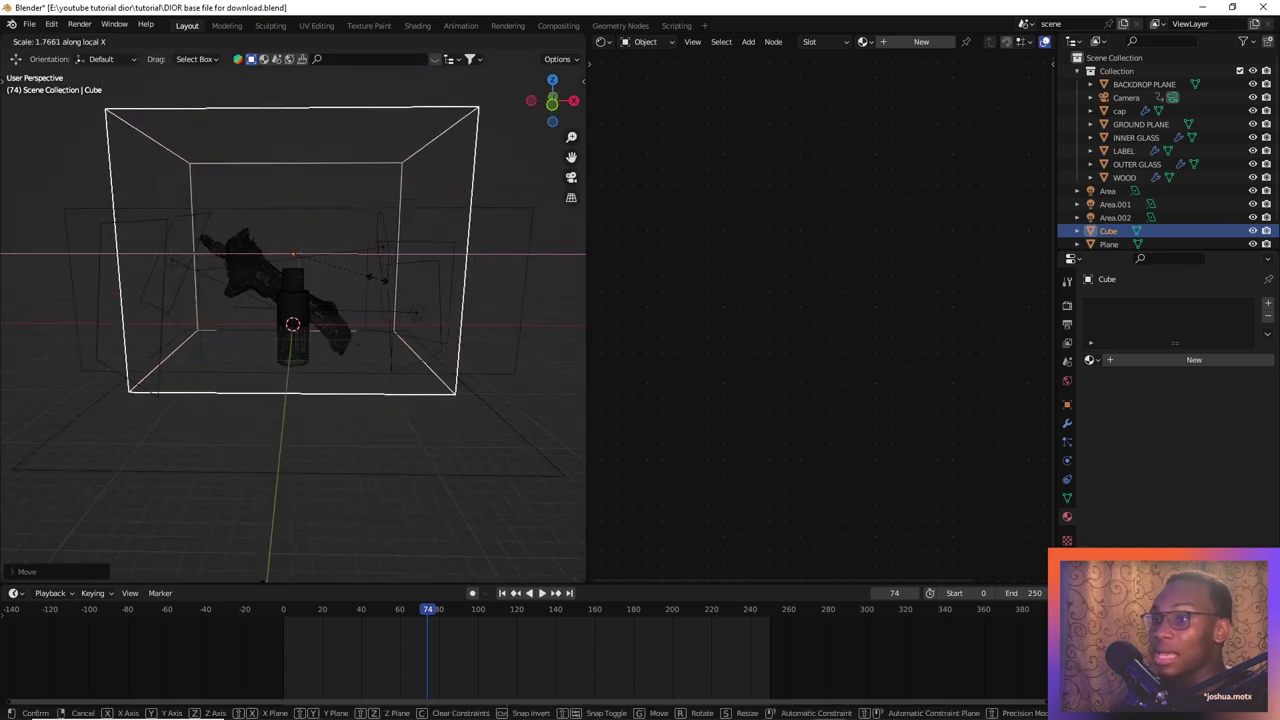
click(392, 277)
key(z)
click(499, 275)
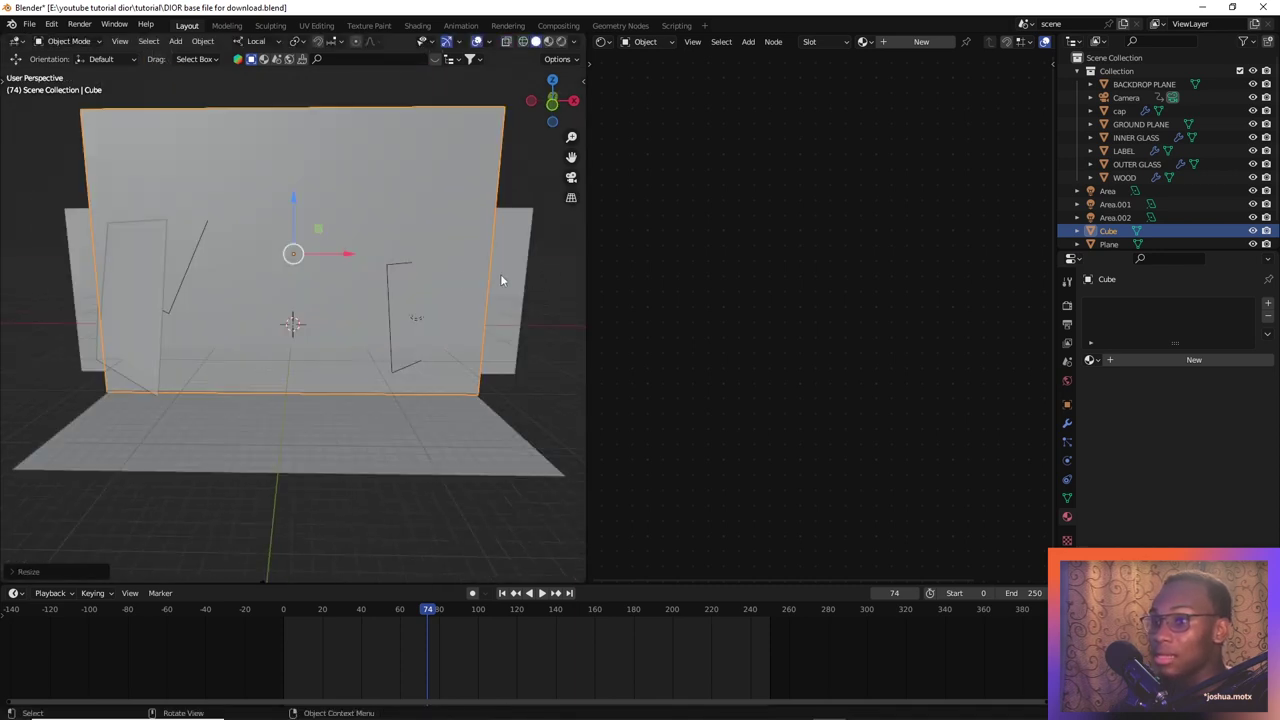
Change the cube's viewport display in its object properties so only its outline is drawn
middle_drag(500, 275, 335, 313)
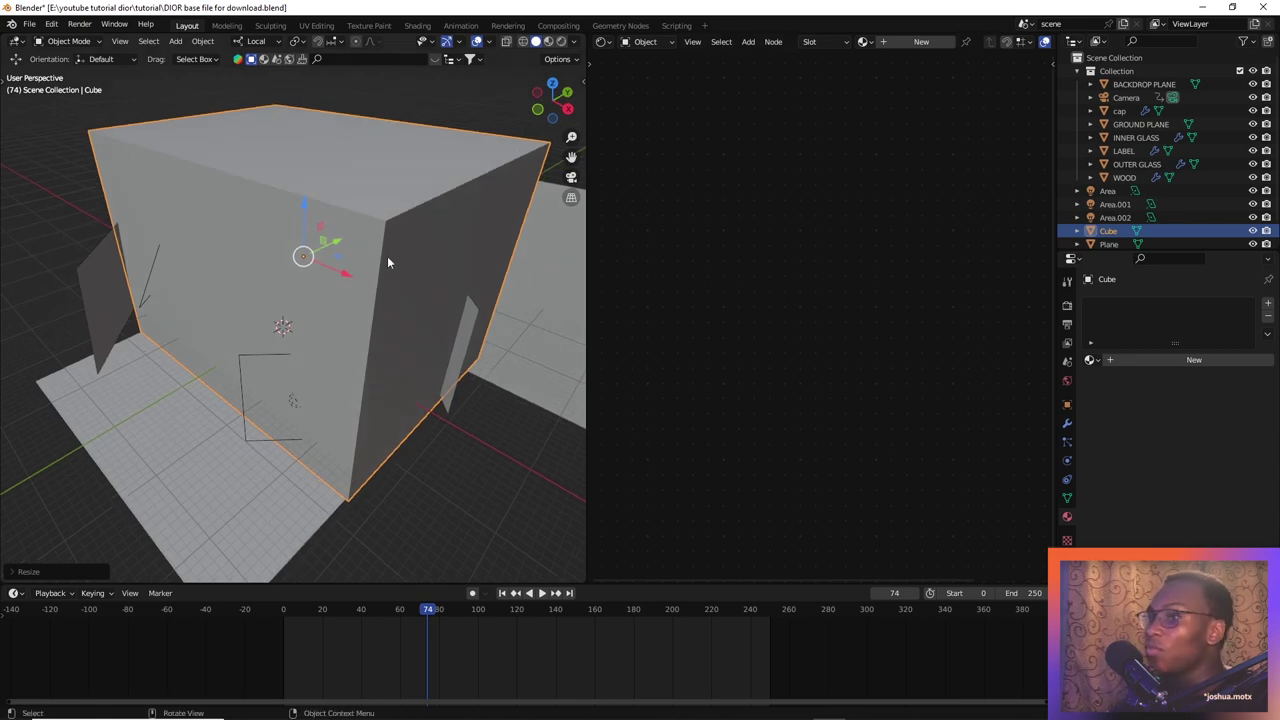
click(1066, 404)
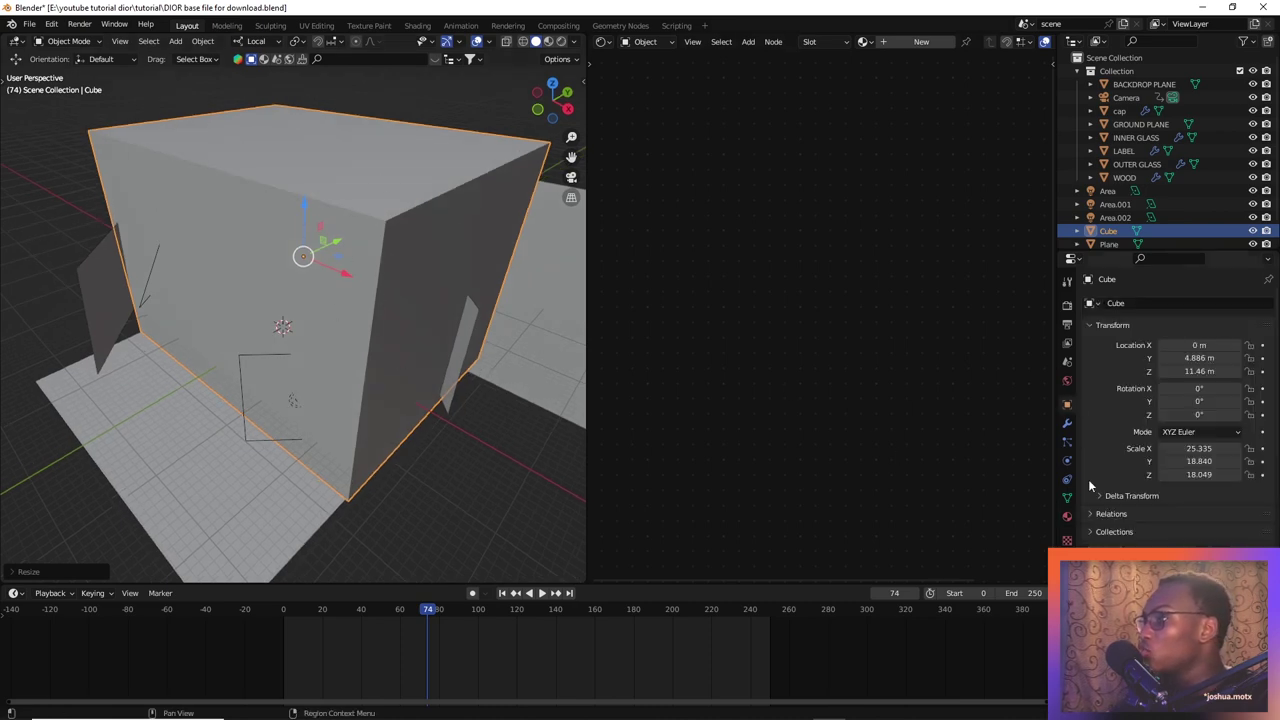
scroll(1088, 479, down, 6)
scroll(1180, 437, down, 4)
scroll(1213, 430, down, 5)
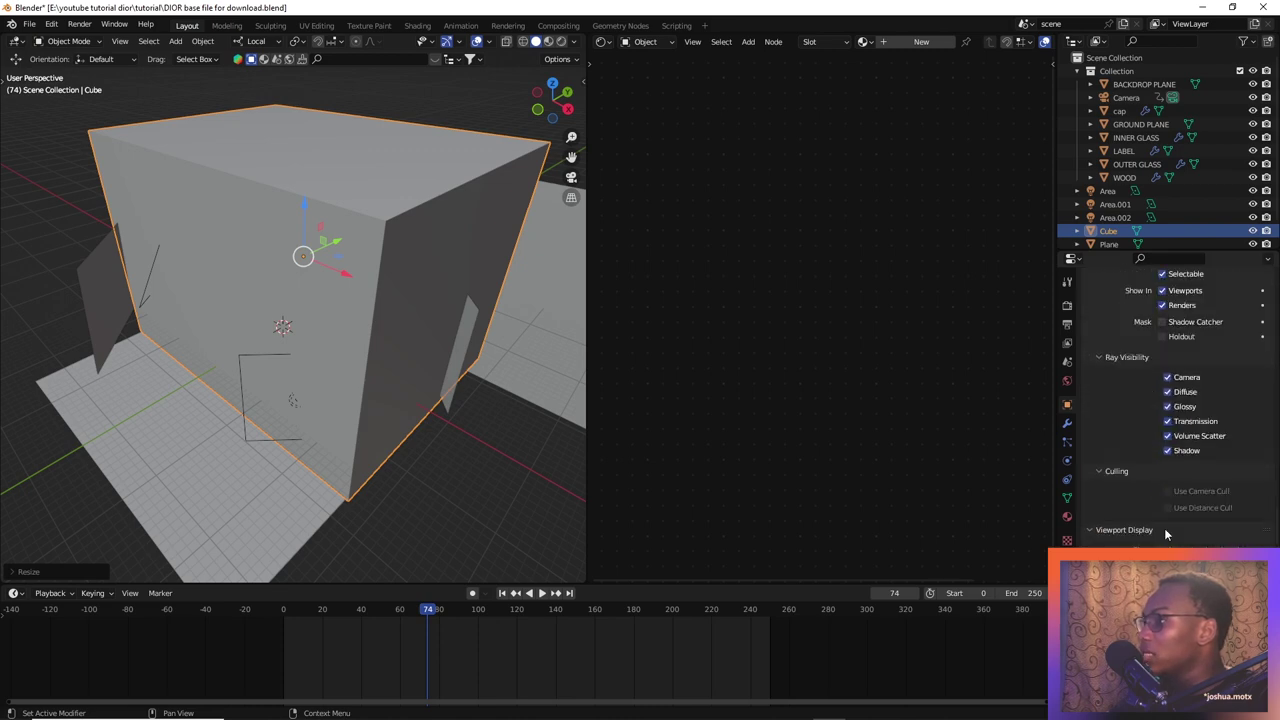
scroll(1180, 410, down, 1)
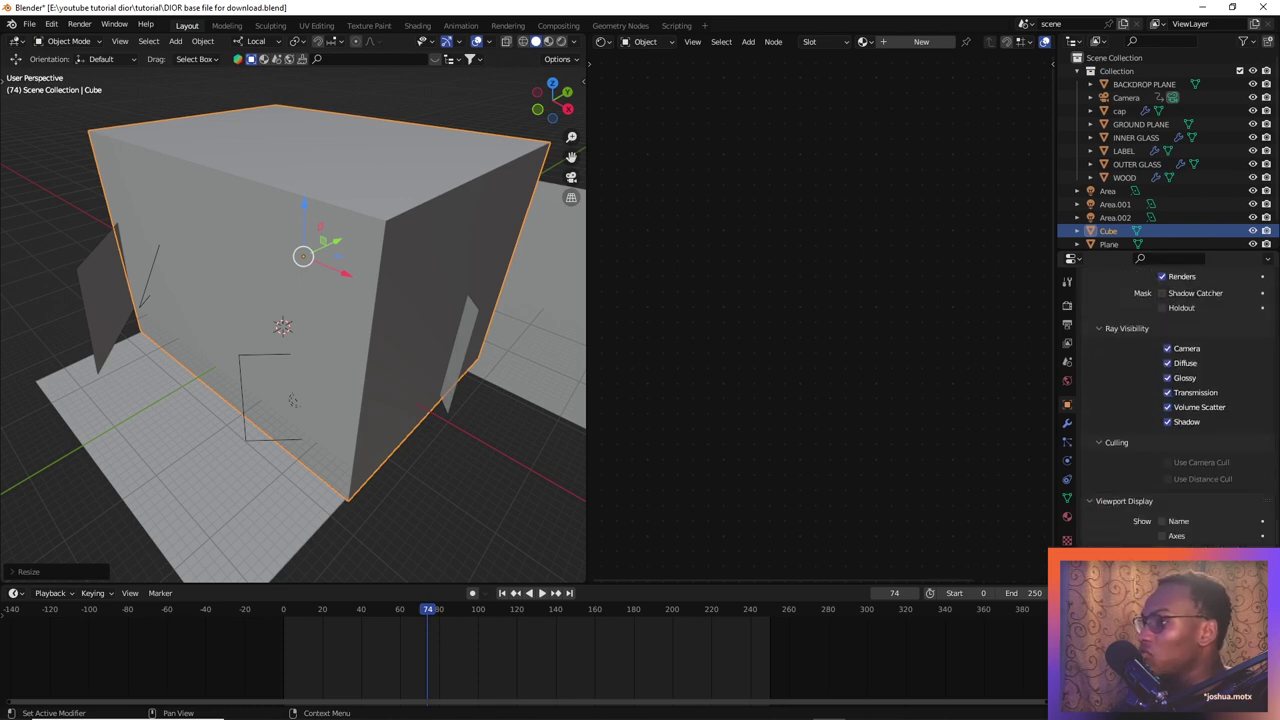
click(1205, 632)
Stretch the cube further along its local Y axis and move it about 2.2 m in the negative Y direction
middle_drag(425, 398, 325, 408)
key(s)
key(y)
key(y)
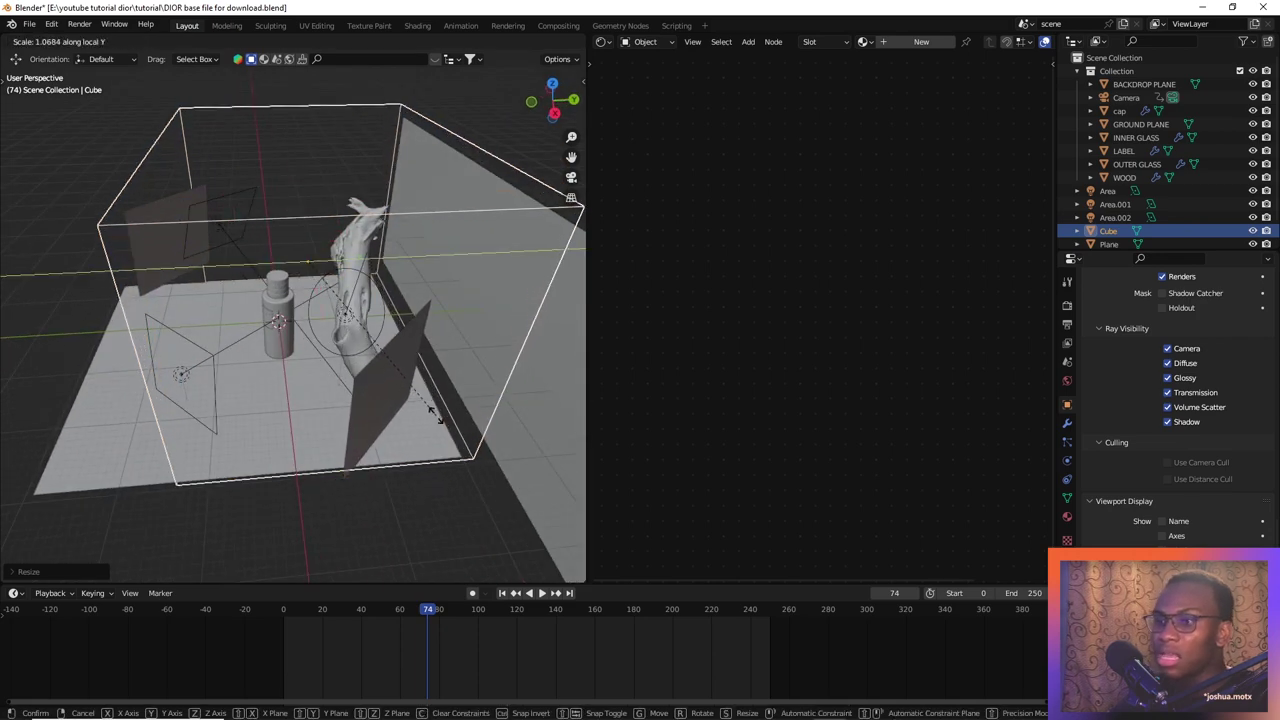
key(Escape)
key(g)
key(y)
key(y)
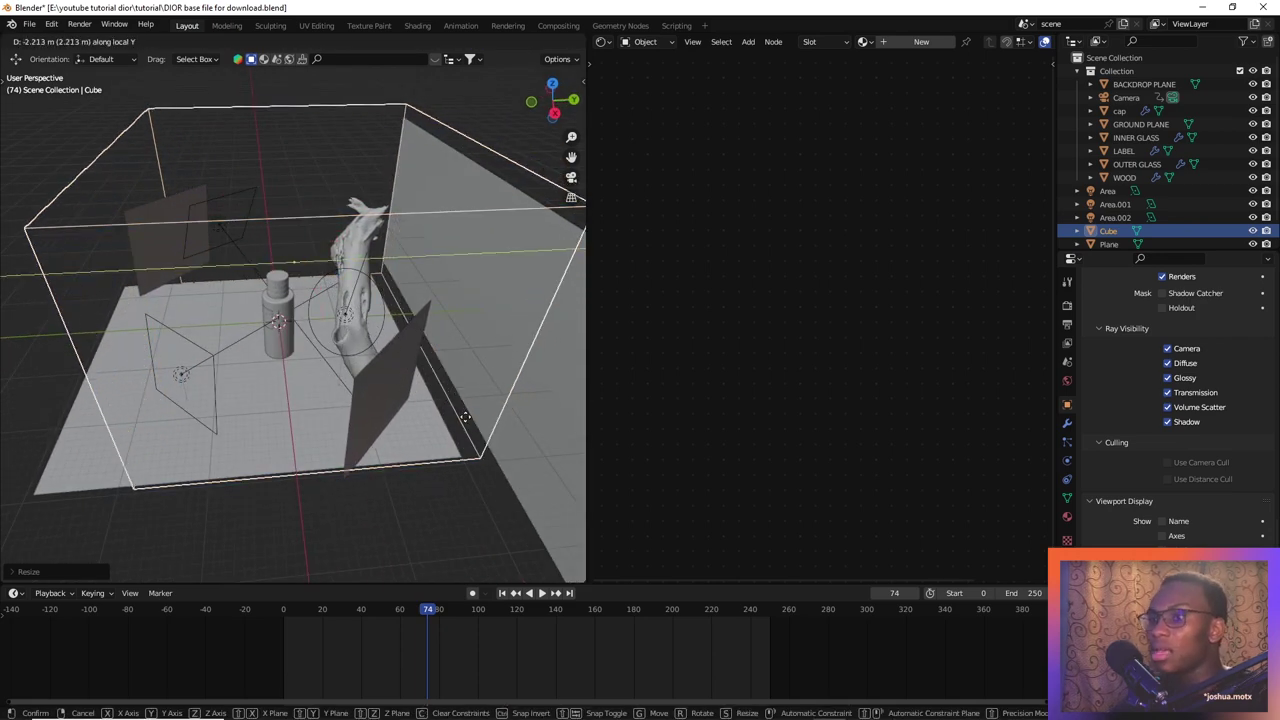
click(456, 418)
Deselect the cube and add a UV sphere mesh at the bottle
middle_drag(456, 418, 285, 467)
scroll(352, 388, up, 5)
key(alt+a)
key(shift+a)
mouse_move(290, 434)
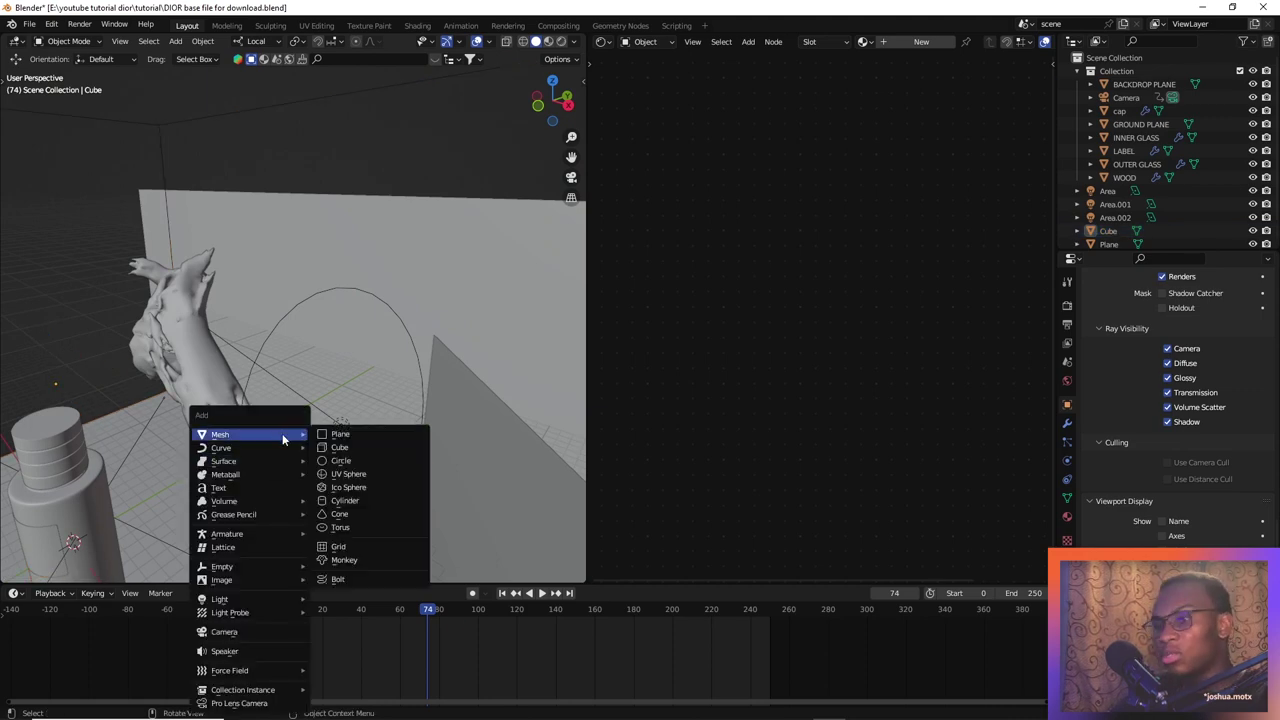
click(345, 476)
middle_drag(326, 394, 313, 410)
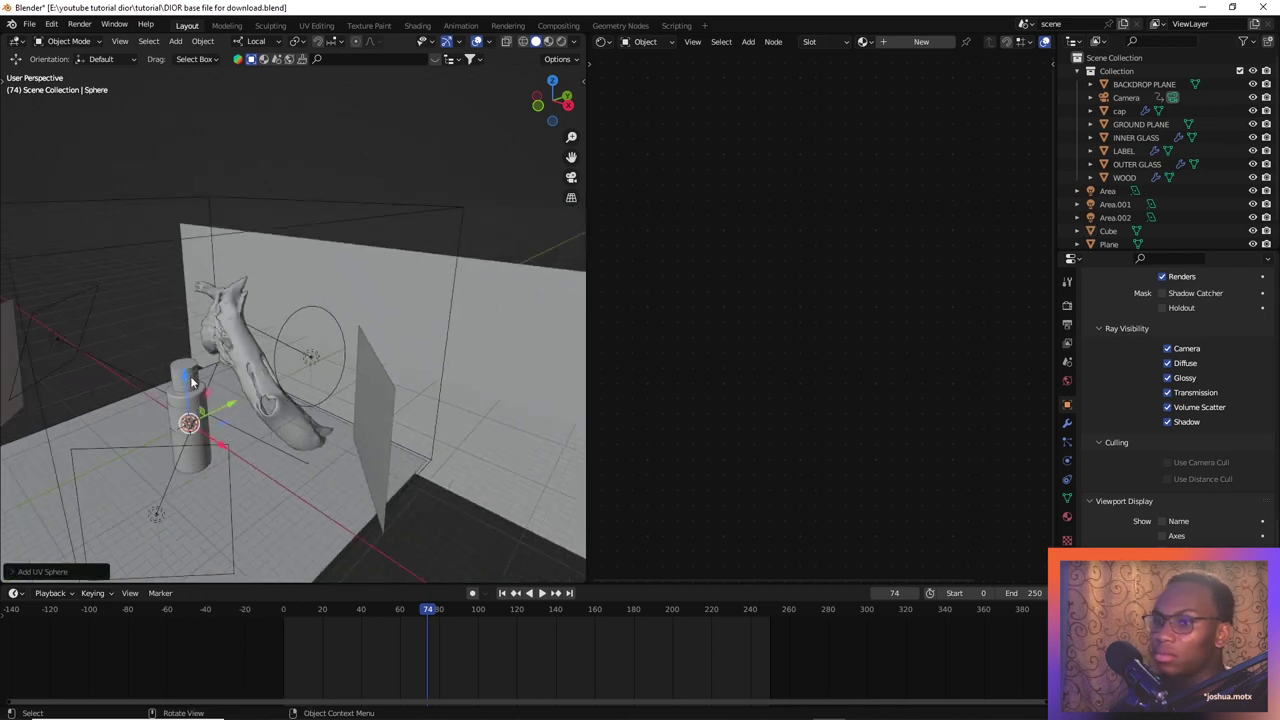
Raise the UV sphere to just above the bottle's cap and enlarge it
drag(192, 382, 186, 300)
key(s)
click(387, 289)
Stretch the sphere along its local X axis into an ellipsoid and shade it smooth
key(s)
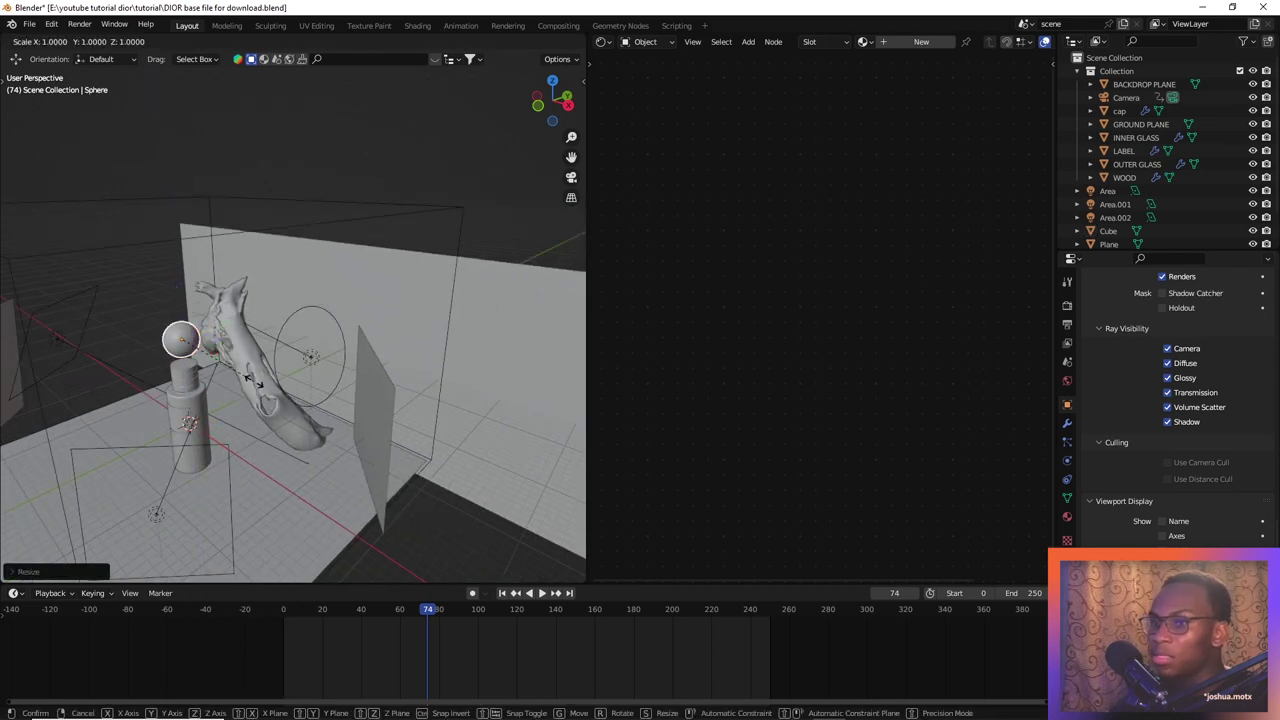
key(x)
click(254, 376)
right_click(238, 353)
click(236, 353)
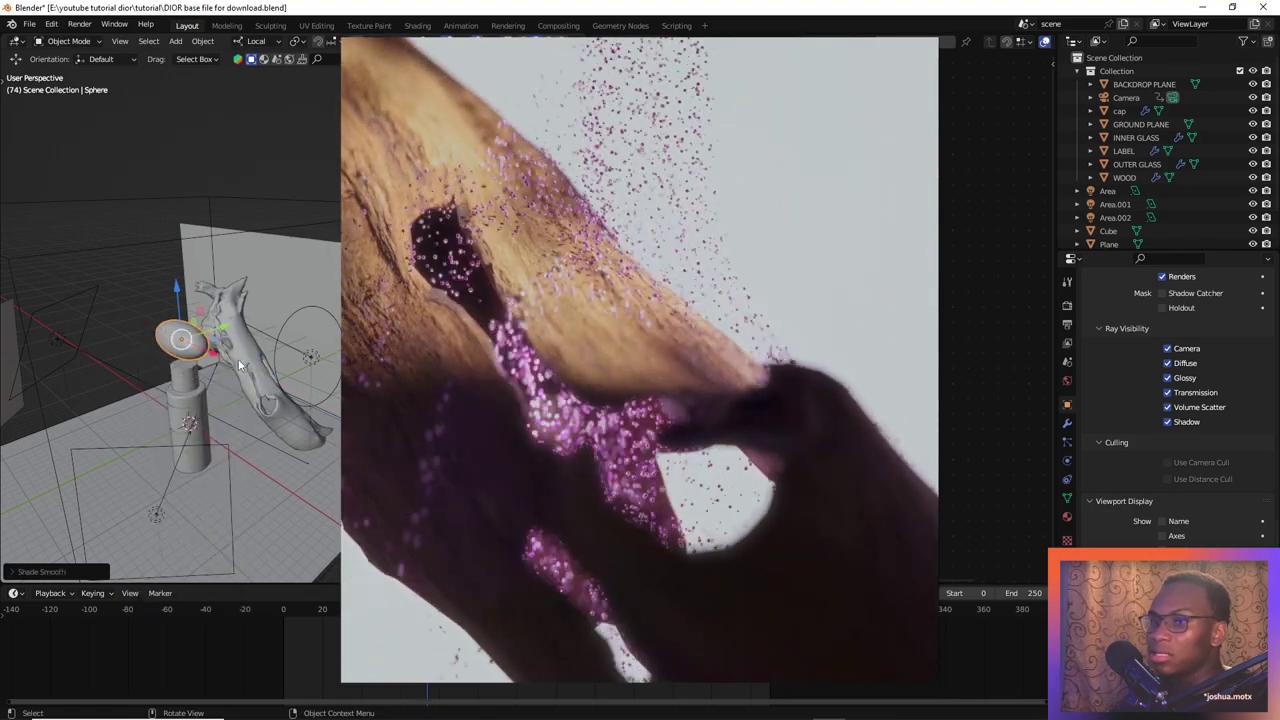
Move the ellipsoid up and back above the wood, and tilt it about 11° around its local Y axis
drag(221, 328, 267, 199)
middle_drag(262, 240, 328, 253)
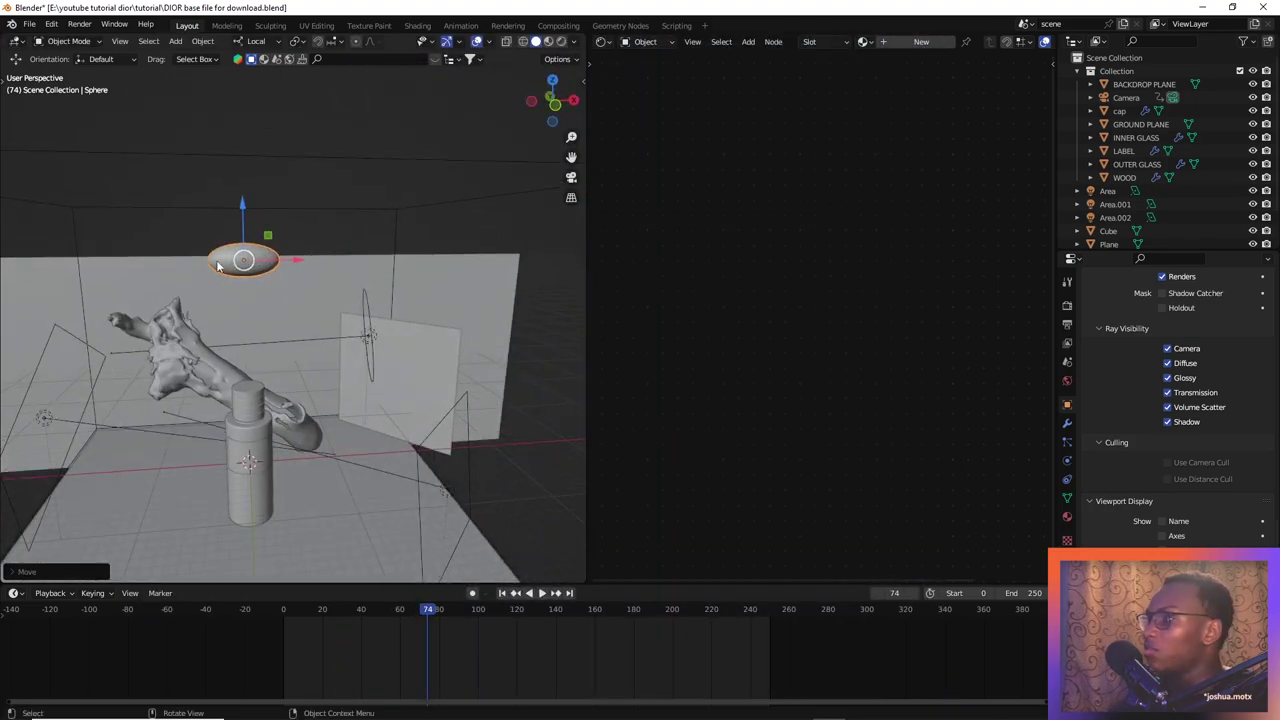
key(r)
key(x)
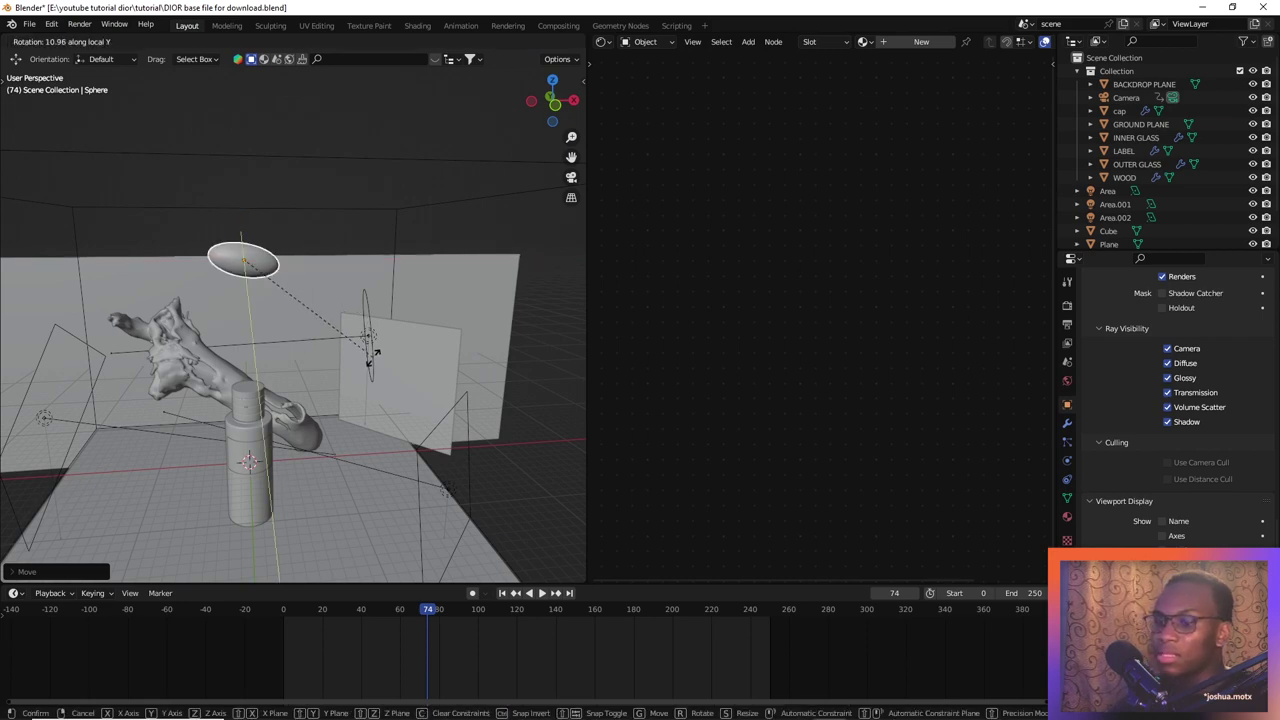
click(371, 361)
middle_drag(371, 361, 255, 275)
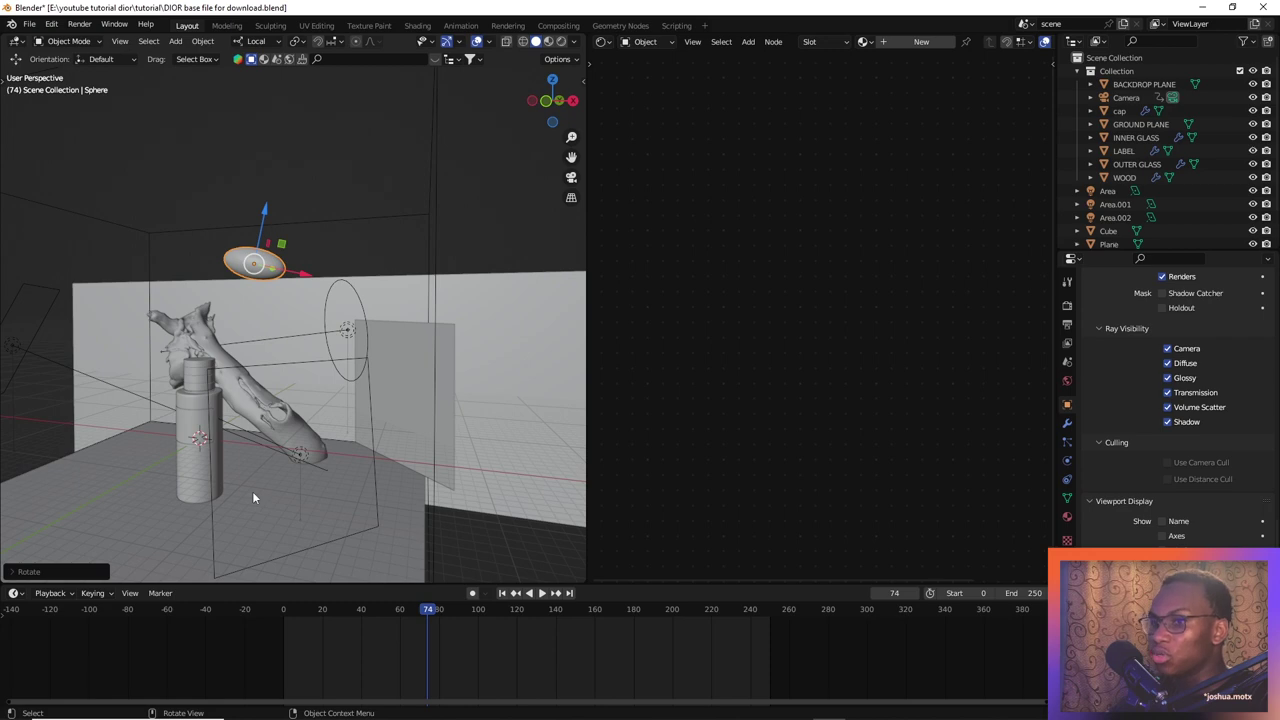
Shift the ellipsoid slightly along its local X axis and resize it above the wood
middle_drag(253, 497, 265, 410)
drag(303, 272, 316, 278)
middle_drag(316, 278, 238, 352)
key(s)
click(446, 300)
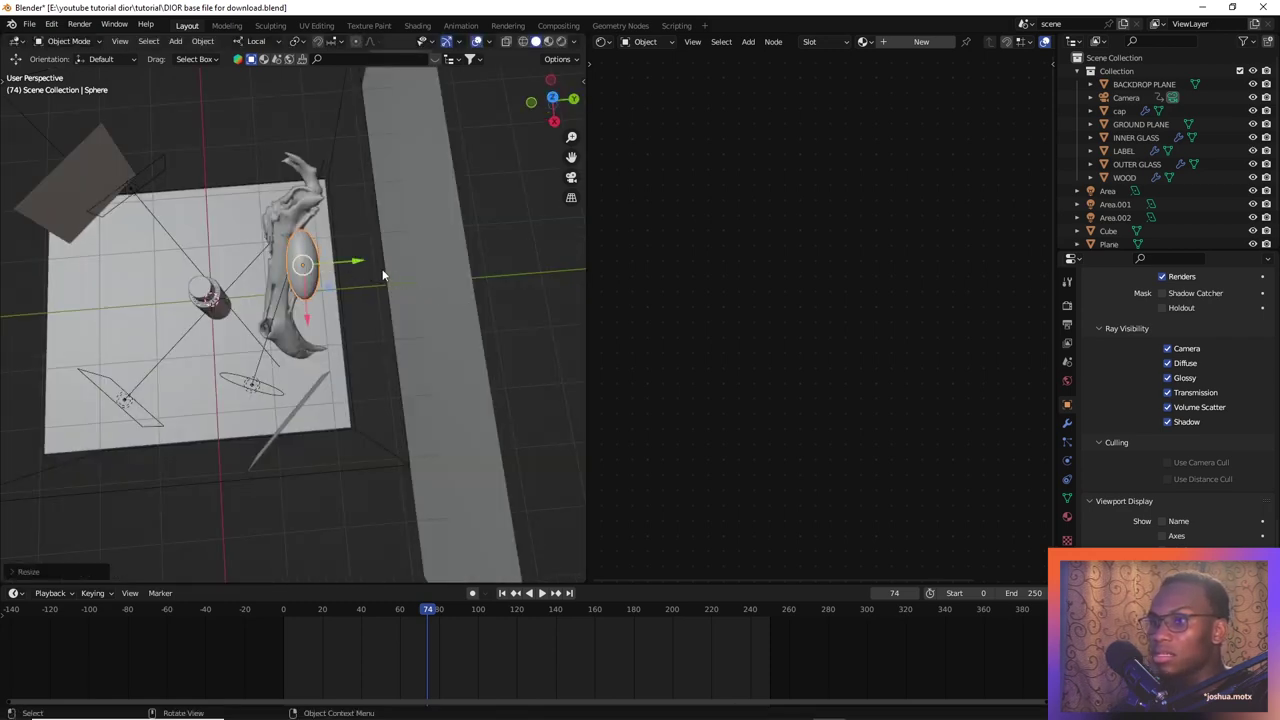
In top view, move the ellipsoid in negative Y over the wood and rotate it to follow the wood's direction
key(KP_7)
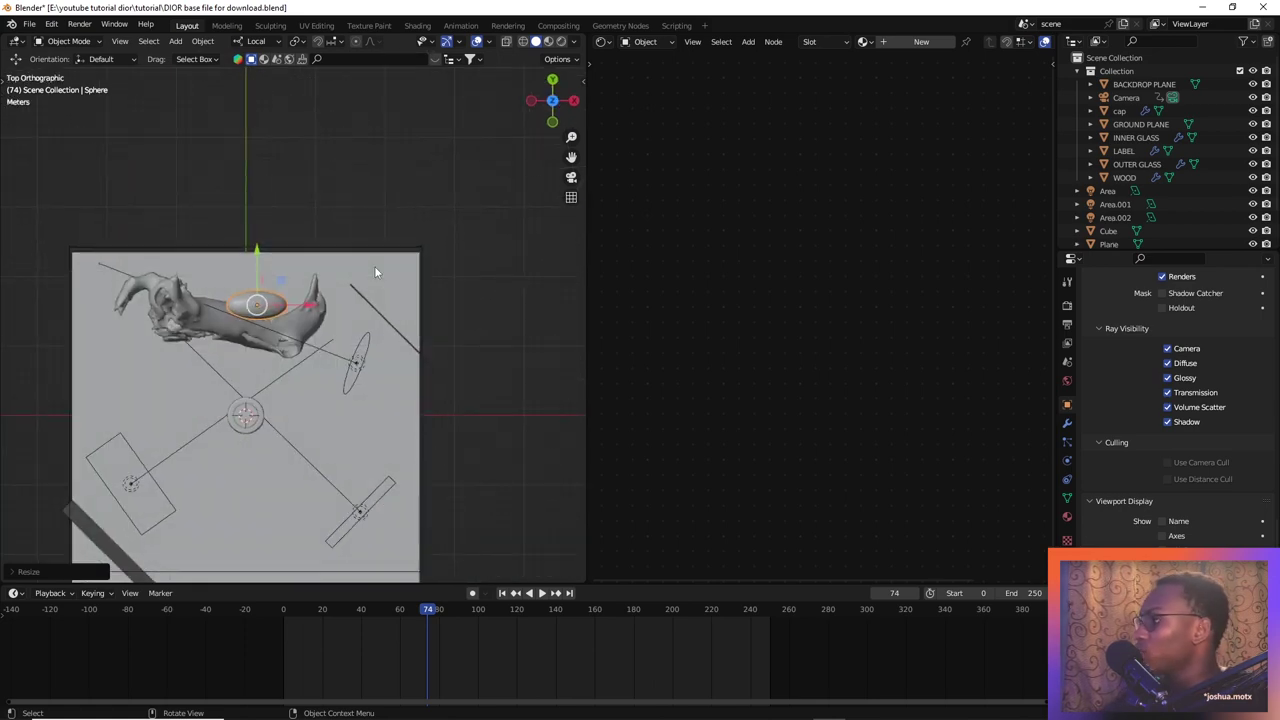
key(g)
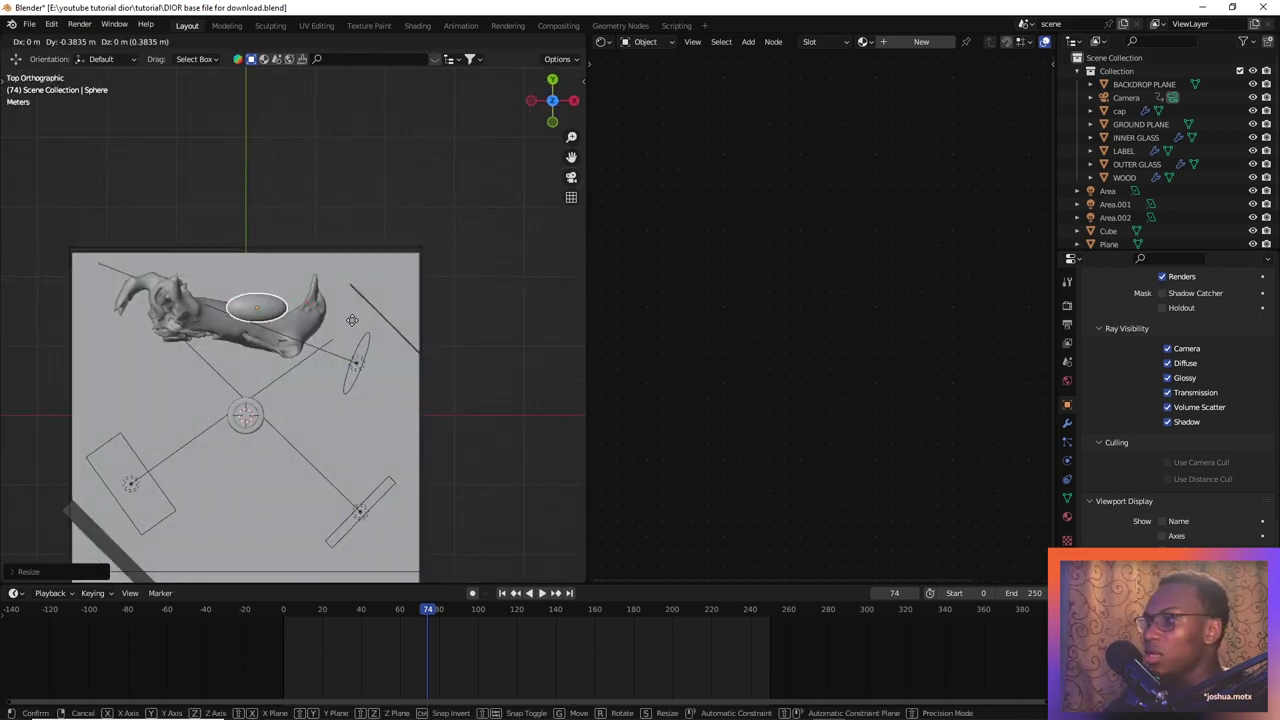
click(353, 340)
key(r)
click(350, 354)
Shrink the ellipsoid slightly and move it about 0.33 m in the negative direction along its local Y axis
key(s)
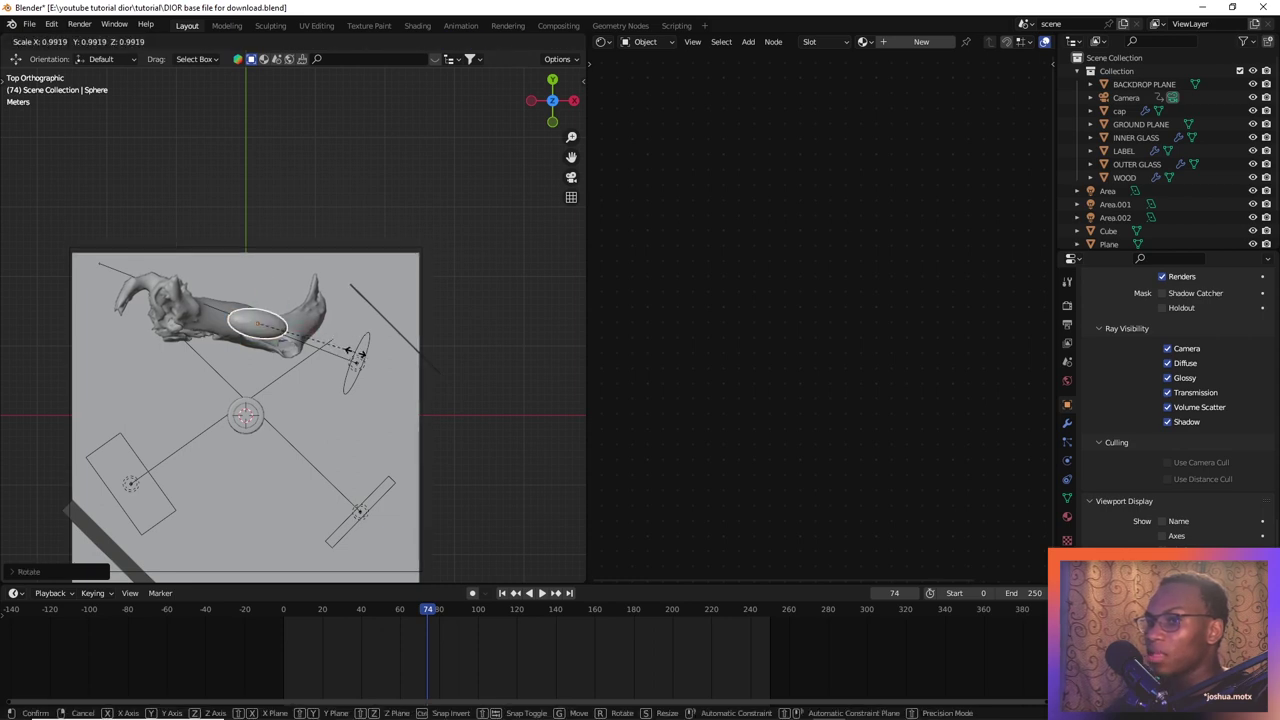
click(346, 351)
key(g)
key(x)
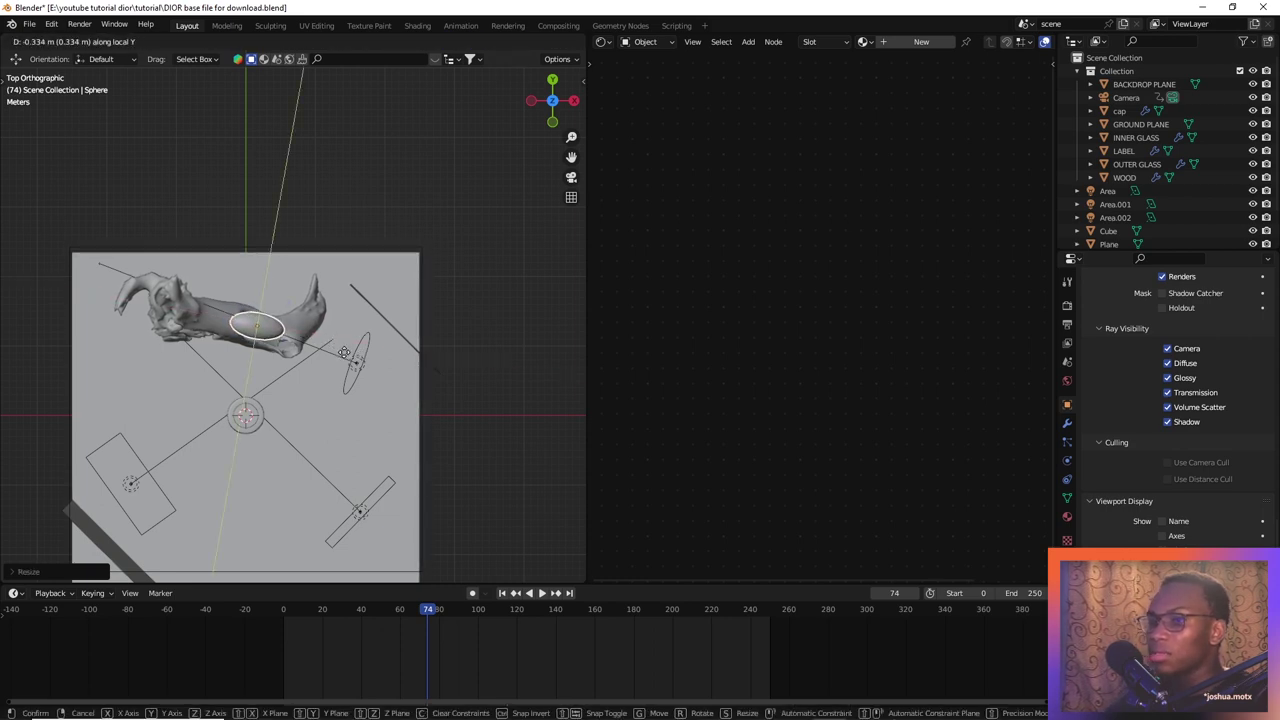
click(344, 351)
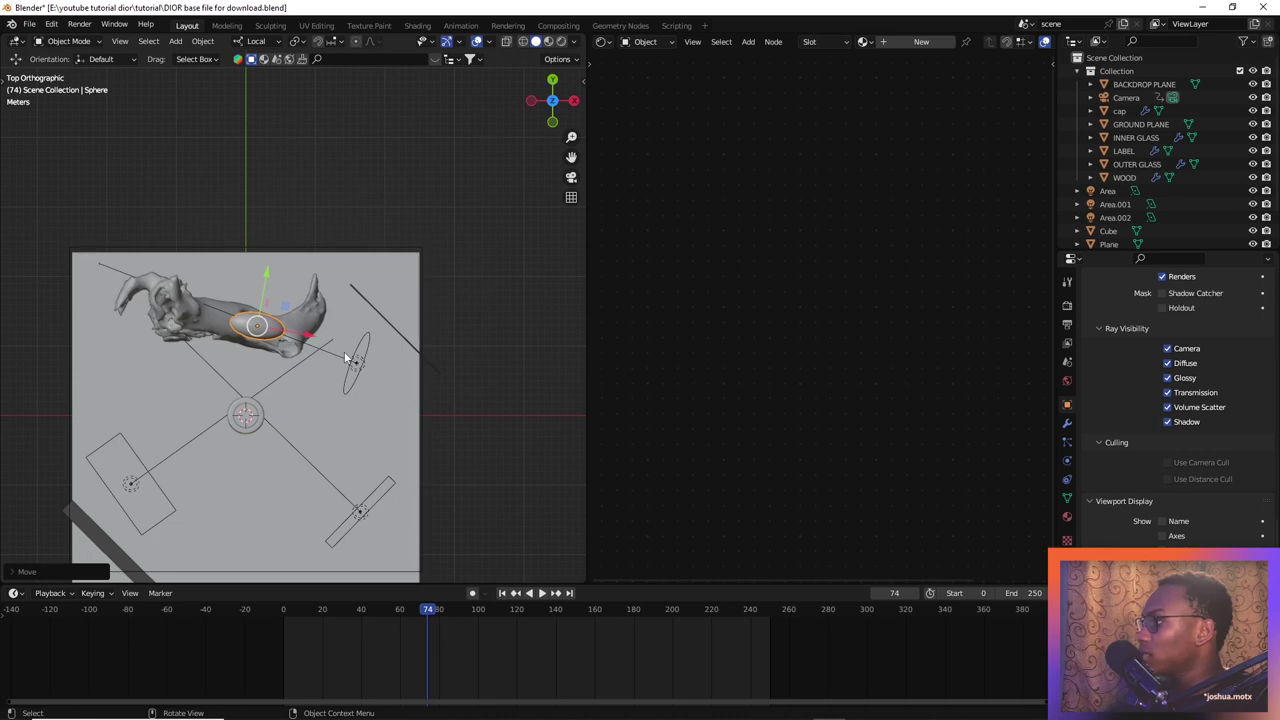
In front view, lower the ellipsoid about 2.4 m along the global Z axis towards the wood
key(KP_1)
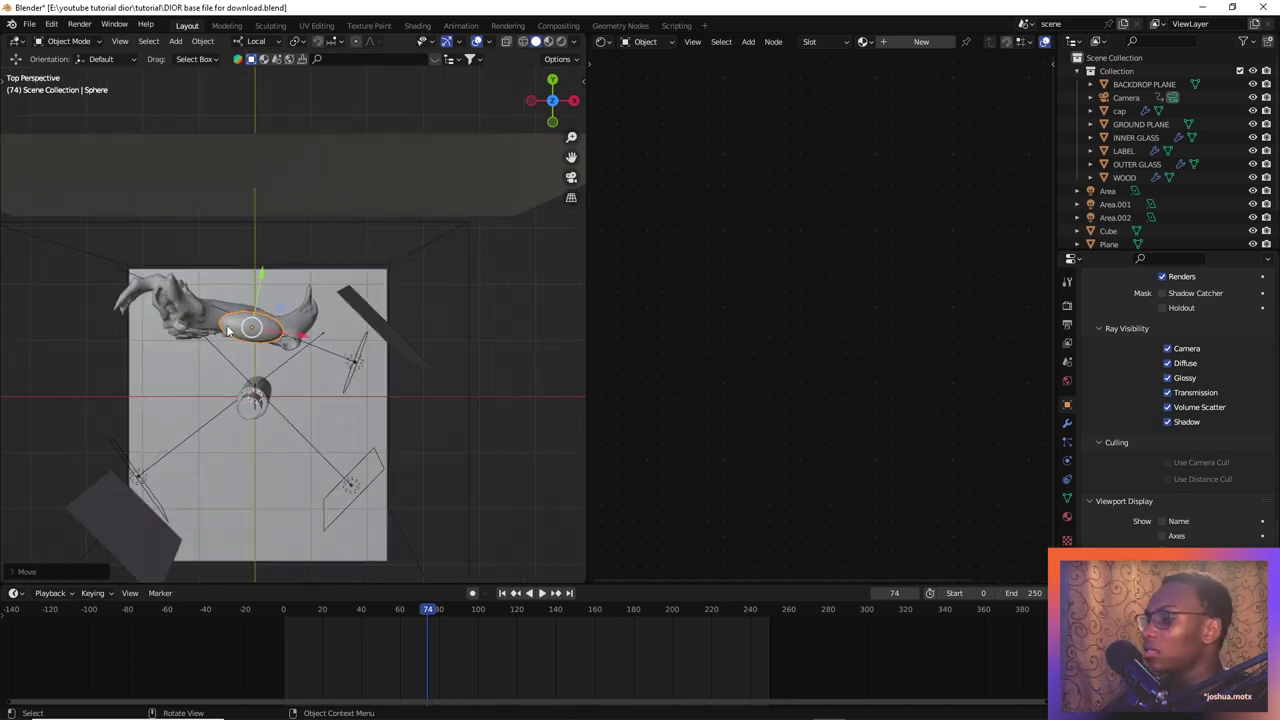
key(t)
key(z)
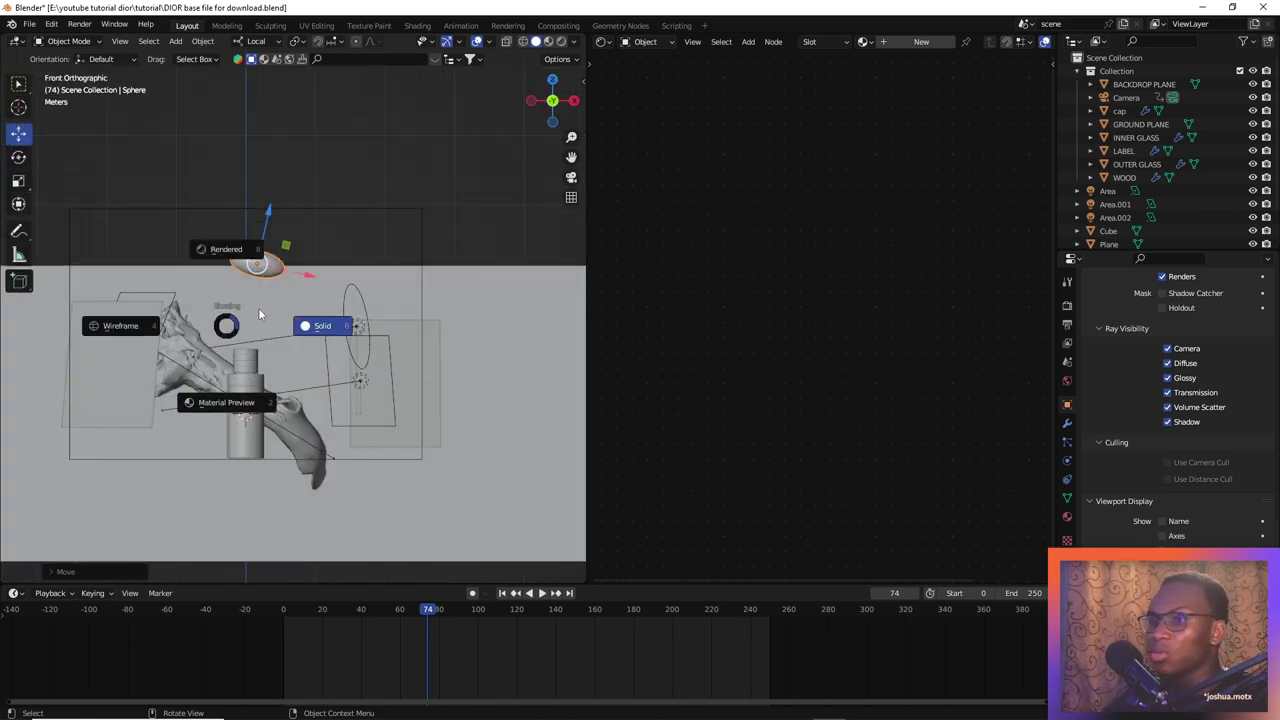
key(g)
key(z)
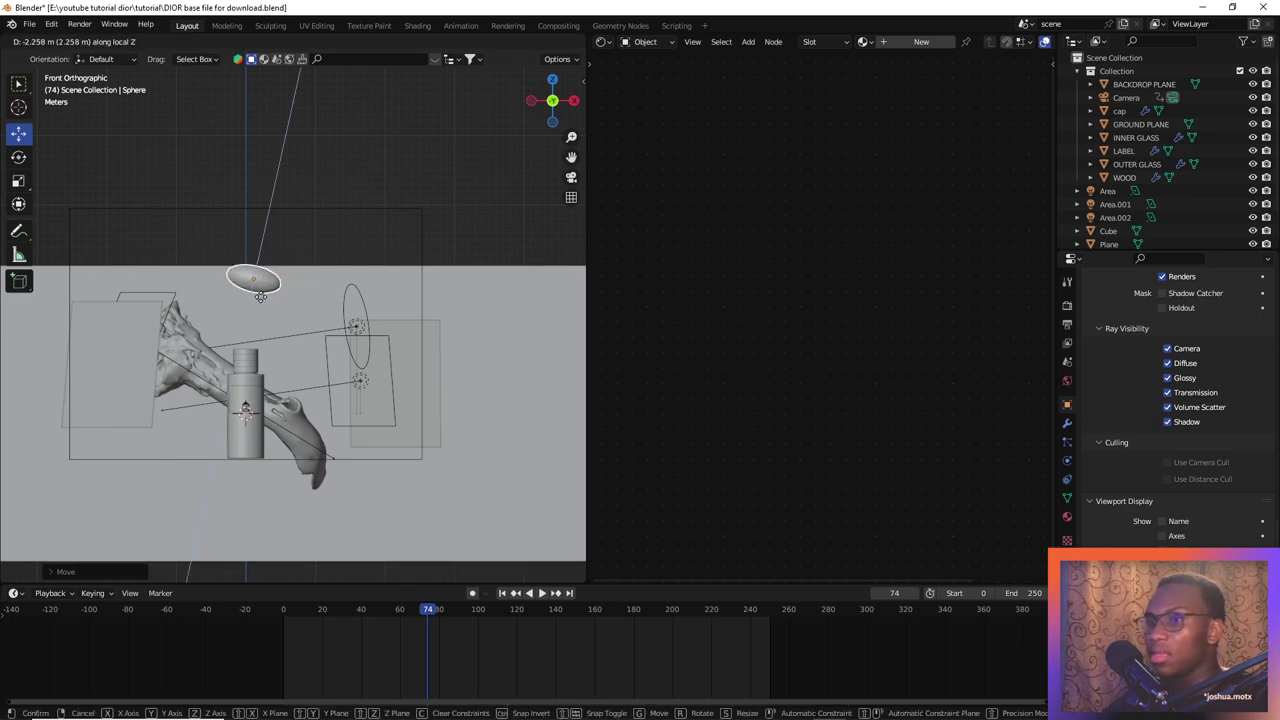
key(z)
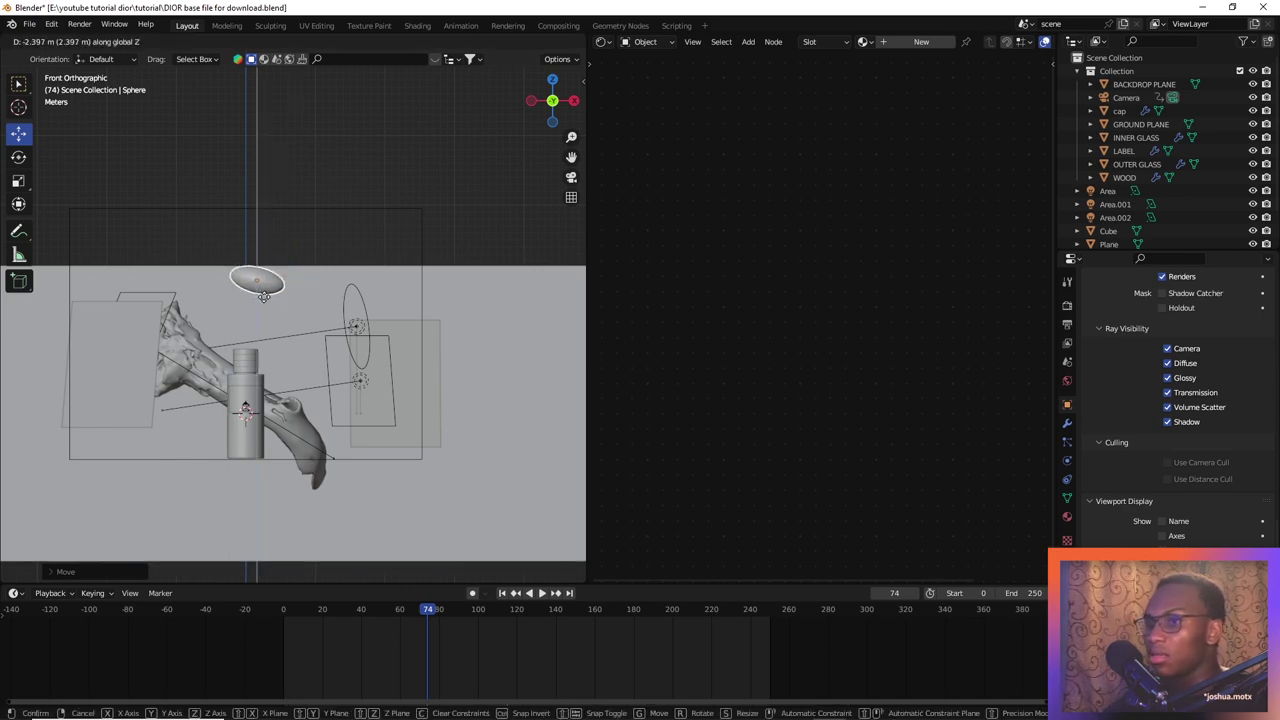
click(264, 296)
middle_drag(264, 296, 492, 187)
Add fluid physics to the enclosing cube and set its fluid type to Domain
click(503, 189)
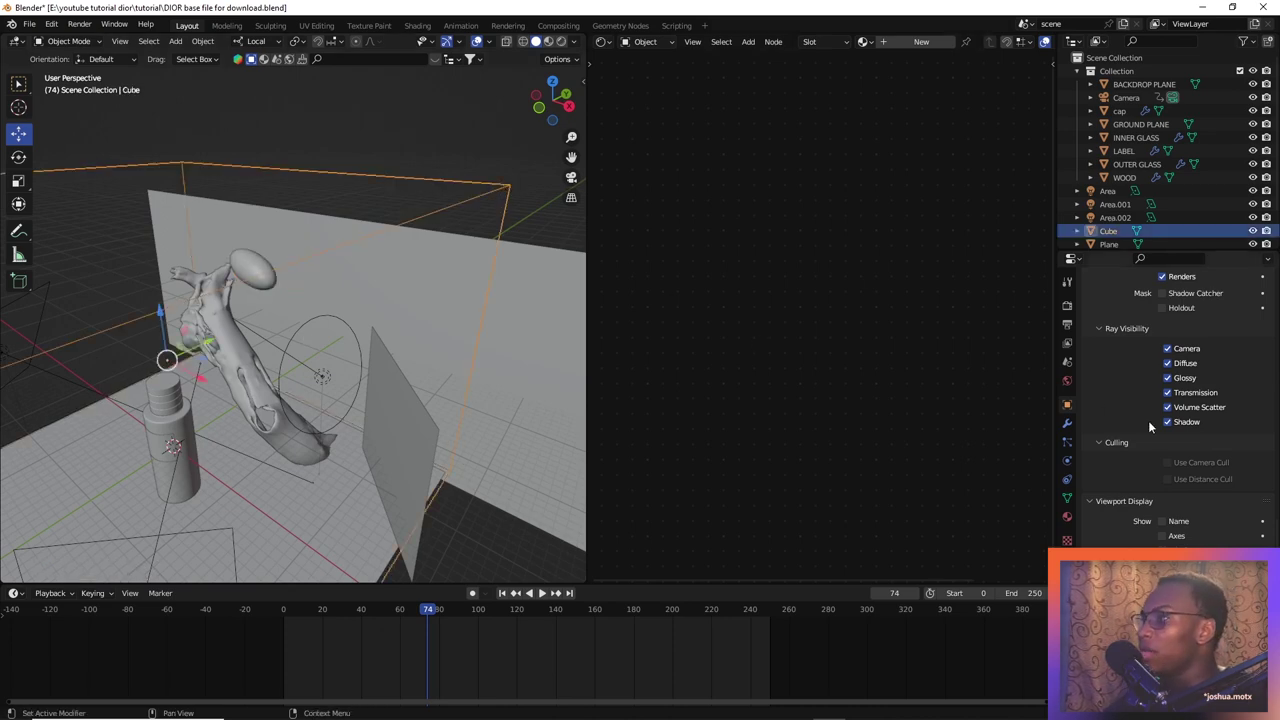
click(1067, 460)
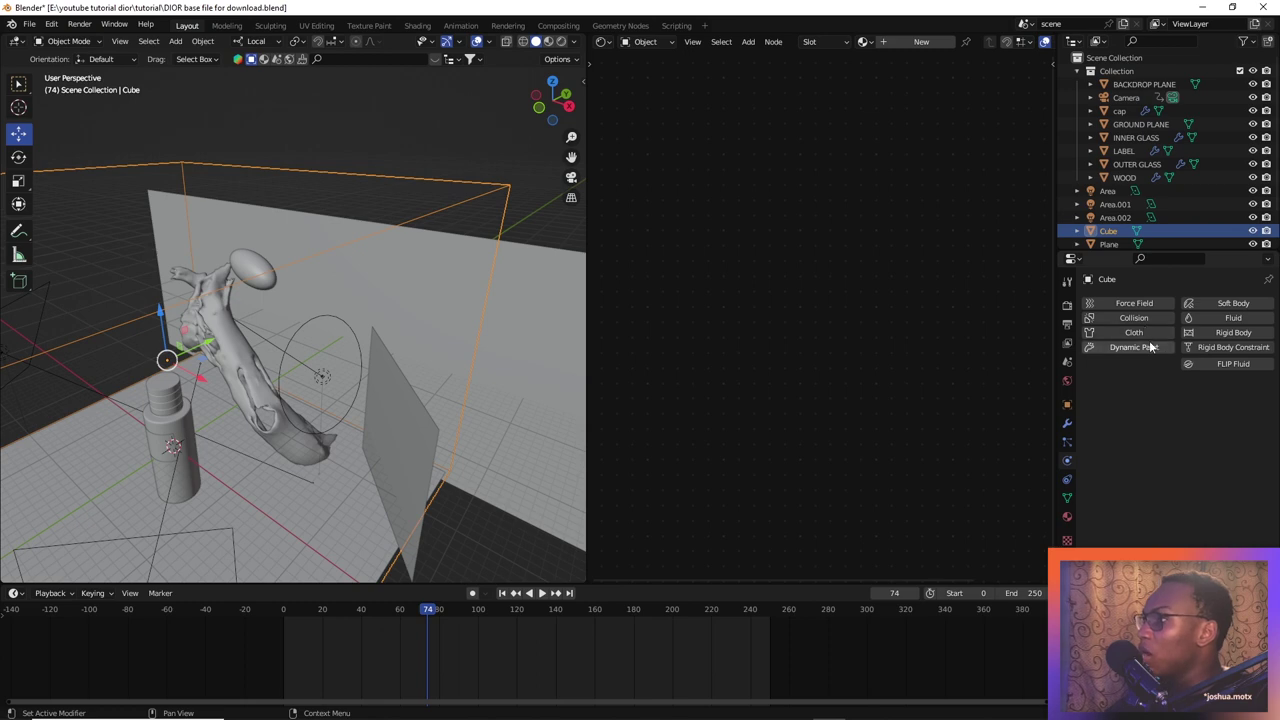
click(1234, 318)
click(1219, 407)
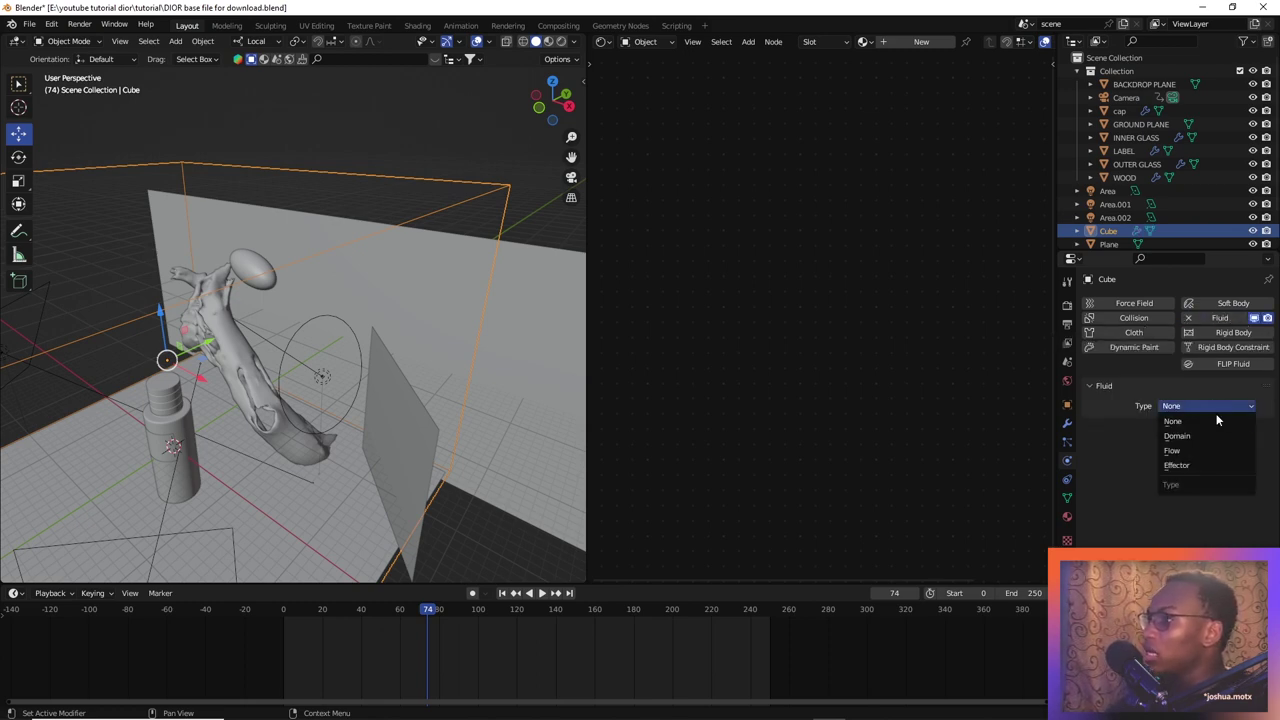
click(1206, 436)
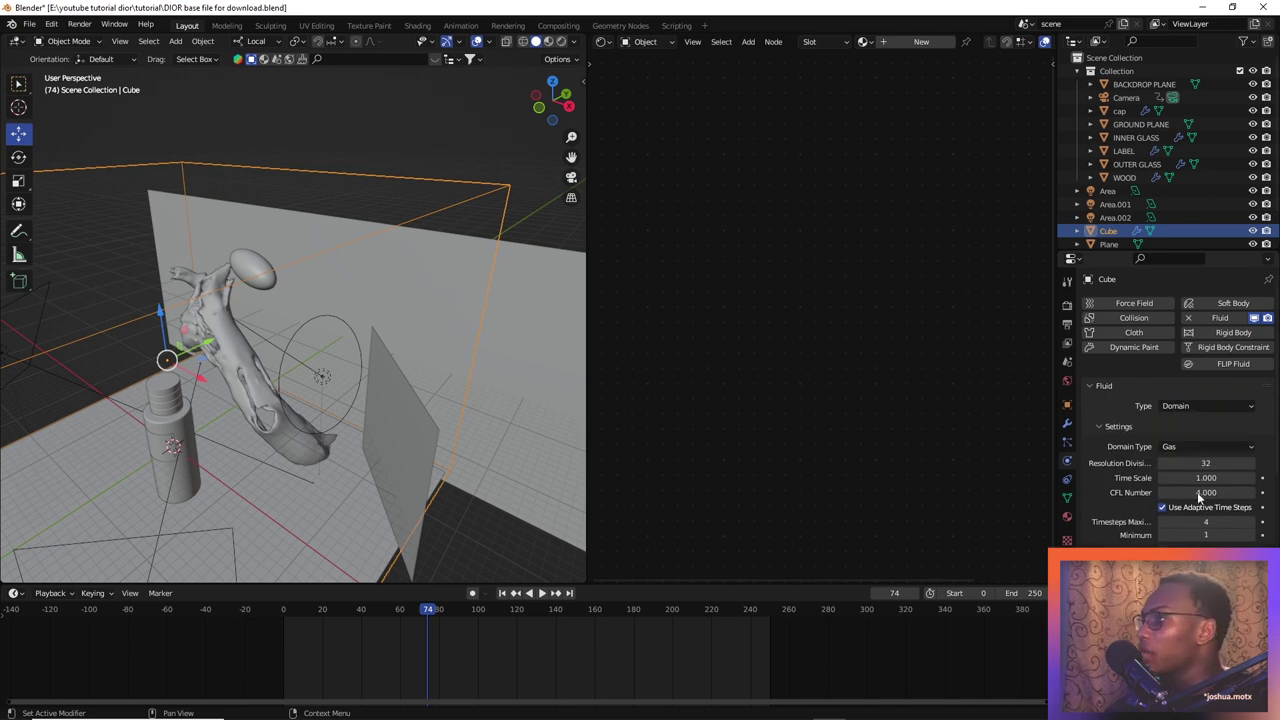
Set the cube's fluid domain type to Liquid and look over the domain box in the scene
click(1203, 450)
click(1197, 477)
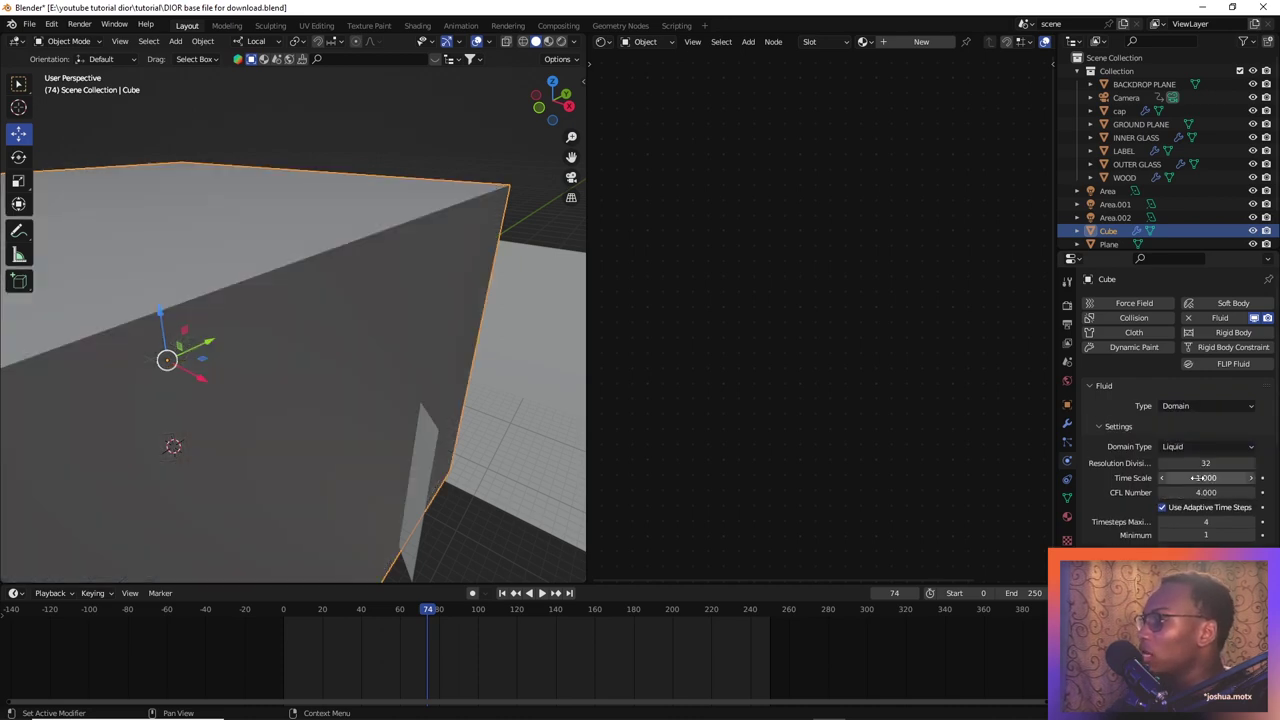
scroll(335, 342, down, 4)
middle_drag(335, 342, 359, 340)
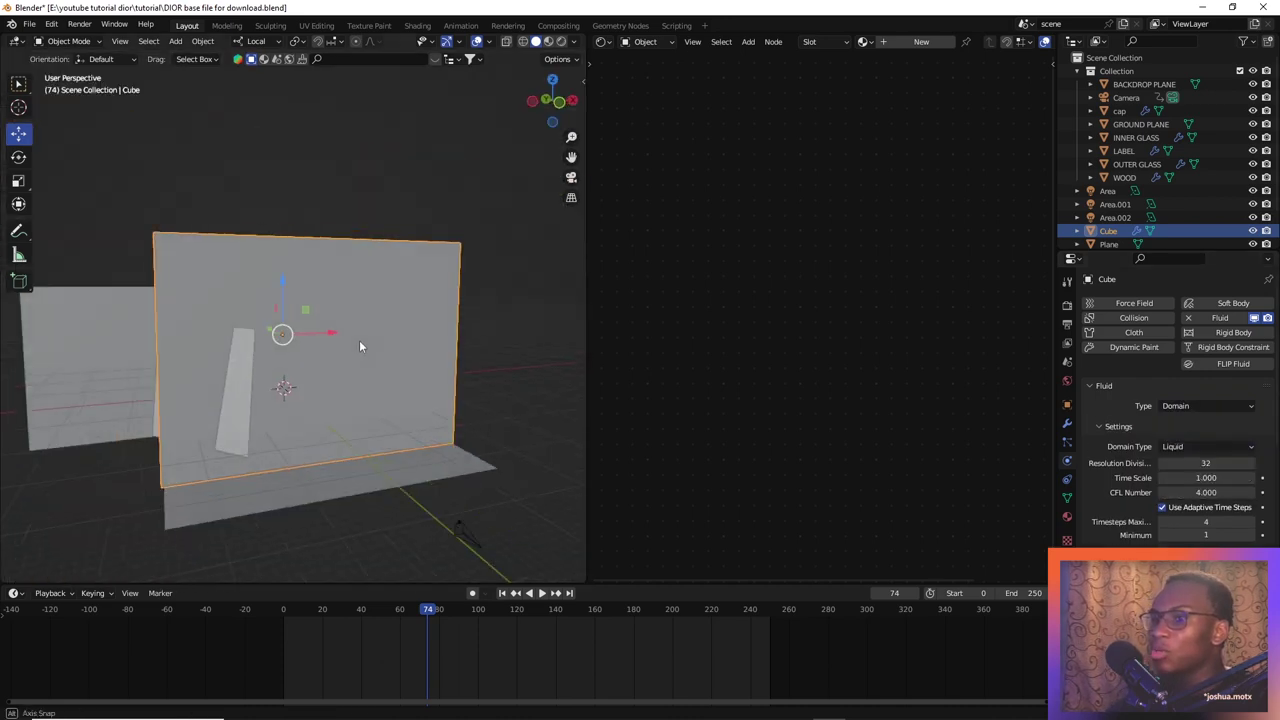
scroll(314, 361, up, 5)
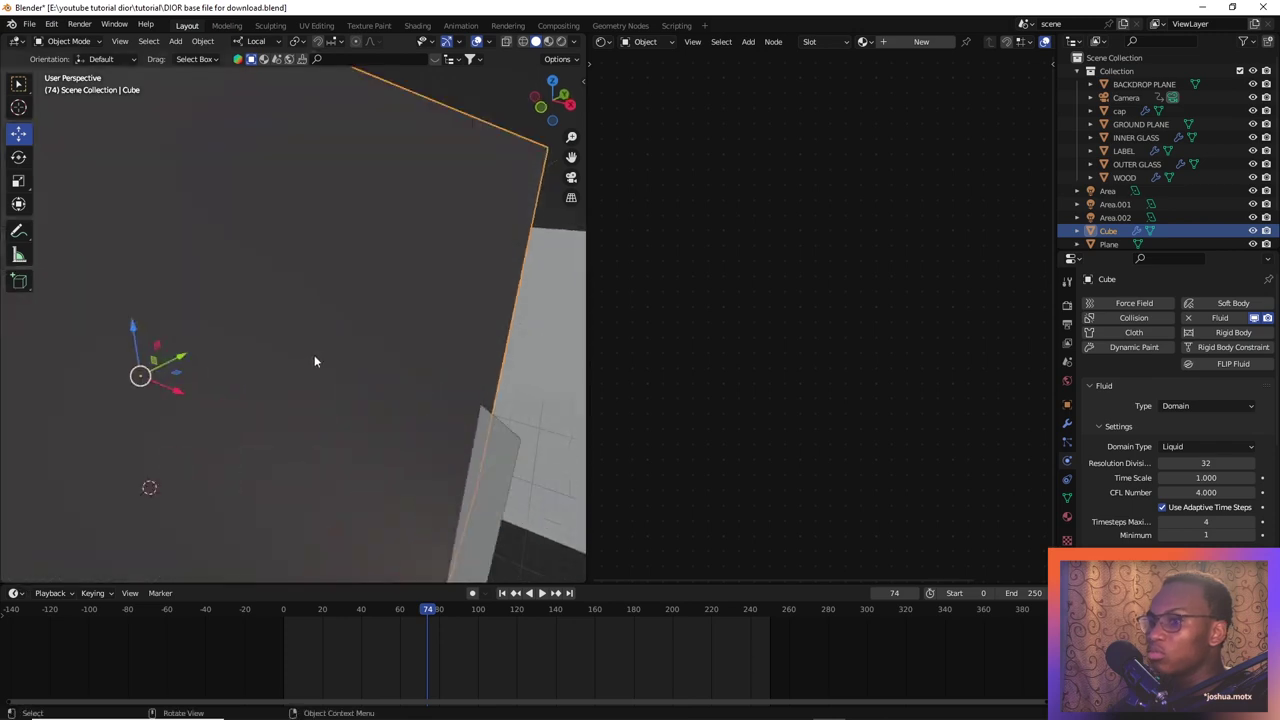
Set the fluid domain's resolution divisions to 60
click(1208, 463)
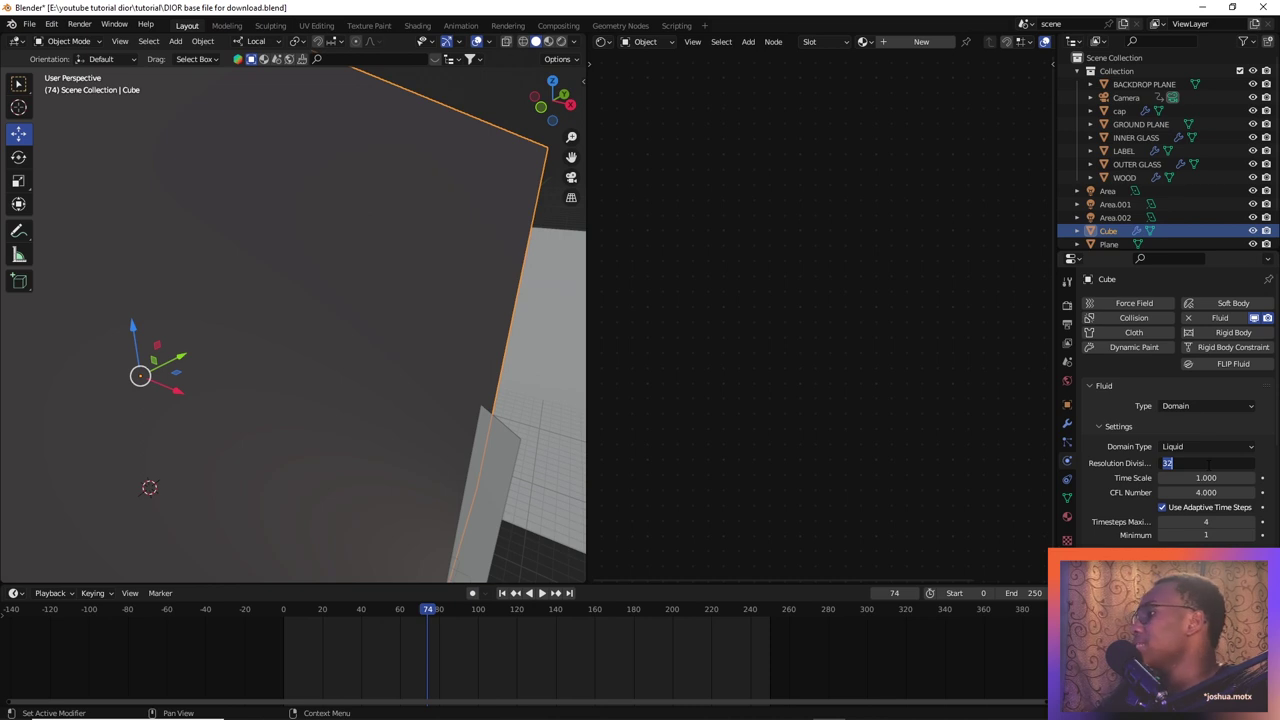
text(6)
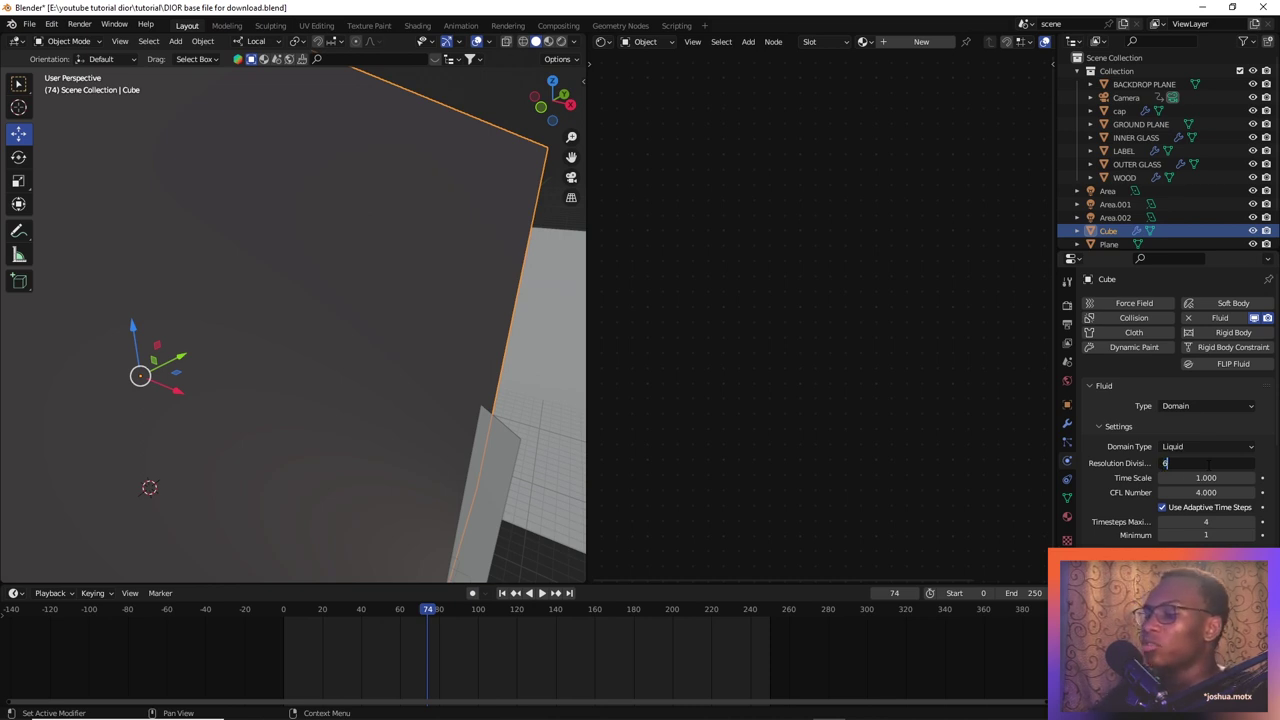
text(0)
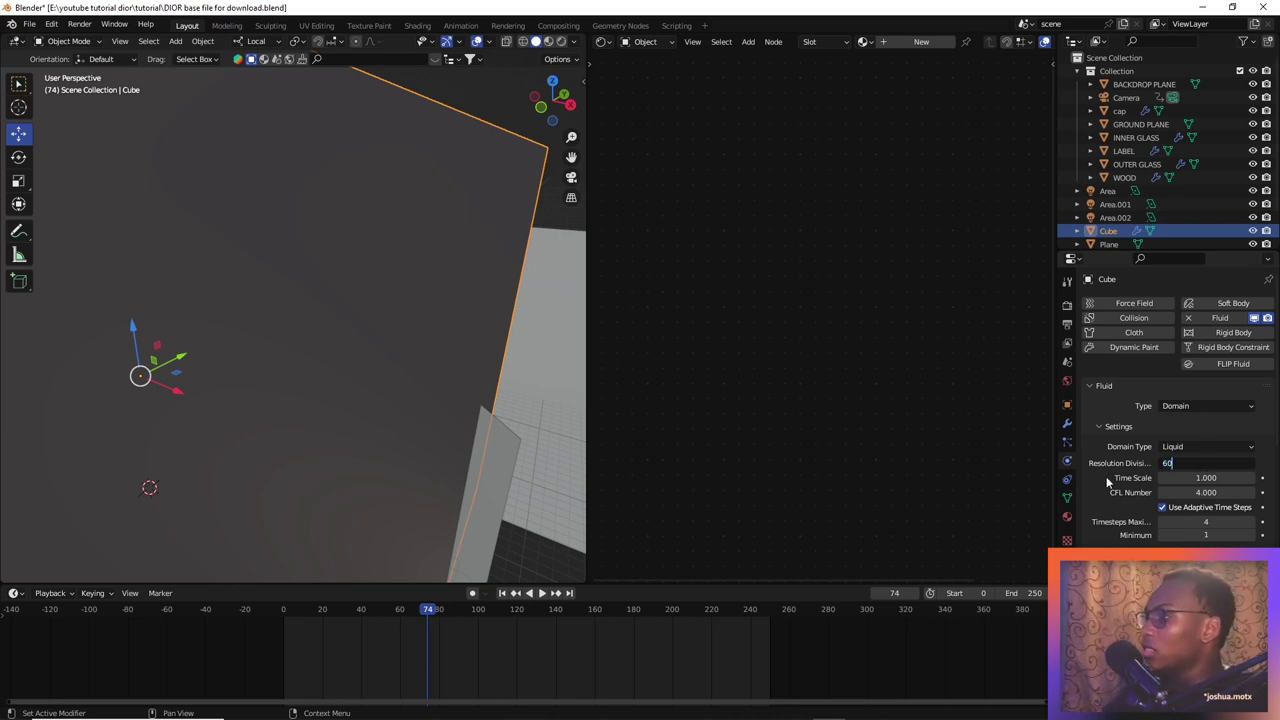
key(Return)
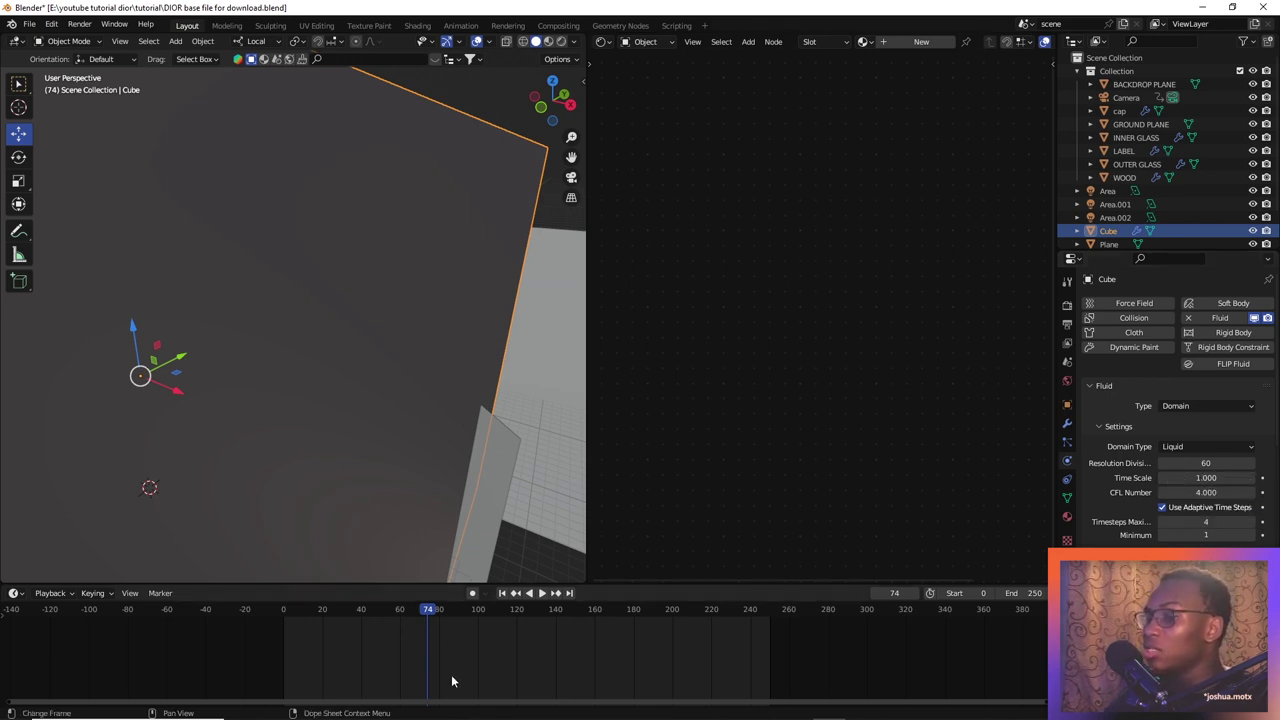
Set the liquid simulation method of the fluid domain to APIC
mouse_move(445, 718)
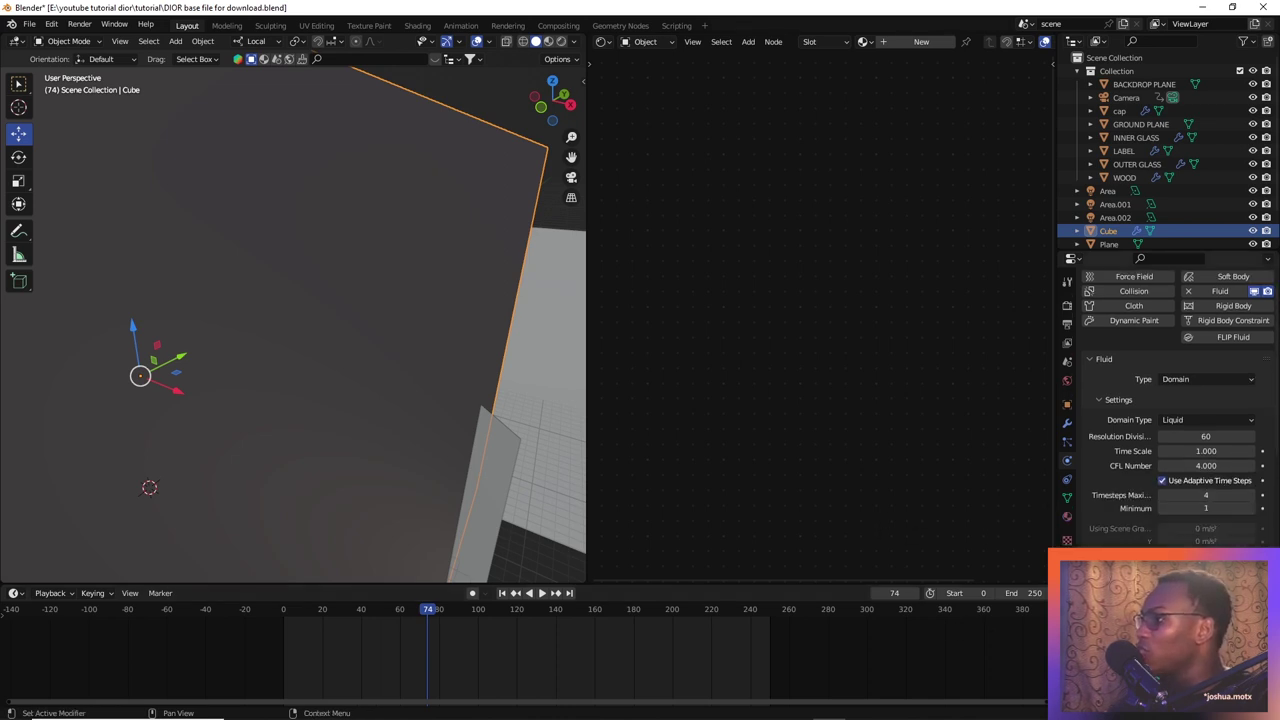
scroll(1226, 492, down, 4)
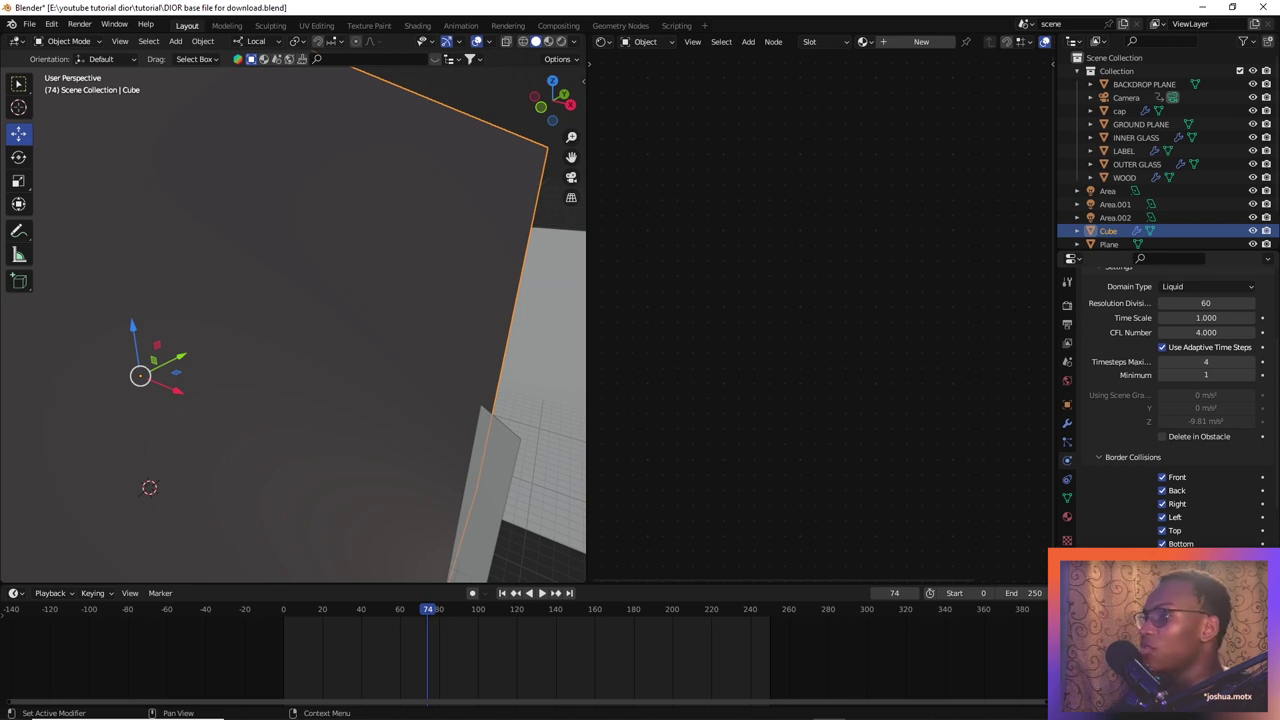
scroll(1182, 474, down, 2)
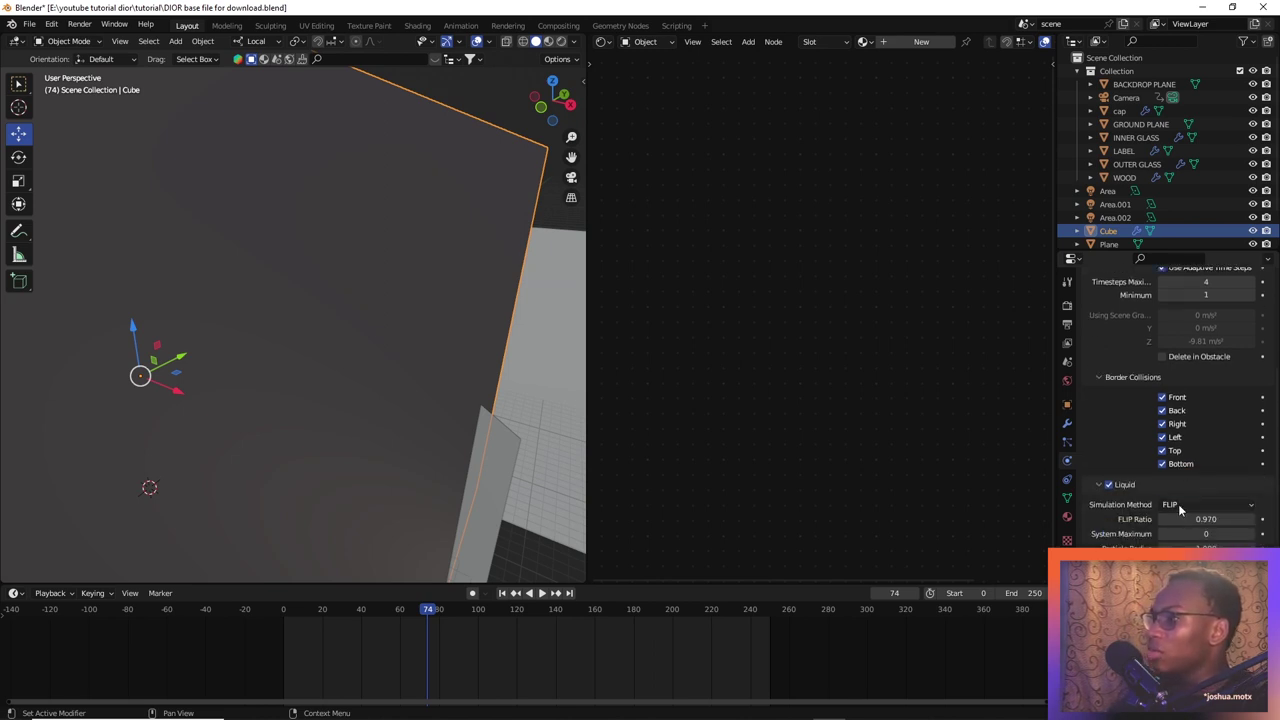
click(1180, 506)
click(1209, 536)
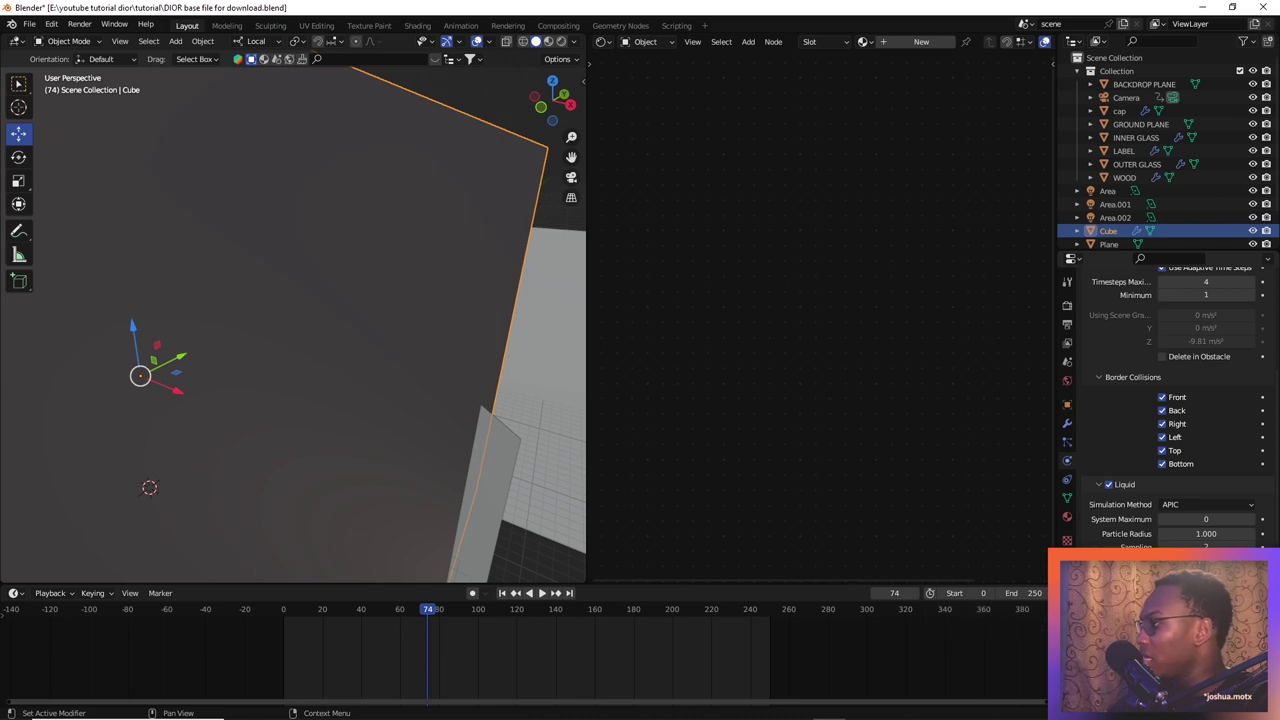
Enable diffusion for the liquid domain and set its exponent to 2
scroll(1170, 450, down, 2)
scroll(1170, 450, down, 1)
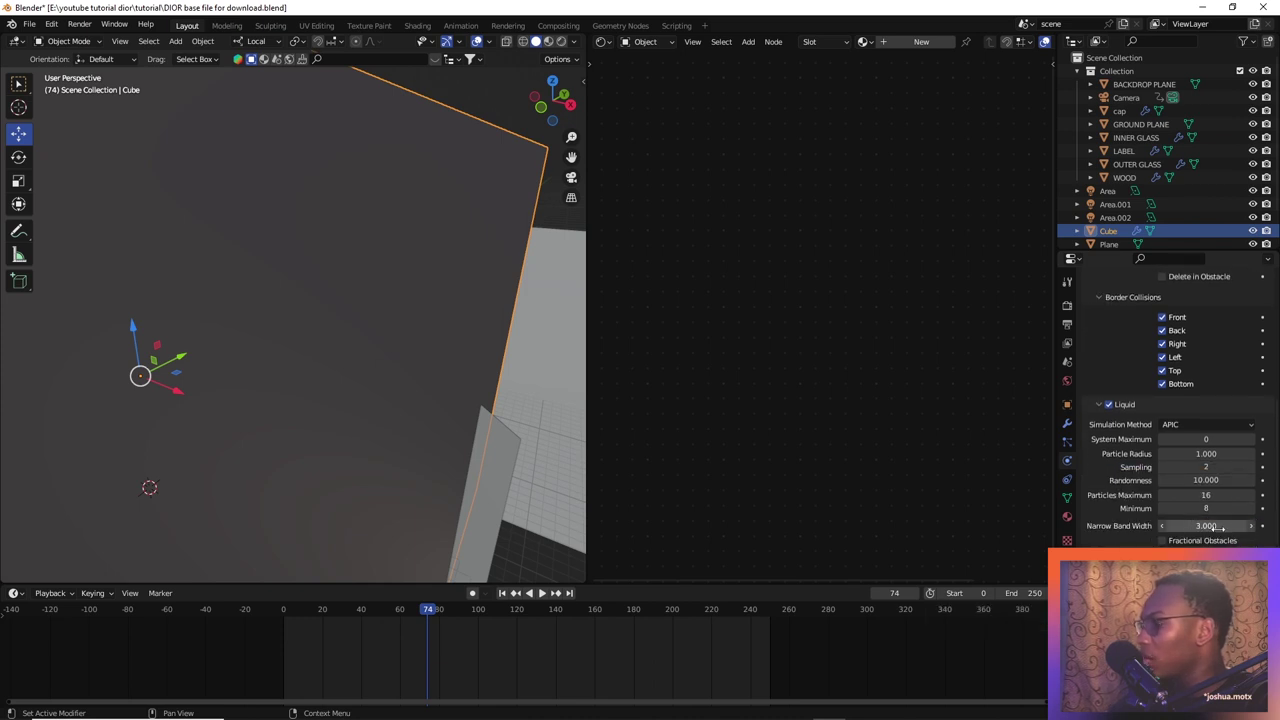
scroll(1206, 500, down, 5)
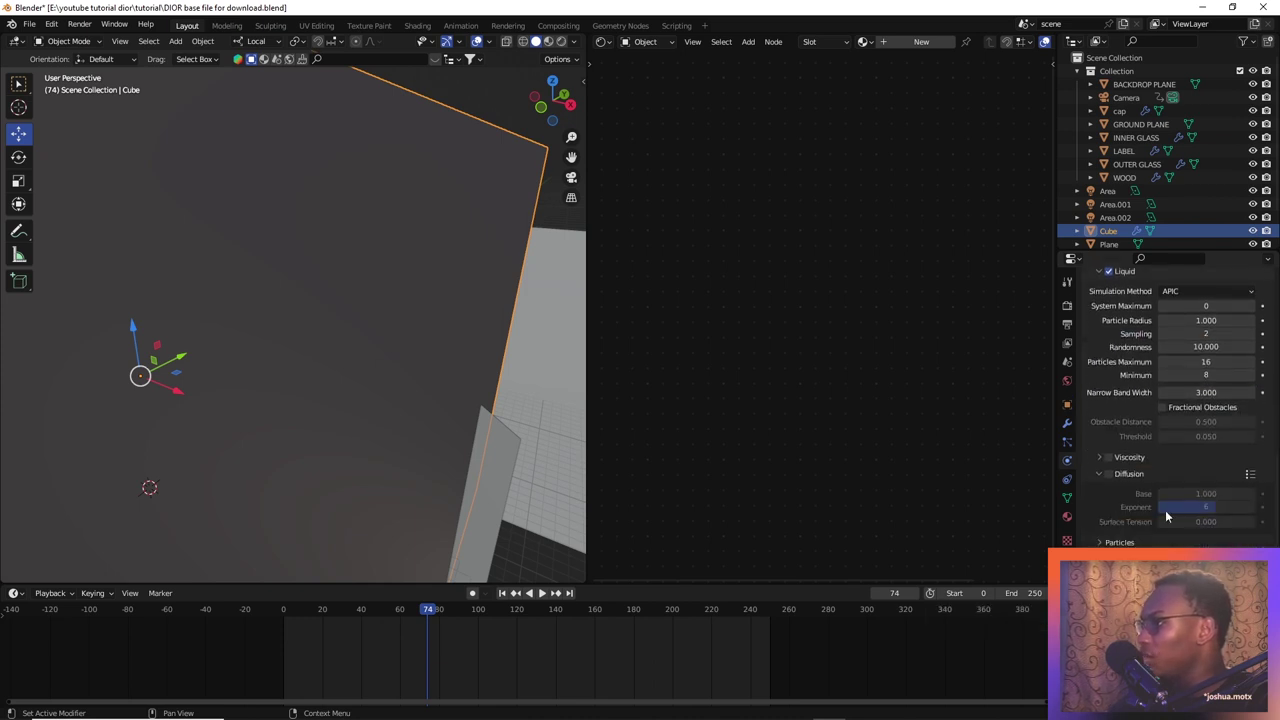
click(1113, 478)
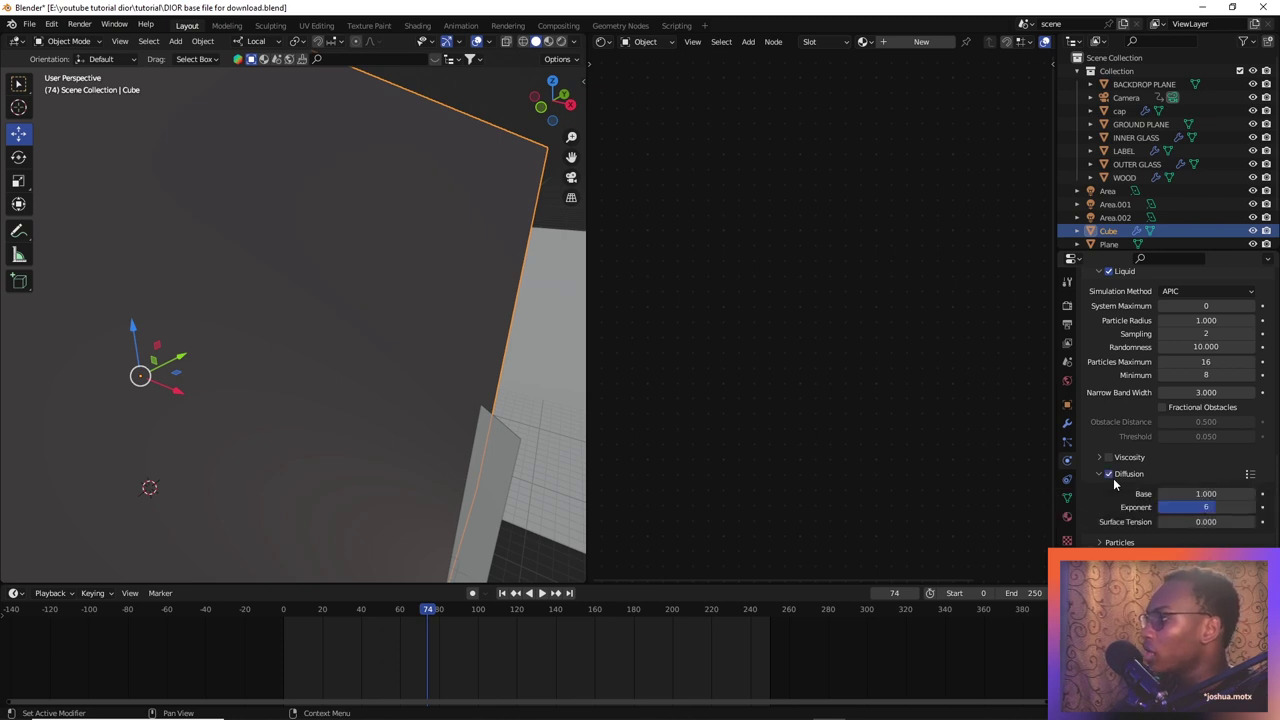
click(1216, 507)
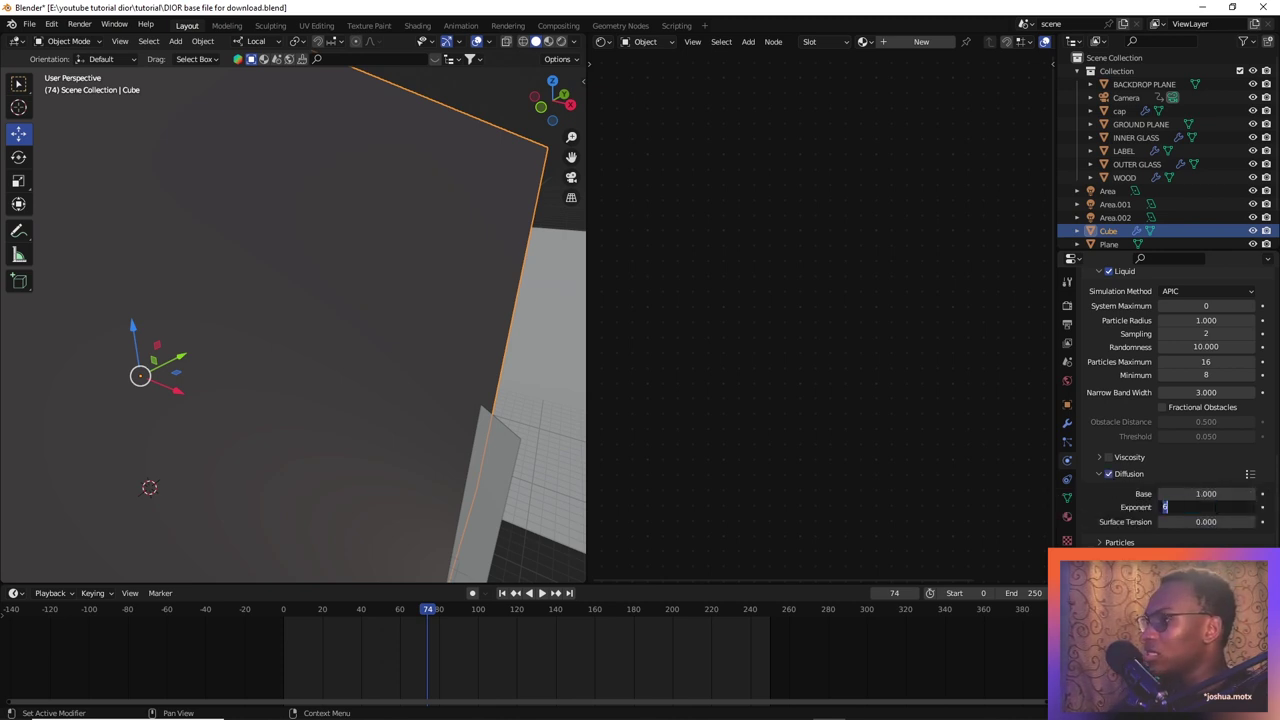
key(Return)
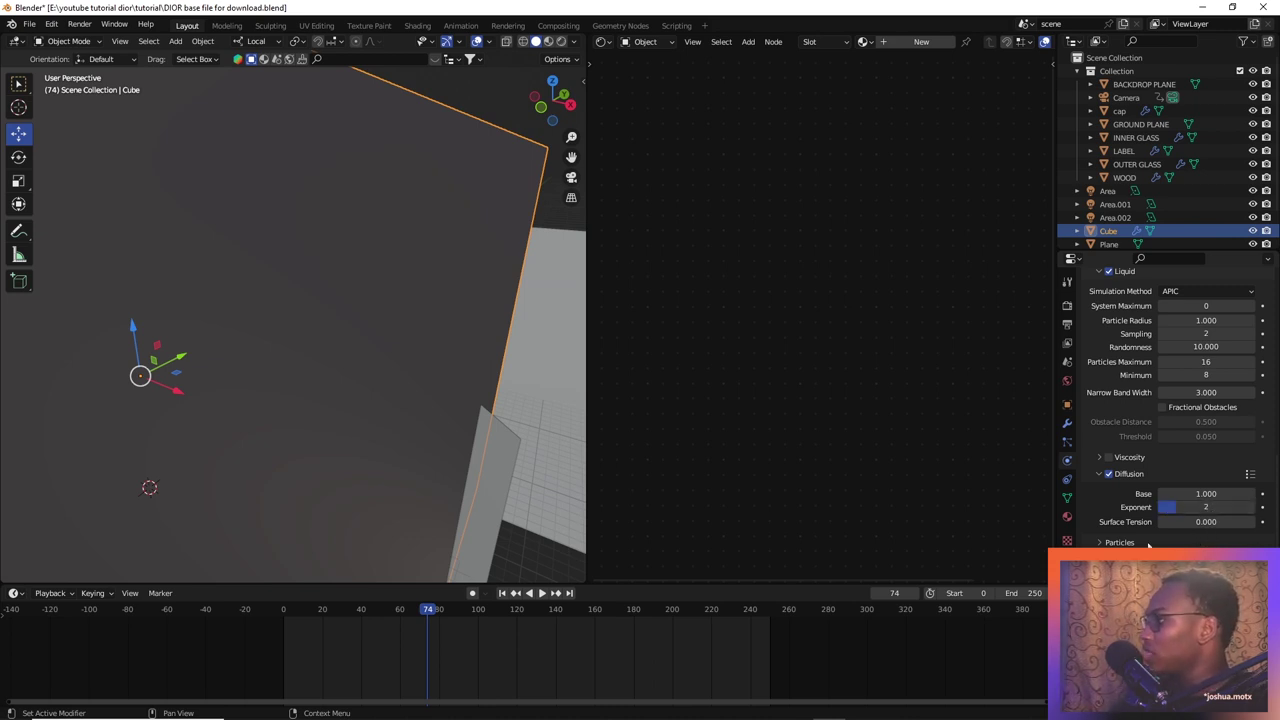
Set the cache type of the liquid domain to All
scroll(1179, 409, down, 5)
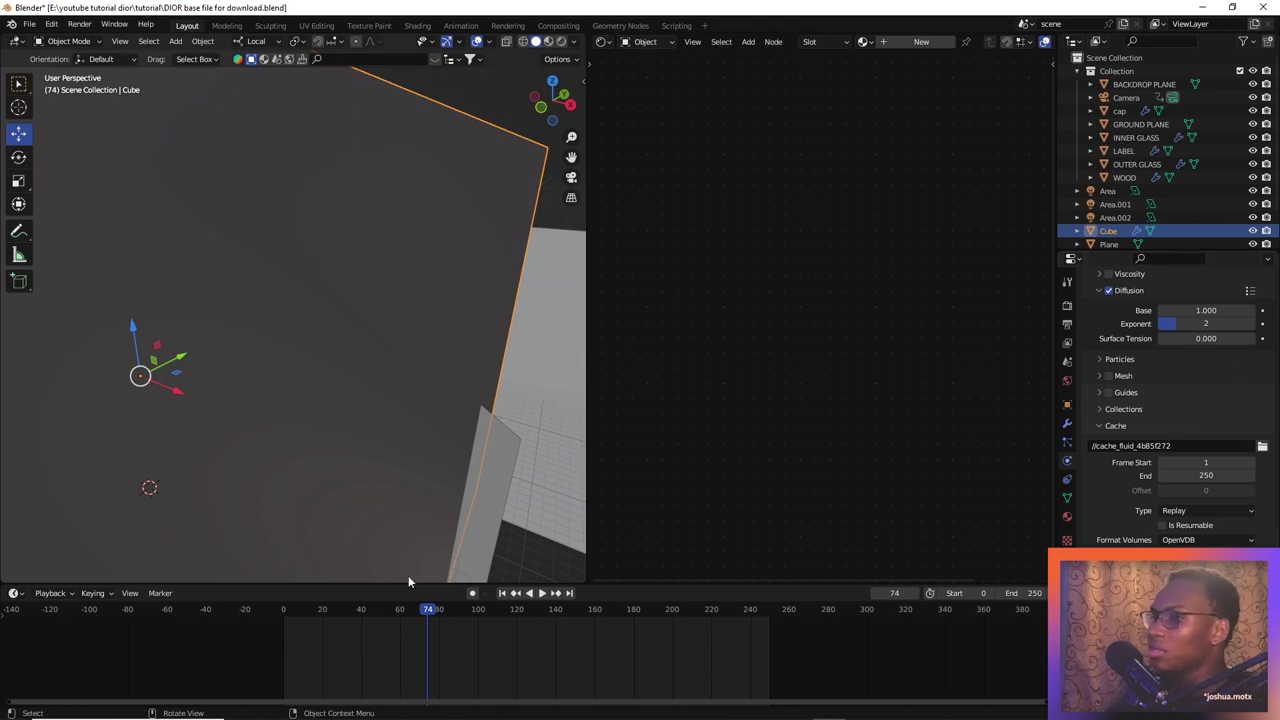
drag(677, 612, 767, 612)
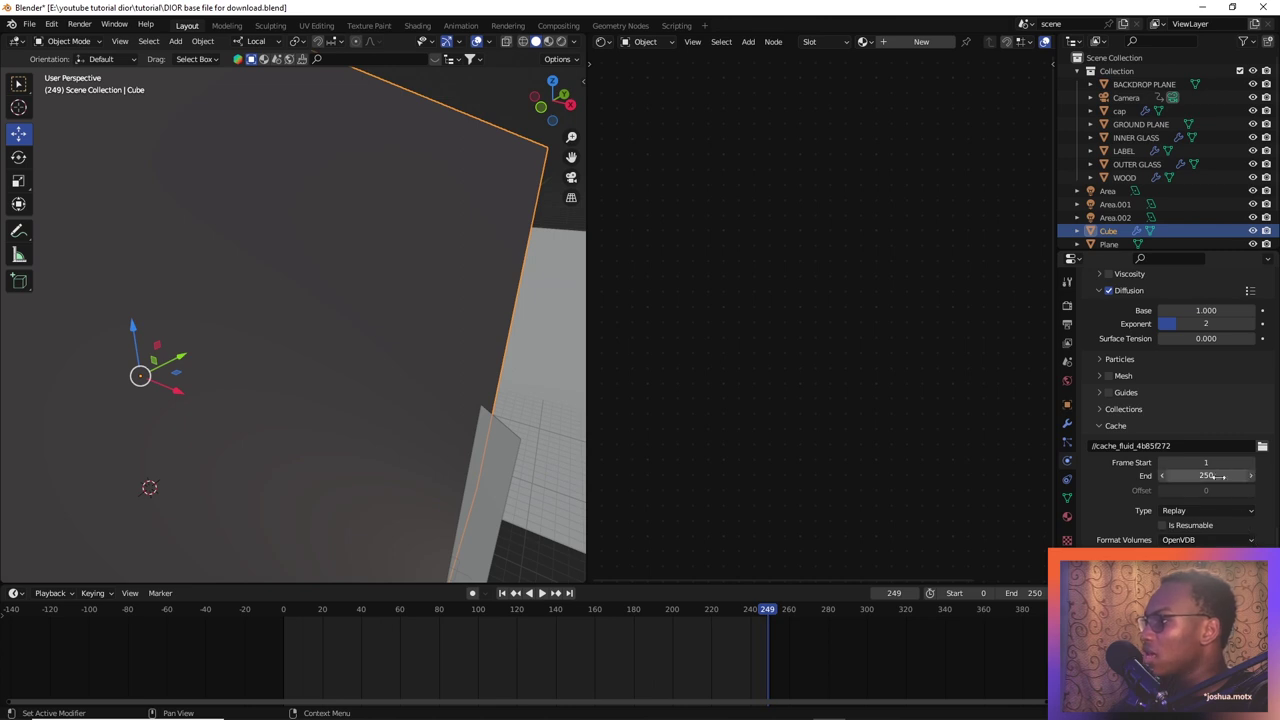
click(1211, 515)
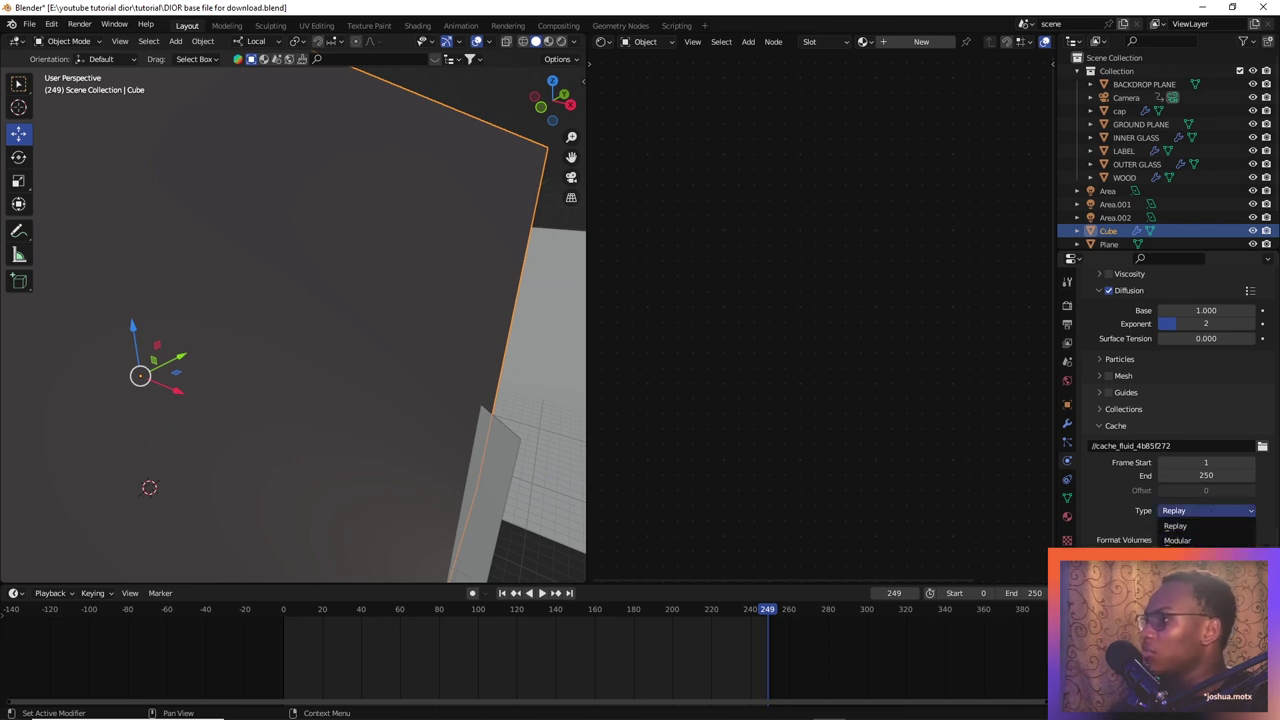
click(1199, 552)
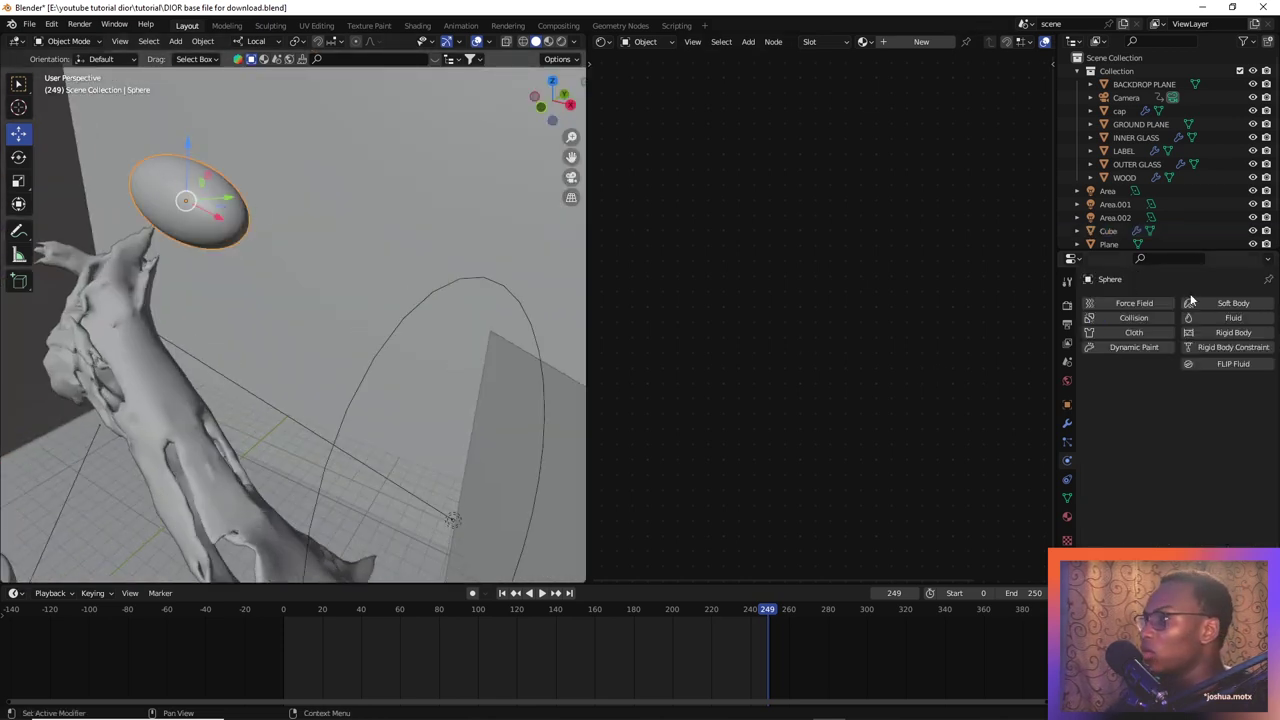
Add fluid physics to the stretched sphere above the wood as a Flow object with the Liquid flow type
click(1226, 318)
click(1212, 406)
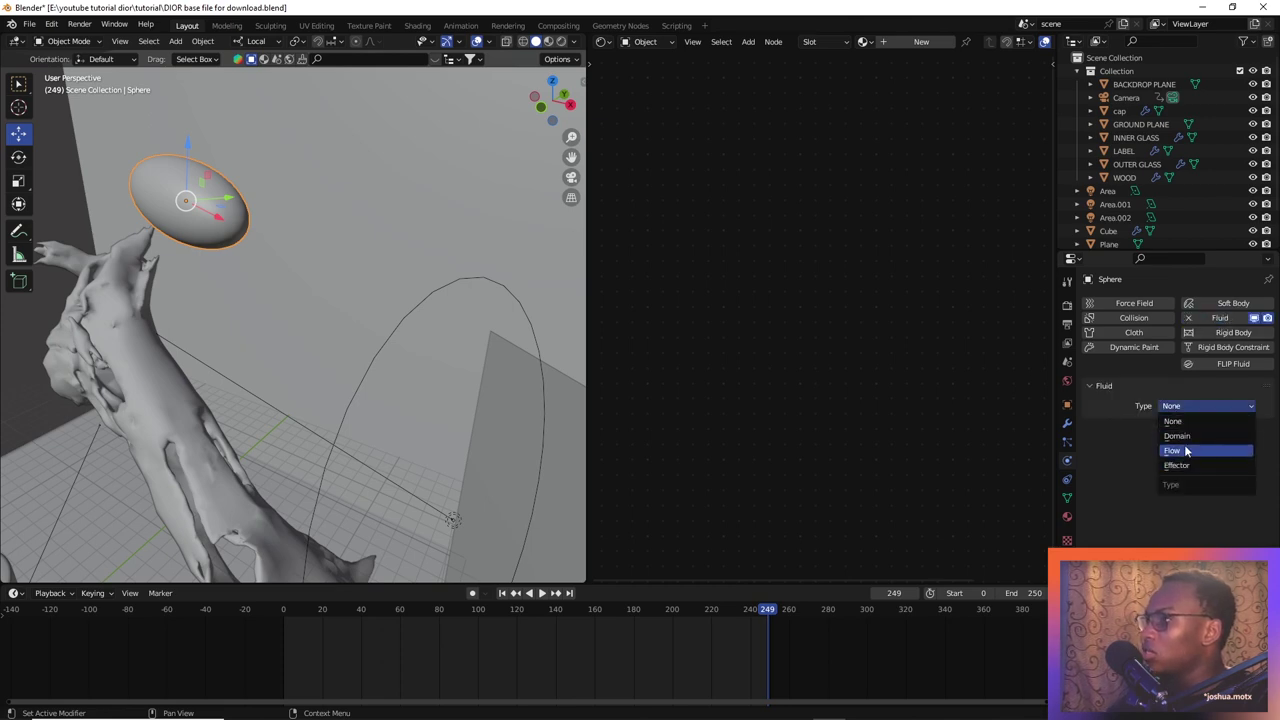
click(1187, 450)
click(1192, 448)
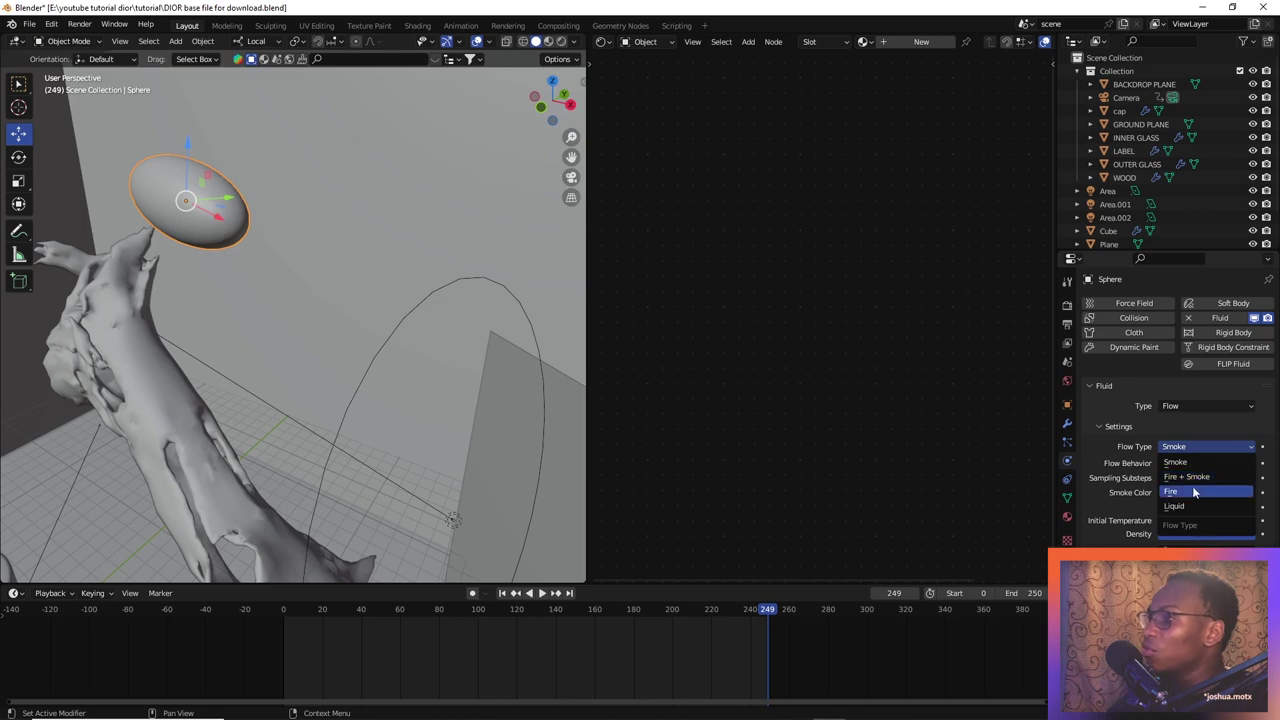
click(1198, 501)
Set the sphere's flow behavior to Inflow and its sampling substeps to 1
click(1194, 466)
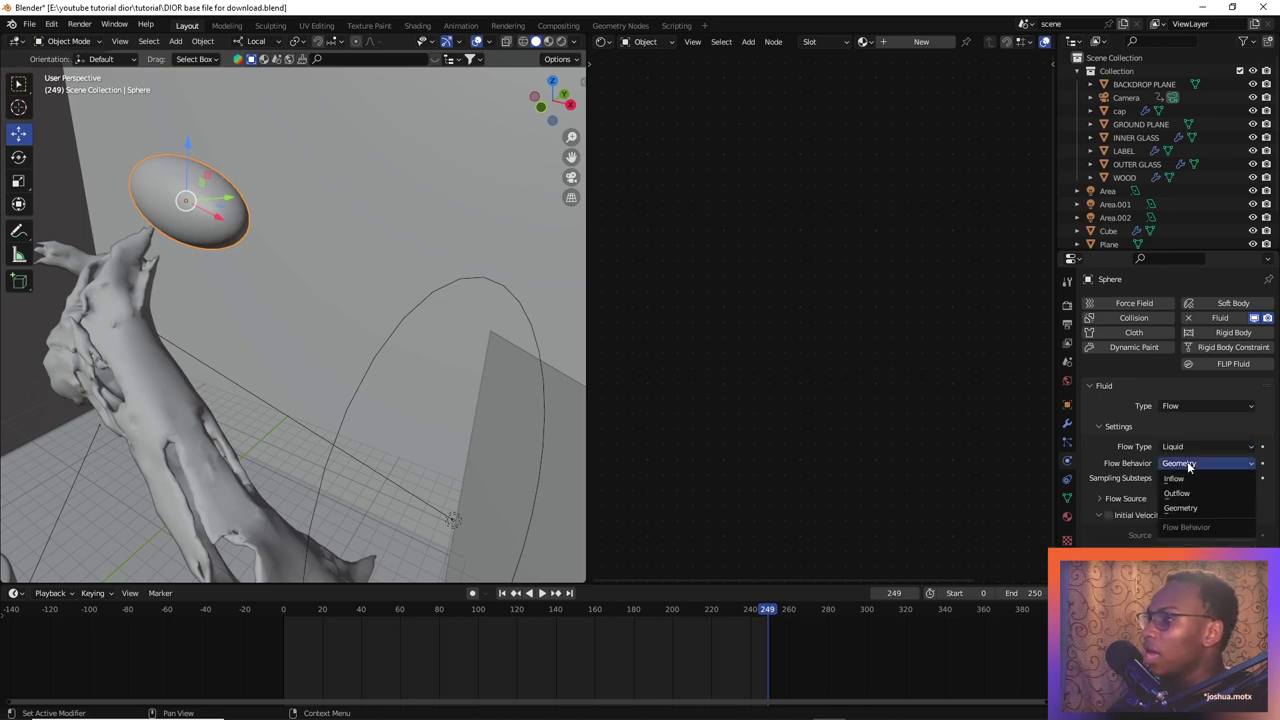
click(1193, 489)
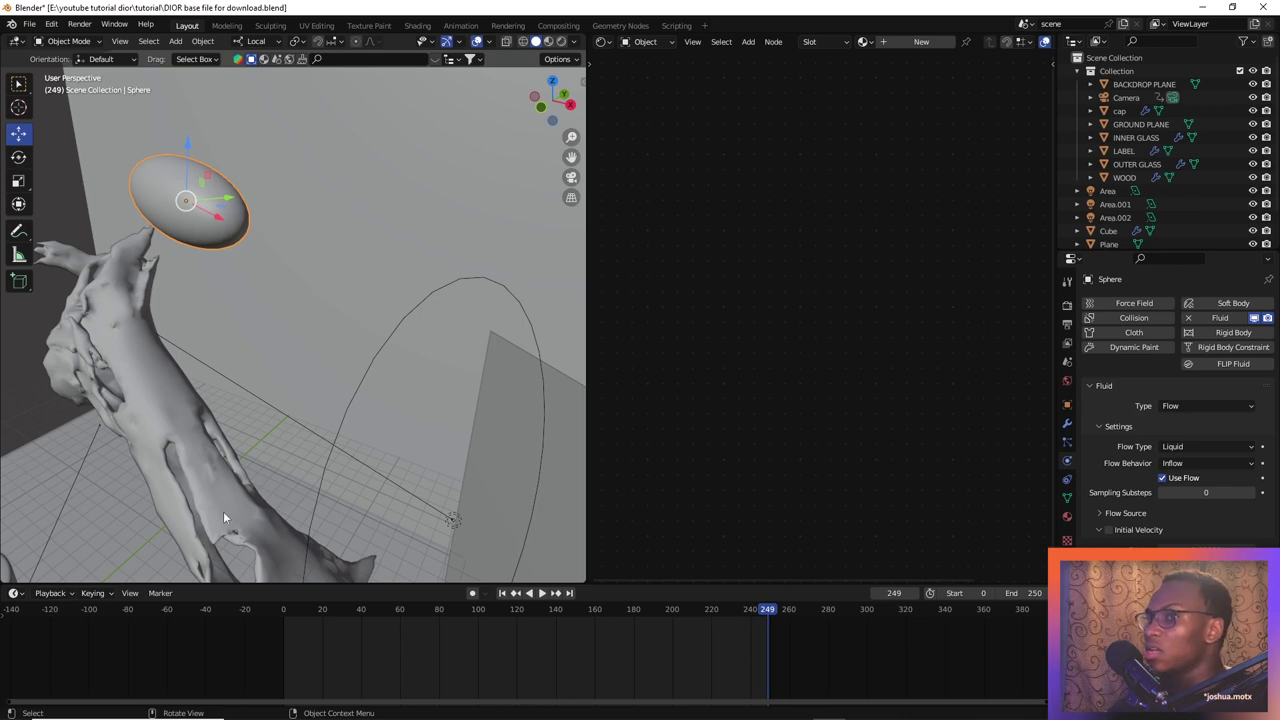
click(1205, 492)
text(1)
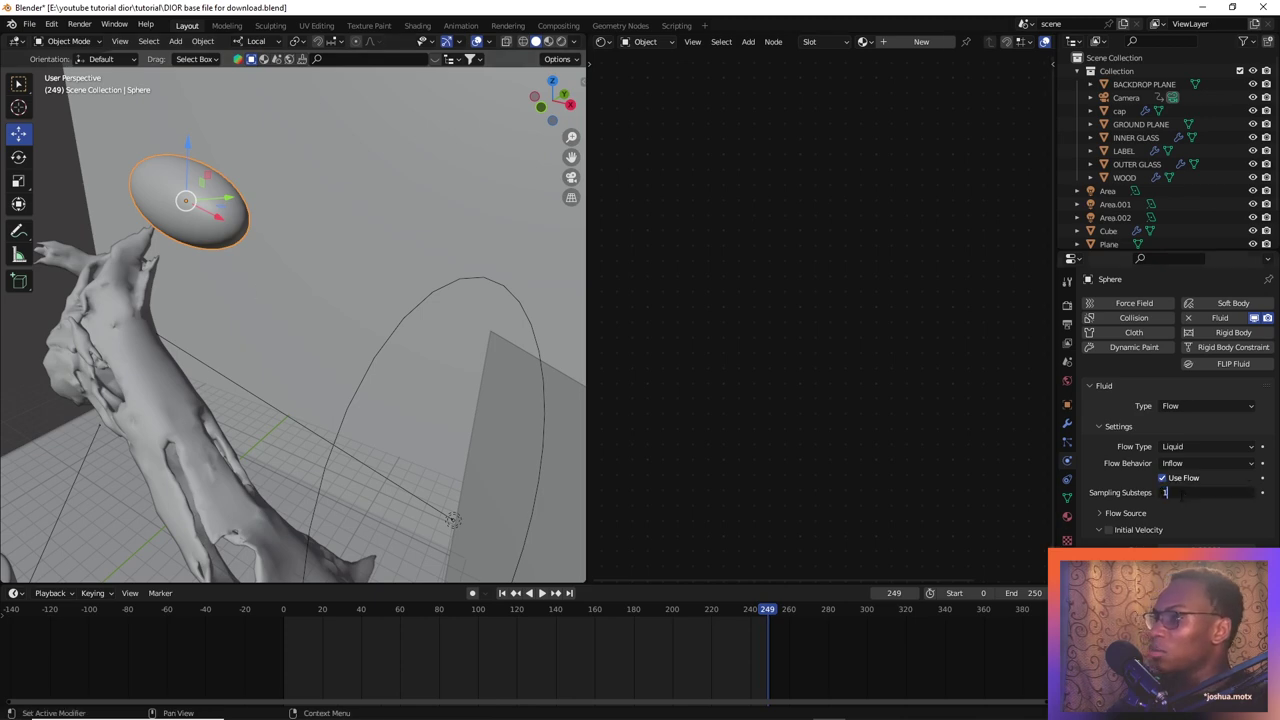
key(Return)
Make the wood a fluid Effector of type Collision with sampling substeps set to 1
middle_drag(329, 322, 290, 367)
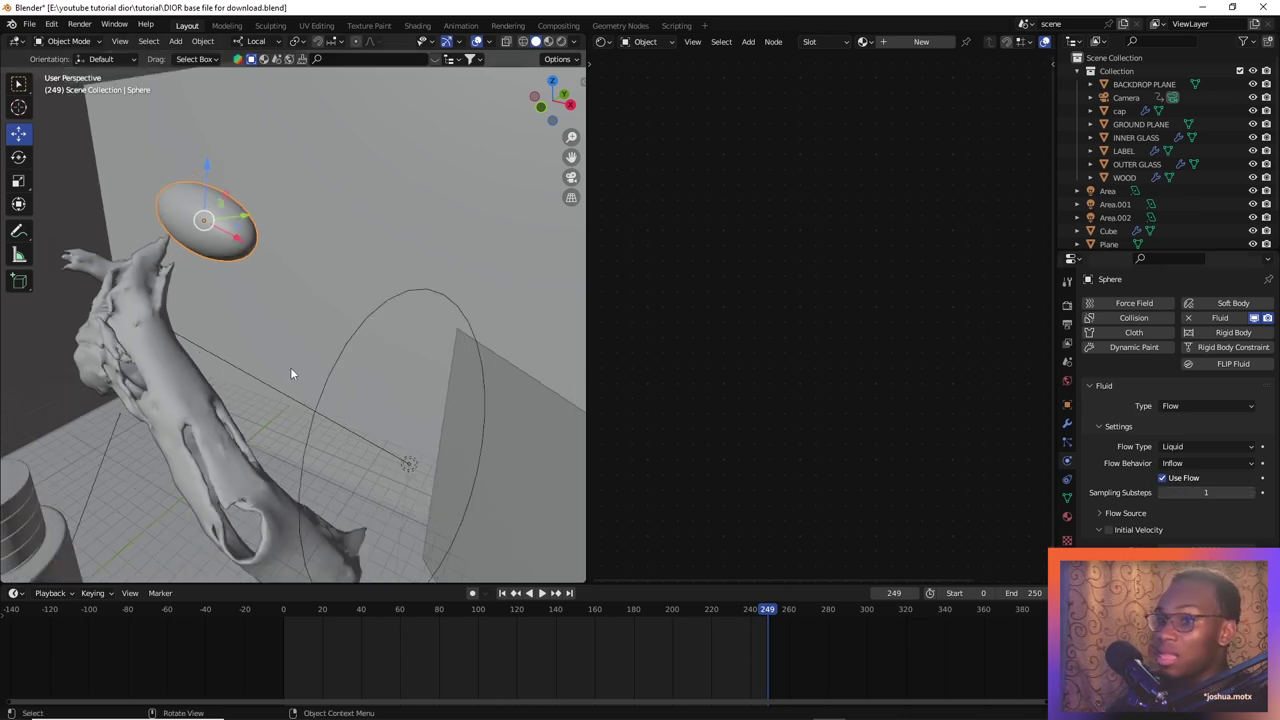
click(227, 367)
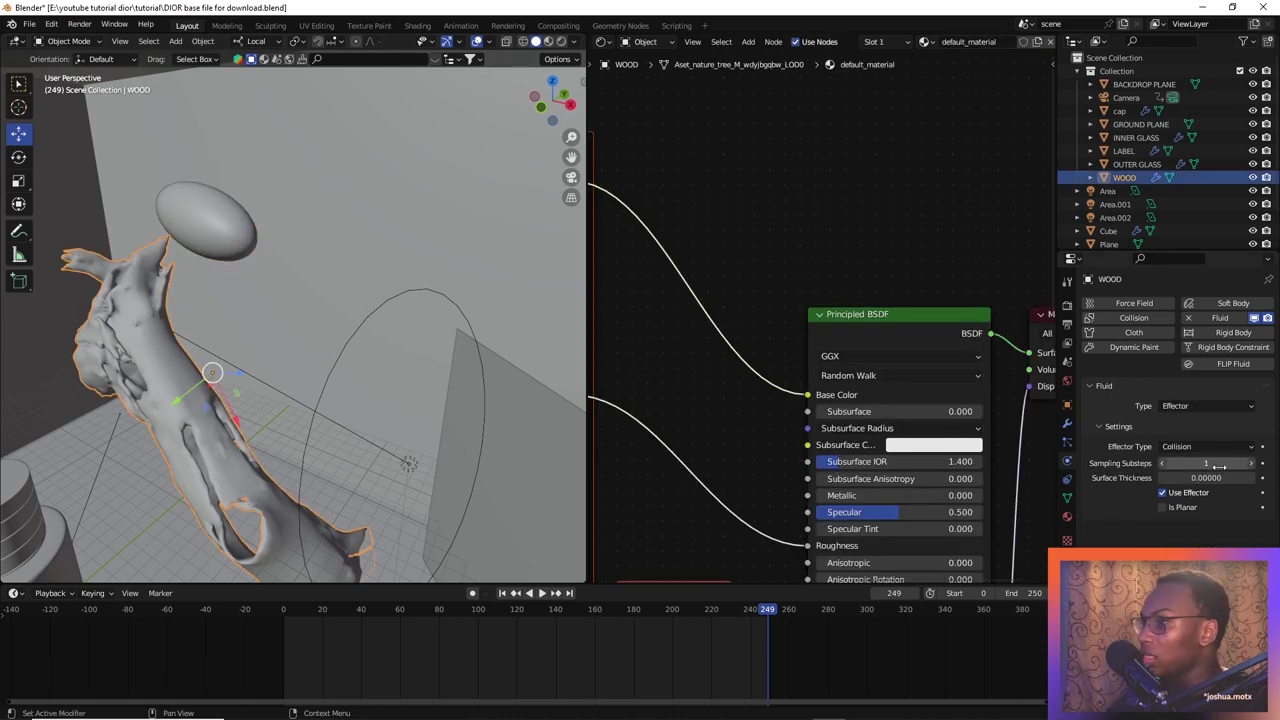
click(1212, 406)
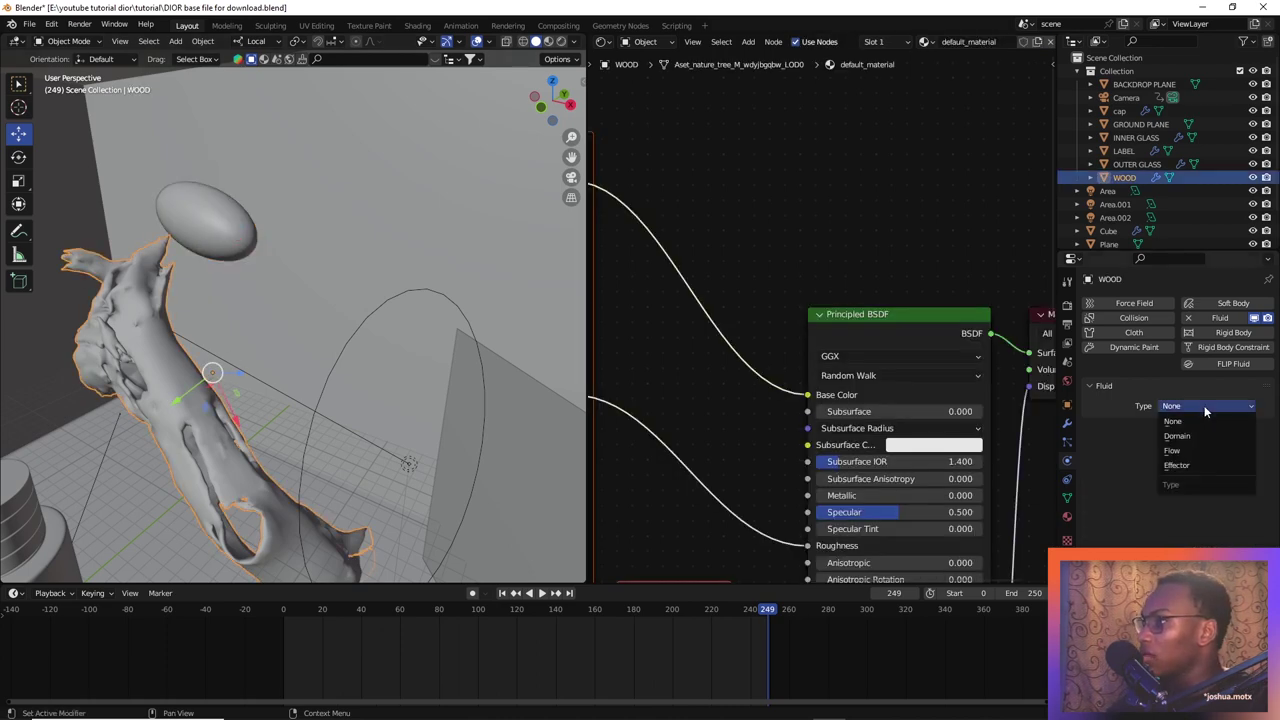
click(1195, 466)
click(1185, 447)
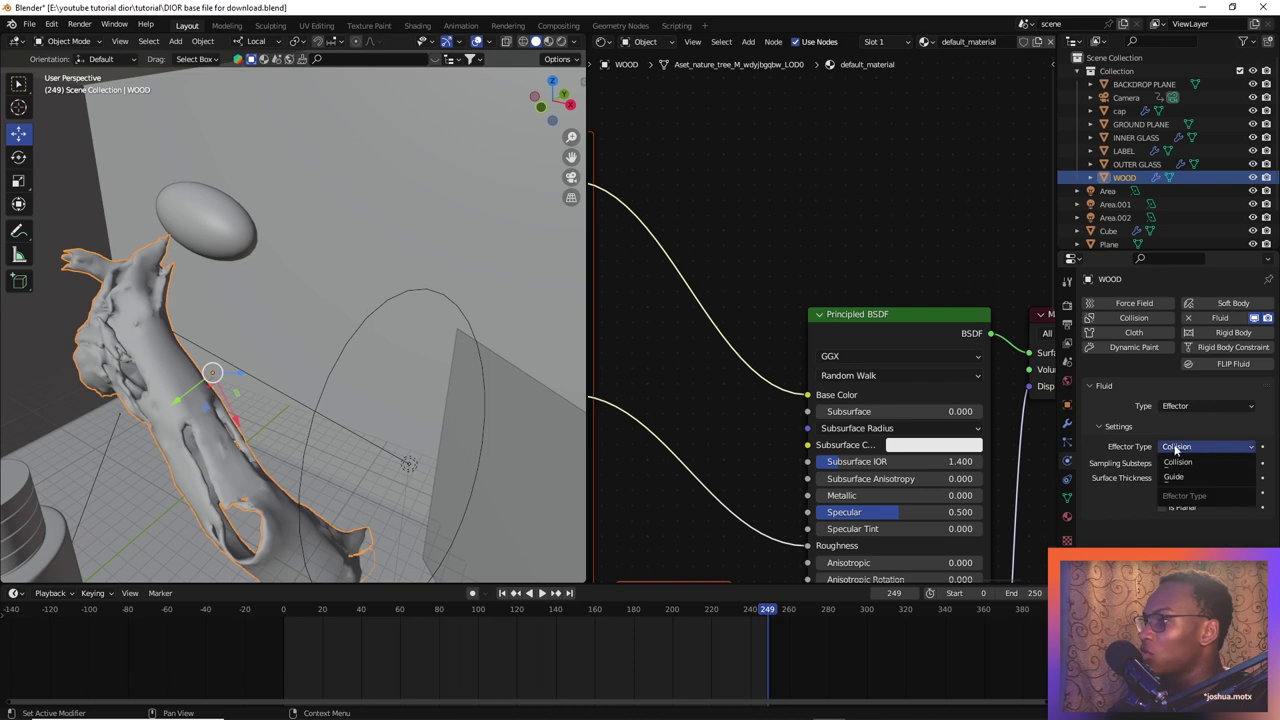
click(1205, 459)
text(1)
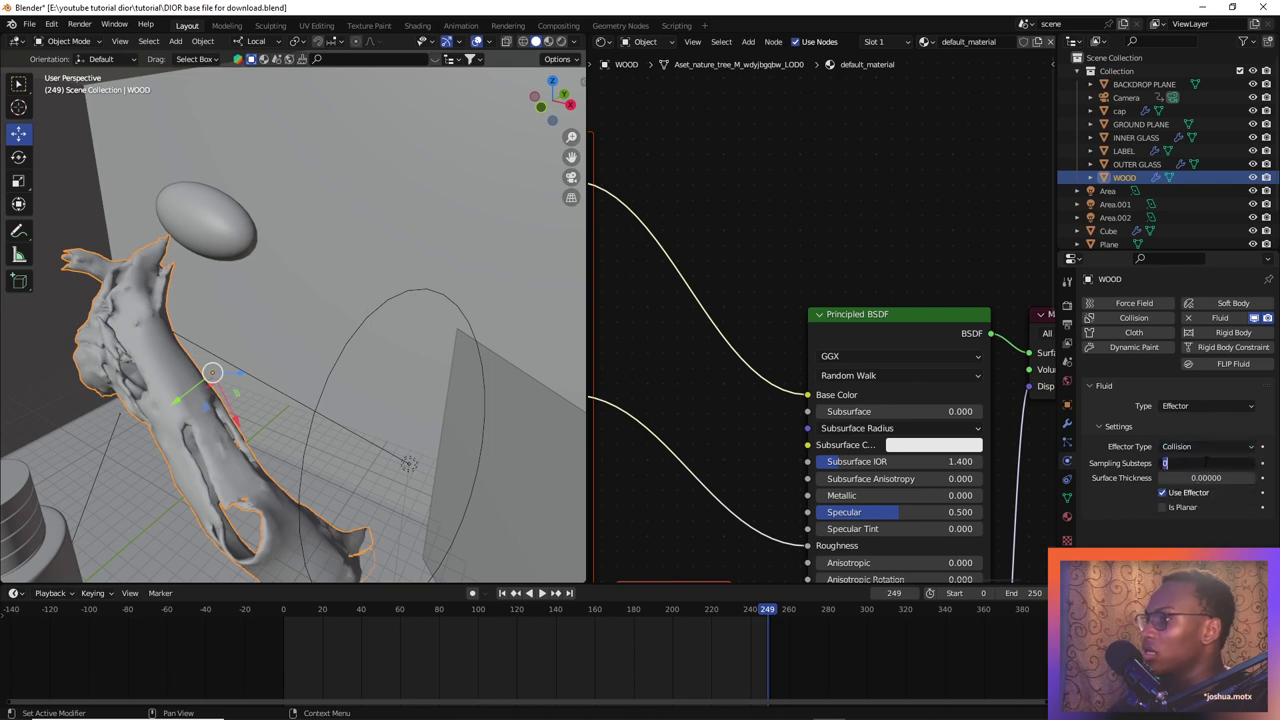
key(Return)
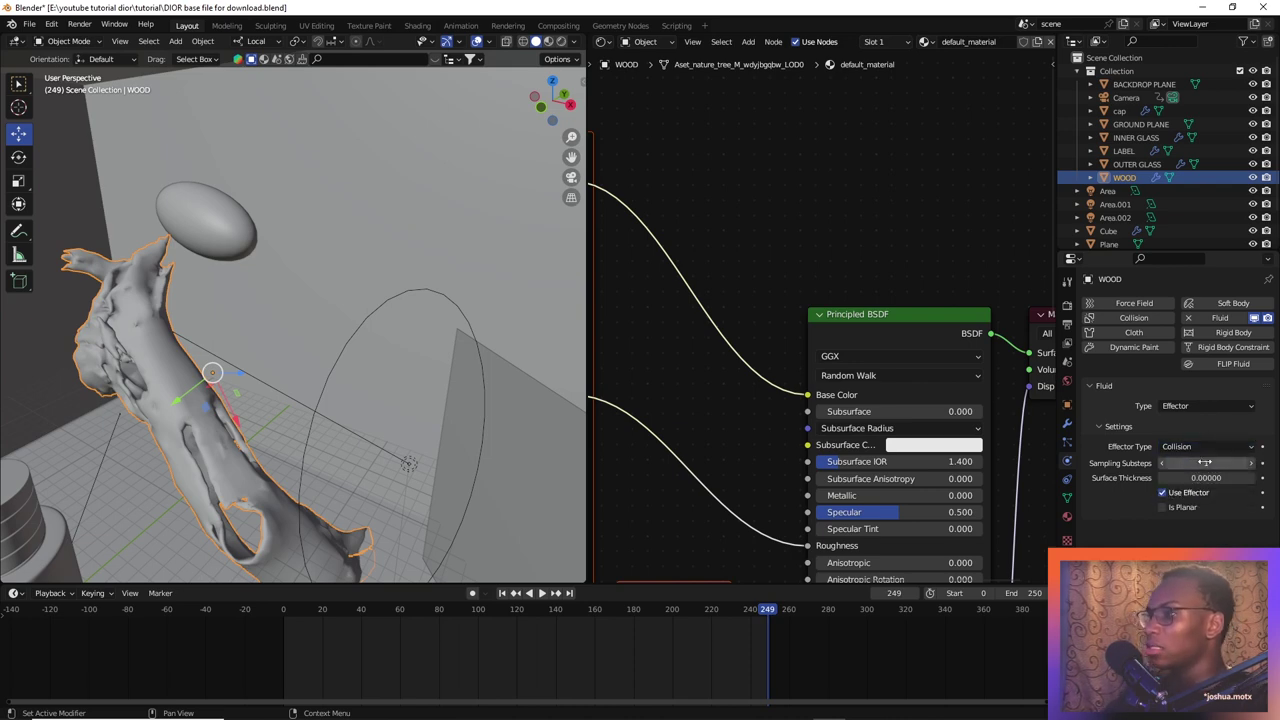
Select the domain cube and bake all of its liquid simulation
scroll(270, 388, down, 4)
scroll(270, 388, up, 3)
mouse_move(270, 388)
shift+middle_down()
mouse_move(334, 86)
mouse_move(351, 468)
mouse_move(358, 523)
mouse_move(378, 549)
mouse_move(386, 508)
mouse_move(288, 379)
shift+middle_up()
scroll(379, 545, down, 2)
middle_drag(299, 297, 366, 270)
click(420, 284)
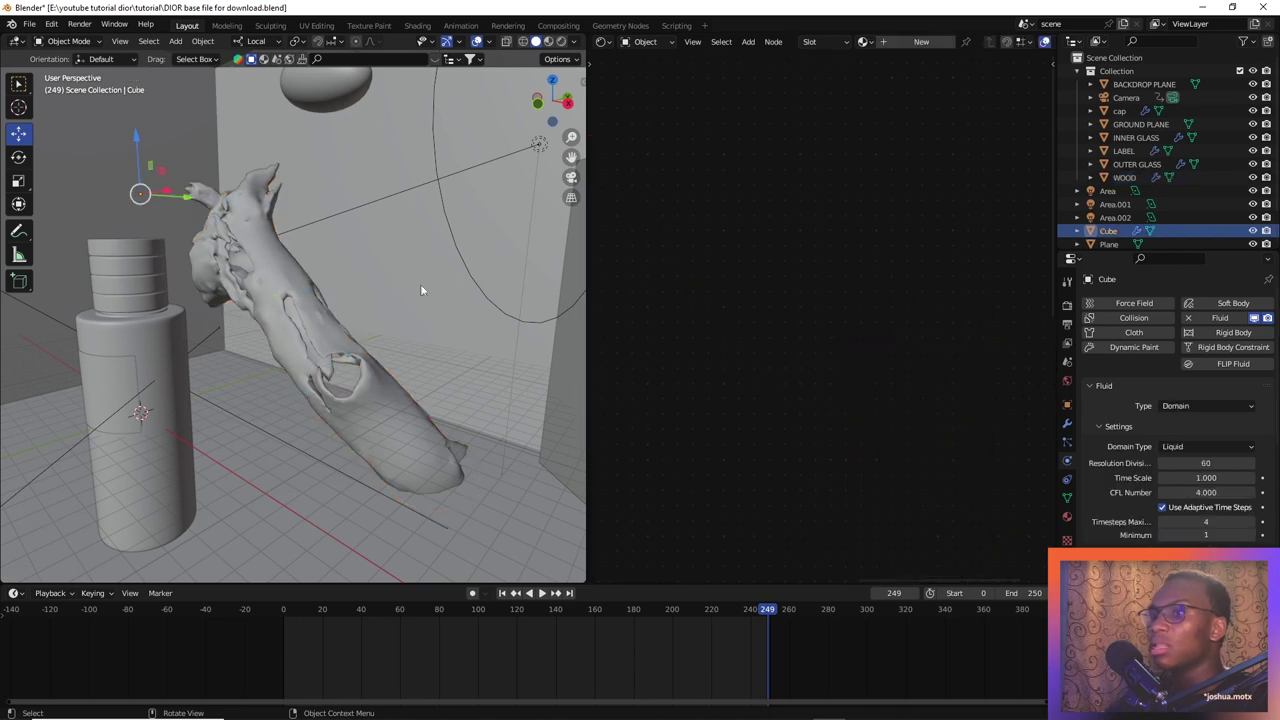
shift+middle_drag(486, 286, 446, 379)
scroll(1145, 501, down, 14)
scroll(1140, 527, down, 6)
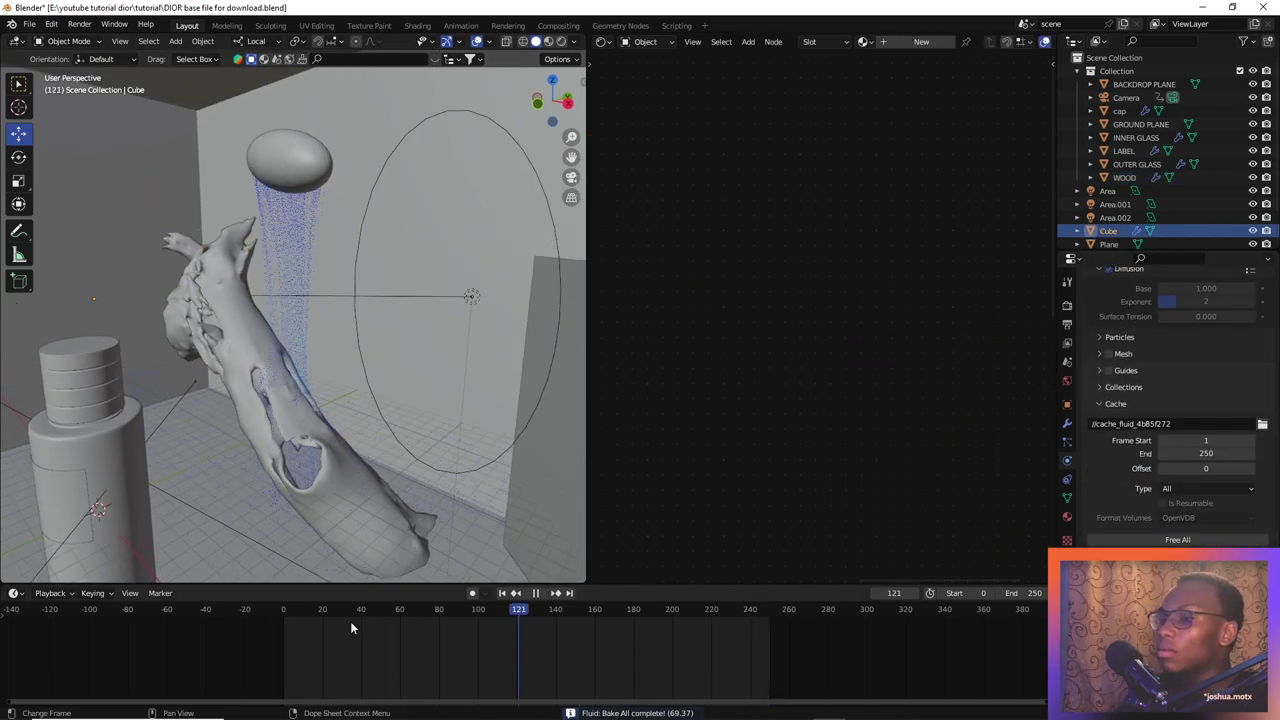
Scrub and play through the baked simulation, examining how the liquid falls from the sphere and collides with the wood
drag(350, 621, 543, 655)
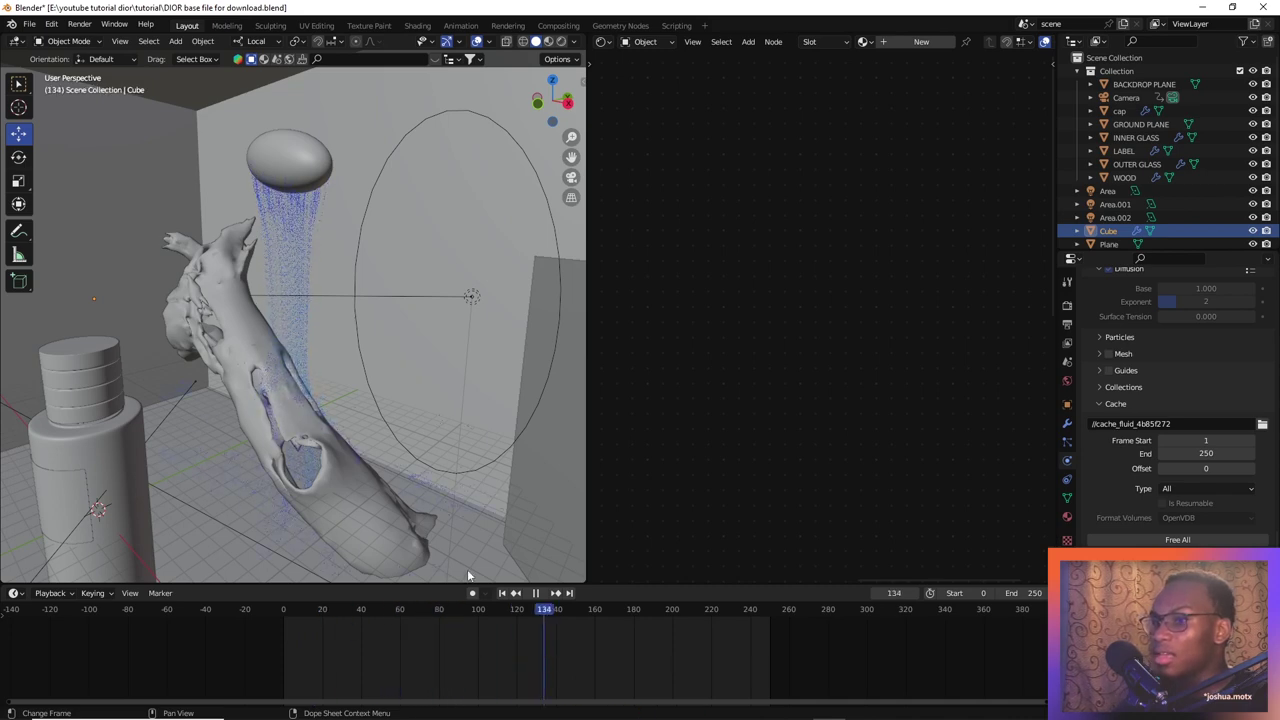
middle_drag(330, 420, 603, 676)
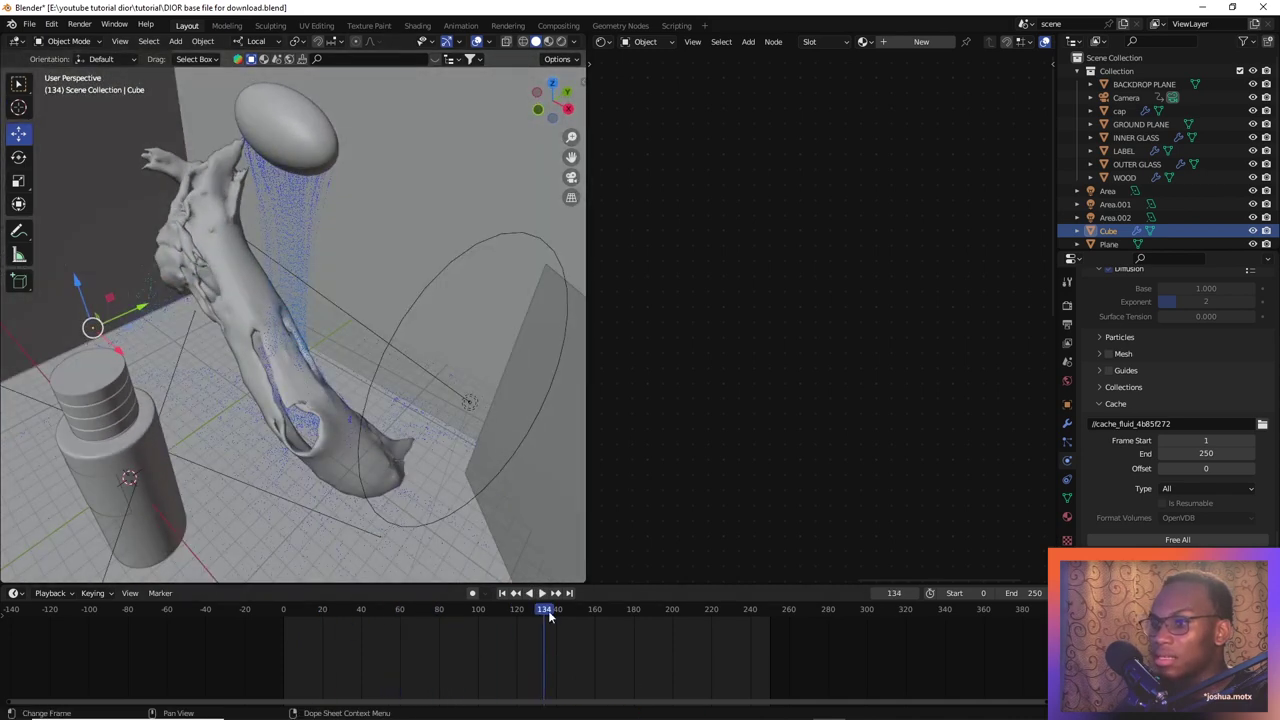
drag(549, 617, 577, 582)
middle_drag(328, 412, 358, 352)
scroll(360, 385, up, 3)
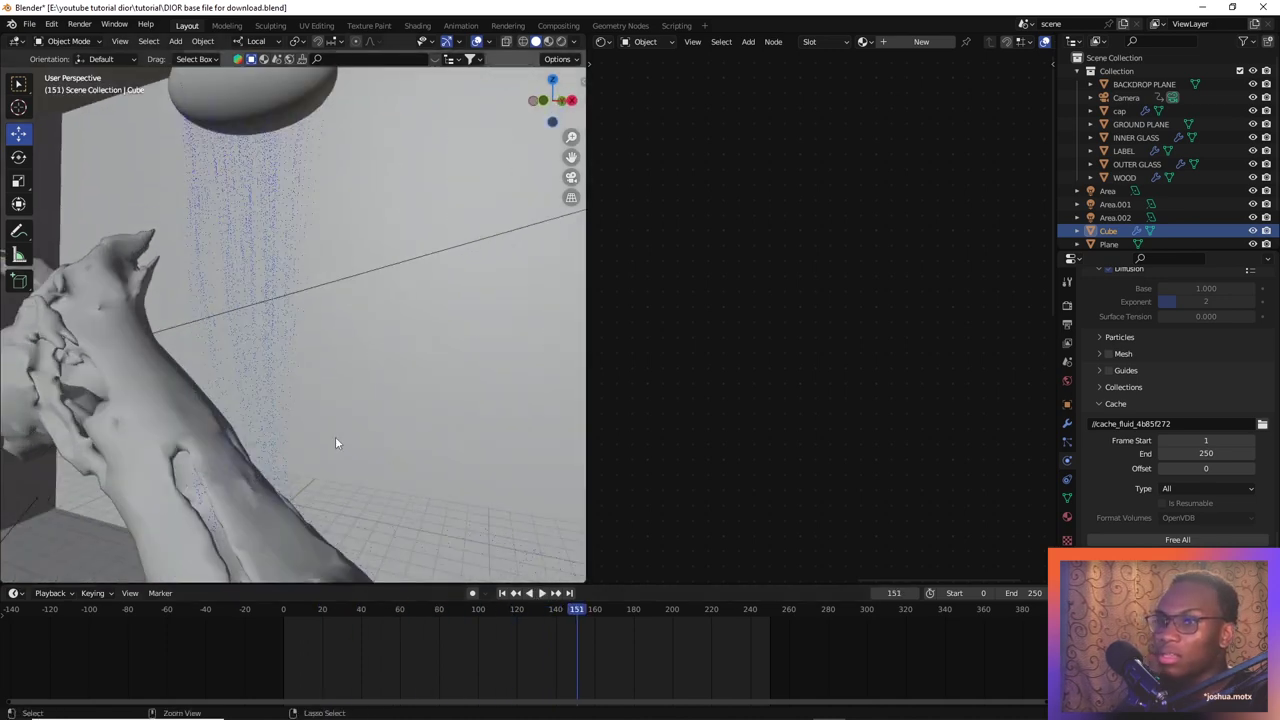
ctrl+middle_drag(336, 438, 407, 390)
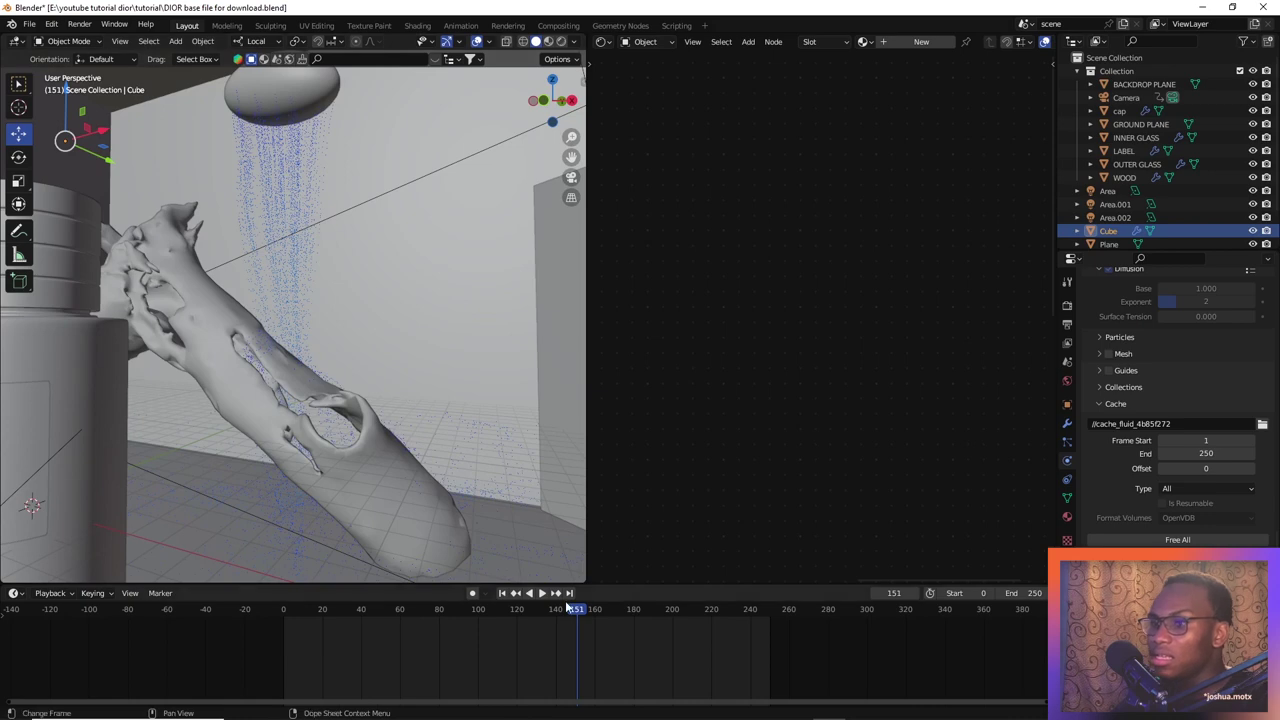
drag(568, 608, 385, 627)
key(space)
key(space)
mouse_move(385, 394)
middle_down()
mouse_move(336, 417)
mouse_move(404, 404)
middle_up()
scroll(369, 414, up, 2)
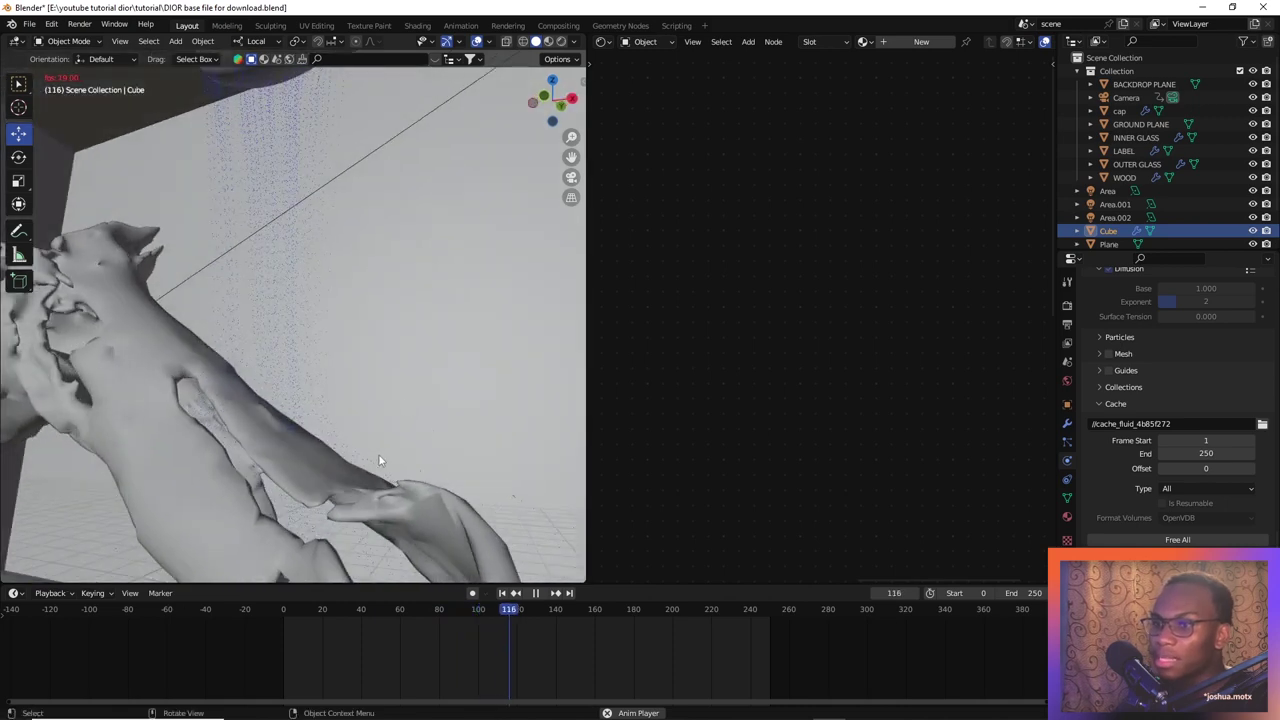
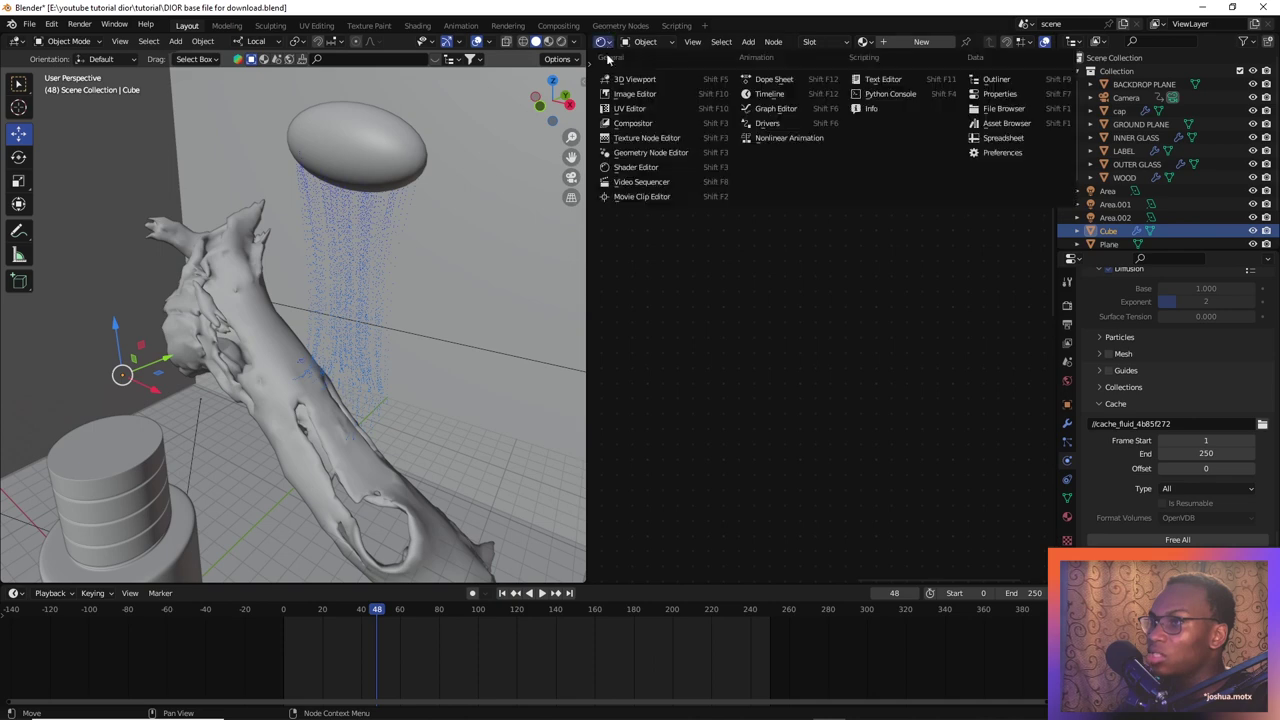
Switch the shader editor area to the Geometry Node Editor and inspect the liquid particles around the wood at frame 61
click(636, 152)
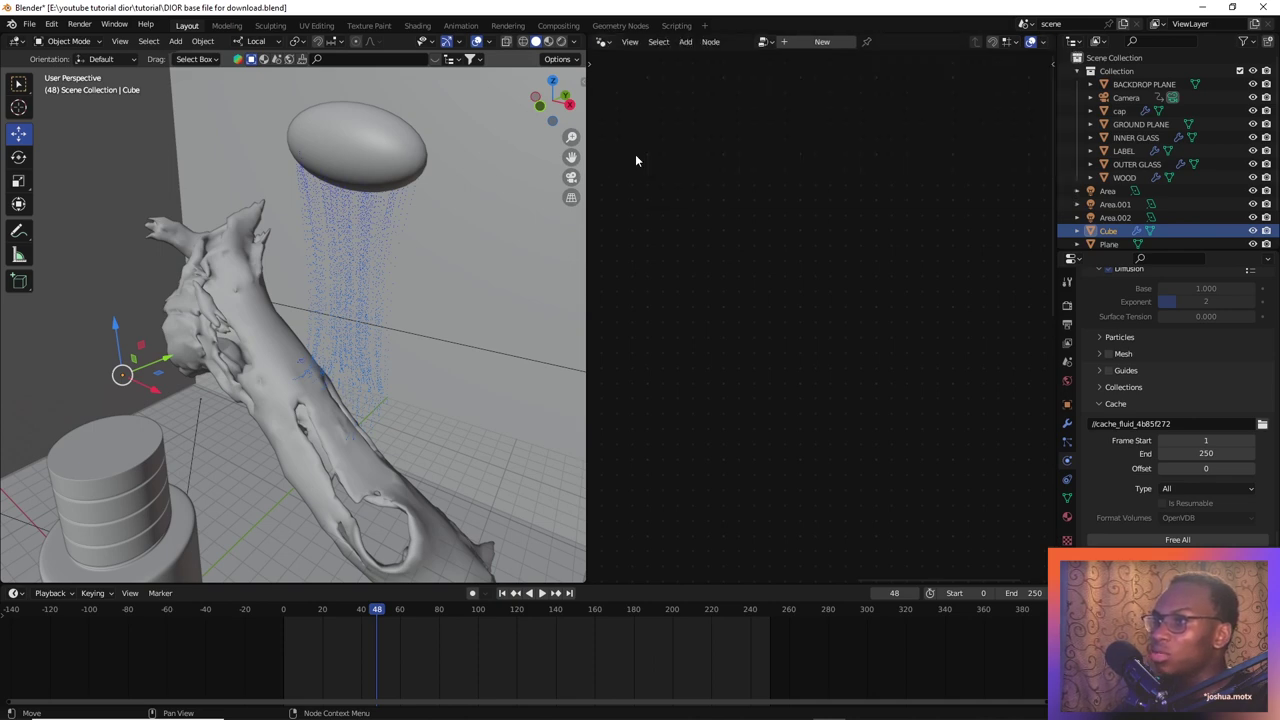
middle_drag(400, 345, 376, 257)
middle_drag(418, 344, 393, 315)
scroll(393, 315, up, 3)
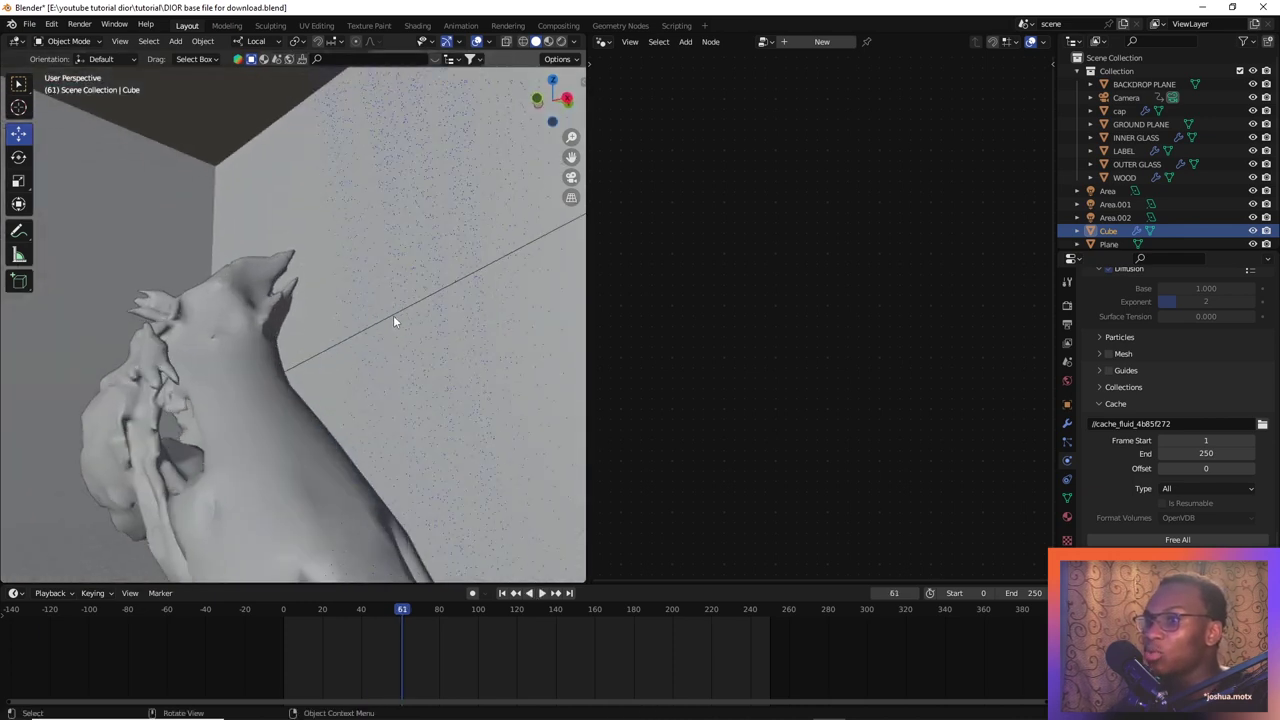
scroll(393, 315, down, 1)
middle_drag(447, 218, 420, 251)
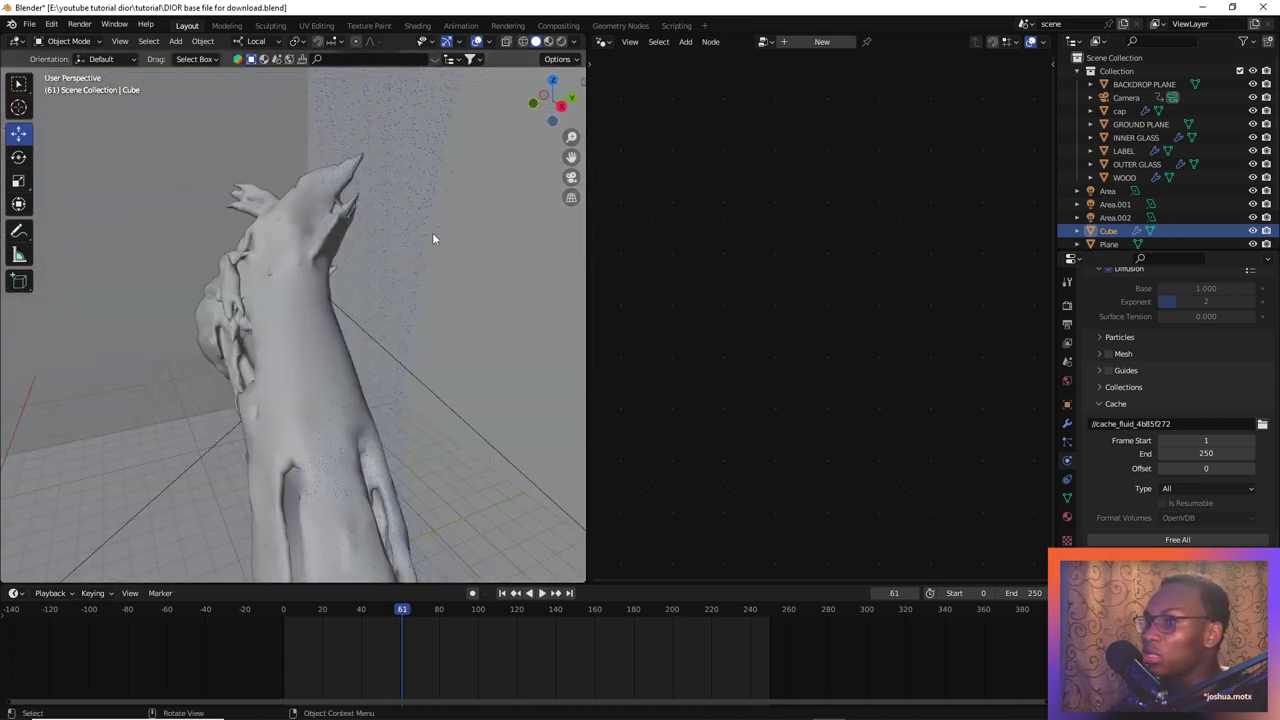
scroll(434, 234, up, 2)
scroll(434, 234, down, 11)
scroll(367, 310, up, 9)
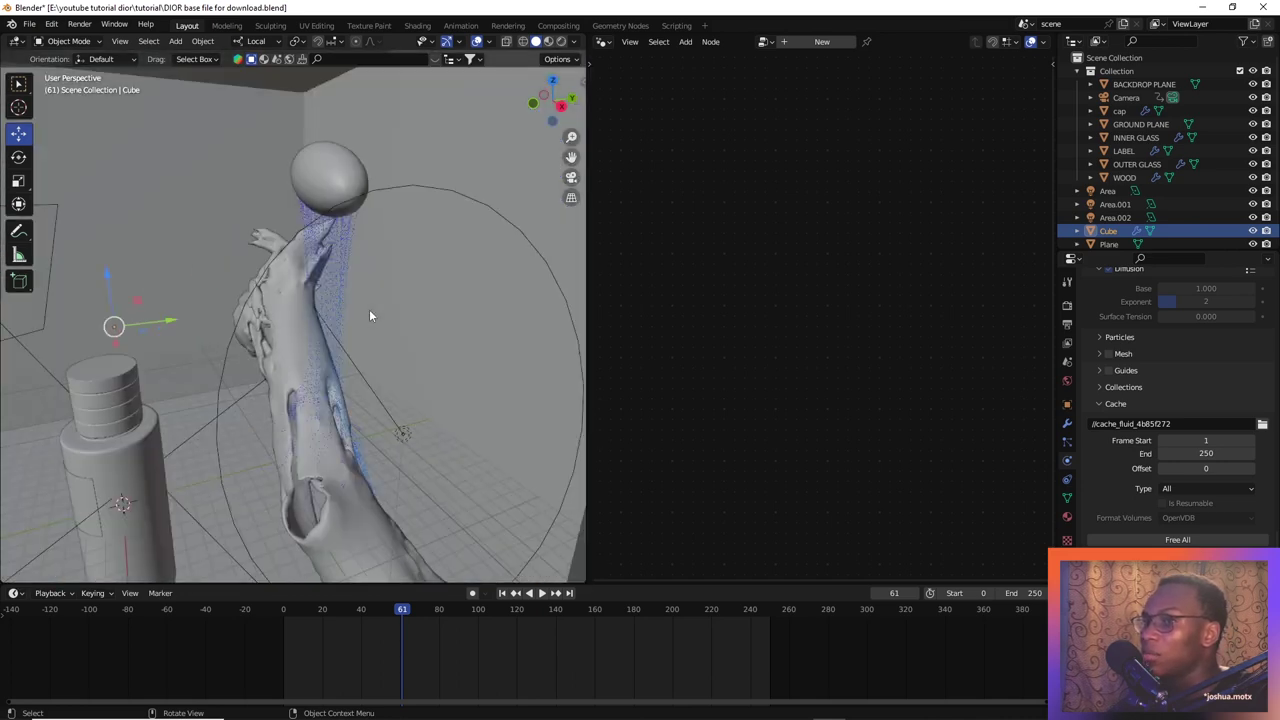
middle_drag(363, 348, 410, 184)
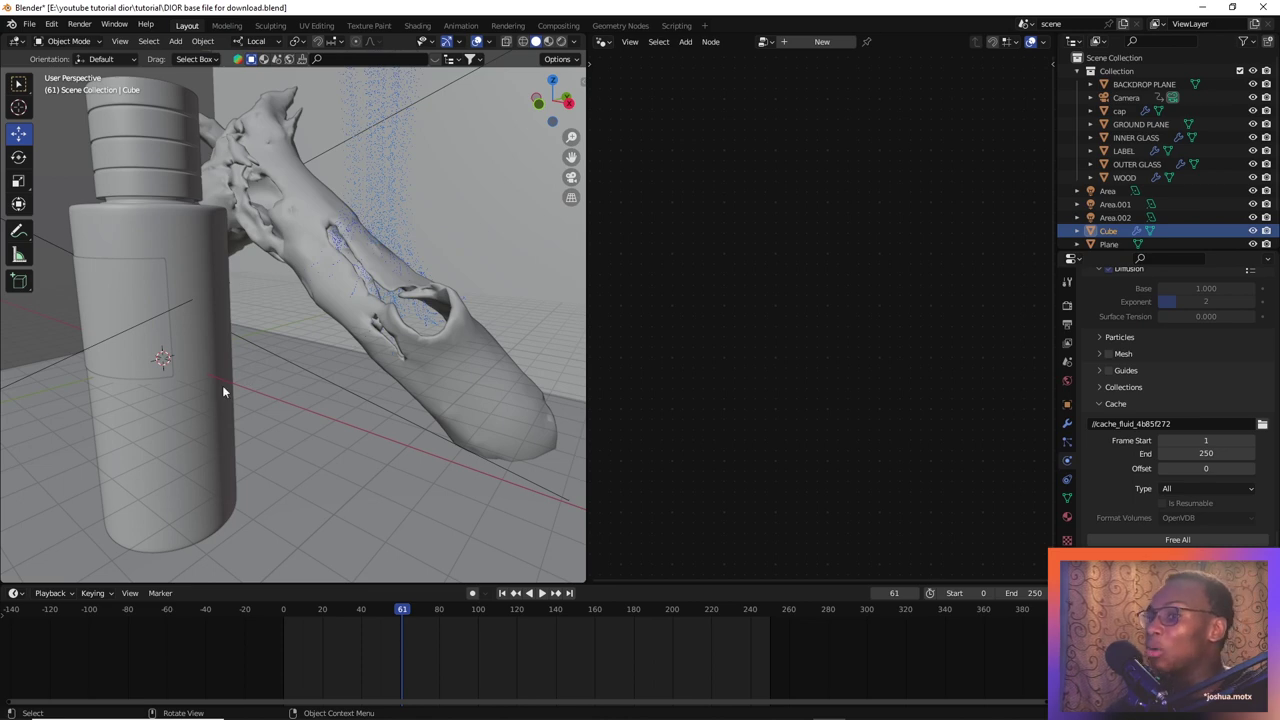
Add a plane mesh at the bottle's center and scale it so it extends beyond the bottle on all sides
key(shift+a)
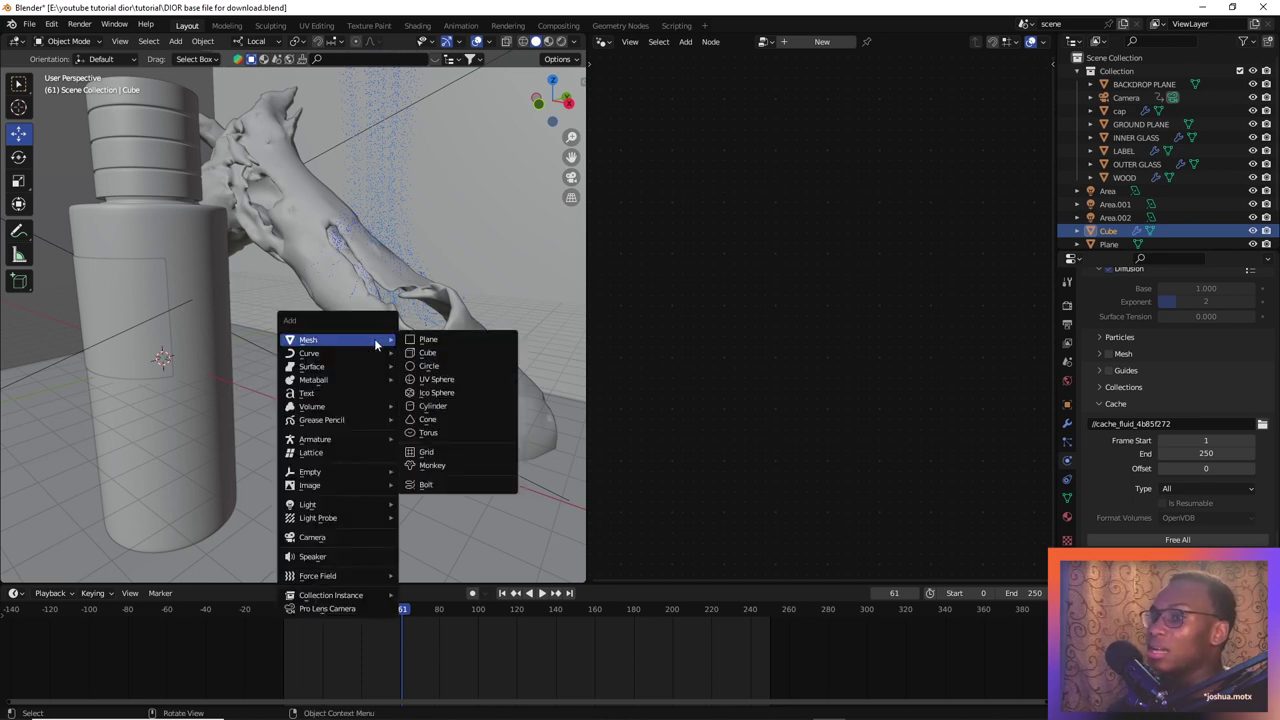
click(449, 340)
key(s)
click(450, 336)
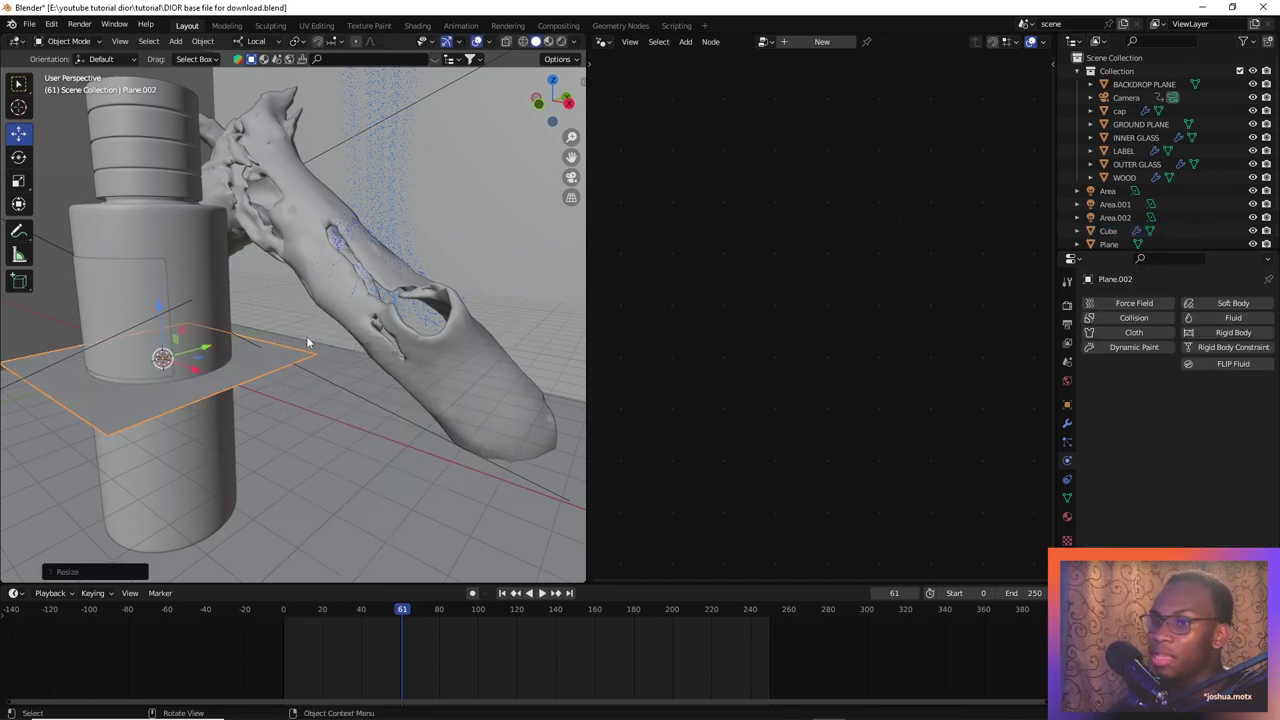
Delete three of the new plane's corner vertices in Edit Mode, keeping a single vertex, and return to Object Mode
middle_drag(450, 336, 238, 362)
key(Tab)
key(1)
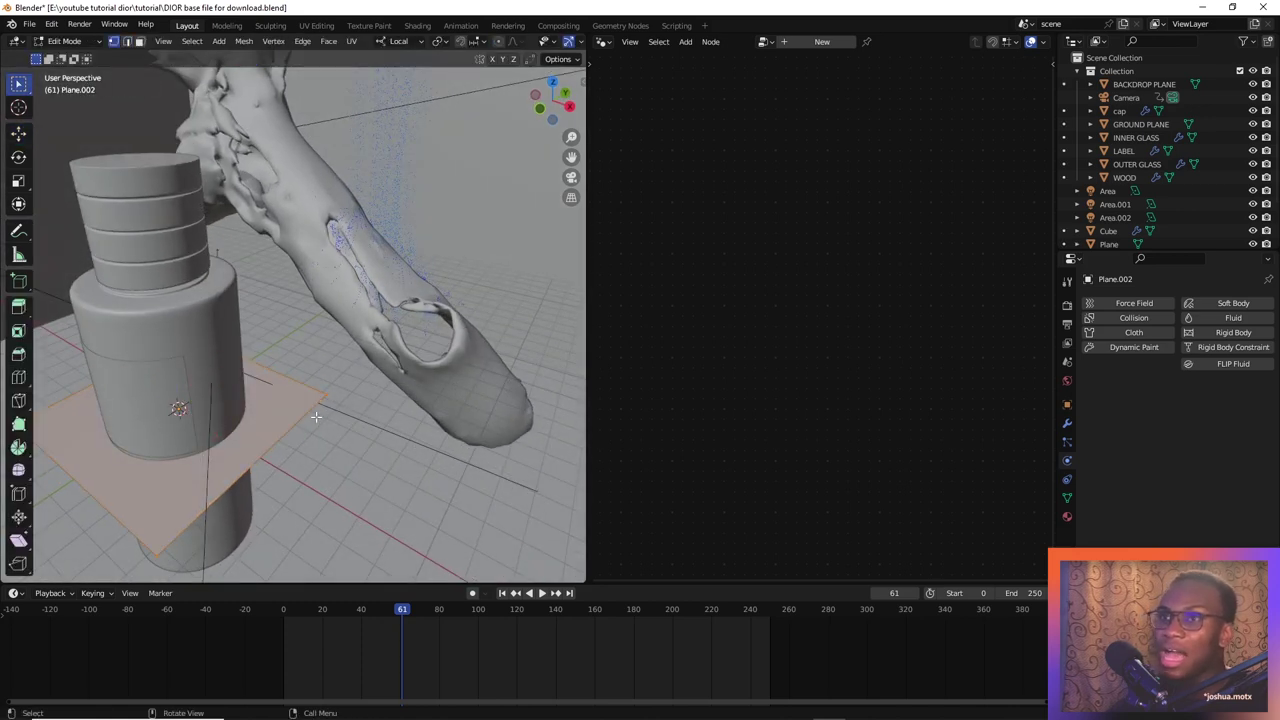
click(333, 391)
middle_drag(333, 391, 425, 374)
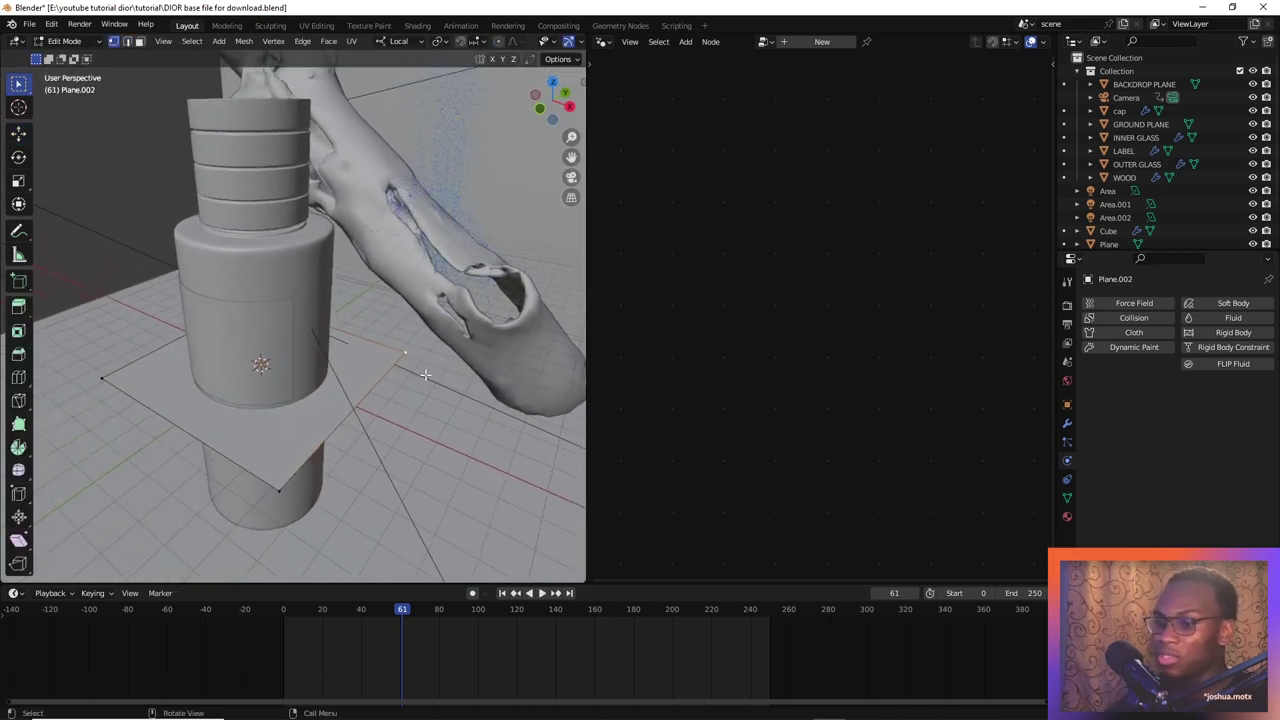
key(x)
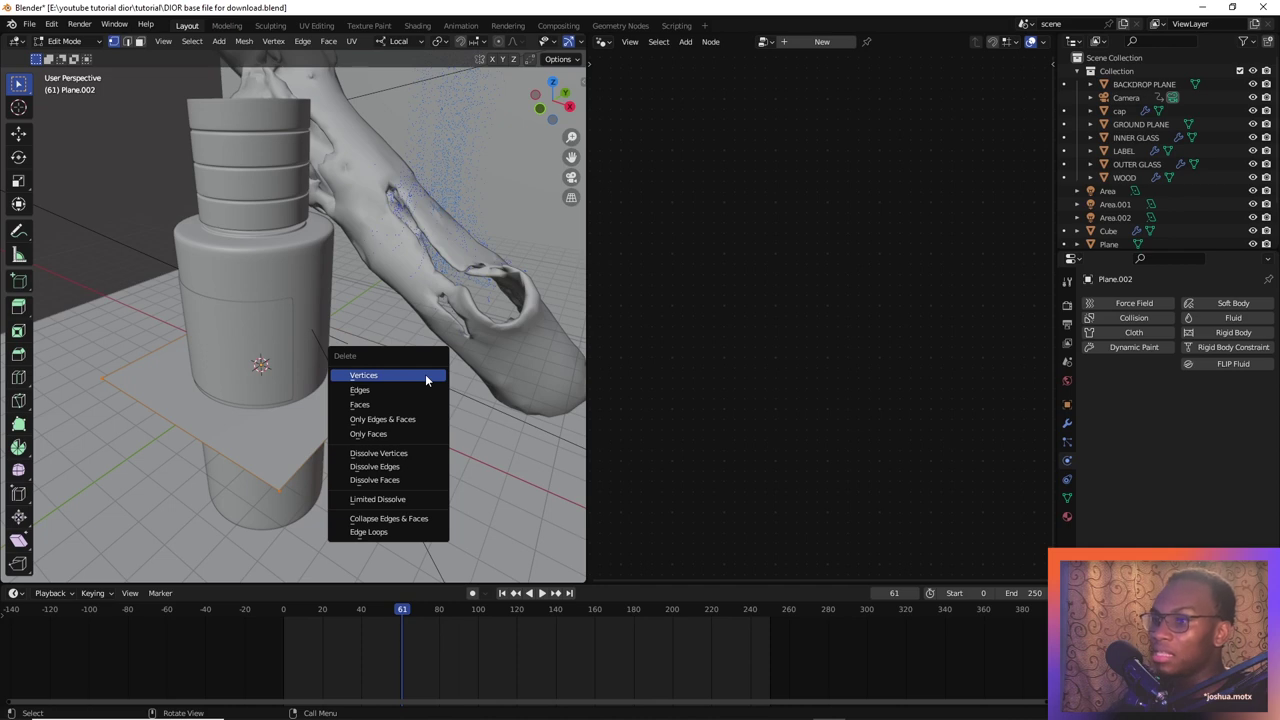
click(425, 374)
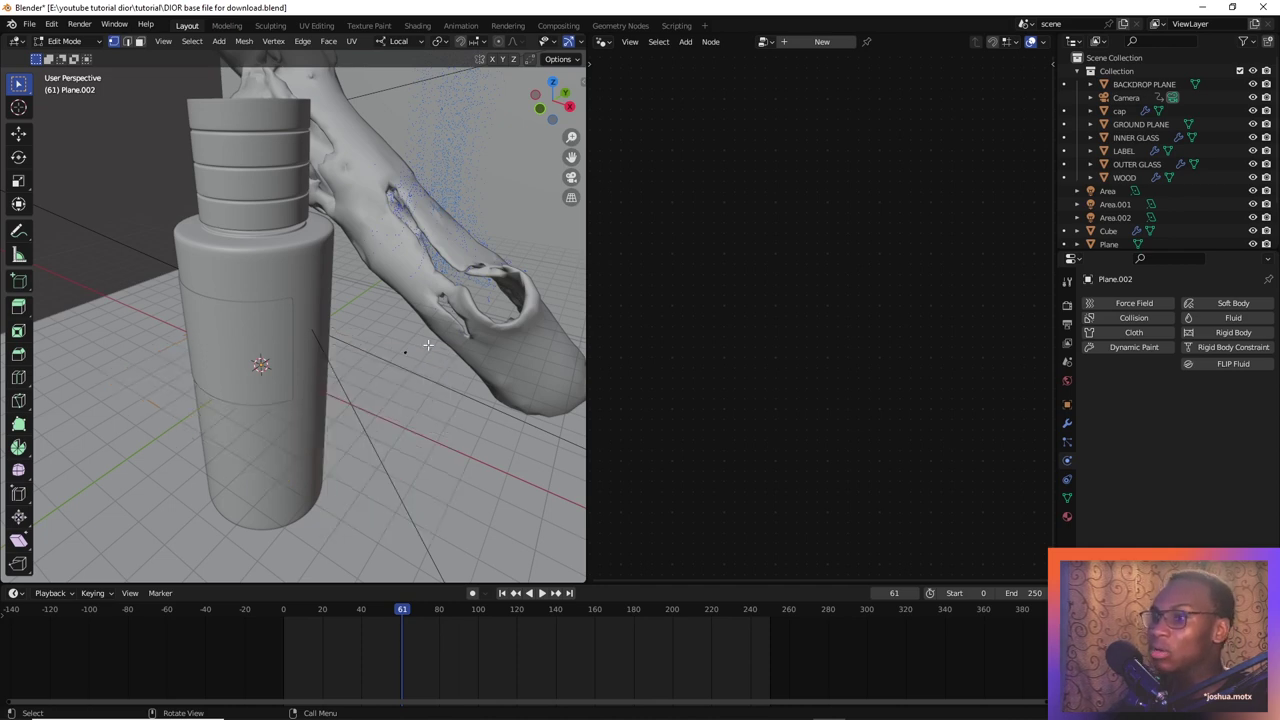
key(grave)
key(Escape)
key(Tab)
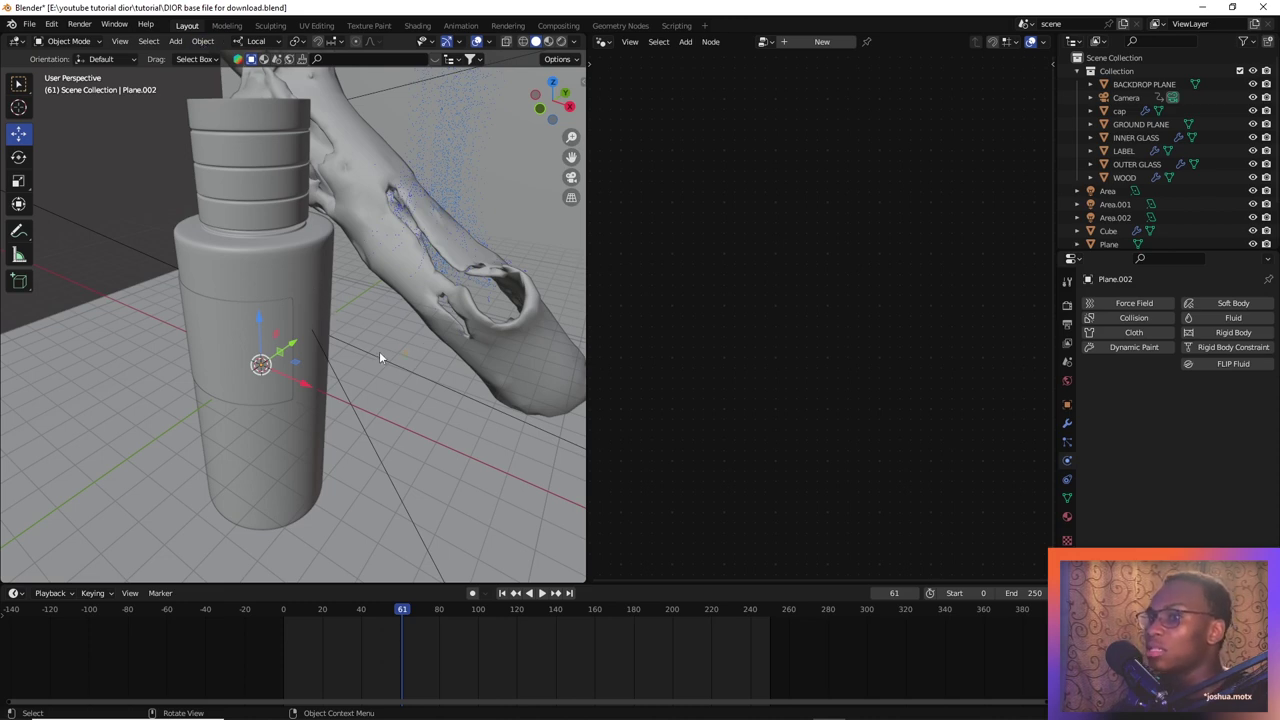
Set the single-vertex plane's origin to its geometry and clear its location so the vertex sits at the world origin
click(203, 41)
mouse_move(224, 70)
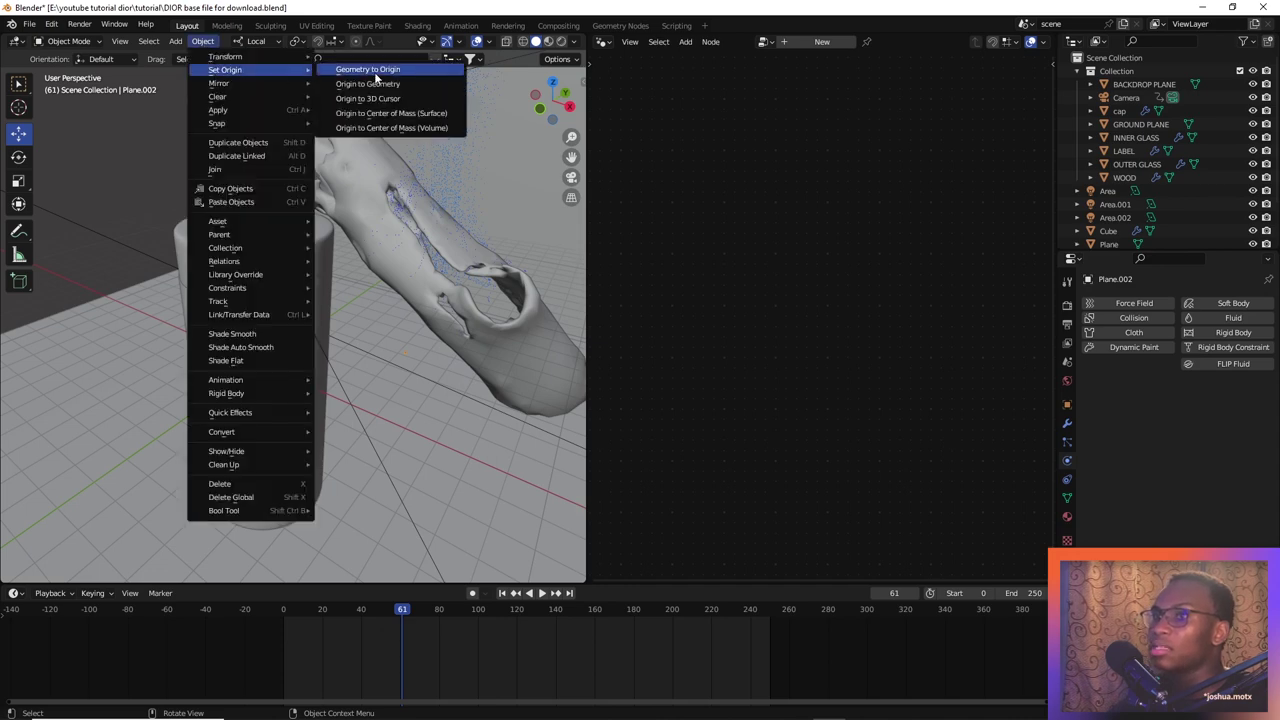
click(442, 82)
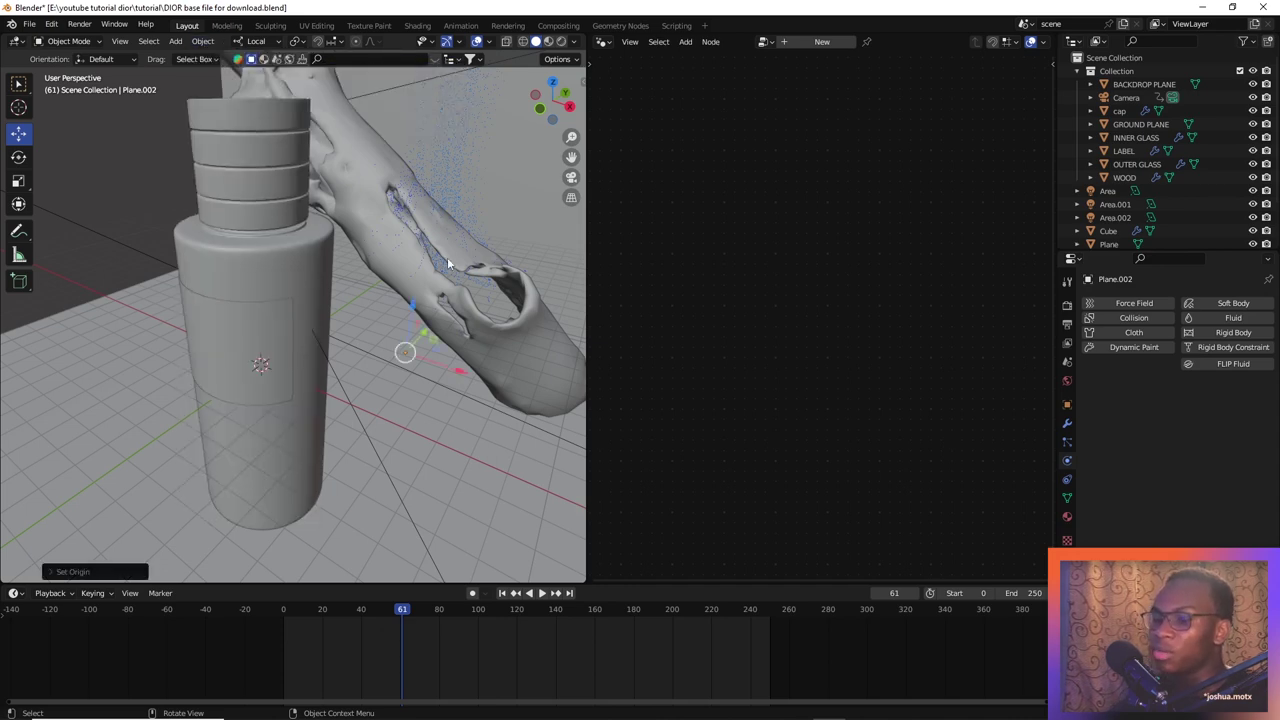
key(alt+g)
mouse_move(206, 391)
middle_down()
mouse_move(260, 417)
mouse_move(390, 358)
mouse_move(309, 391)
mouse_move(297, 298)
mouse_move(308, 365)
mouse_move(274, 394)
mouse_move(220, 369)
mouse_move(240, 360)
middle_up()
Rename the single-vertex plane object as "geometry balls"
scroll(1110, 200, down, 2)
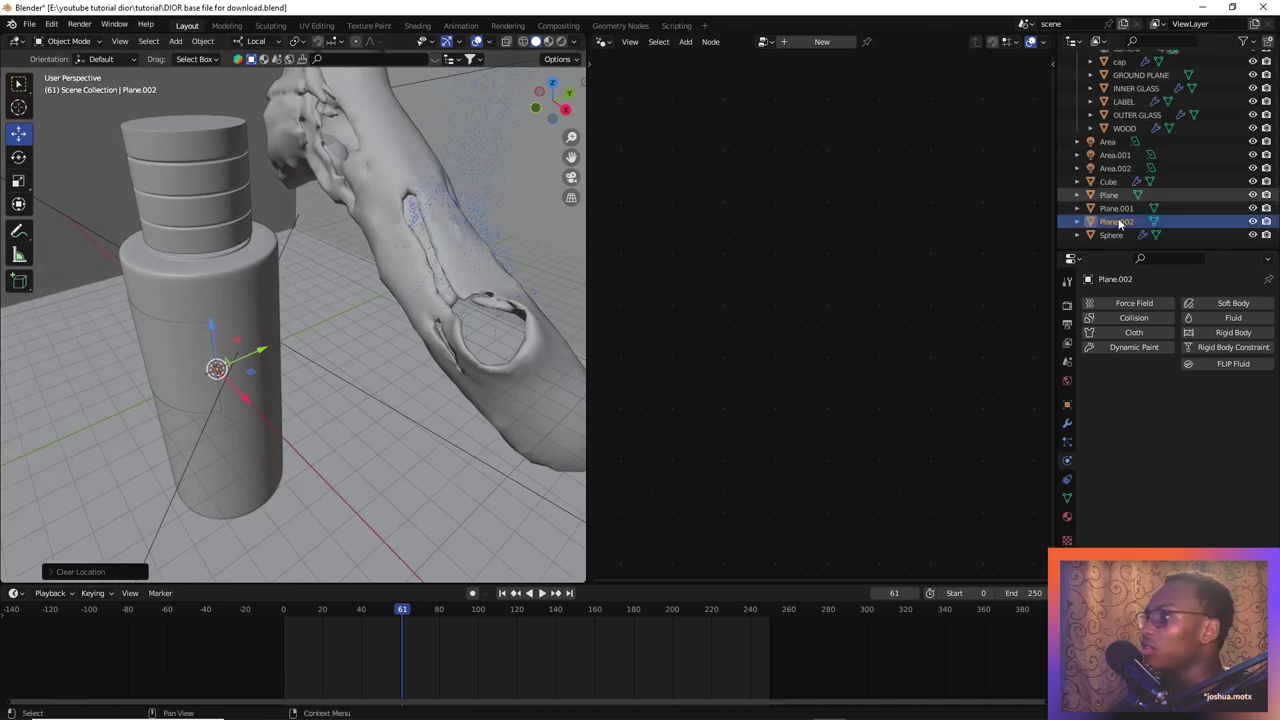
double_click(1116, 221)
text(goo)
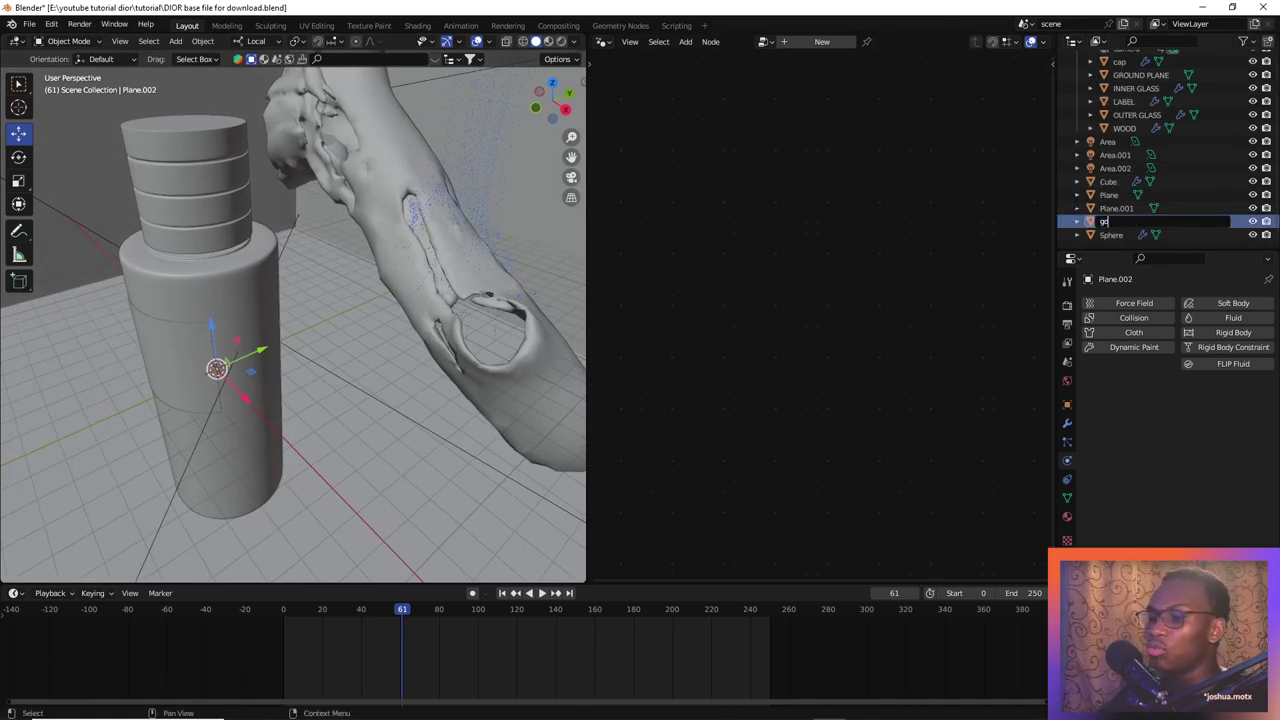
text(metry balls)
key(Return)
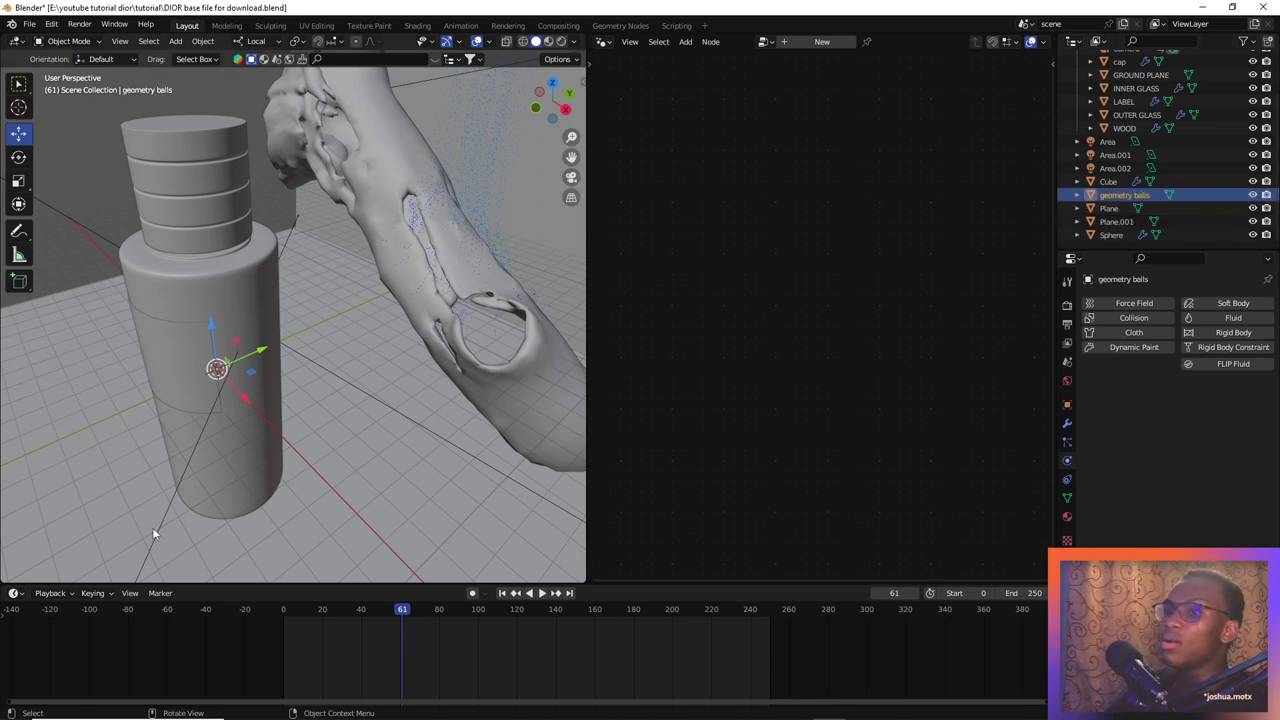
Create a new geometry node tree on the geometry balls object
click(1068, 422)
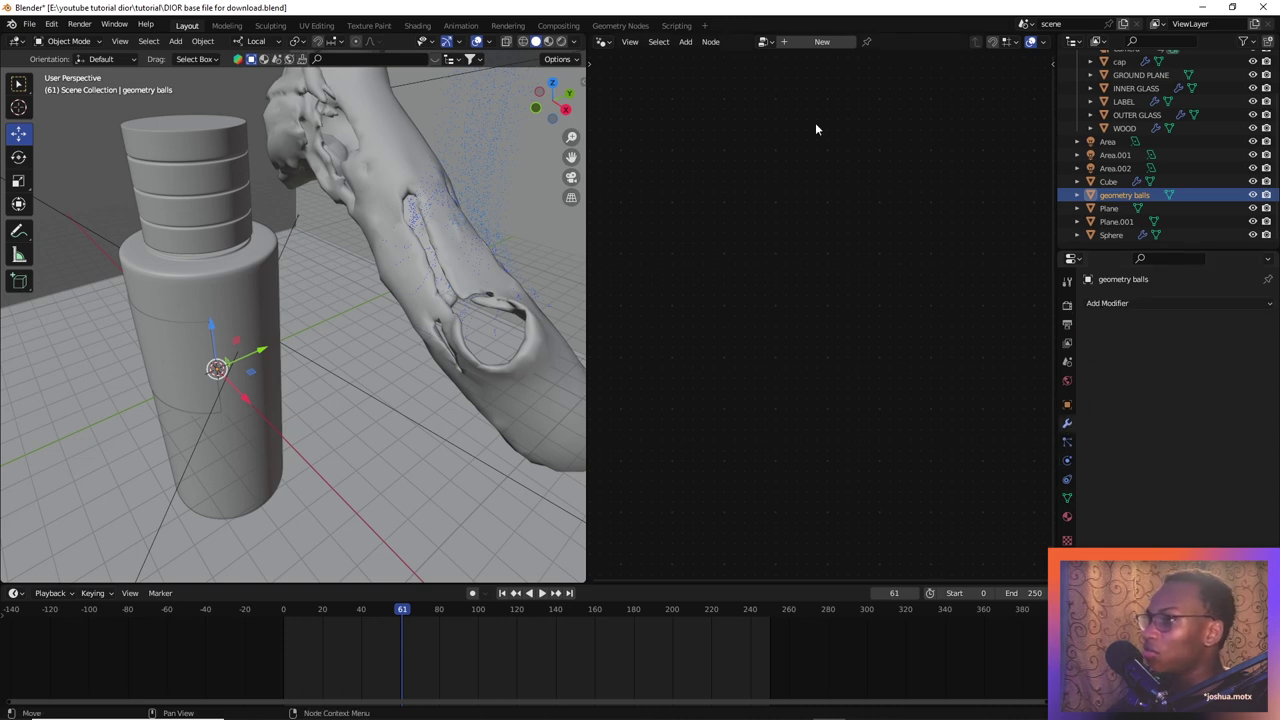
click(803, 45)
scroll(822, 366, up, 4)
middle_drag(758, 358, 787, 361)
scroll(864, 299, down, 2)
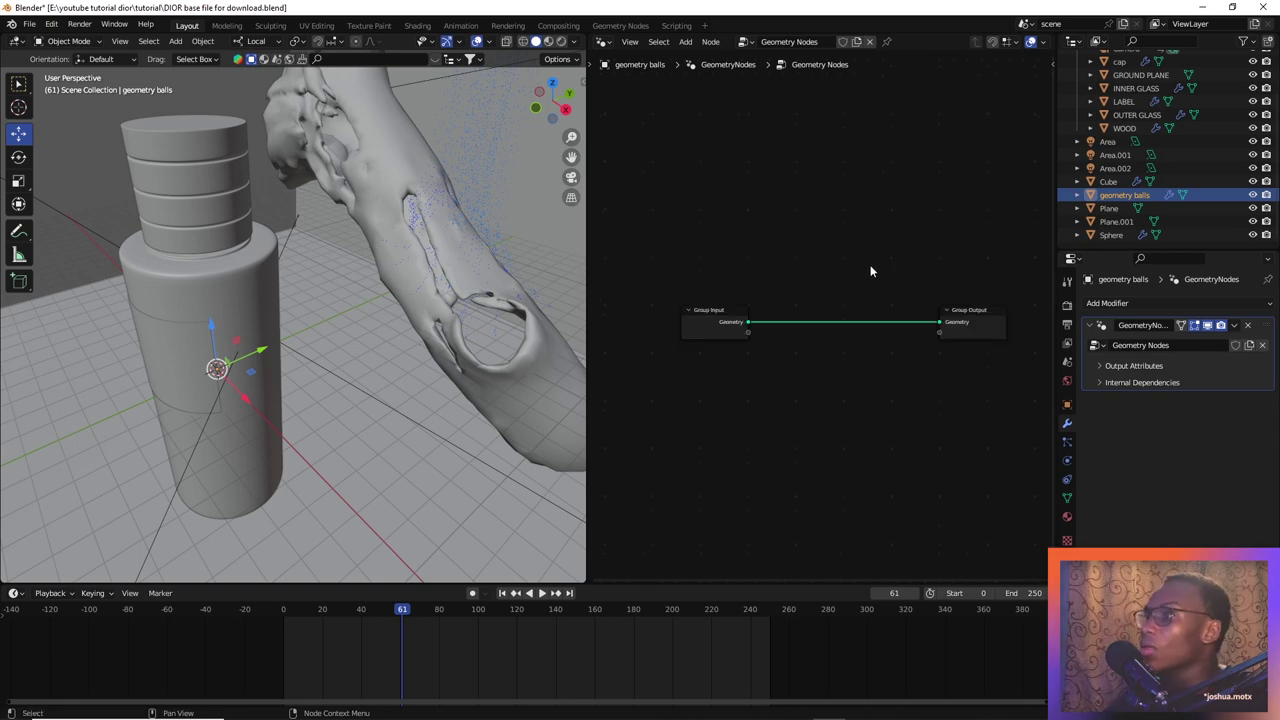
shift+middle_drag(214, 388, 253, 376)
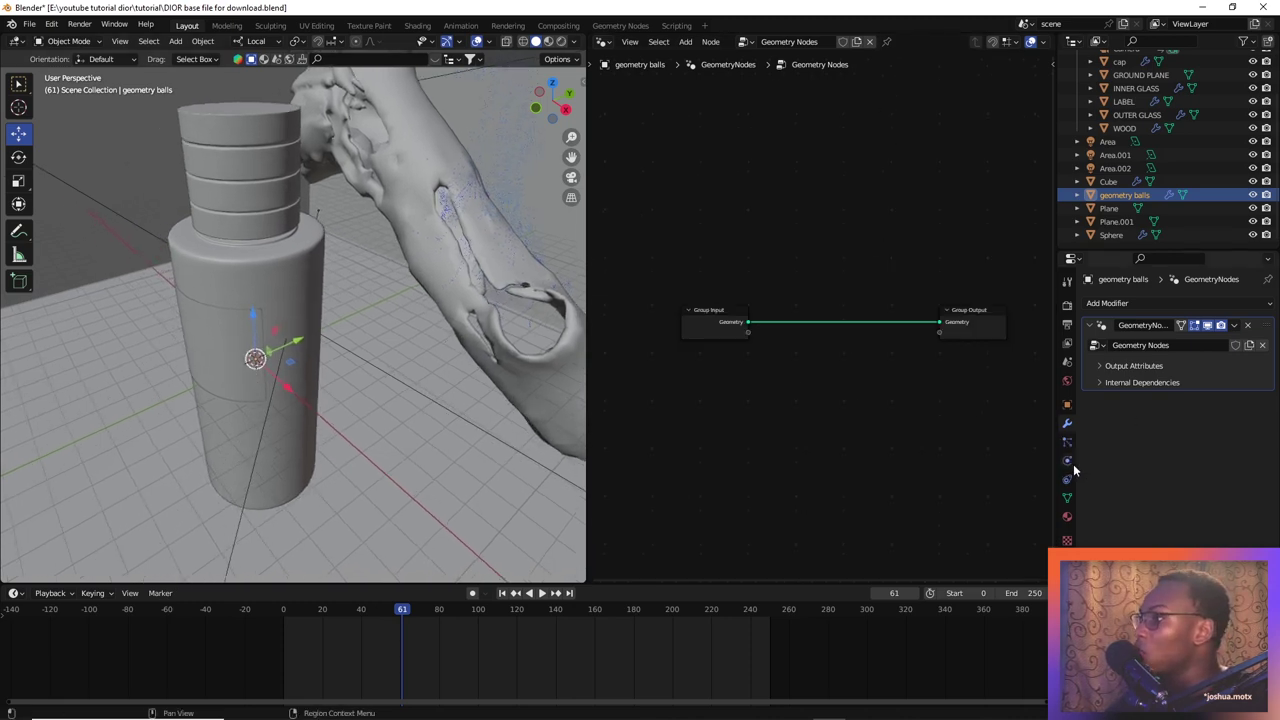
Add a Particle Instance modifier to geometry balls and move it above the Geometry Nodes modifier in the stack
click(1146, 303)
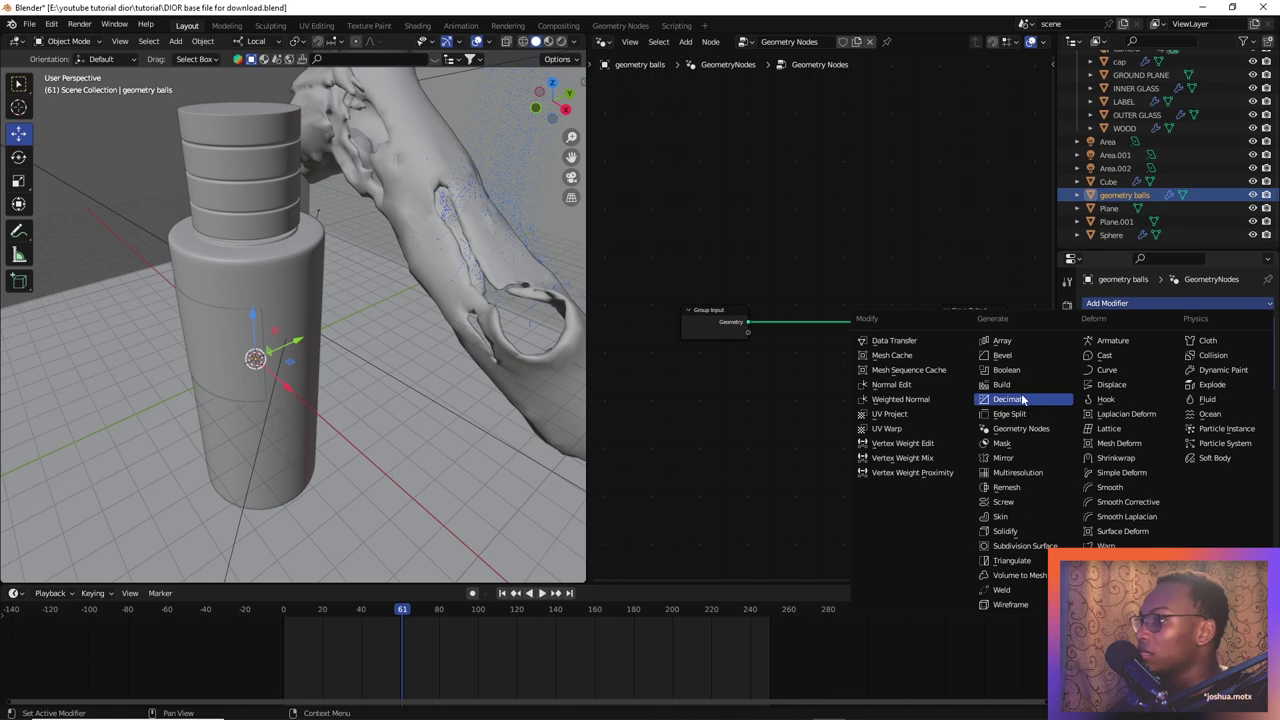
click(1205, 429)
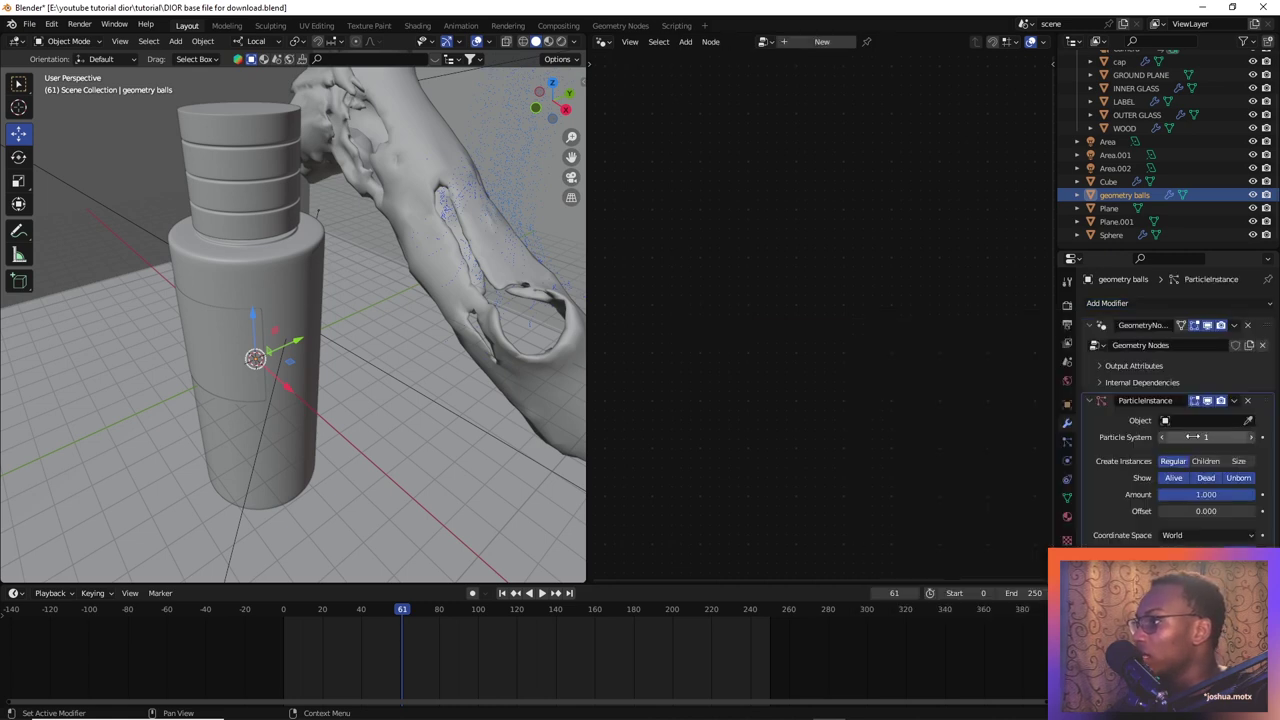
drag(1270, 400, 1262, 330)
click(1205, 345)
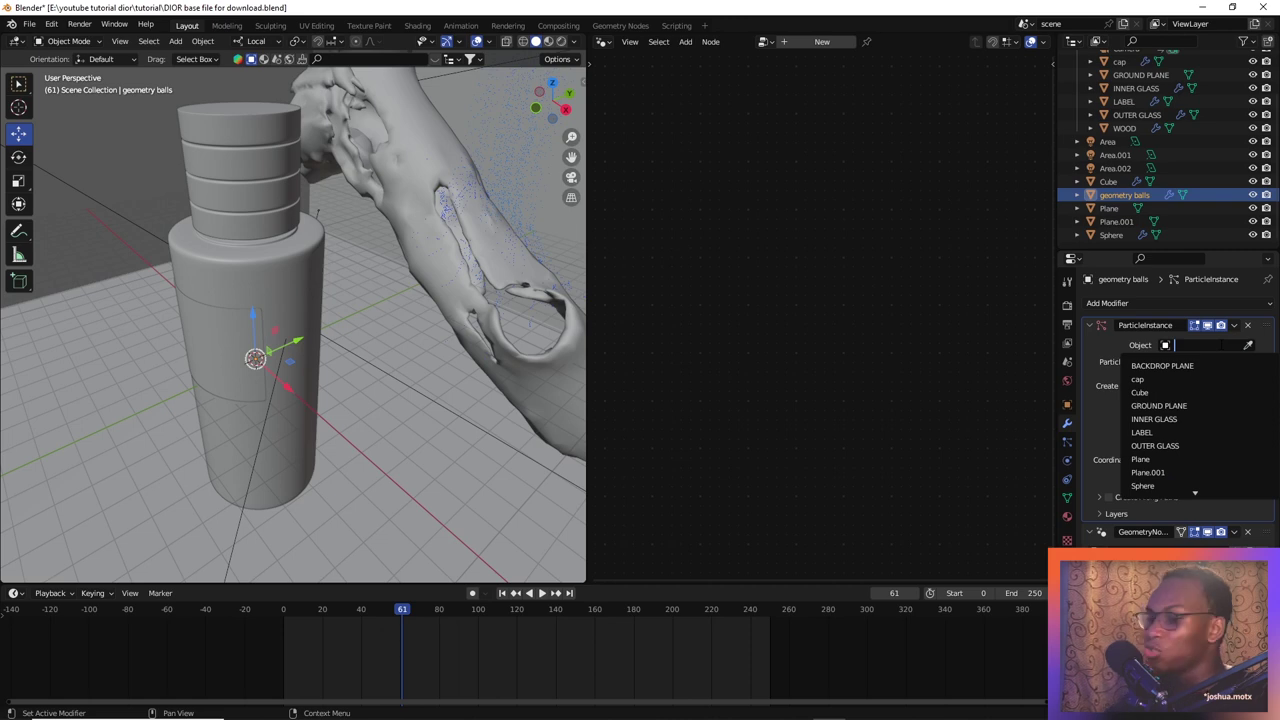
text(dom)
key(BackSpace)
key(BackSpace)
key(BackSpace)
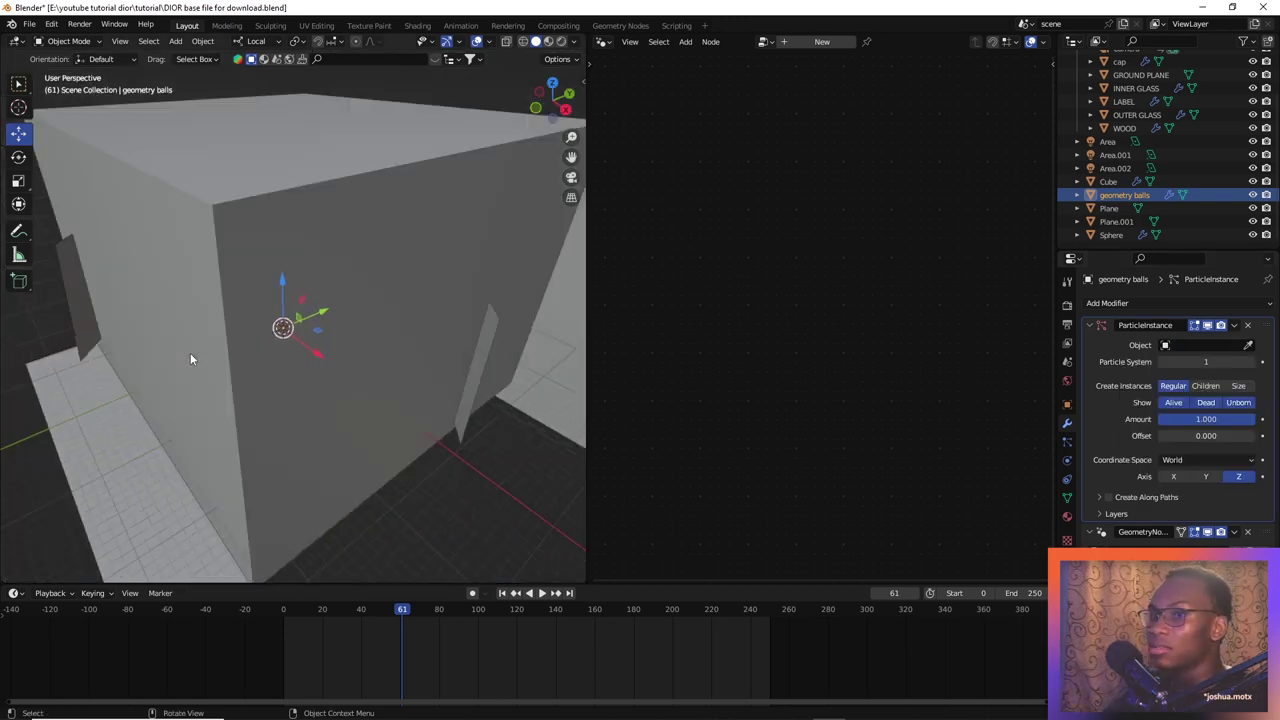
Rename the large fluid domain cube around the scene as "domain"
click(242, 310)
key(F2)
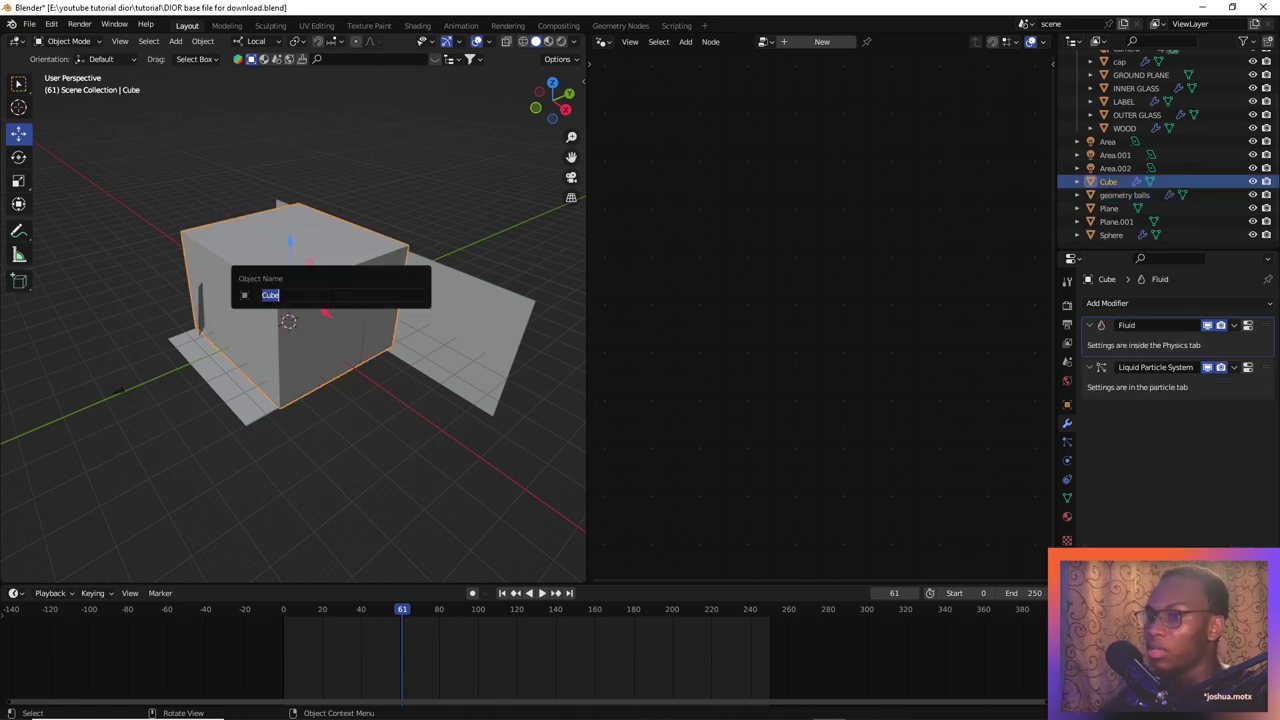
text(domain)
key(Return)
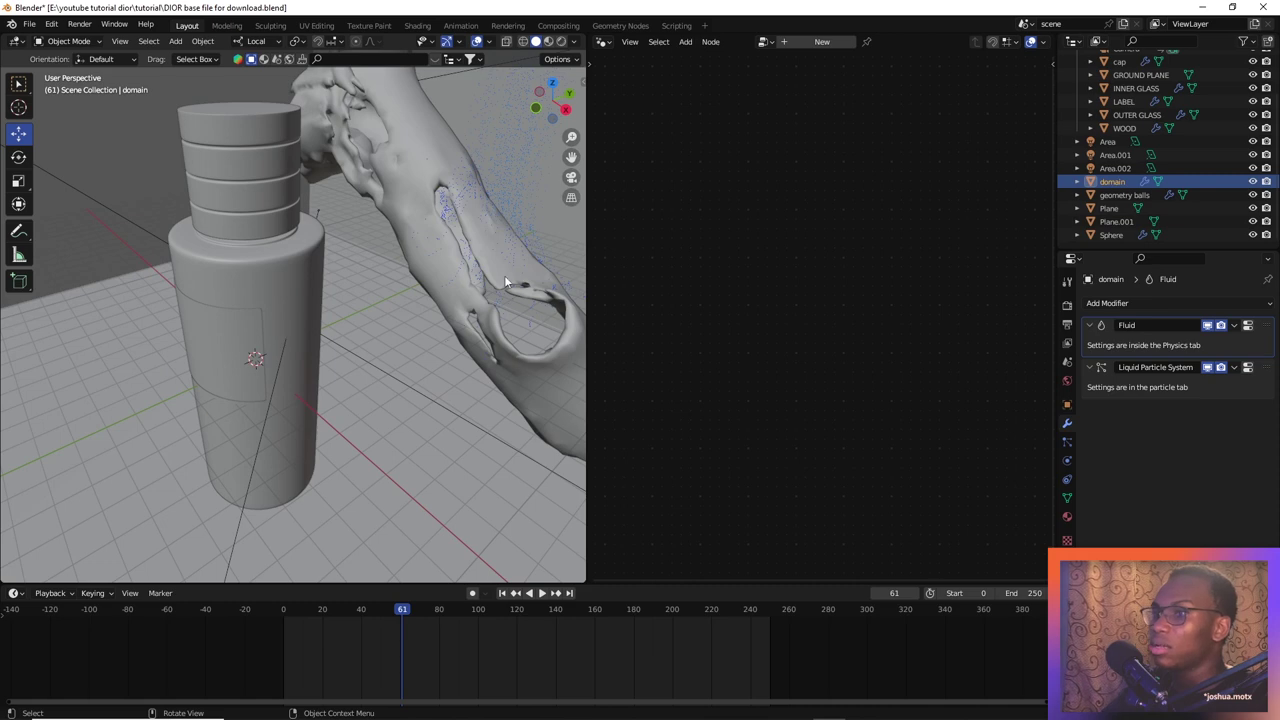
Select geometry balls and set its Particle Instance modifier's object to domain
click(1124, 194)
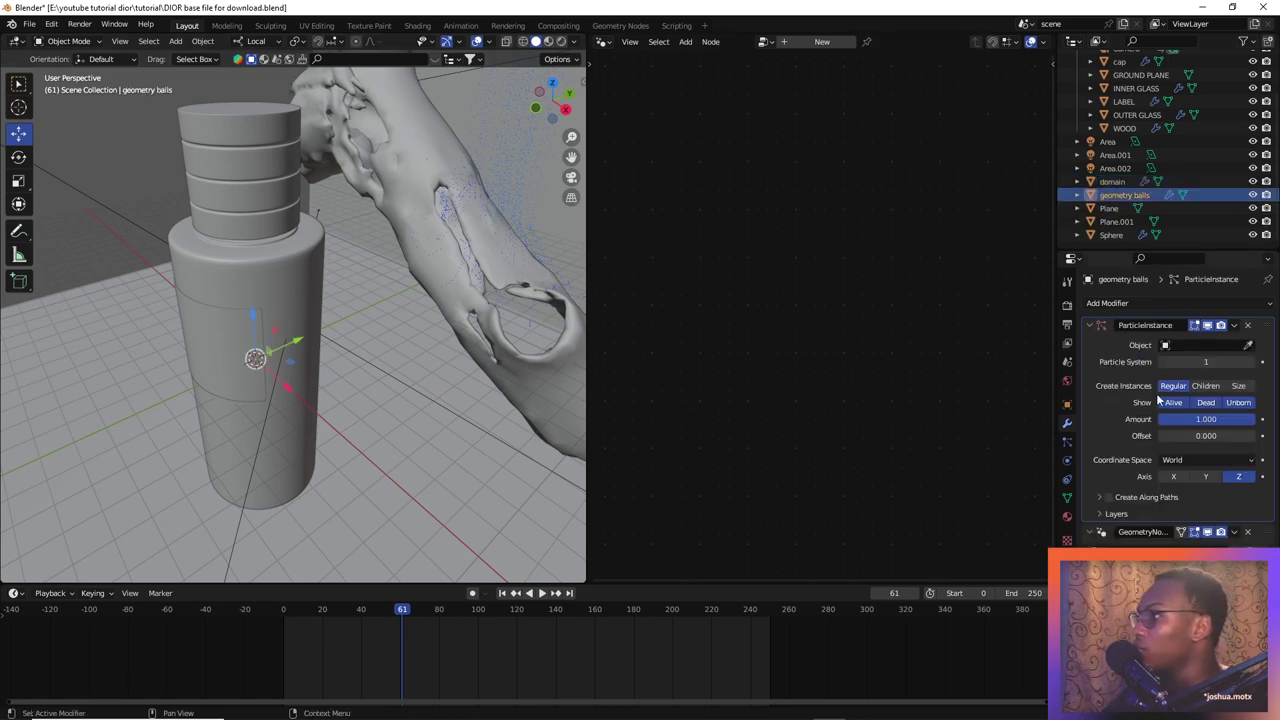
click(1208, 344)
text(do)
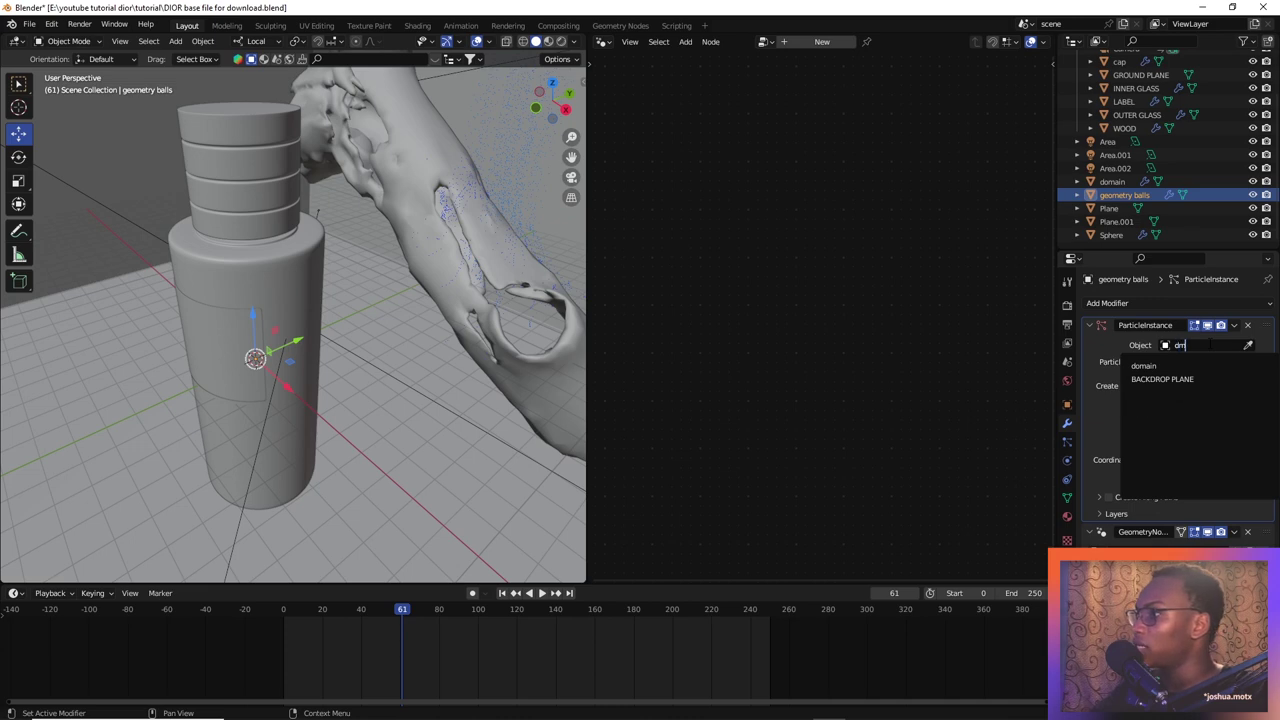
click(1206, 366)
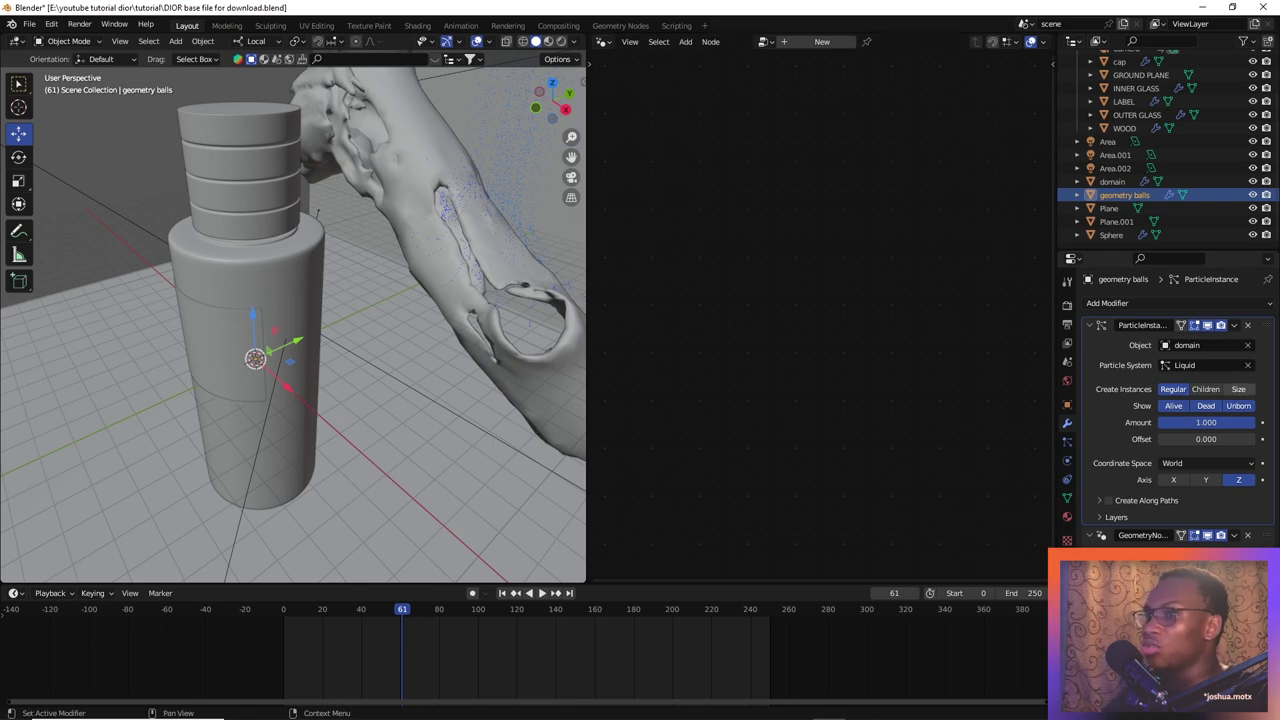
click(824, 44)
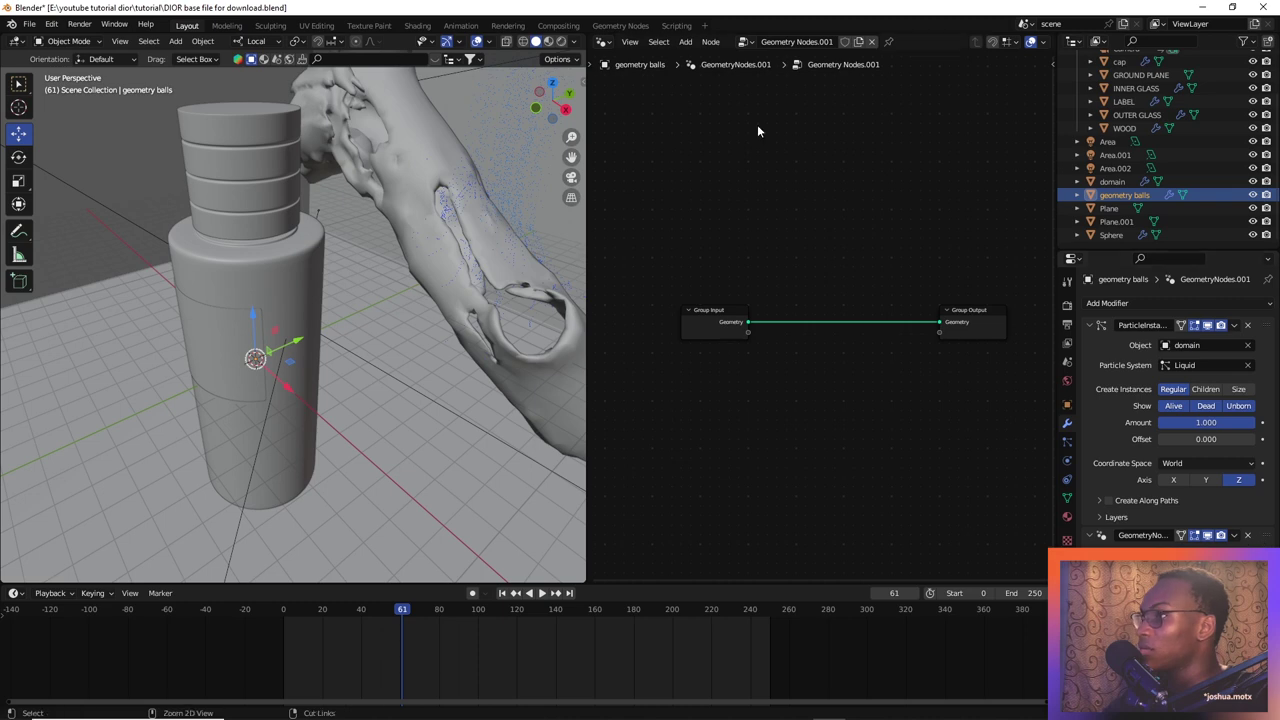
key(ctrl+z)
click(766, 43)
click(906, 278)
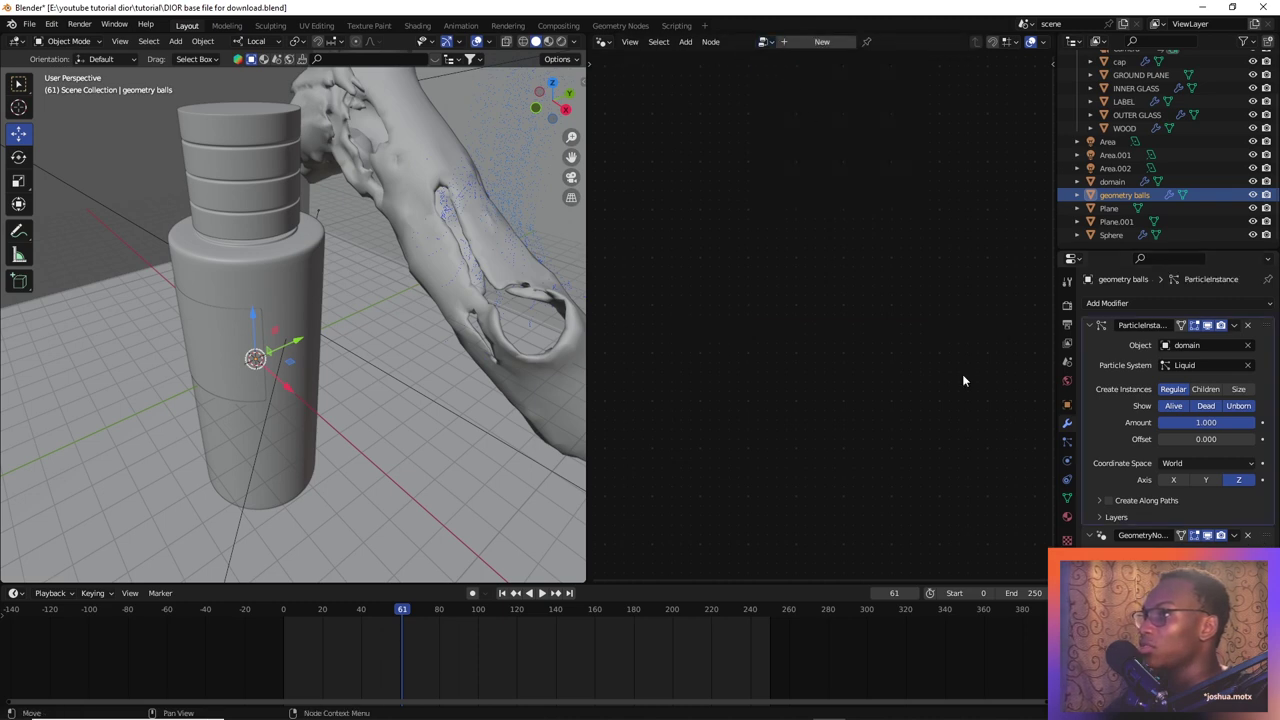
Make the existing Geometry Nodes modifier of geometry balls active so its node tree can be edited
click(1141, 537)
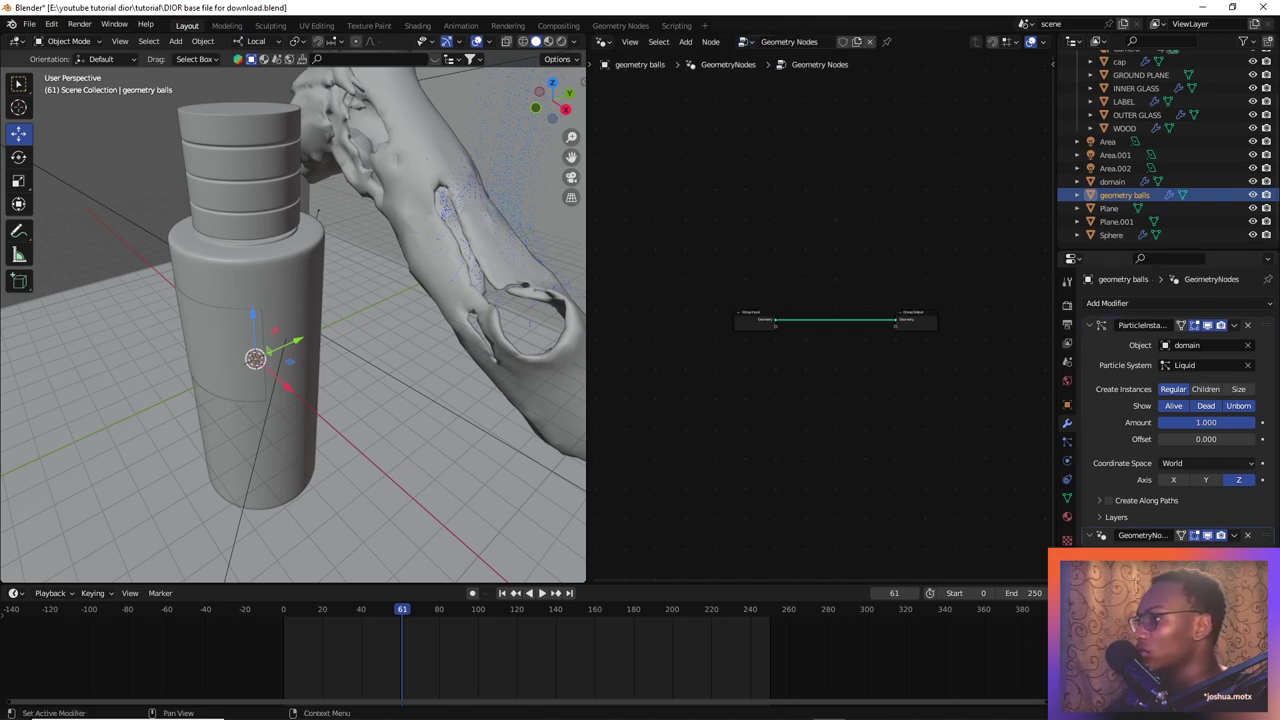
scroll(740, 326, up, 2)
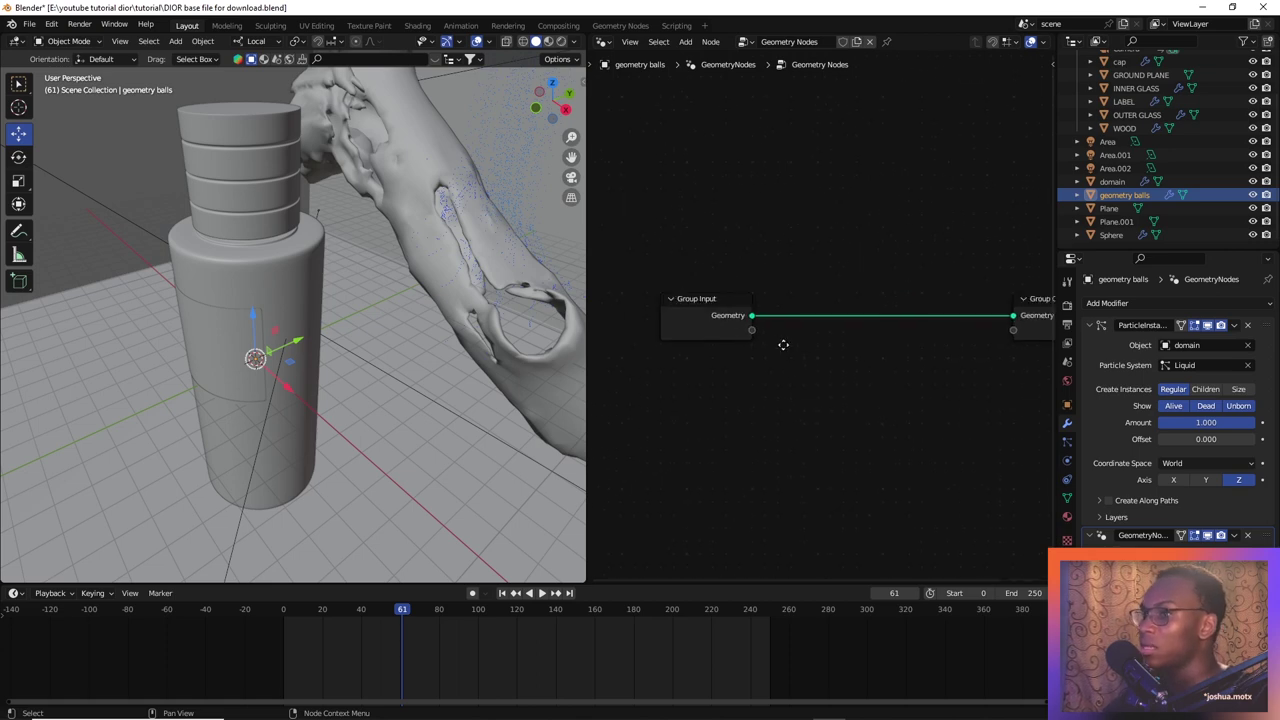
middle_drag(804, 314, 708, 314)
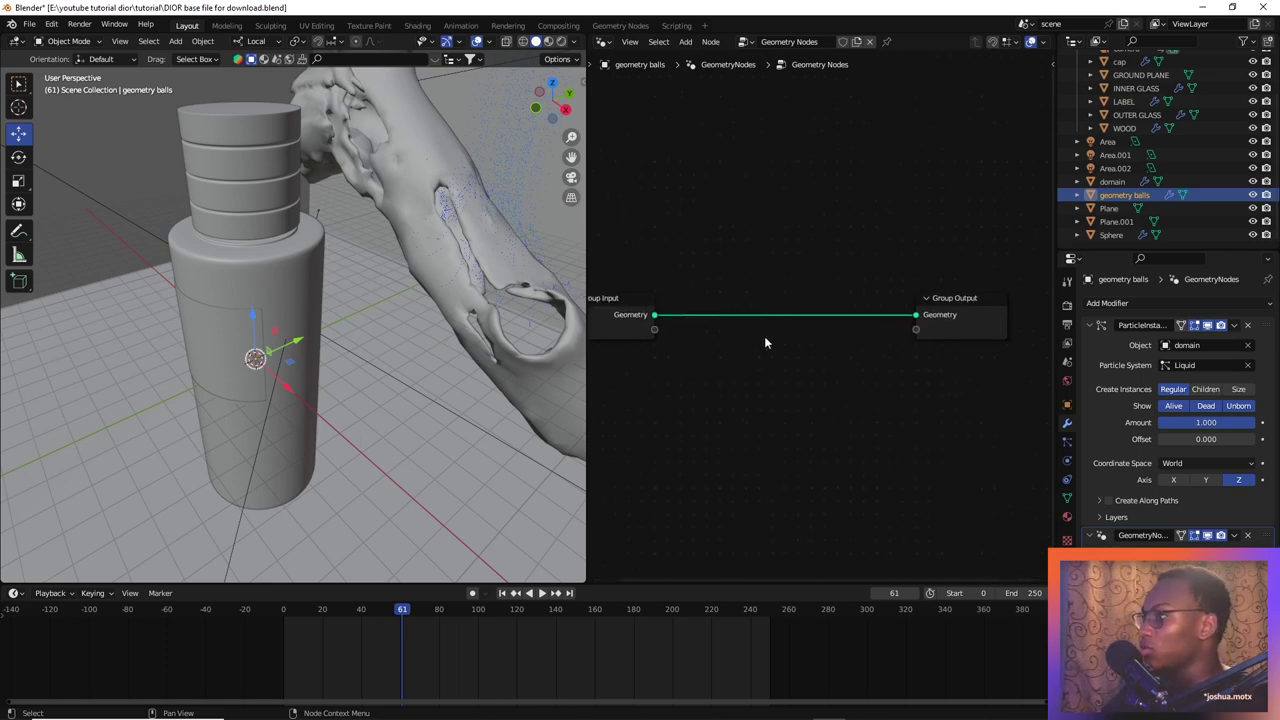
Insert a Mesh to Points node on the link between Group Input and Group Output
key(shift+a)
click(736, 222)
text(mes)
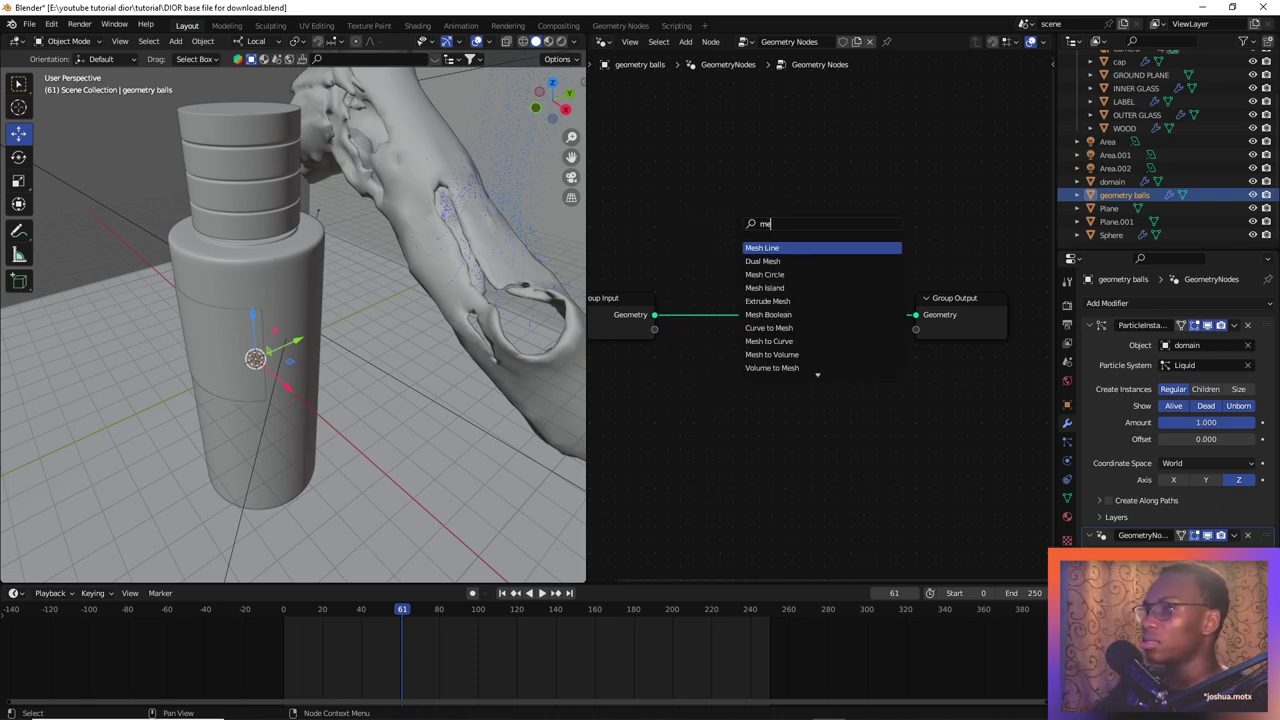
text(h yo)
key(BackSpace)
key(BackSpace)
text(to)
key(Return)
click(730, 305)
scroll(847, 355, up, 3)
mouse_move(847, 356)
middle_down()
mouse_move(963, 337)
mouse_move(843, 471)
mouse_move(831, 363)
middle_up()
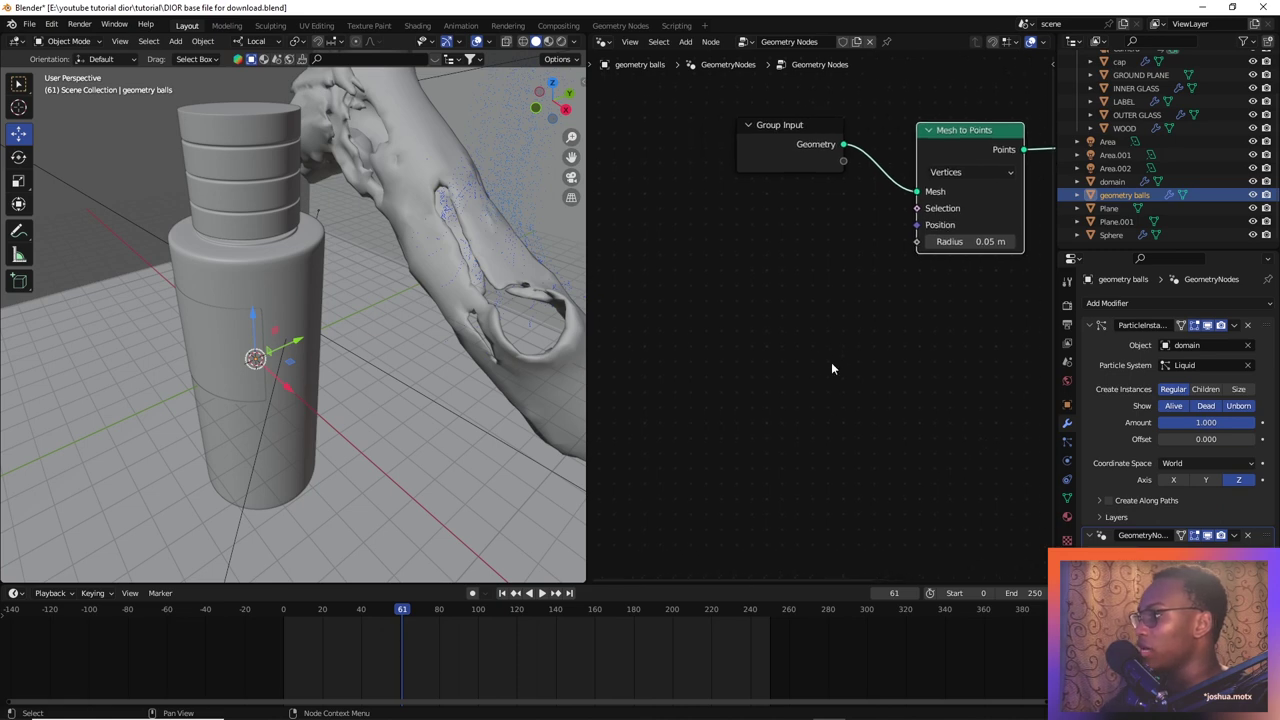
Add a Random Value node below the Group Input node
key(shift+a)
text(rand)
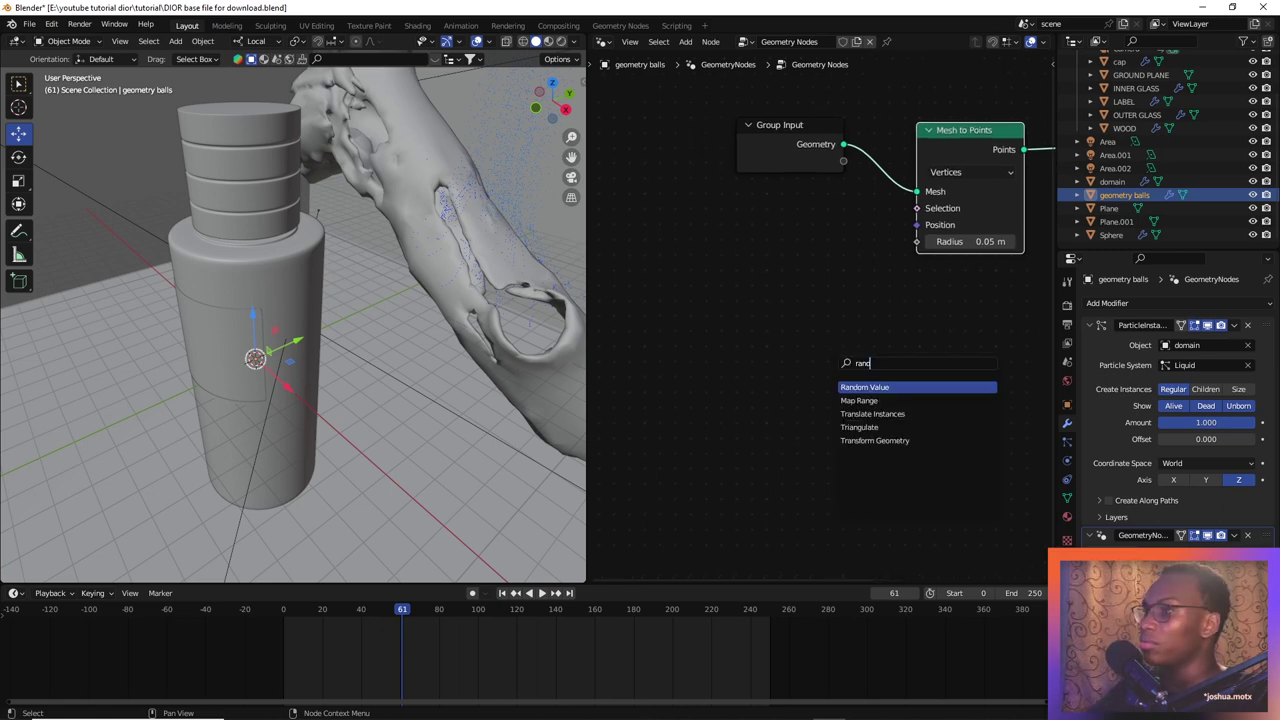
key(Return)
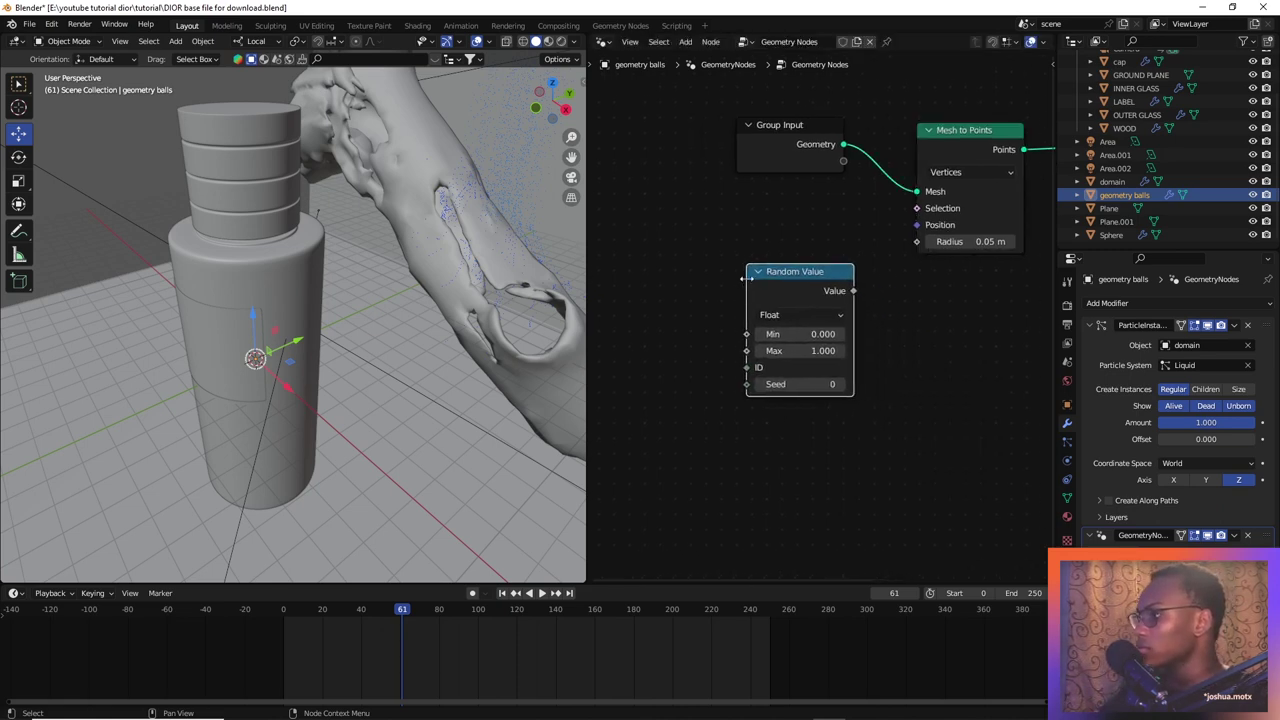
click(790, 285)
Add a Math node beside Random Value, set its operation to Divide, and space the two nodes farther apart
key(shift+a)
text(div)
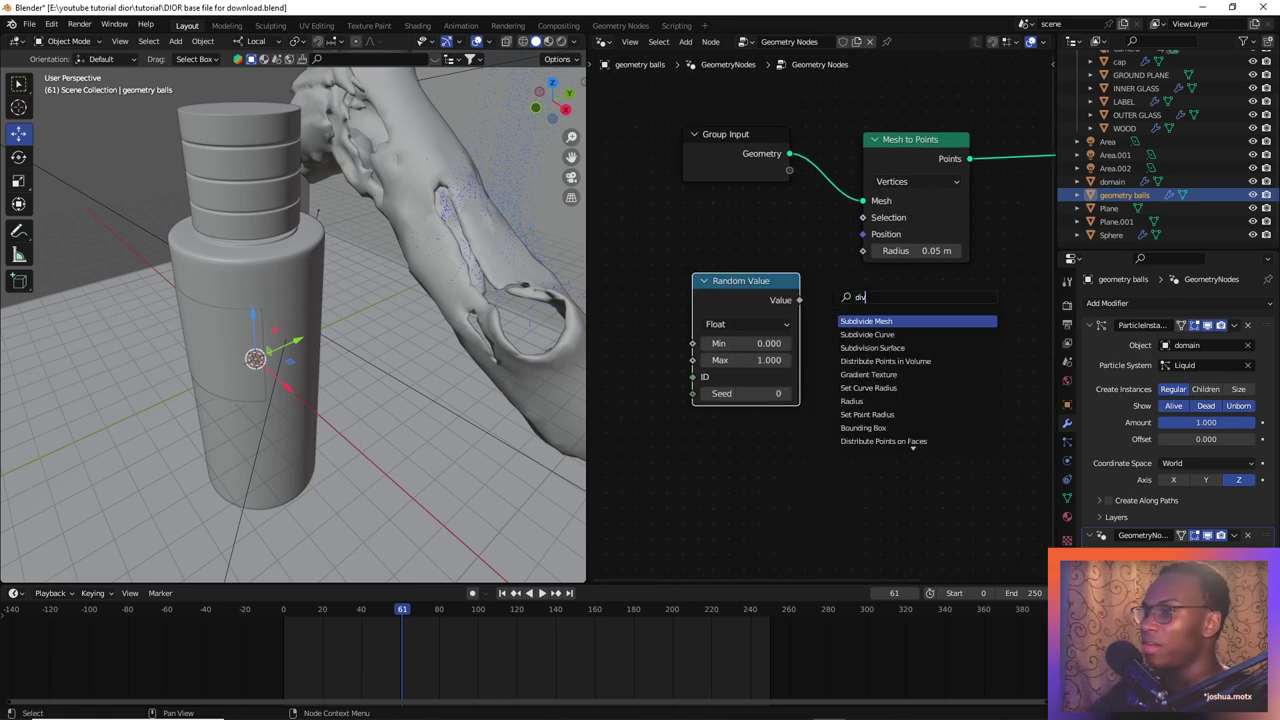
key(BackSpace)
key(BackSpace)
text(add)
key(Return)
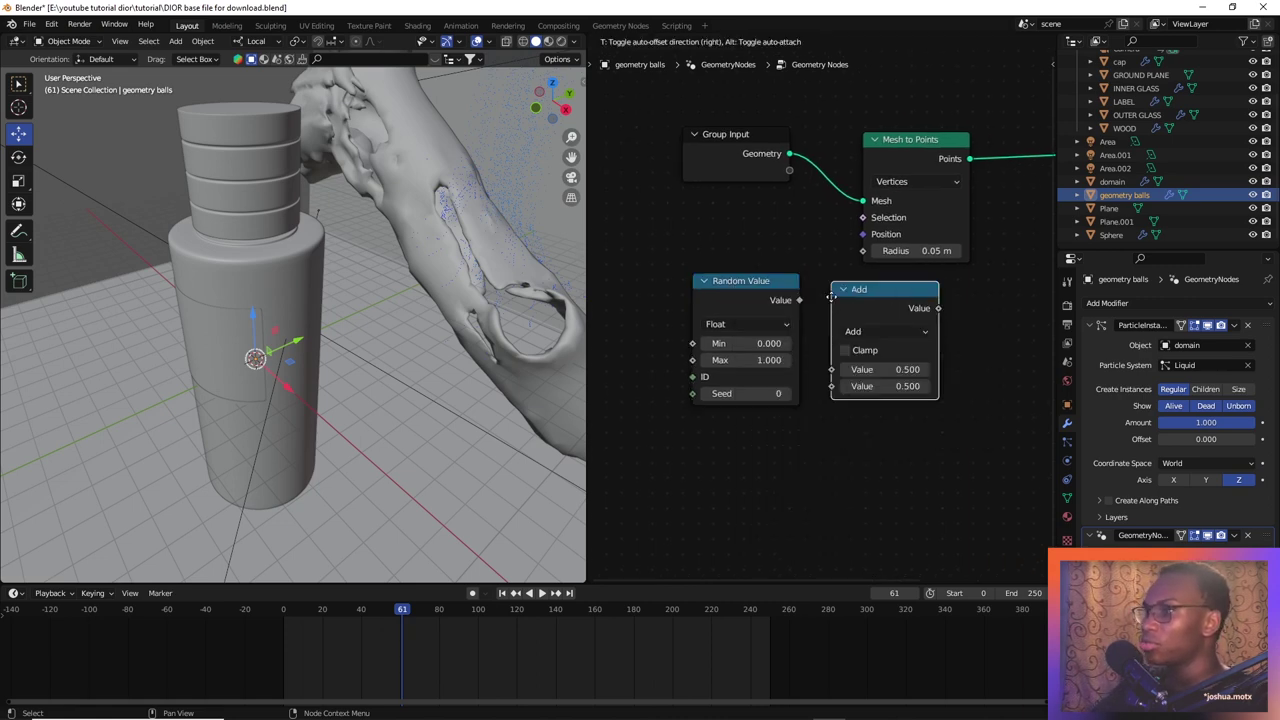
click(874, 334)
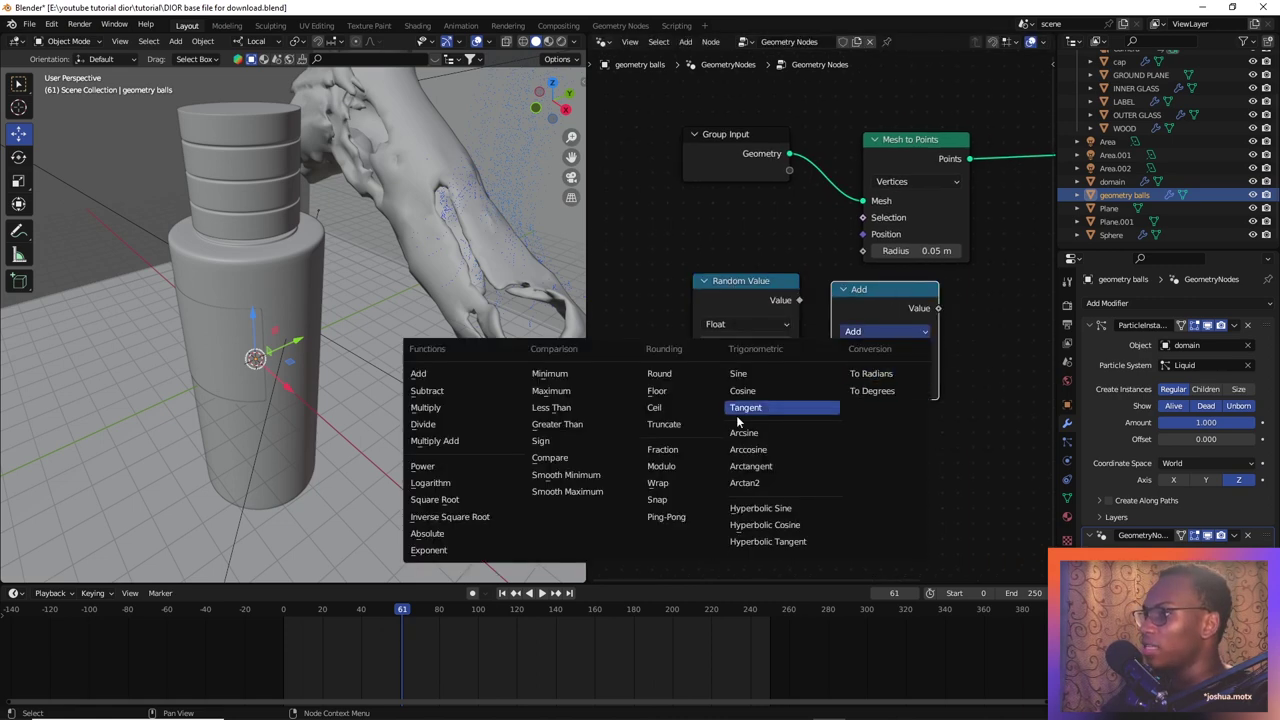
click(430, 414)
drag(746, 300, 675, 348)
middle_drag(755, 403, 793, 373)
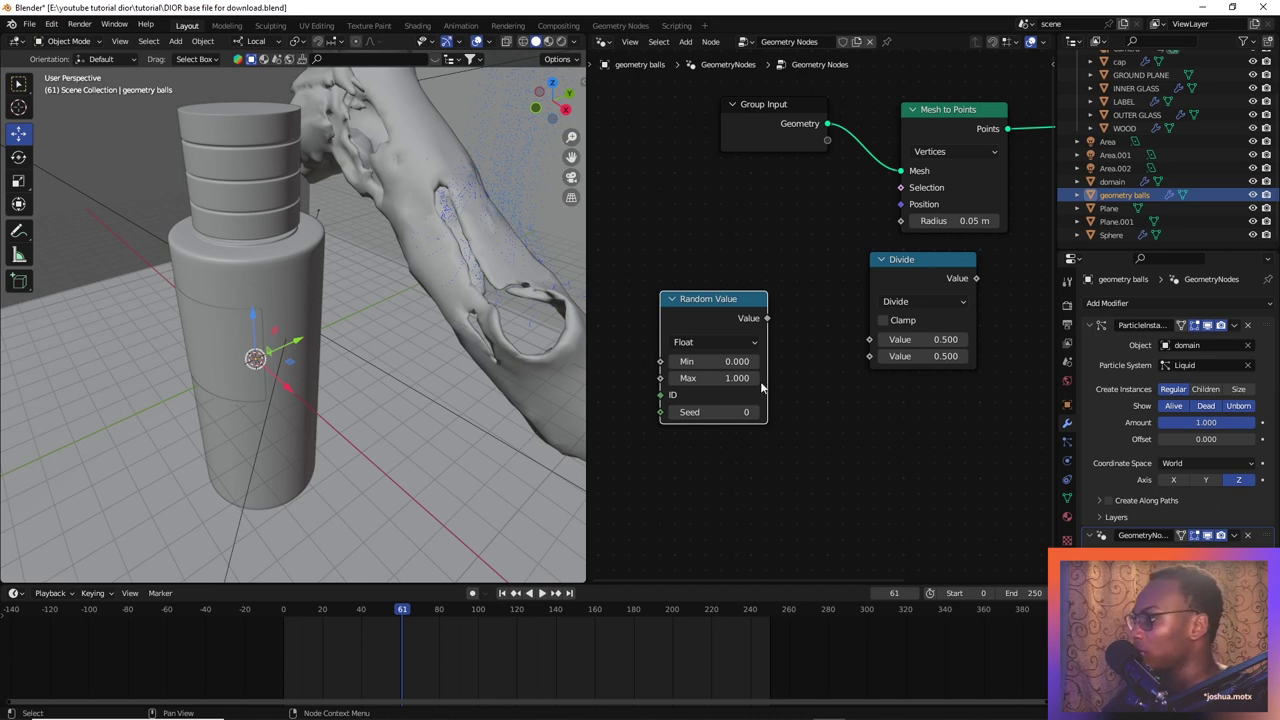
Set the Random Value node's minimum to 1 and maximum to 2
double_click(739, 363)
text(1)
key(Return)
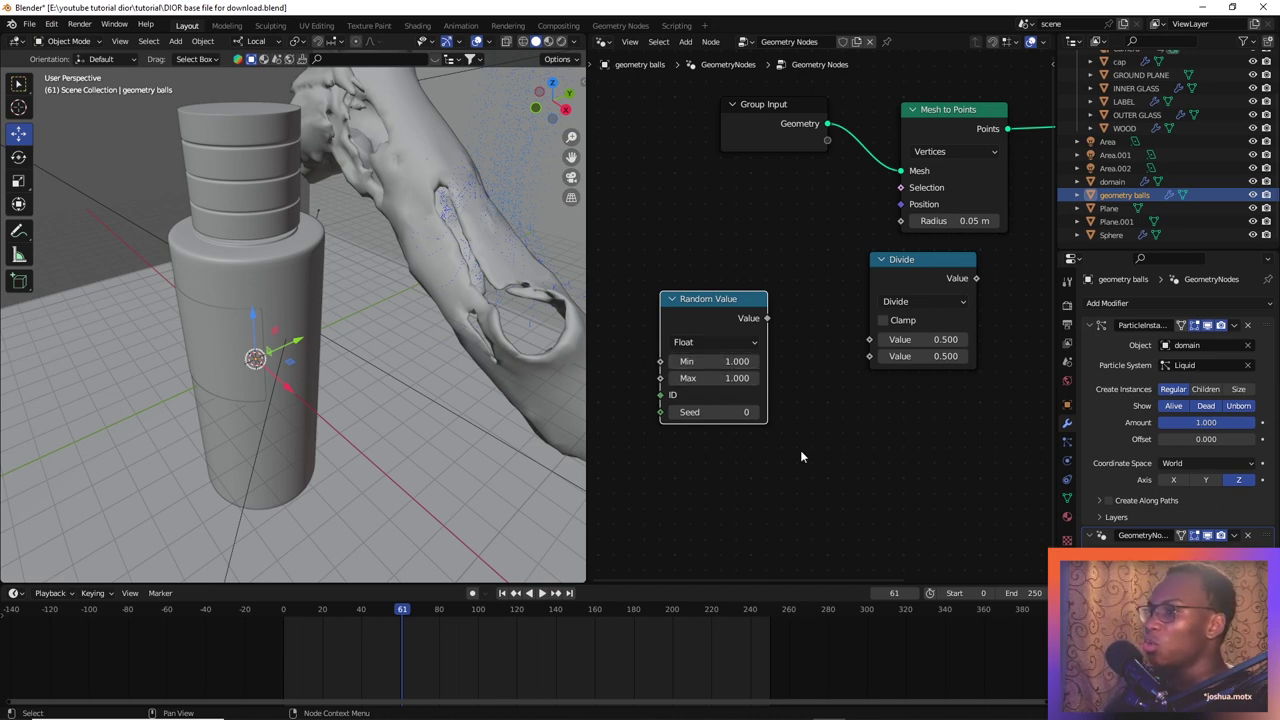
click(718, 379)
text(2)
key(Return)
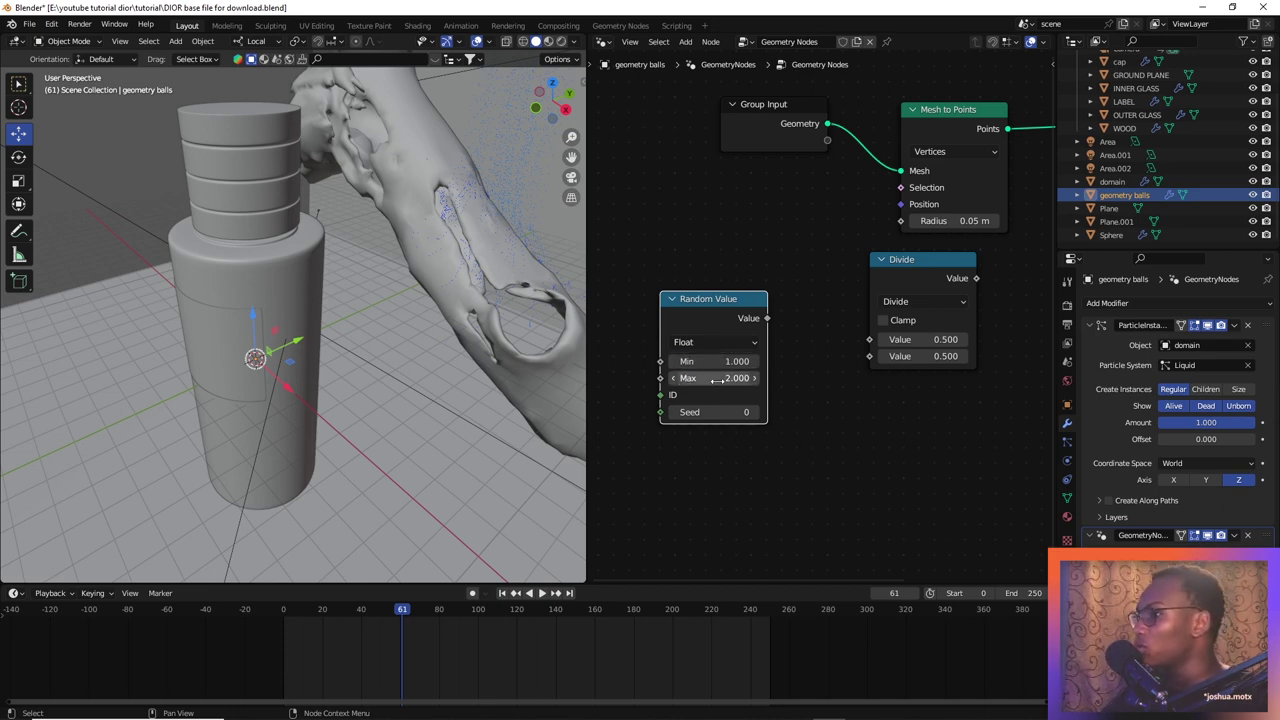
Move the Divide node closer to Random Value and set its second value to 70
drag(940, 268, 873, 294)
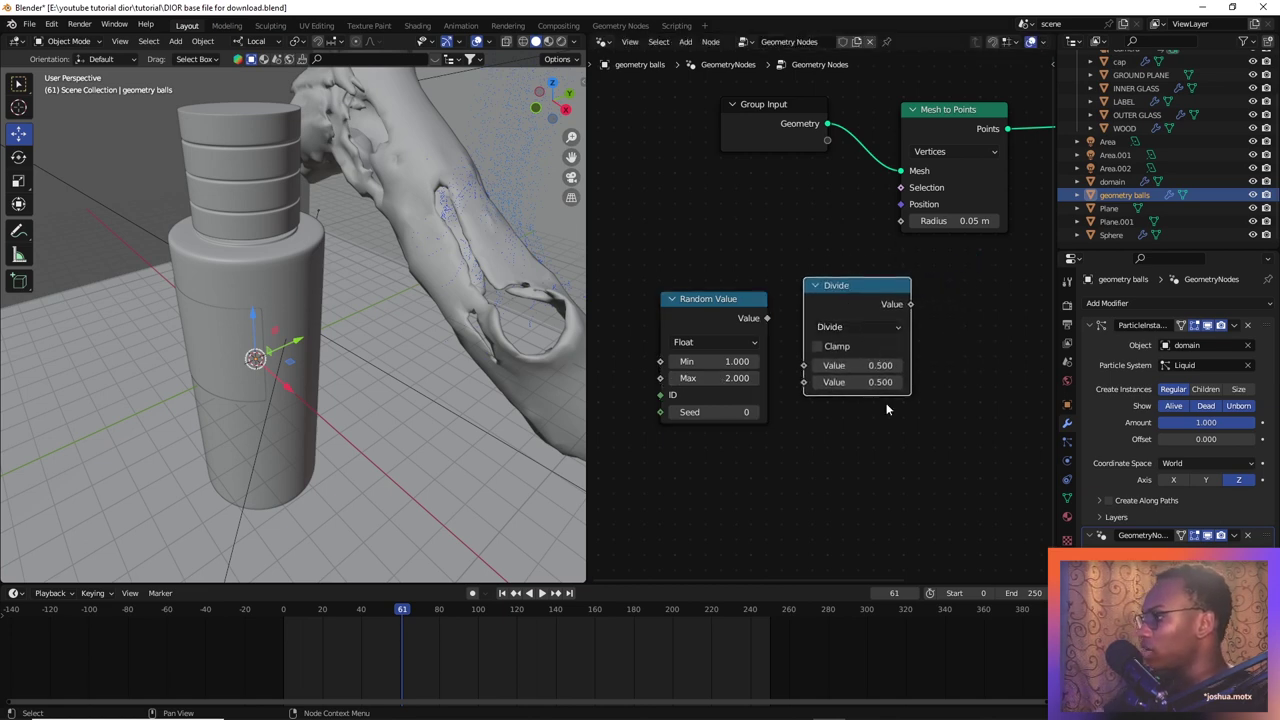
click(858, 382)
text(70)
key(Return)
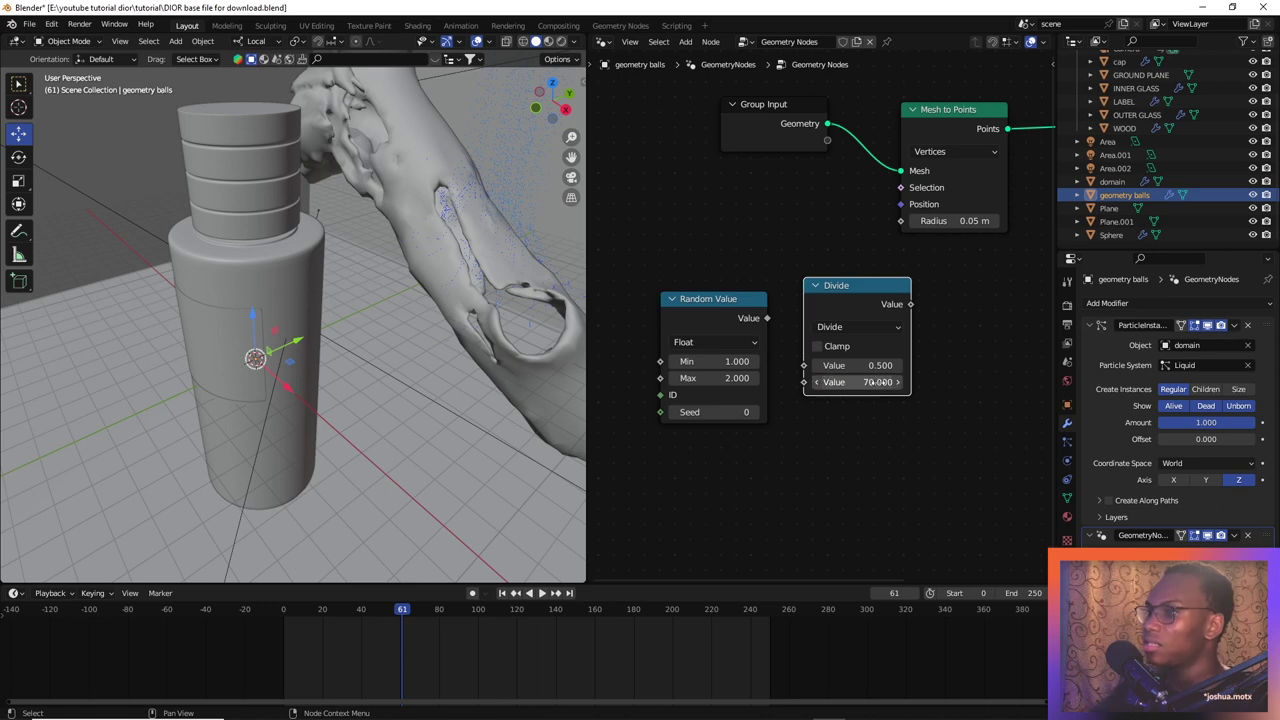
Link Random Value's output to the first value of Divide, and the Divide output to the Radius of Mesh to Points
drag(766, 319, 778, 326)
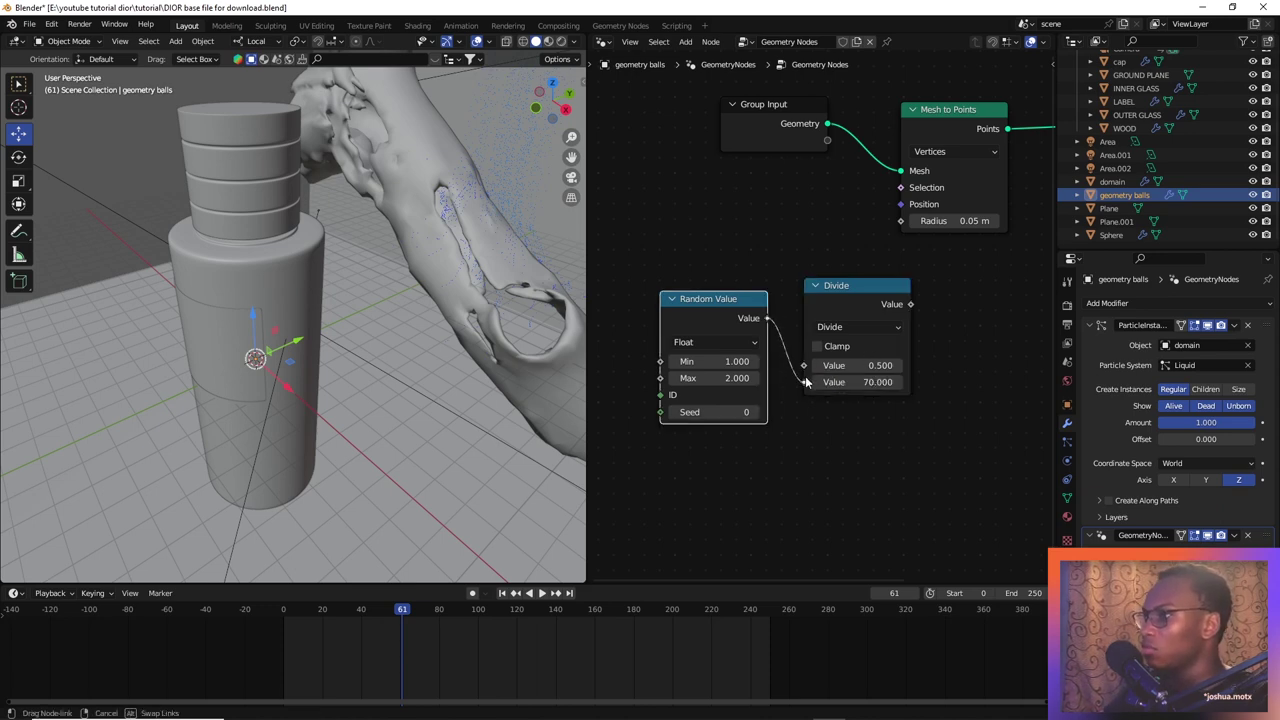
drag(803, 367, 804, 367)
middle_drag(902, 370, 790, 419)
drag(801, 352, 807, 351)
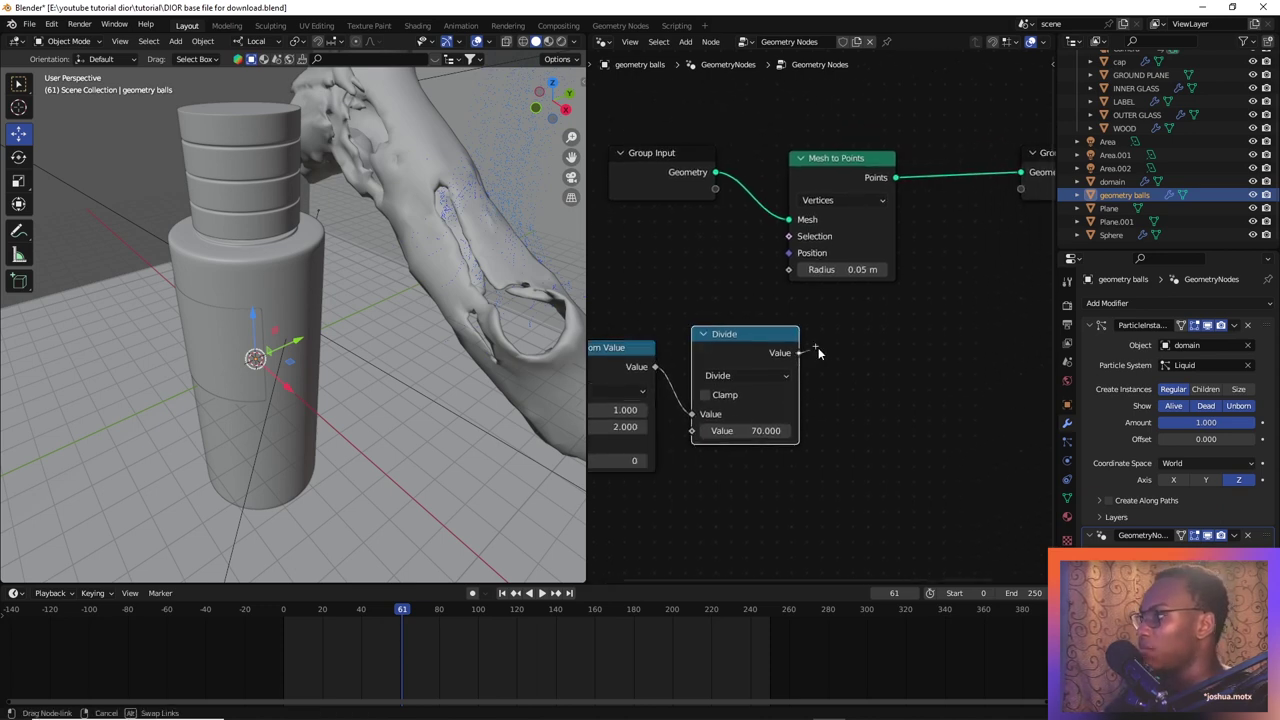
drag(806, 300, 789, 269)
Spread out the Group Output and Mesh to Points nodes to leave more room between the nodes
middle_drag(846, 252, 742, 312)
drag(953, 243, 1028, 234)
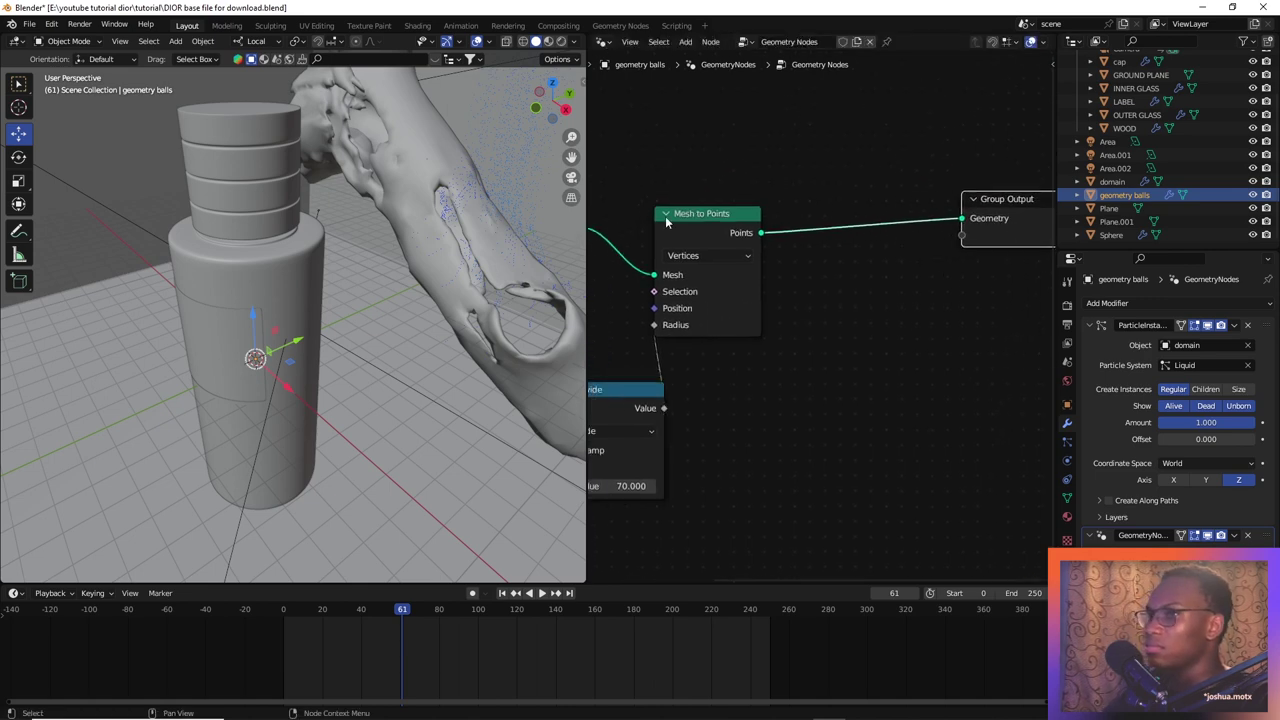
drag(674, 222, 733, 220)
Examine the room, the emitter sphere and the falling particles above the driftwood from several viewpoints
middle_drag(540, 262, 381, 311)
click(306, 322)
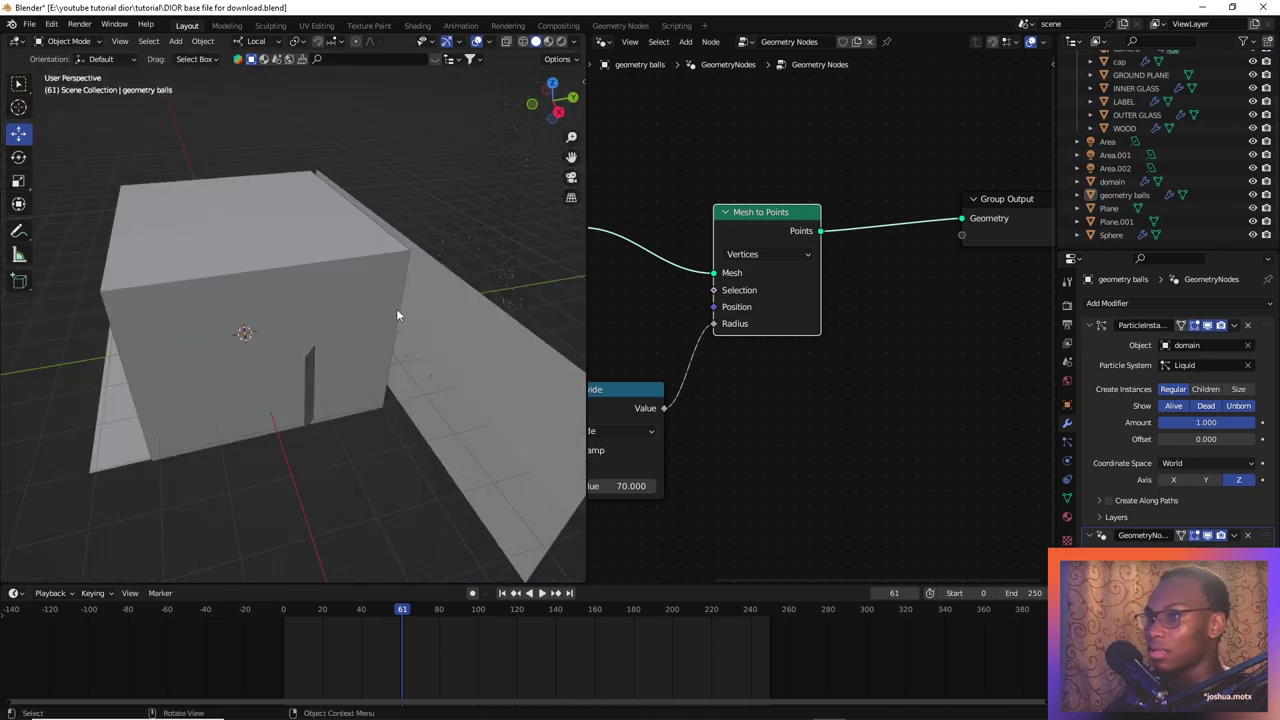
scroll(420, 290, down, 4)
scroll(416, 392, up, 6)
shift+middle_drag(442, 274, 434, 368)
click(522, 334)
click(520, 376)
shift+middle_drag(520, 376, 350, 404)
scroll(465, 372, up, 3)
scroll(252, 480, down, 5)
scroll(393, 180, up, 3)
shift+middle_drag(252, 482, 300, 140)
scroll(367, 314, up, 3)
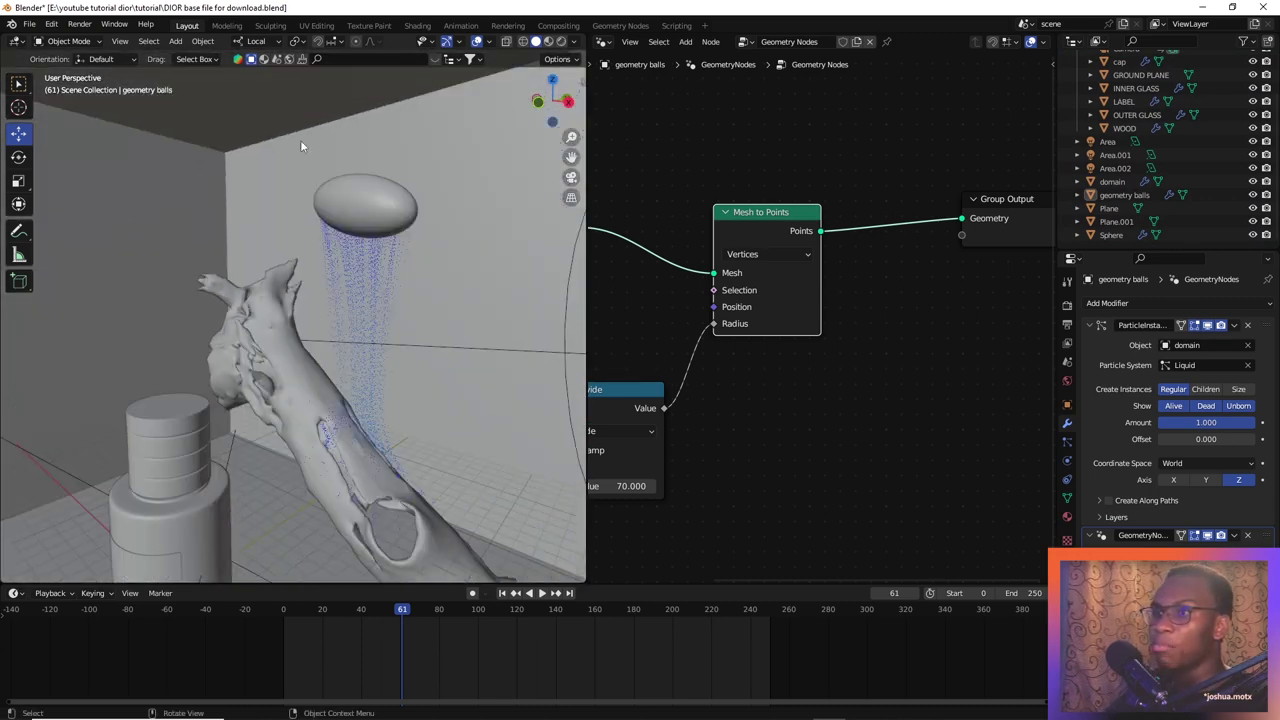
Apply the scale of the geometry balls object
click(1122, 195)
middle_drag(366, 366, 293, 303)
key(ctrl+a)
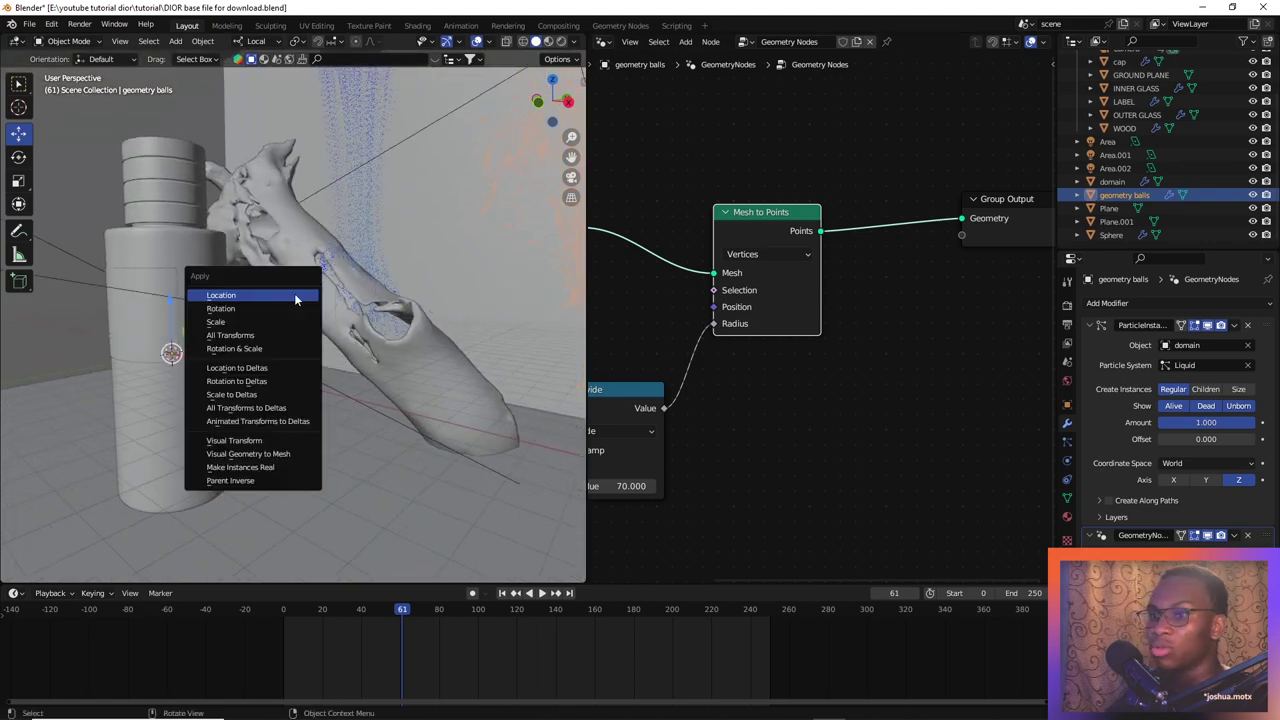
click(293, 321)
Examine the generated points up close beside the driftwood to compare their sizes
middle_drag(384, 210, 343, 342)
scroll(353, 355, up, 3)
key(alt+a)
scroll(338, 344, up, 3)
scroll(338, 346, down, 2)
scroll(340, 348, up, 1)
scroll(345, 345, down, 5)
scroll(365, 330, down, 2)
scroll(391, 306, up, 3)
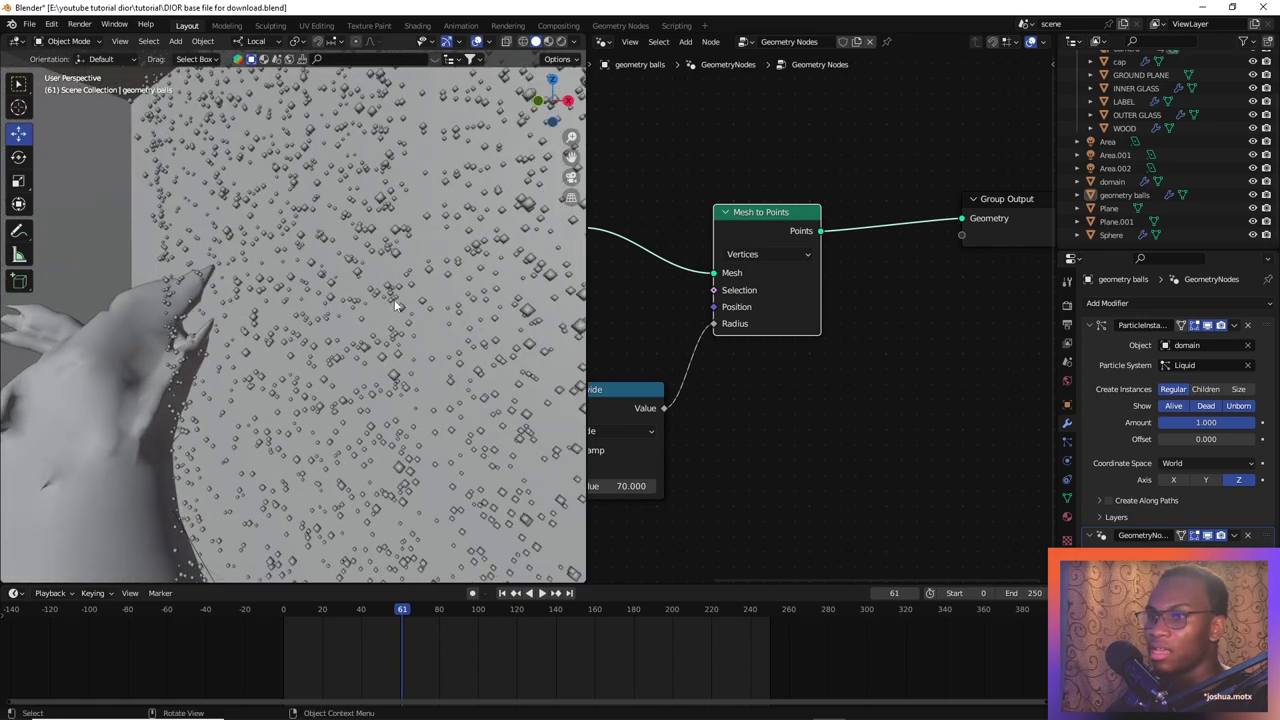
scroll(394, 300, up, 2)
scroll(394, 305, down, 3)
Play the animation to check how the points fall from the sphere
key(space)
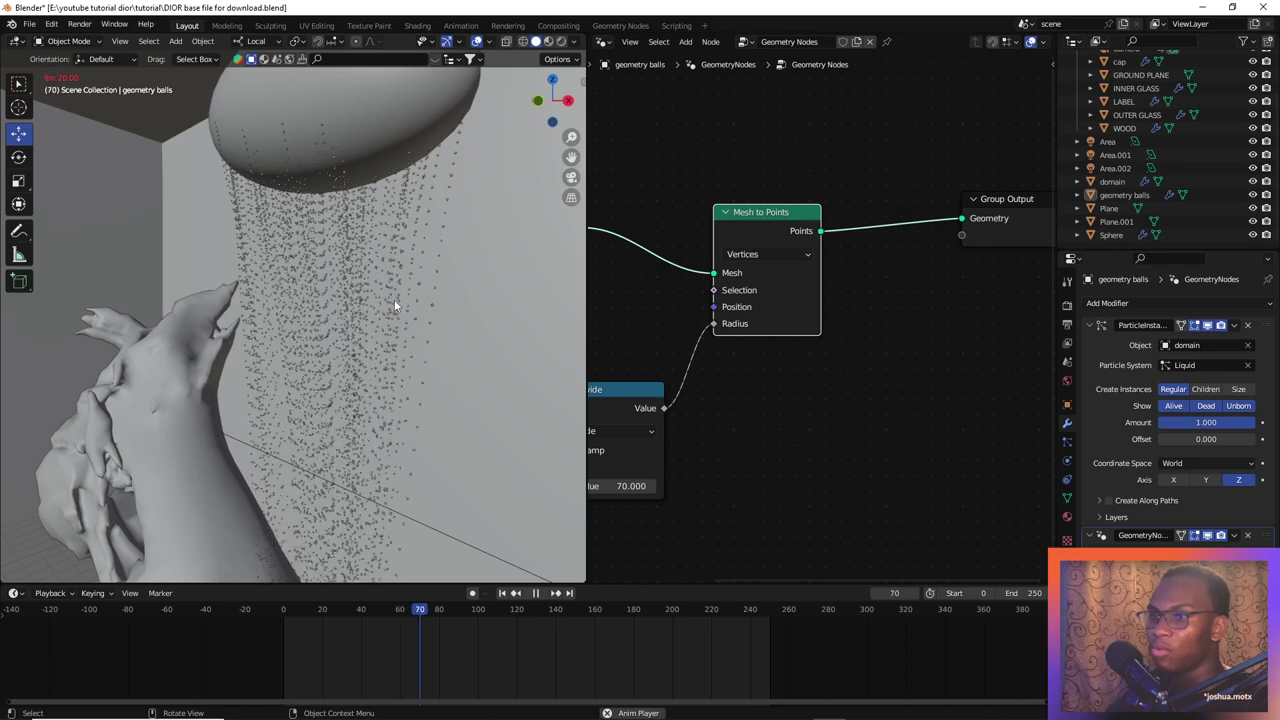
scroll(438, 404, up, 2)
scroll(442, 408, down, 5)
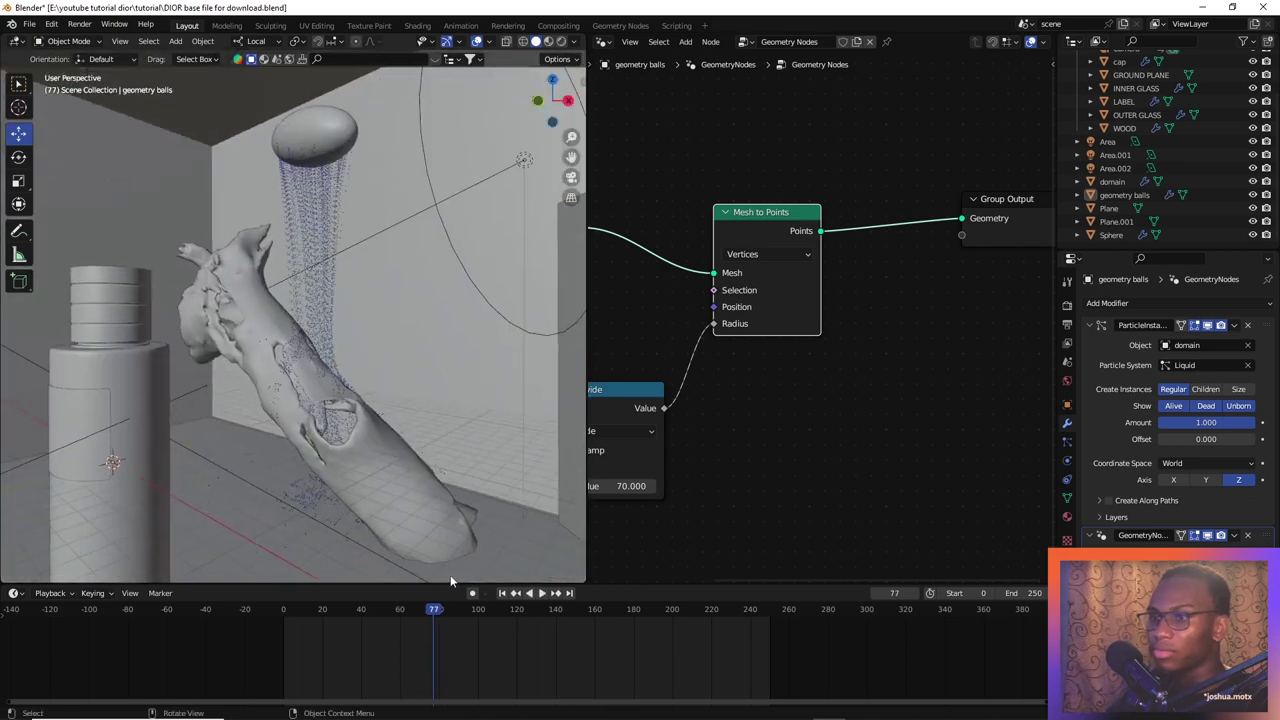
Move the playhead back to frame 41 and hide the domain object in the viewport
drag(416, 613, 363, 613)
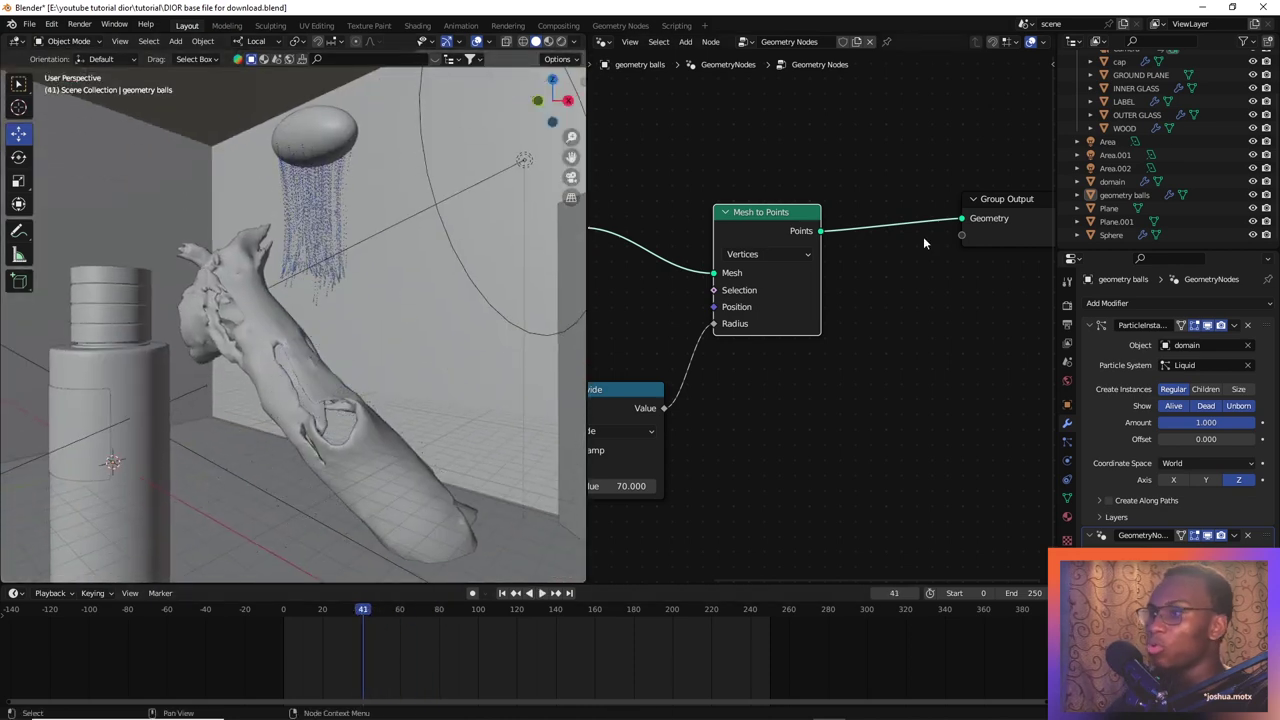
click(1200, 179)
click(1252, 182)
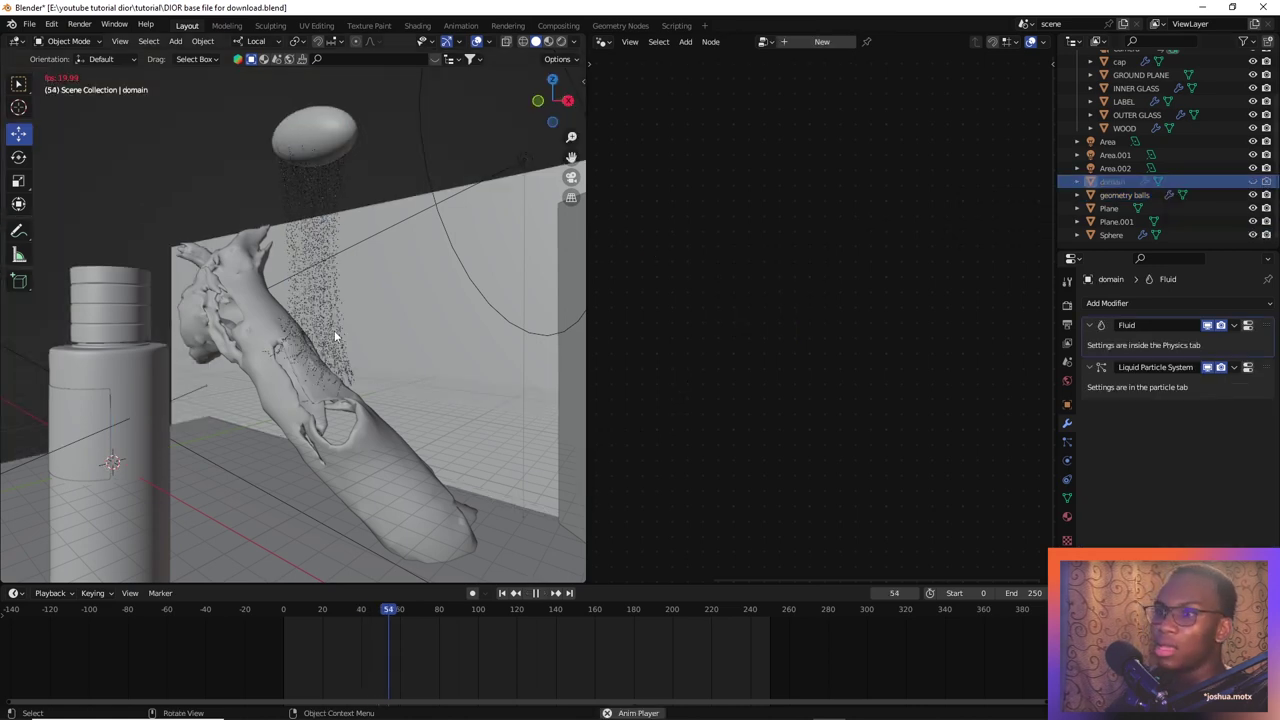
Examine how the points flow over the driftwood and floor during playback, stopping at frame 164
scroll(330, 381, up, 5)
shift+middle_drag(330, 383, 407, 350)
scroll(435, 451, down, 6)
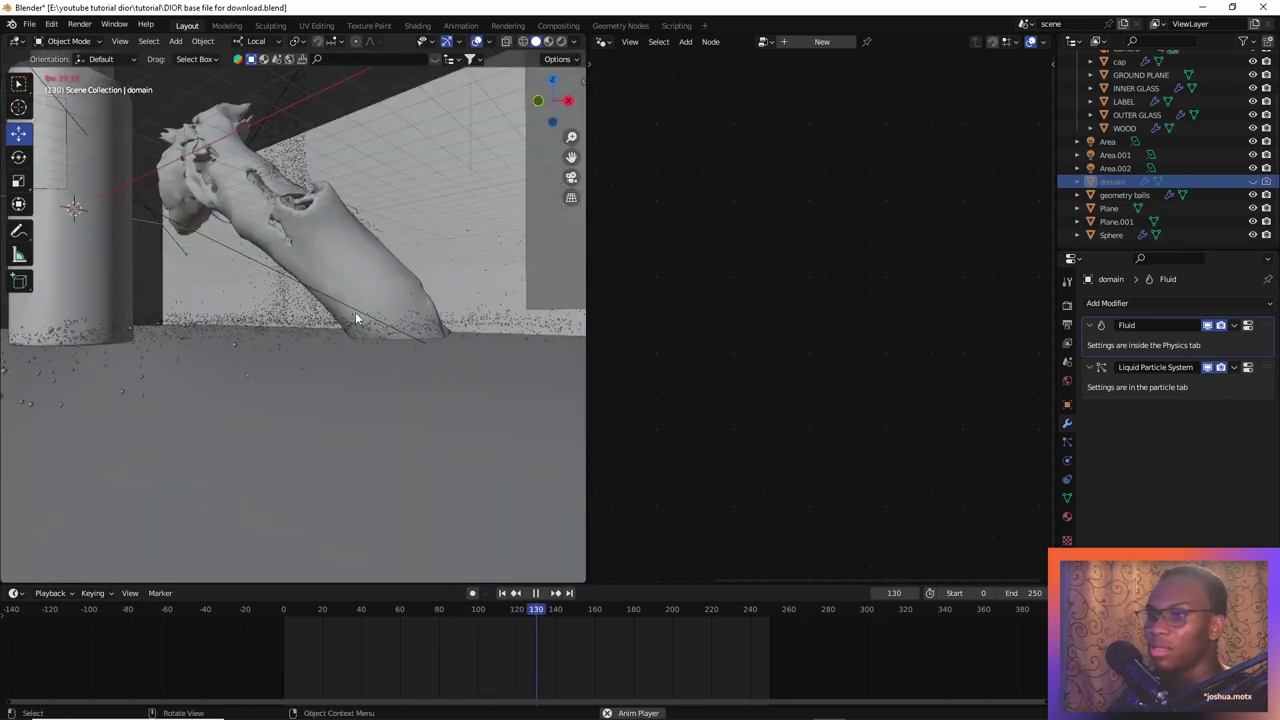
middle_drag(355, 312, 366, 340)
scroll(364, 341, up, 4)
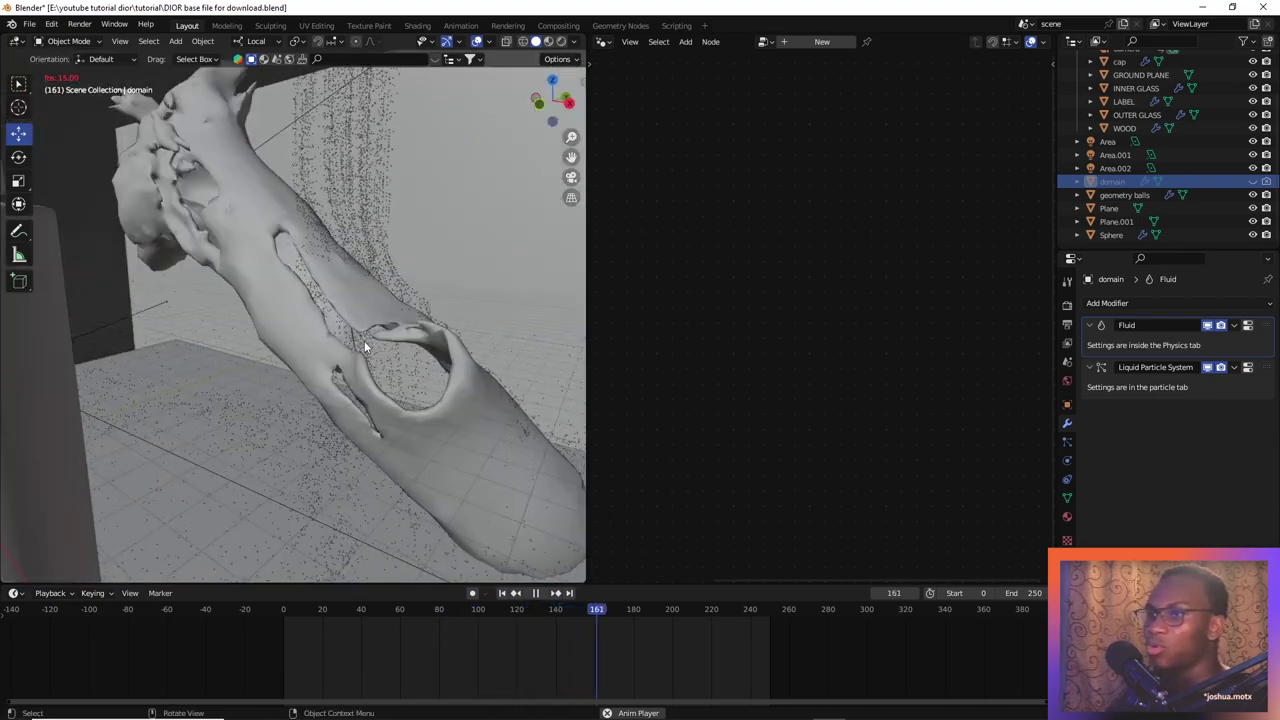
key(space)
scroll(367, 270, down, 5)
scroll(355, 275, up, 2)
scroll(359, 284, up, 3)
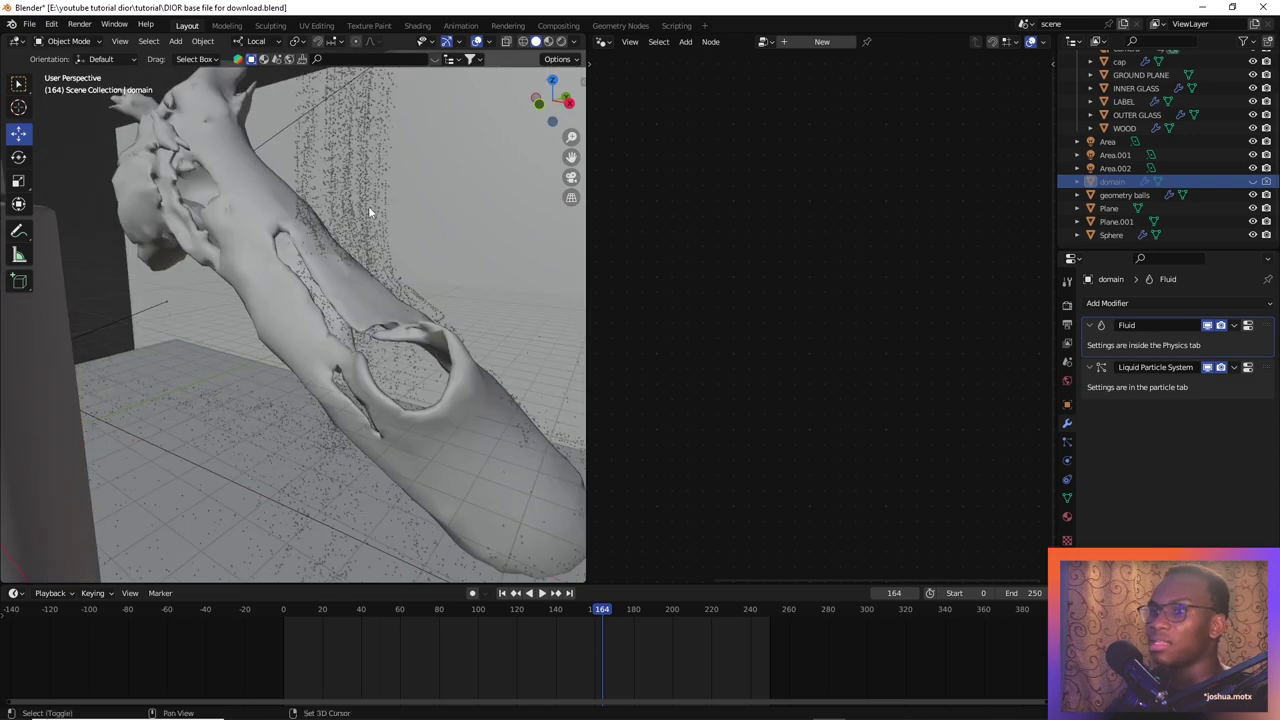
Insert a Set Material node between Mesh to Points and Group Output in the geometry balls node tree
shift+middle_drag(369, 207, 331, 321)
click(244, 344)
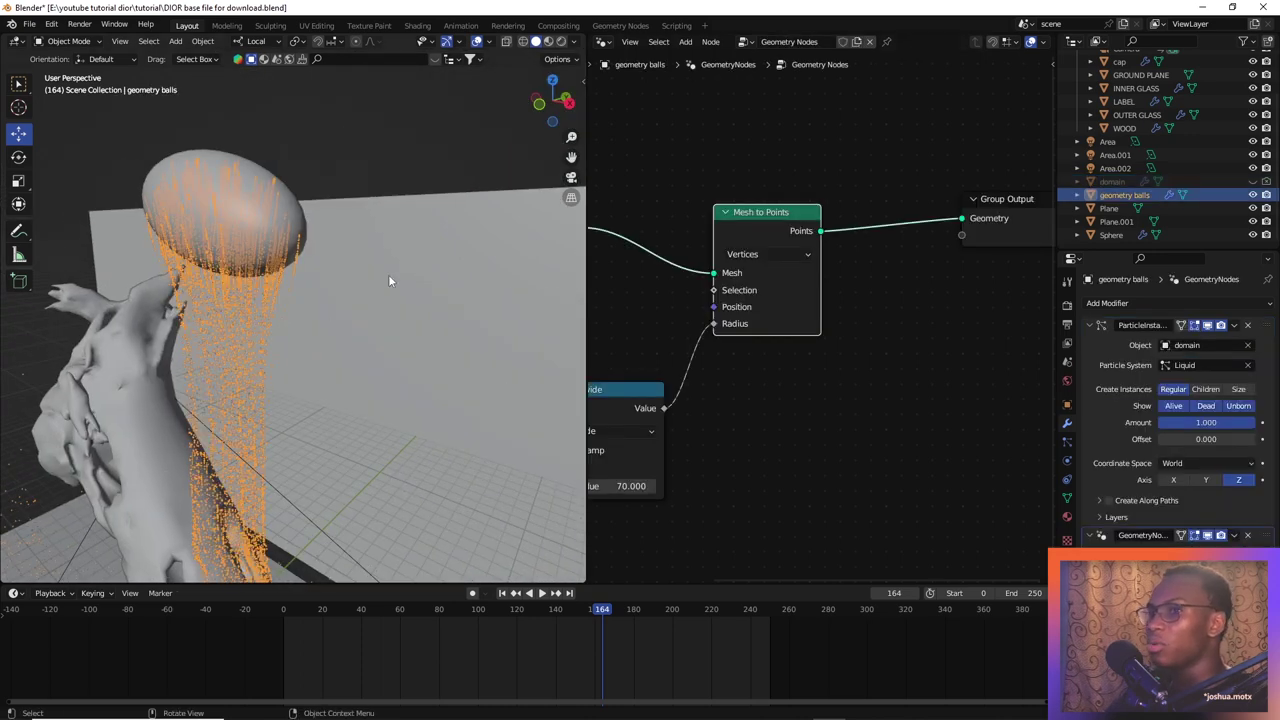
key(shift+a)
text(set)
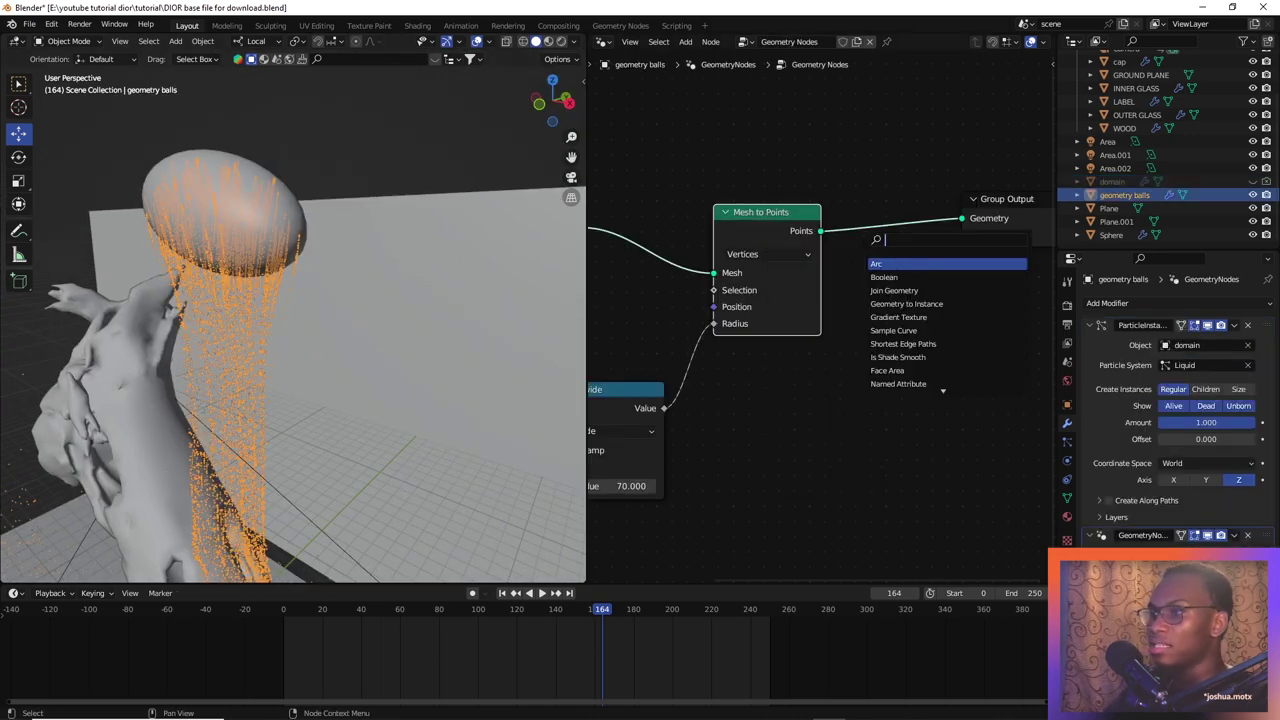
key(Down)
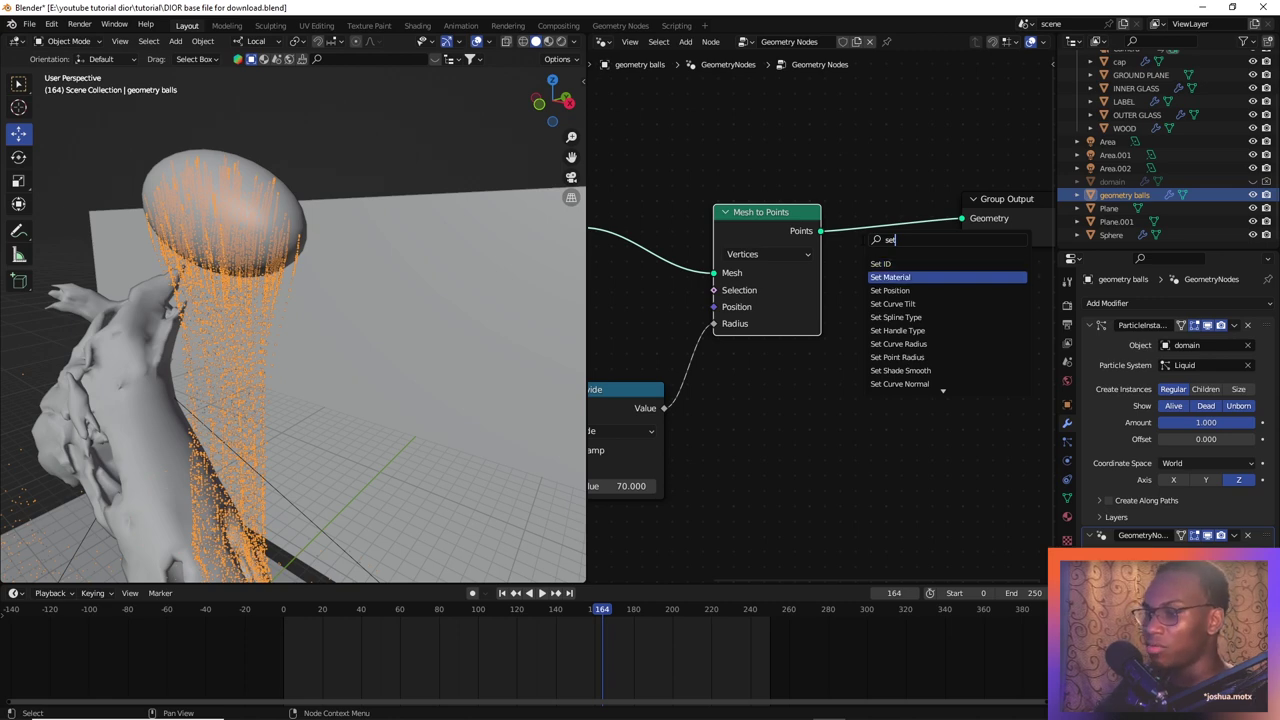
key(Return)
click(878, 220)
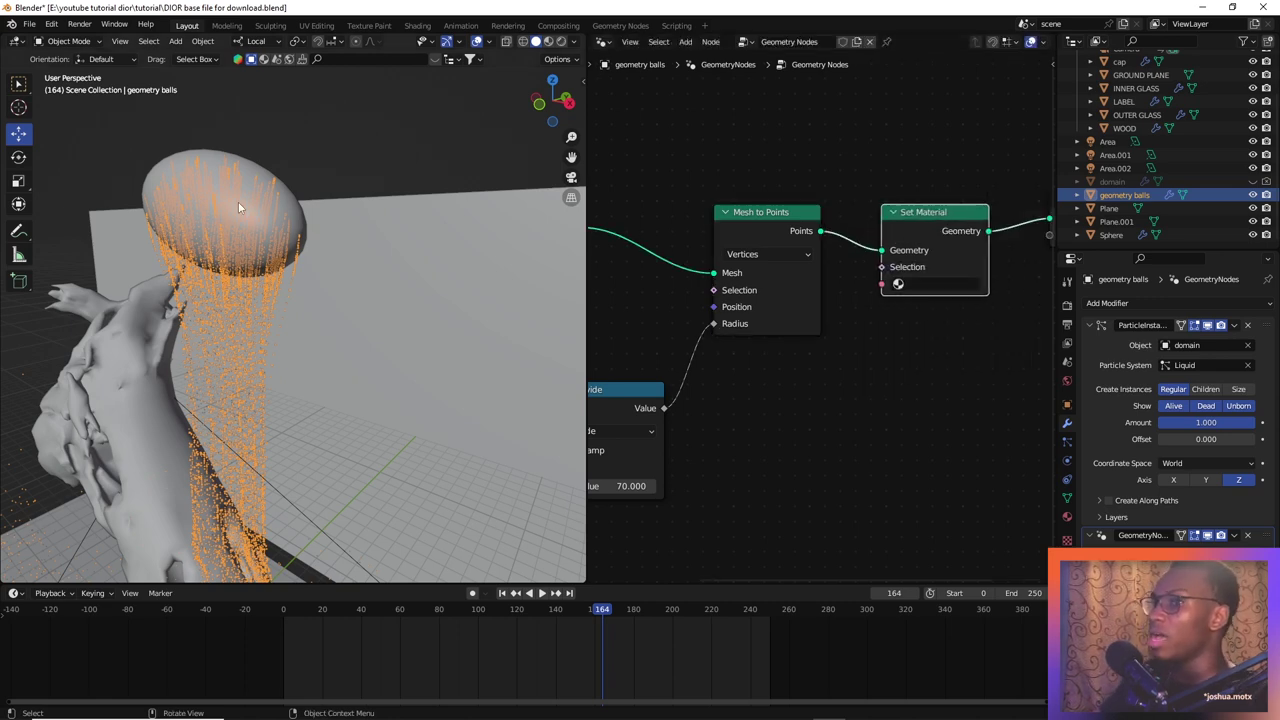
Give the Sphere a new material, then add a second slot with a new material named "glossy emmisive"
click(293, 210)
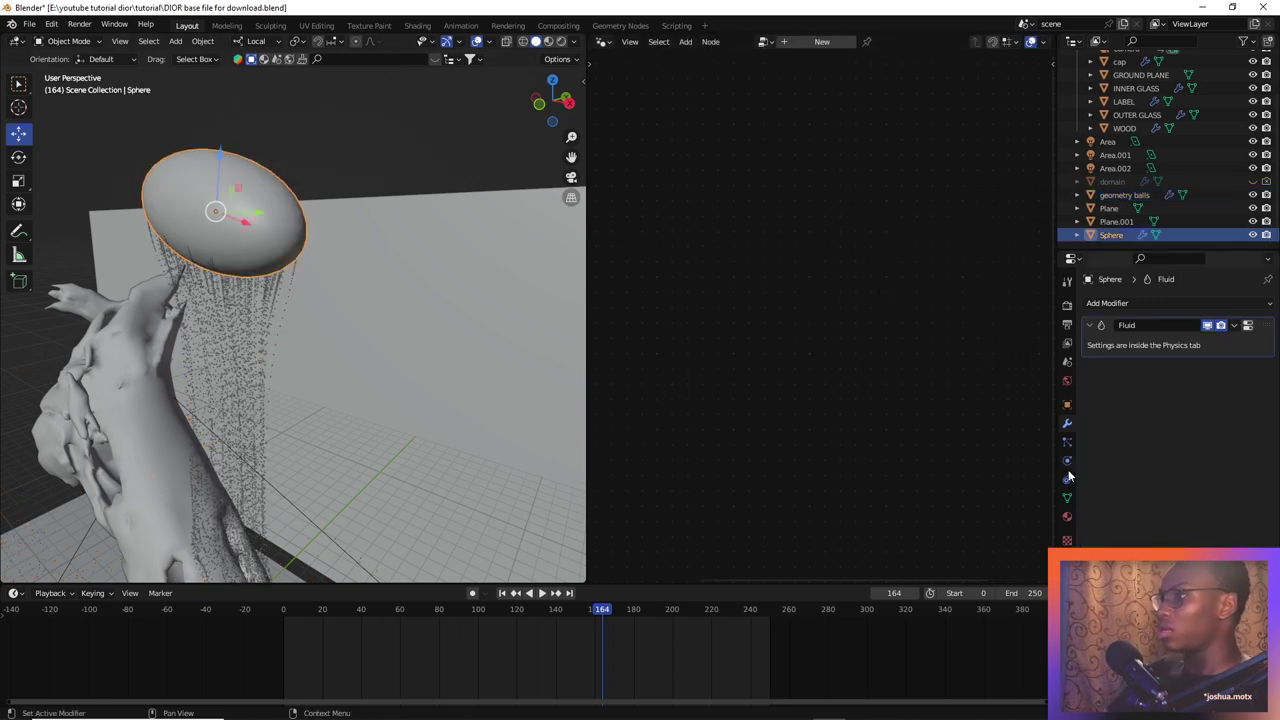
click(1066, 515)
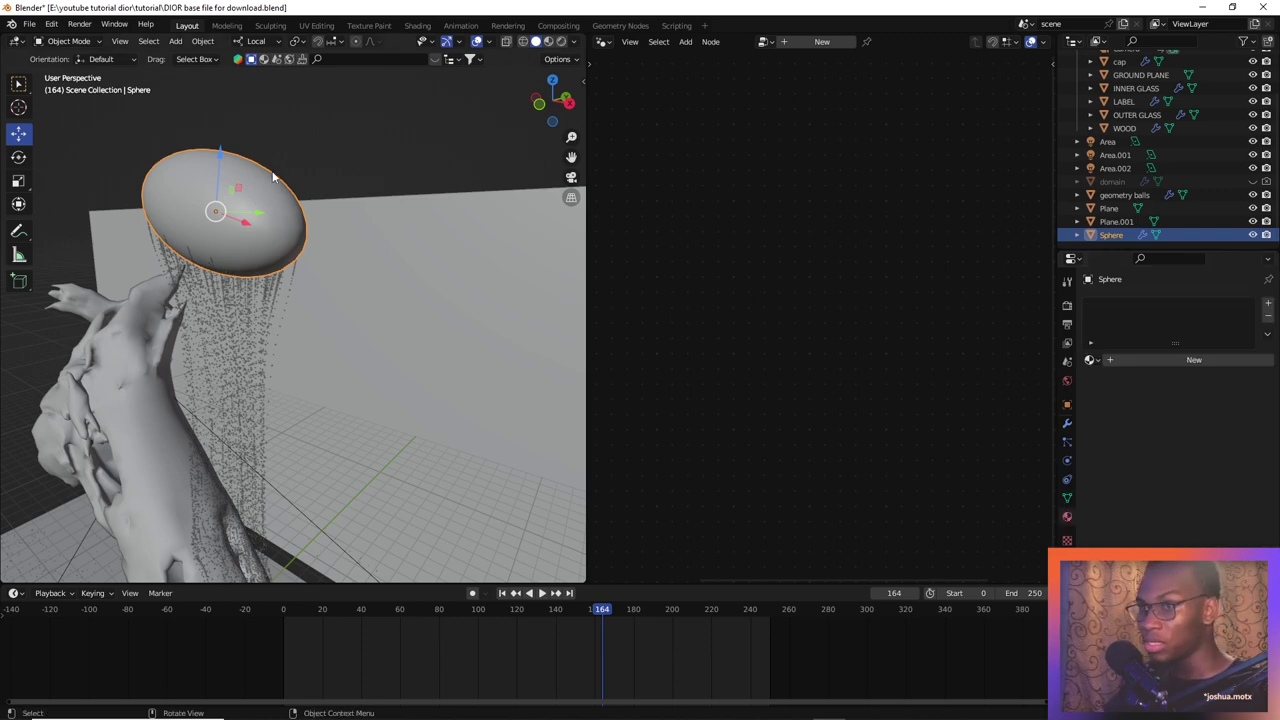
click(1141, 362)
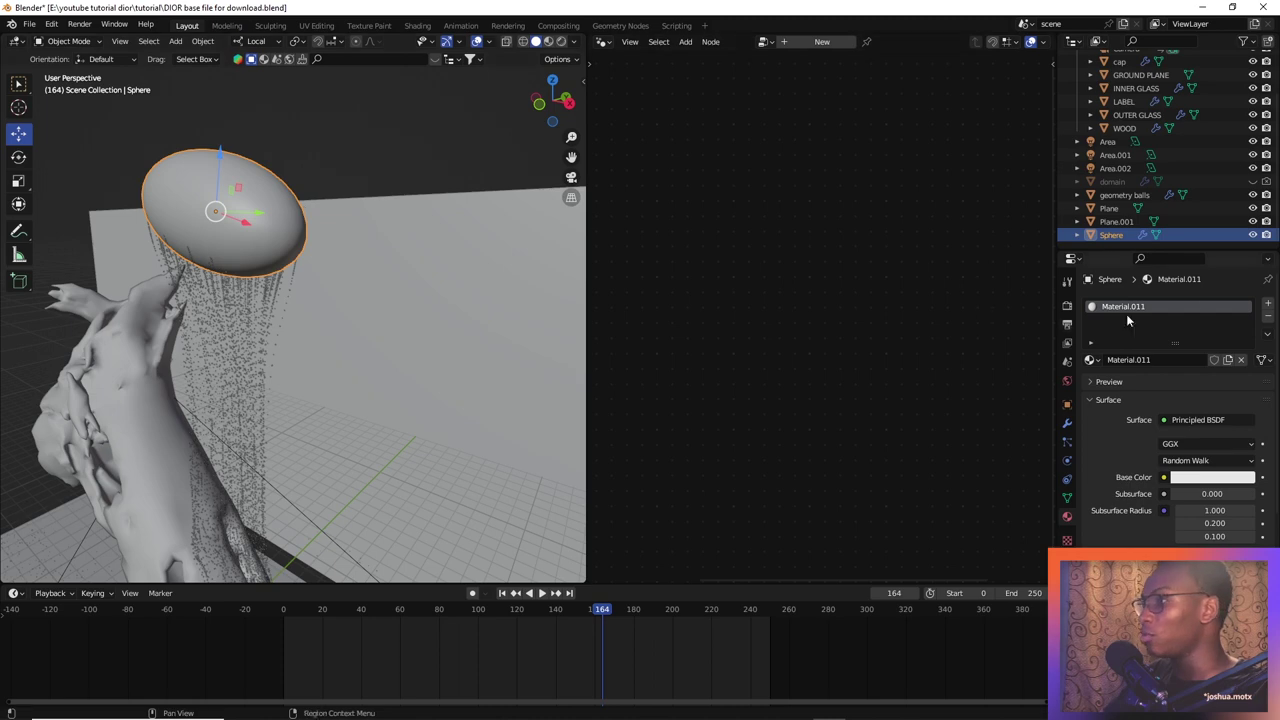
click(1268, 306)
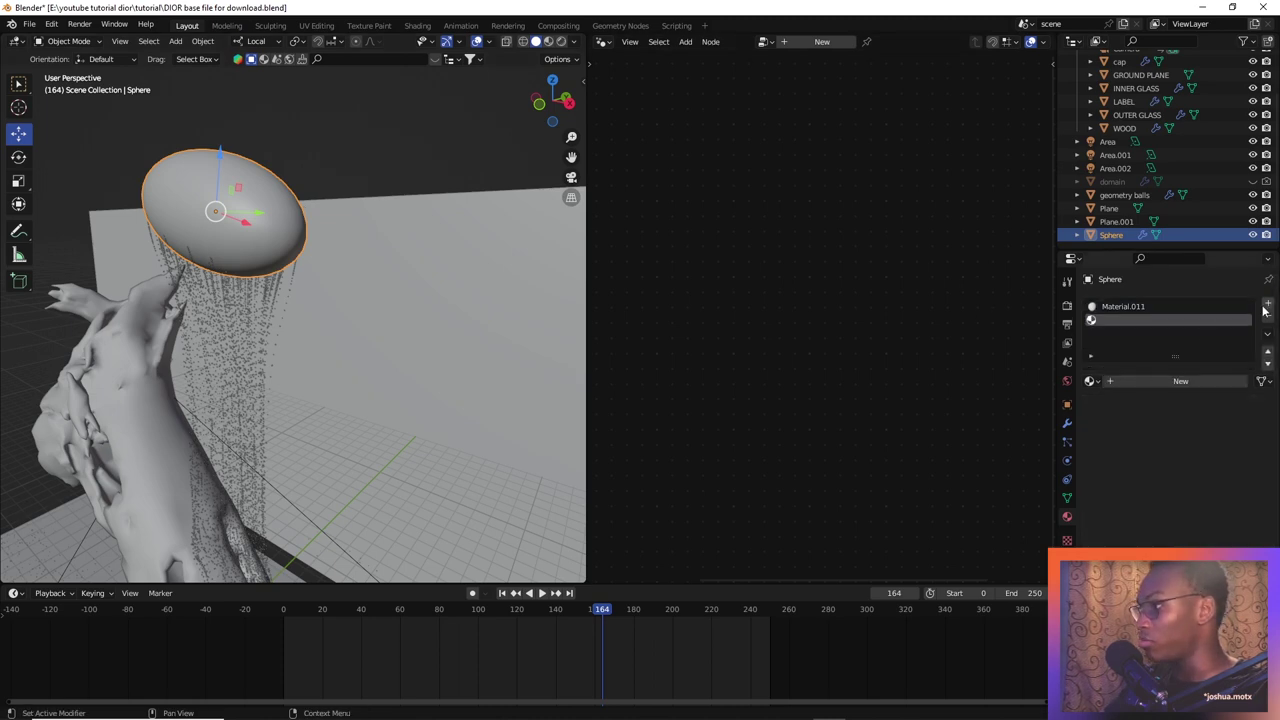
click(1134, 381)
double_click(1125, 320)
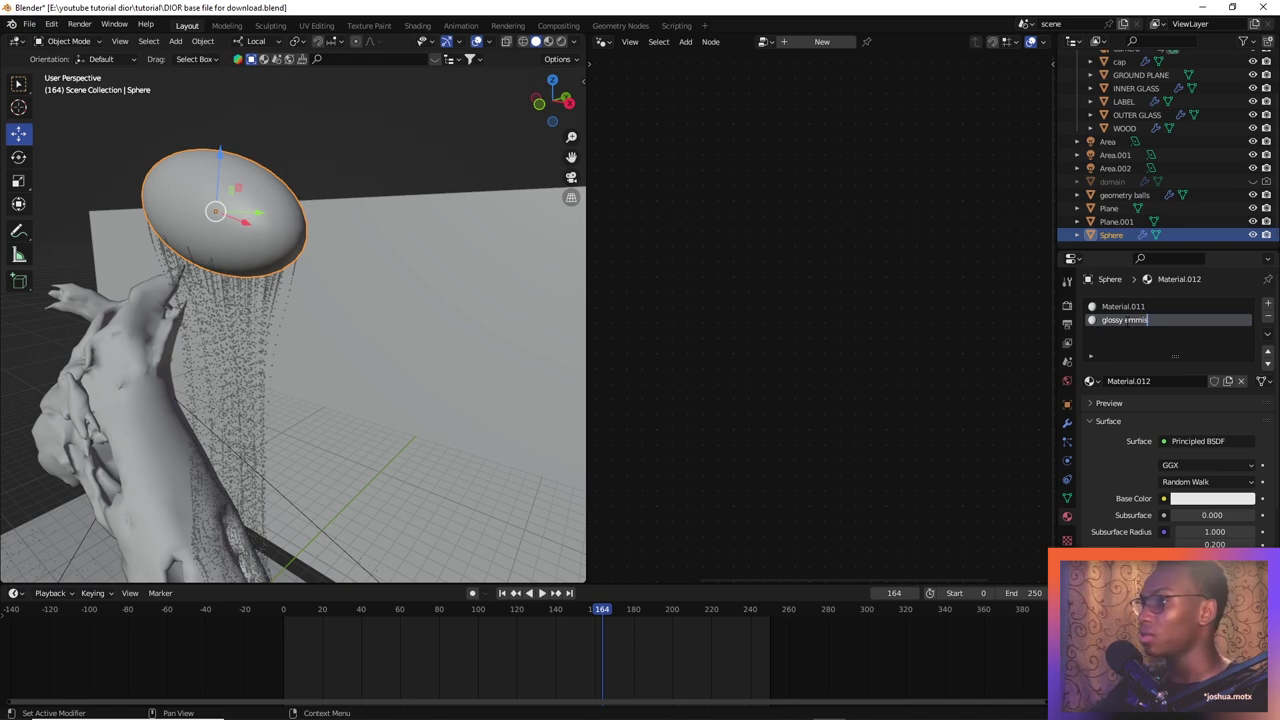
Assign the glossy emmisive material in the Set Material node of the geometry balls object
click(229, 310)
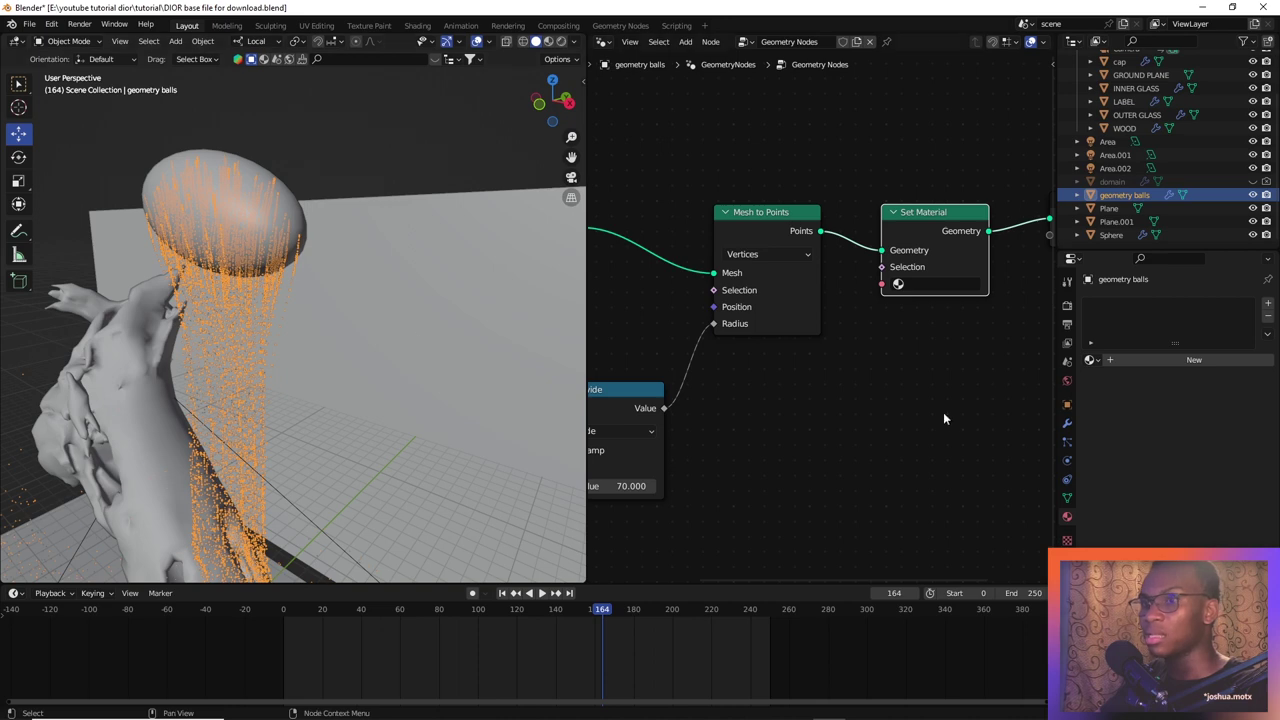
click(959, 286)
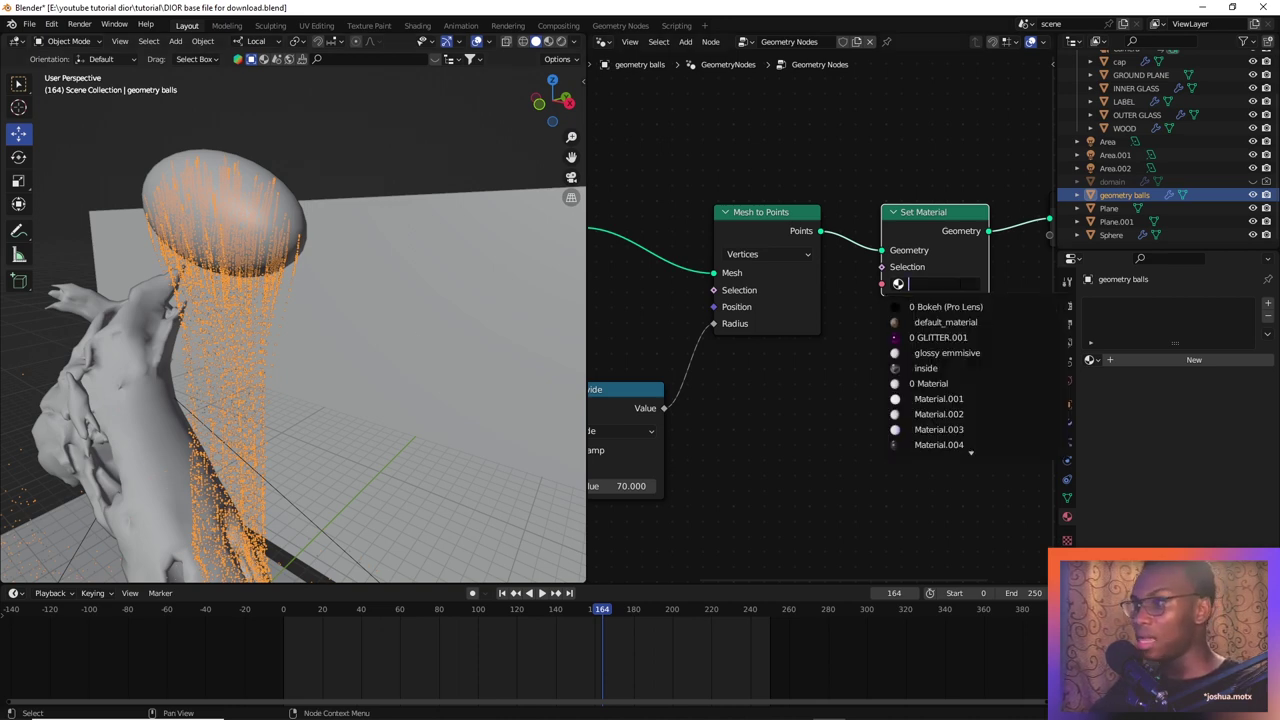
text(g)
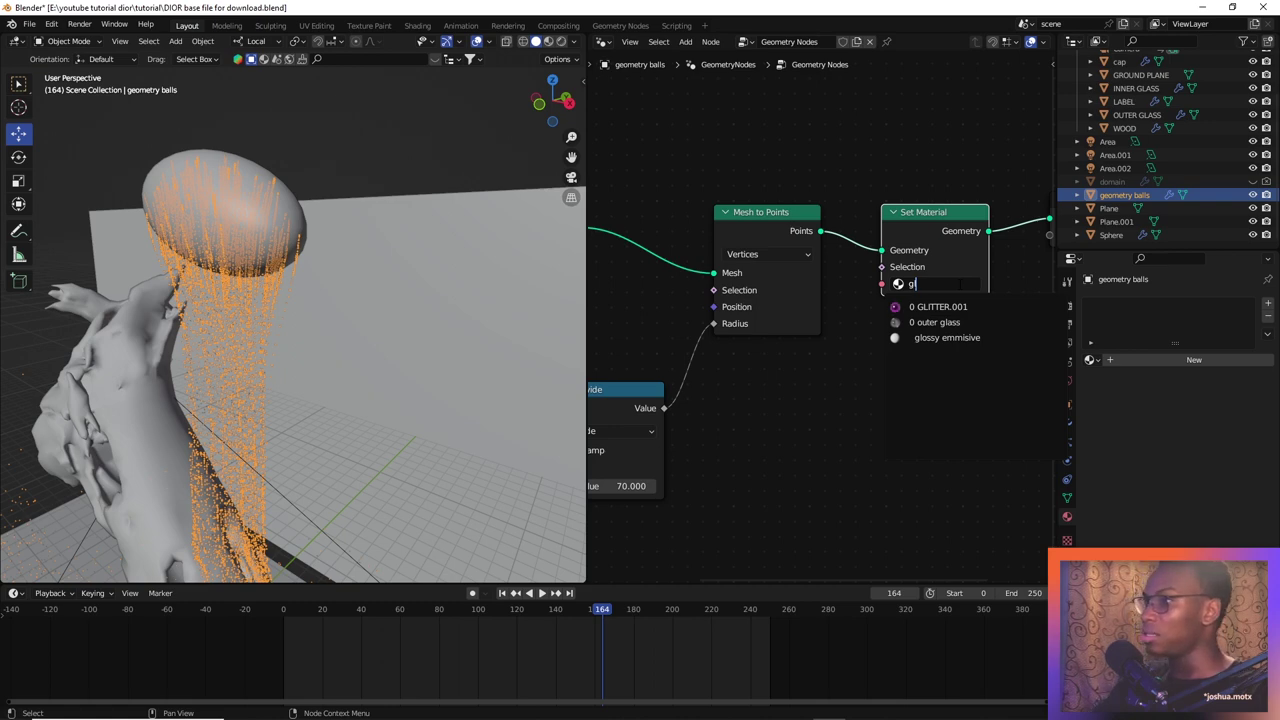
click(952, 341)
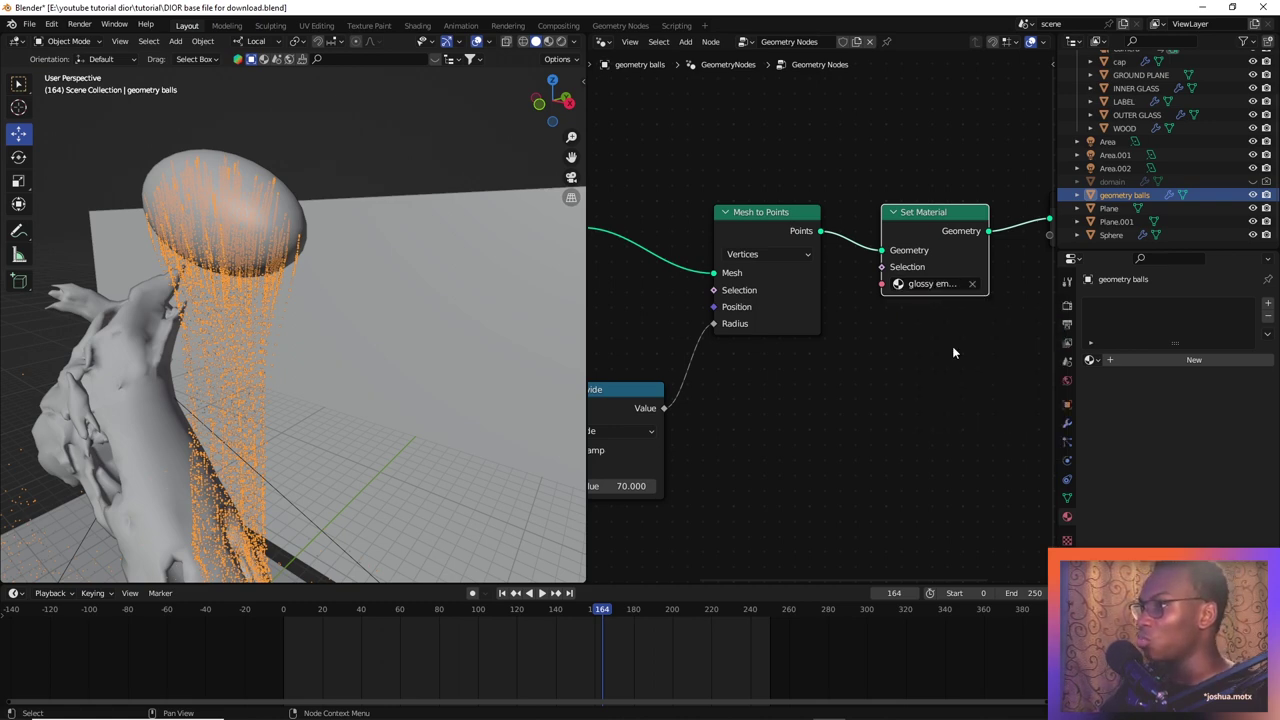
Inspect the points up close in rendered shading, and return the viewport to solid shading
scroll(952, 346, down, 4)
mouse_move(923, 351)
middle_down()
mouse_move(1023, 211)
mouse_move(923, 329)
mouse_move(923, 281)
mouse_move(930, 340)
middle_up()
scroll(900, 311, up, 1)
click(306, 359)
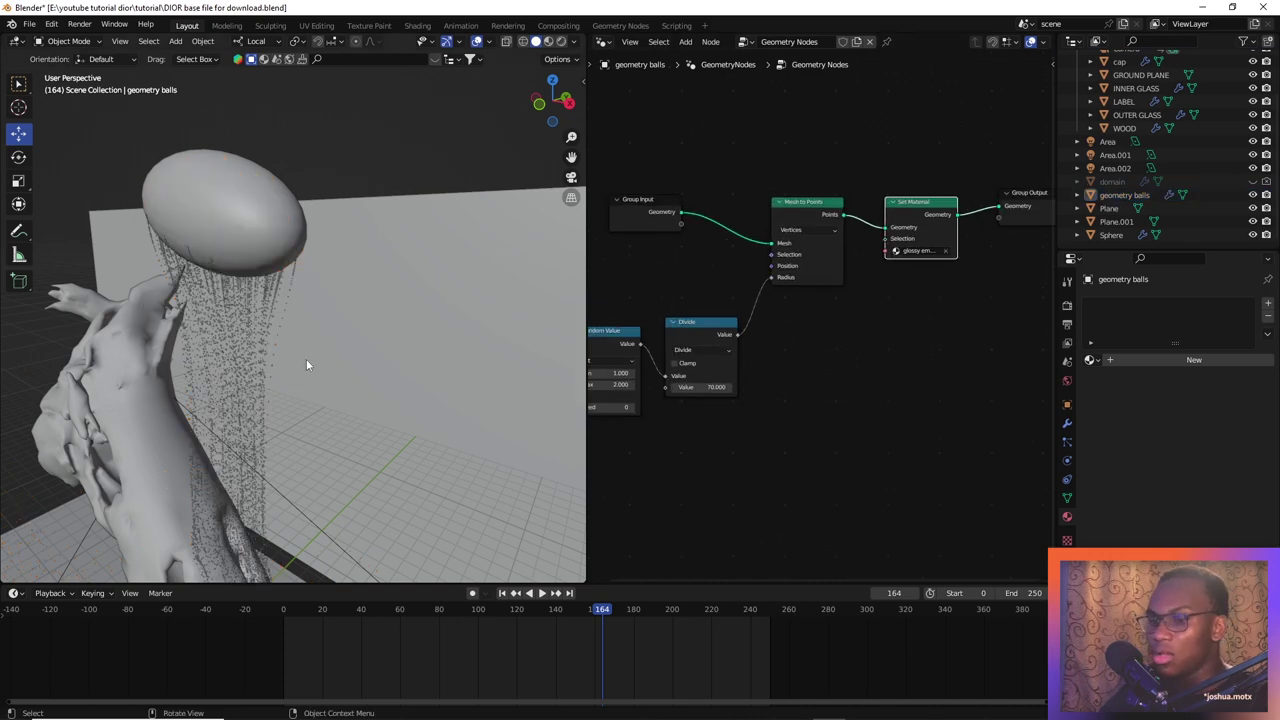
key(z)
middle_drag(283, 254, 309, 256)
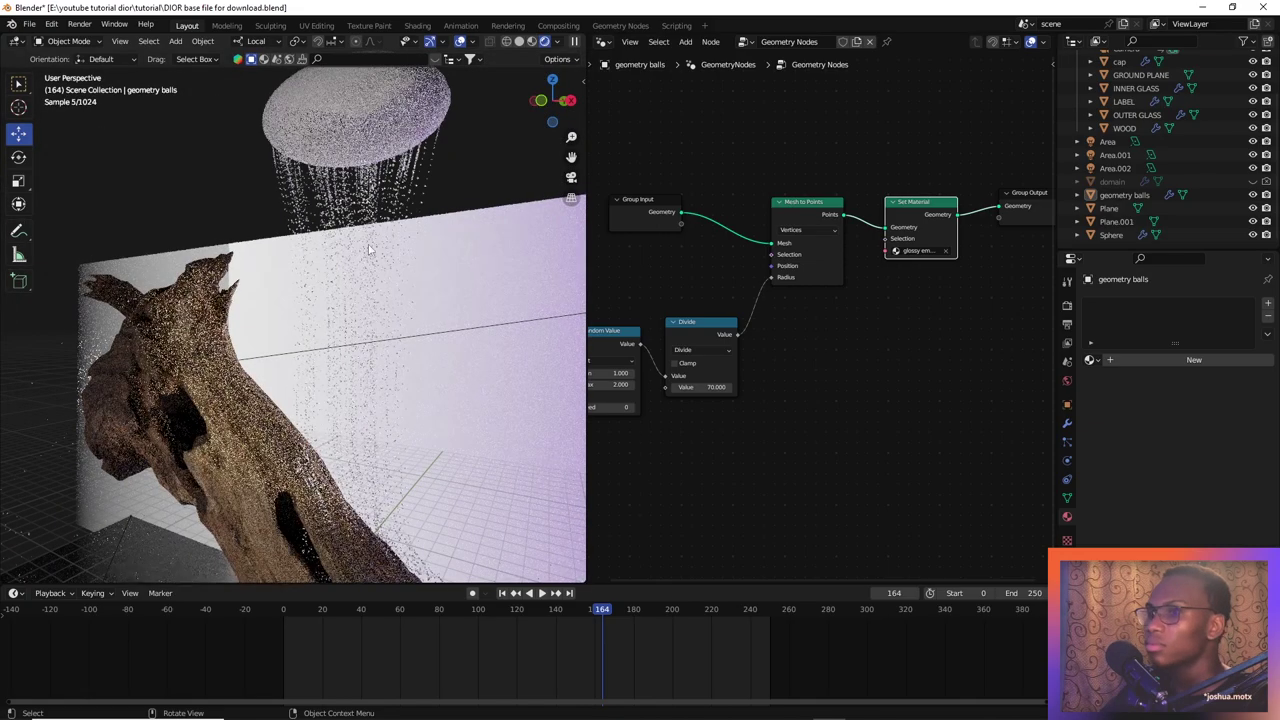
middle_drag(240, 244, 247, 313)
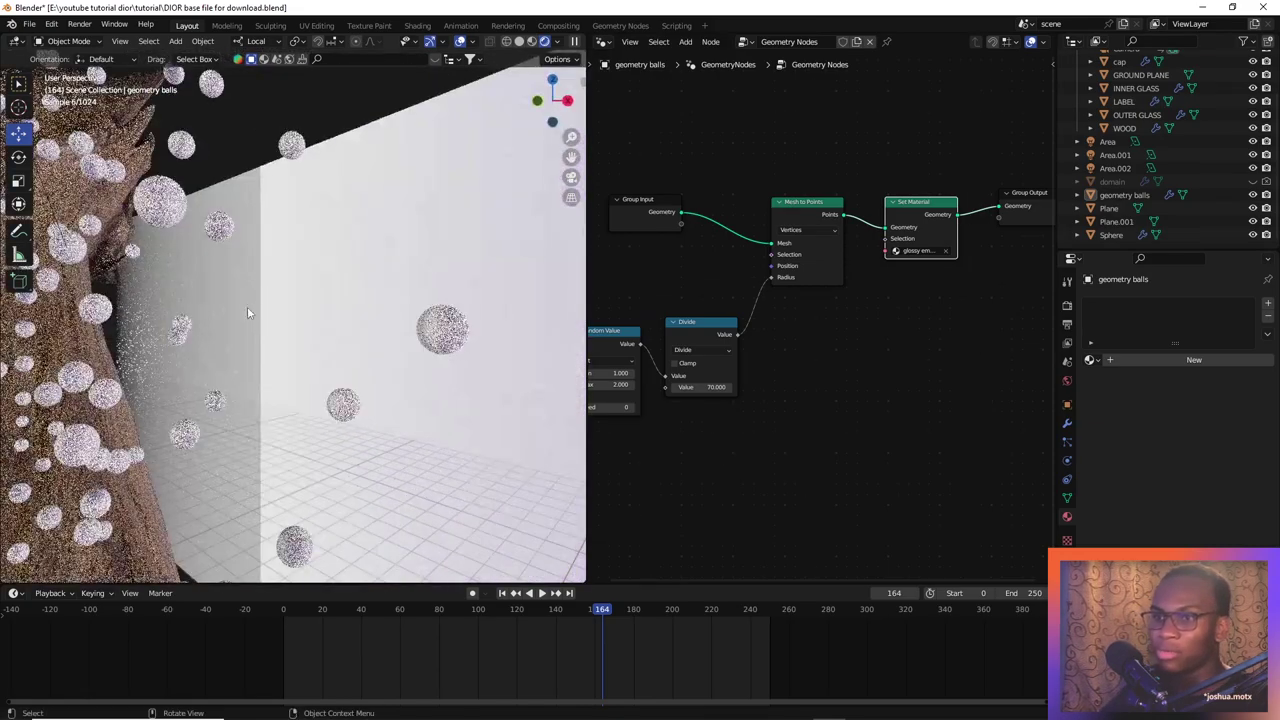
scroll(262, 320, down, 3)
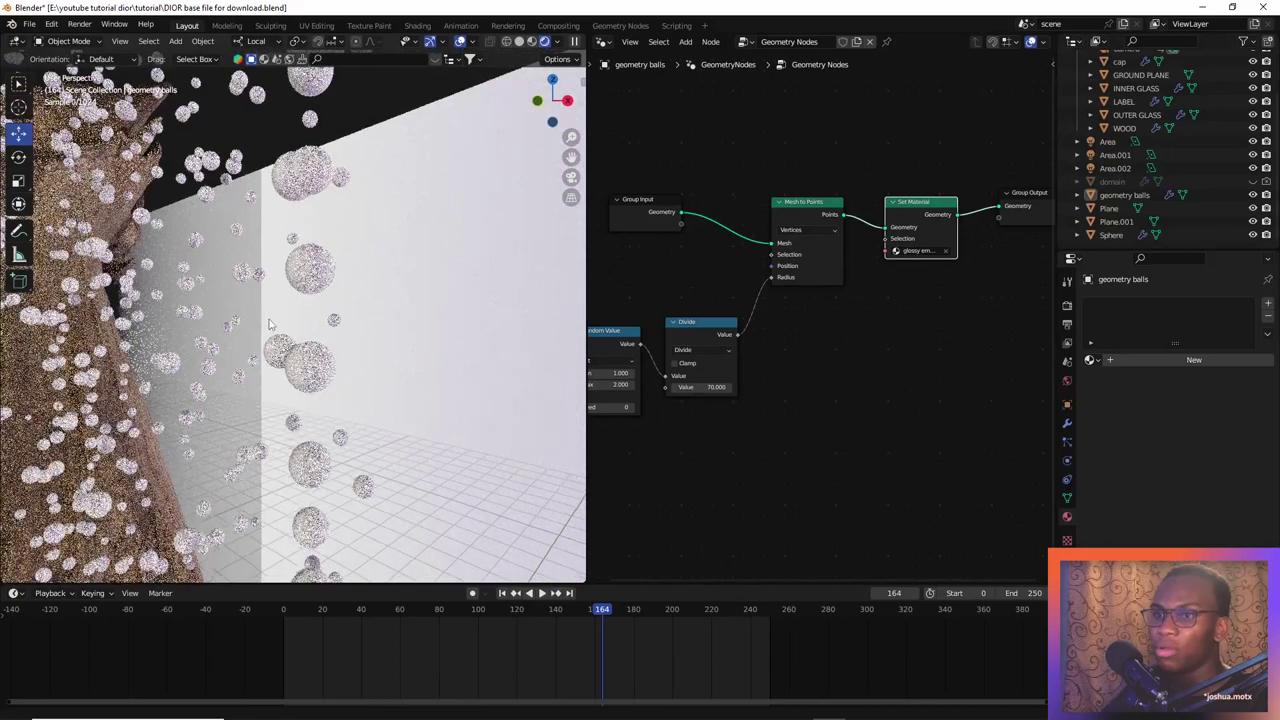
scroll(268, 323, down, 2)
key(z)
click(321, 313)
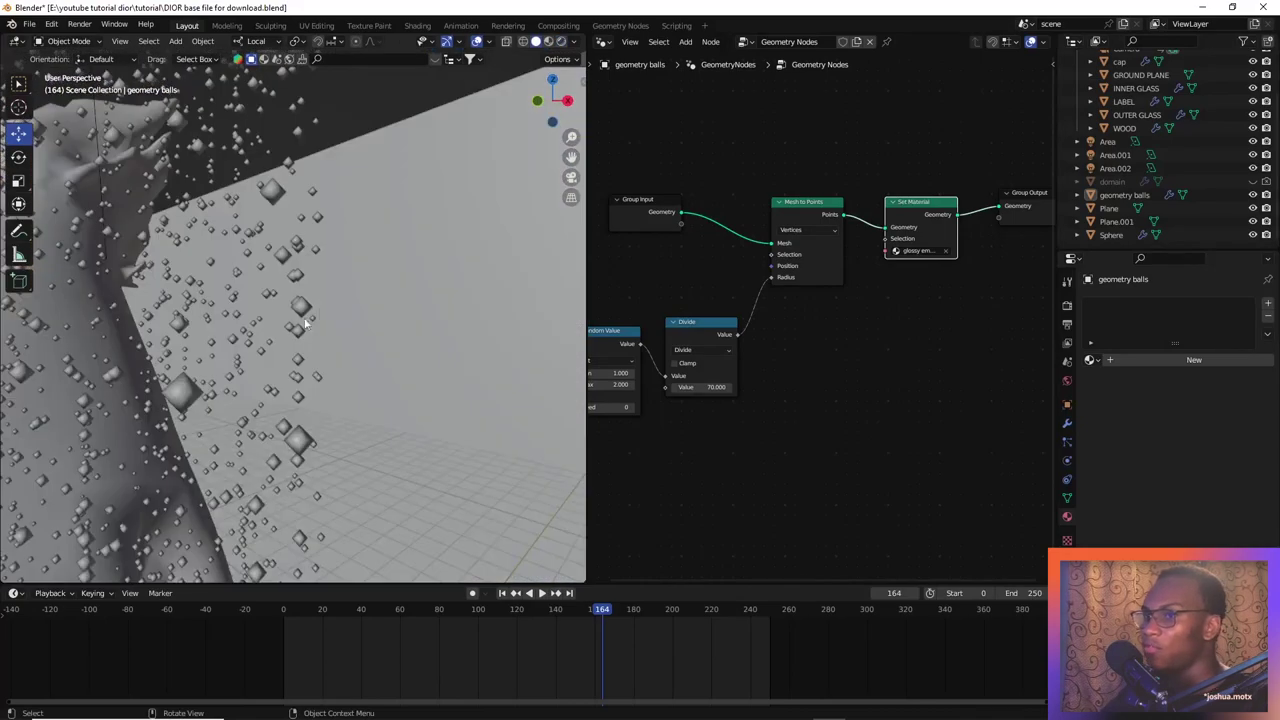
Select the Sphere above the wood and bring up its glossy emmisive material in the Shader Editor
click(297, 310)
shift+middle_drag(321, 230, 341, 305)
scroll(336, 328, down, 8)
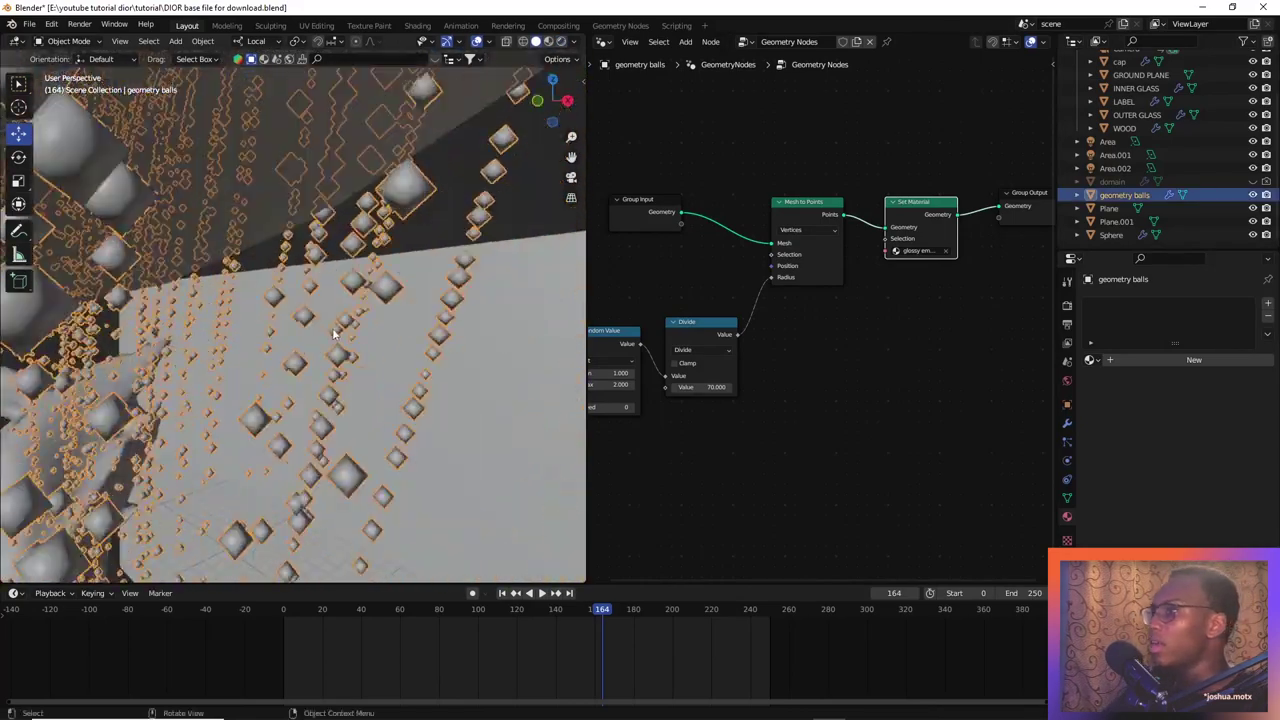
scroll(340, 280, up, 4)
click(305, 281)
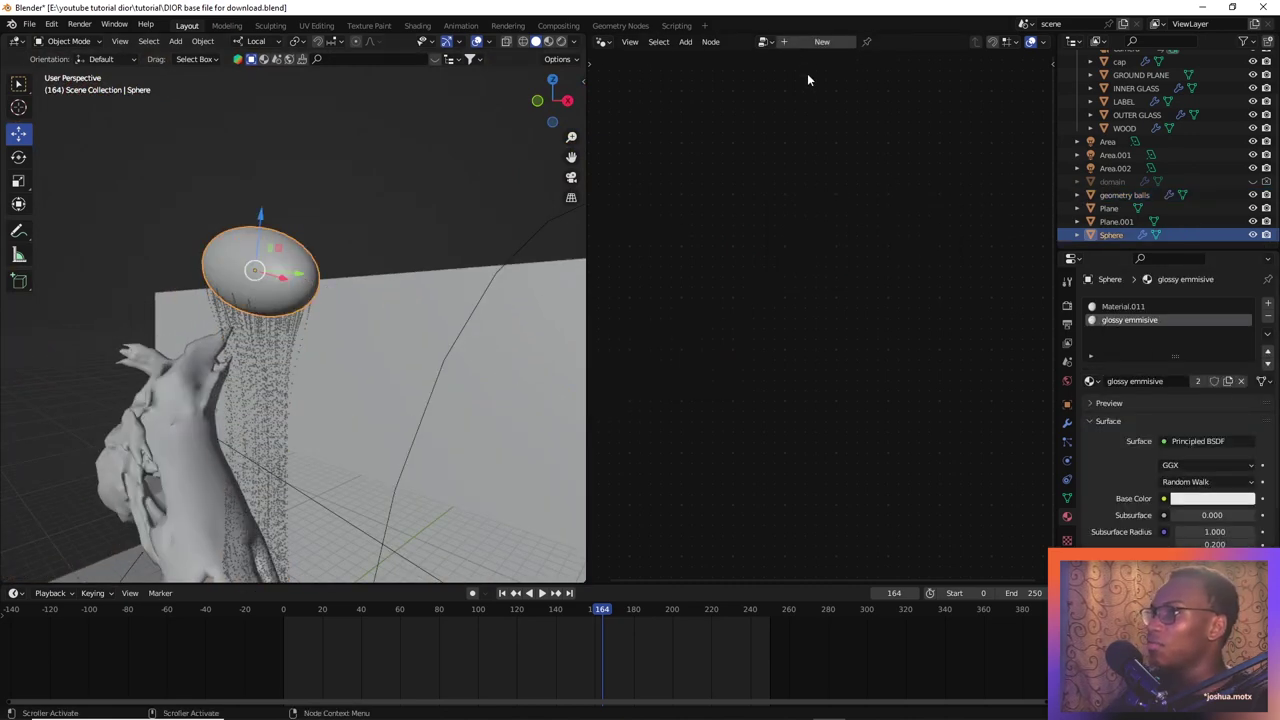
click(603, 42)
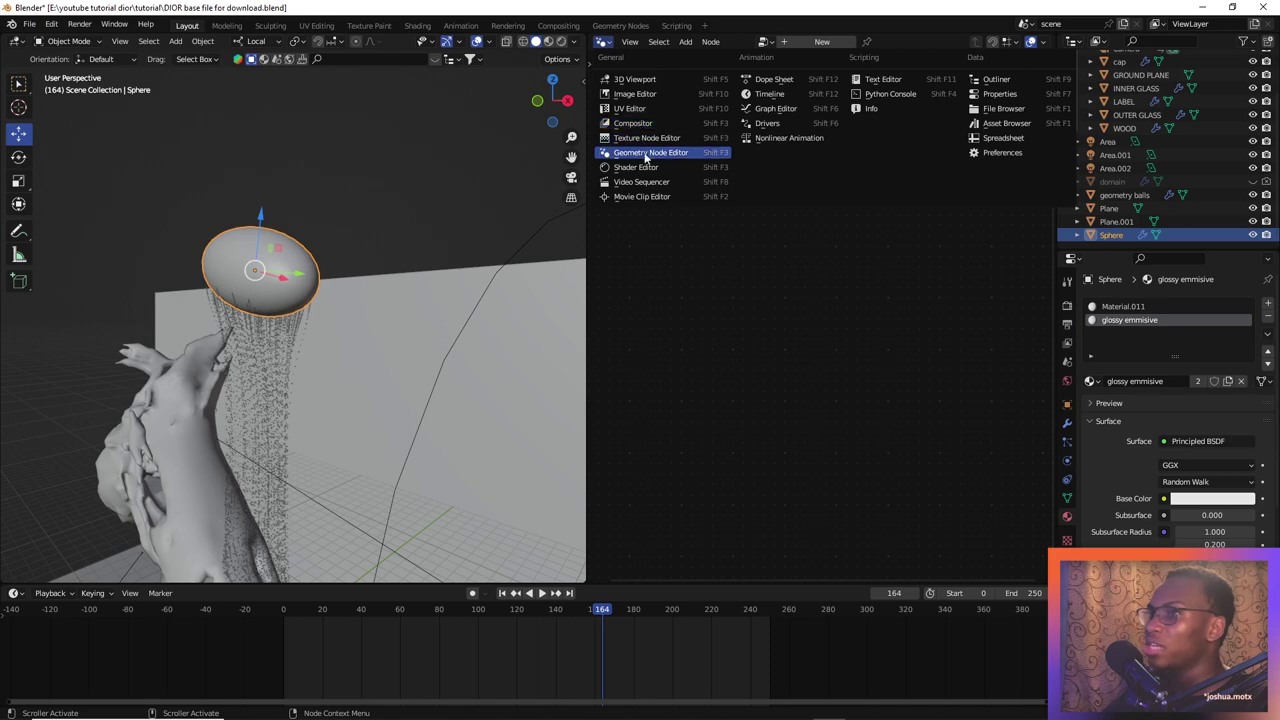
click(636, 167)
scroll(787, 346, down, 3)
drag(828, 186, 842, 177)
click(803, 155)
middle_drag(778, 190, 841, 180)
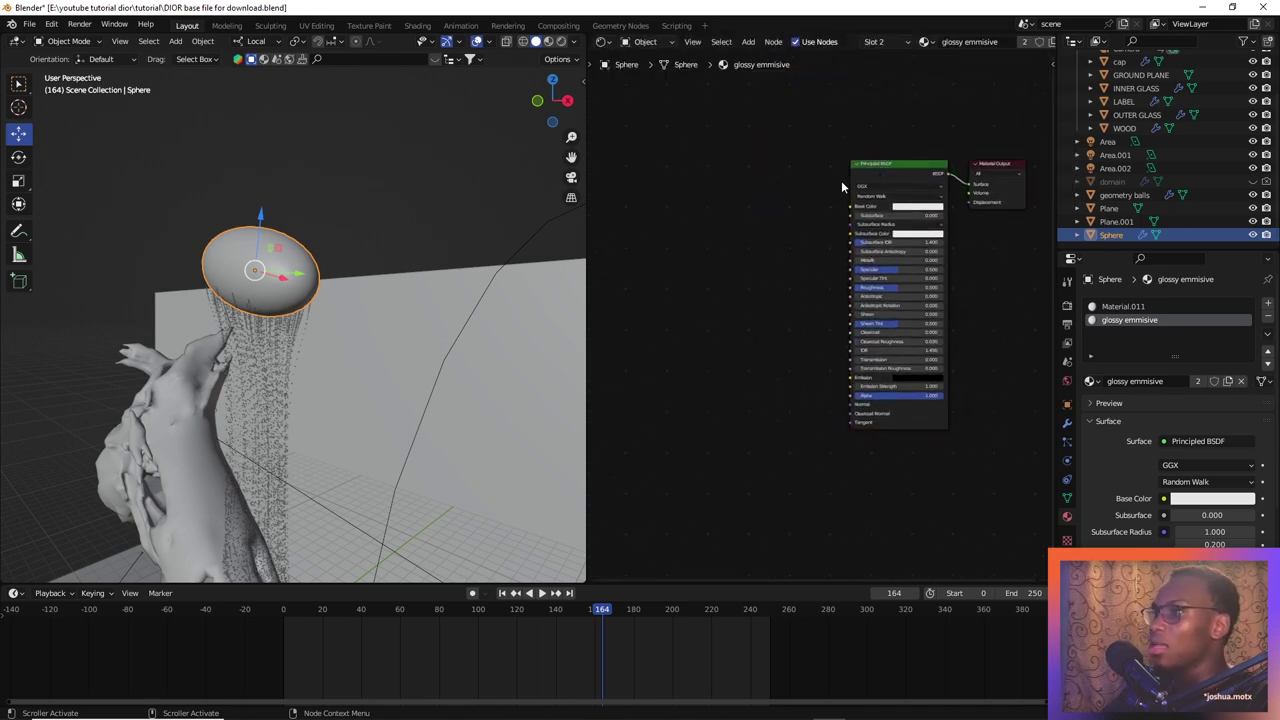
Show the viewport in rendered shading and set the Roughness of the glossy emmisive Principled BSDF to 0
scroll(830, 290, up, 2)
key(z)
click(262, 238)
scroll(275, 265, up, 2)
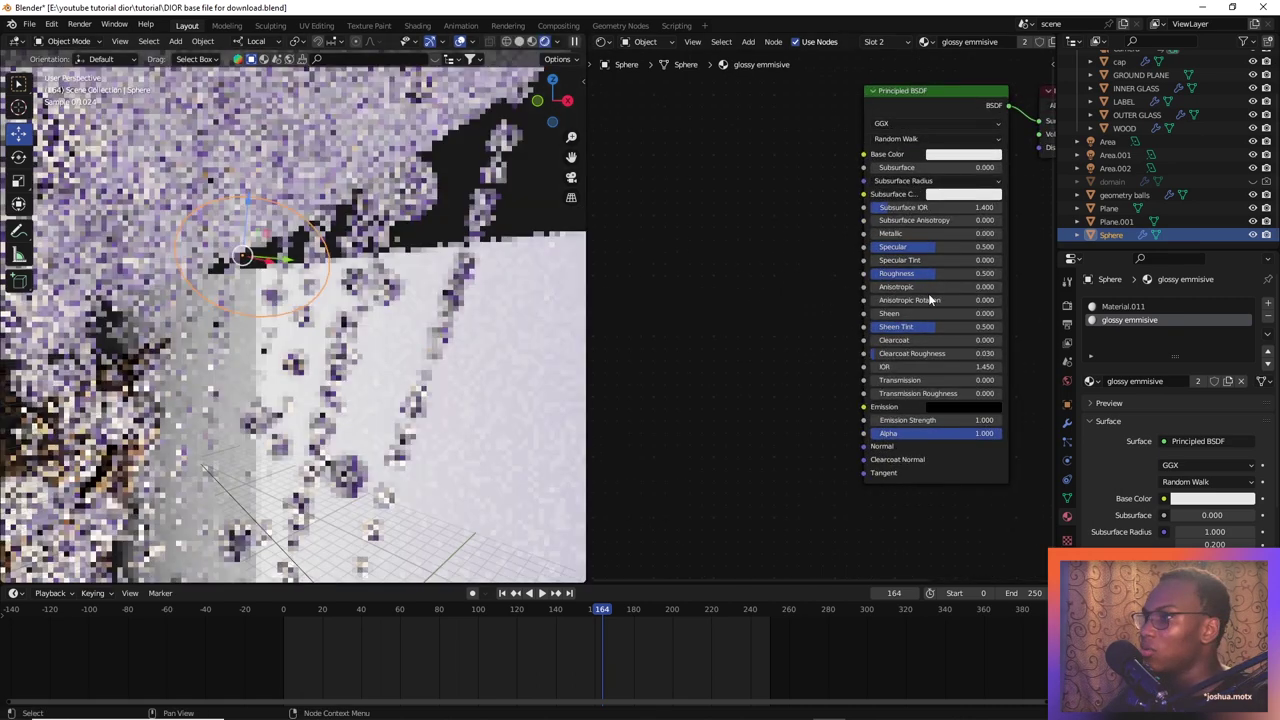
scroll(347, 310, up, 4)
scroll(351, 304, down, 2)
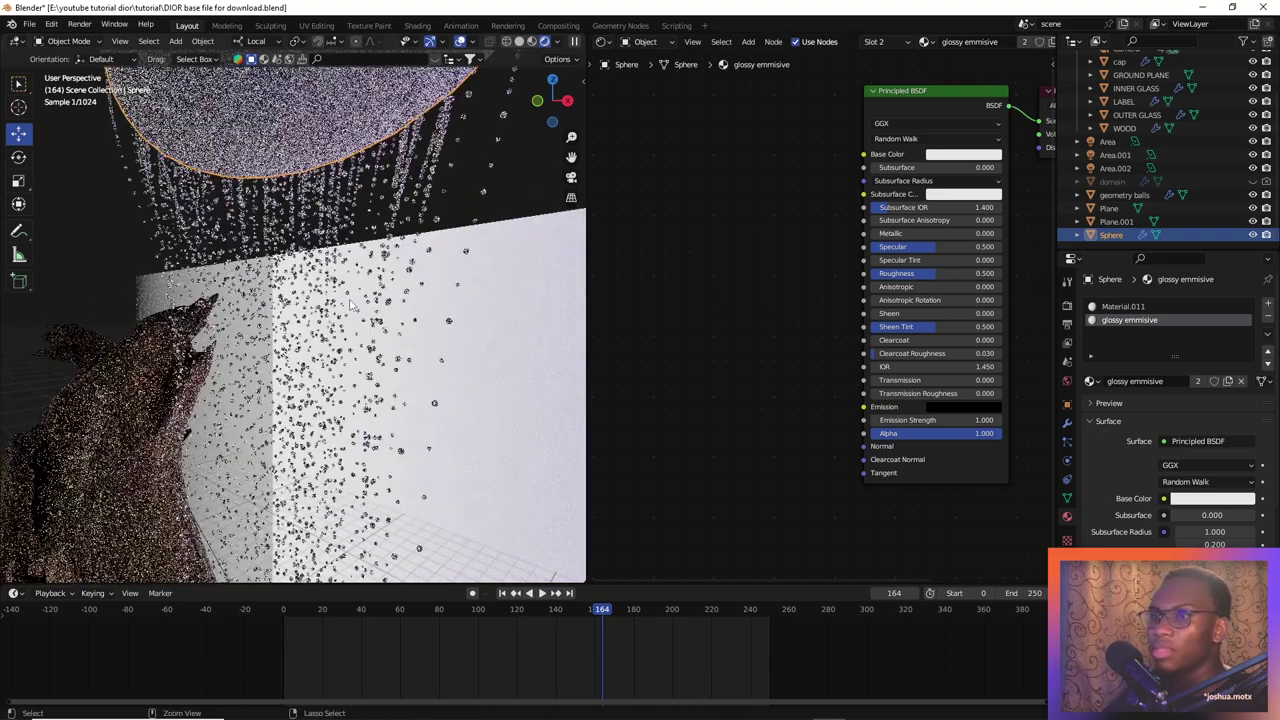
drag(925, 273, 870, 273)
scroll(316, 317, up, 5)
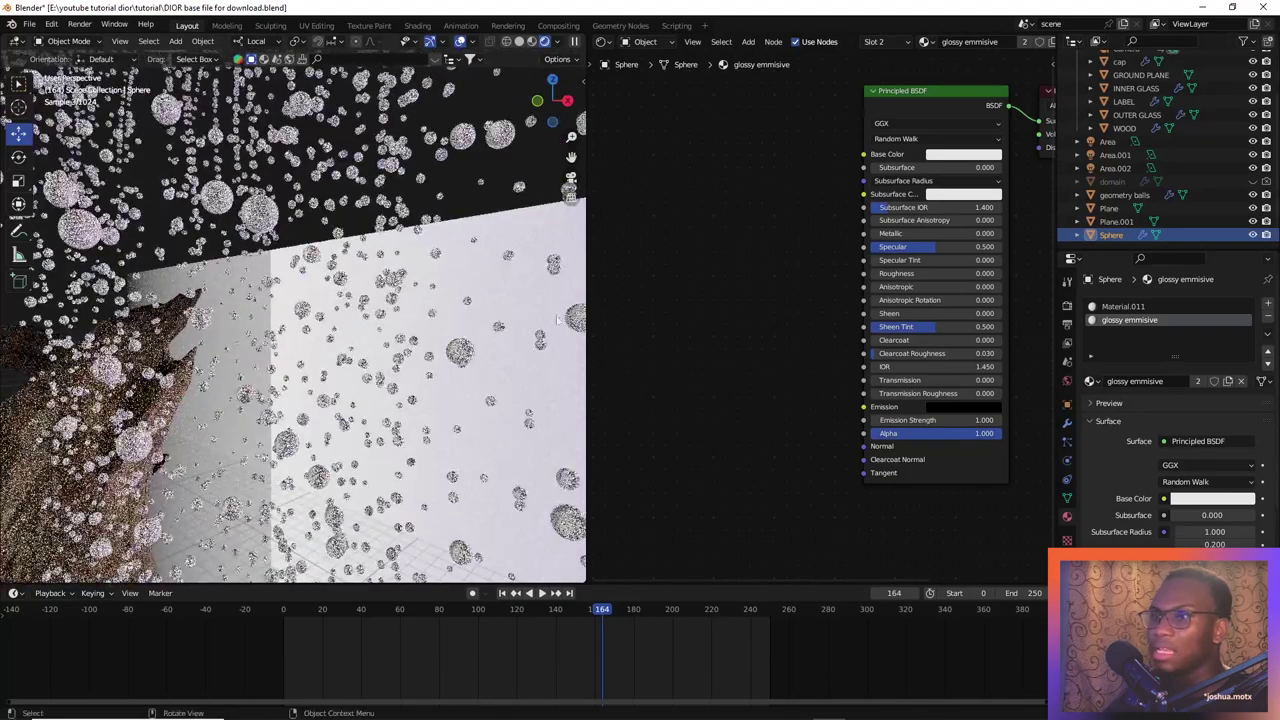
Set the material's Metallic value to about 0.97 and check the reflections on the points up close
drag(935, 233, 1059, 233)
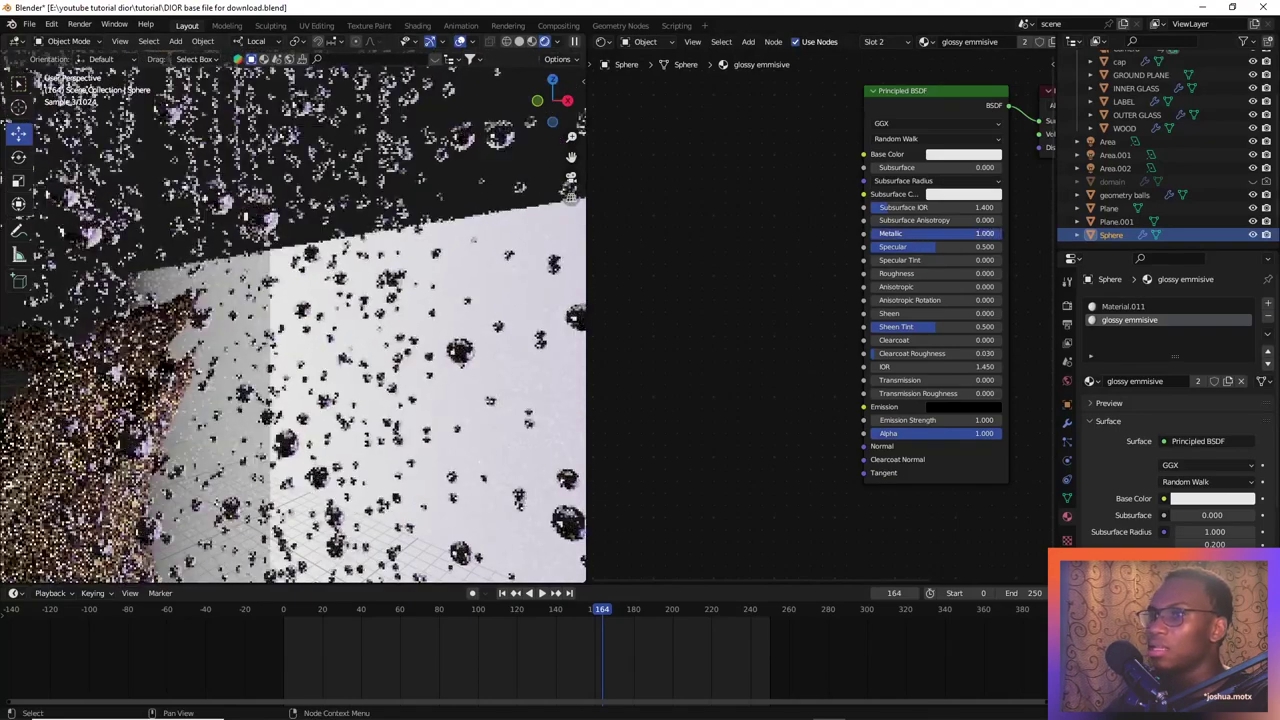
click(365, 253)
scroll(365, 253, down, 6)
mouse_move(377, 228)
middle_down()
mouse_move(345, 224)
mouse_move(377, 224)
middle_up()
scroll(367, 255, up, 4)
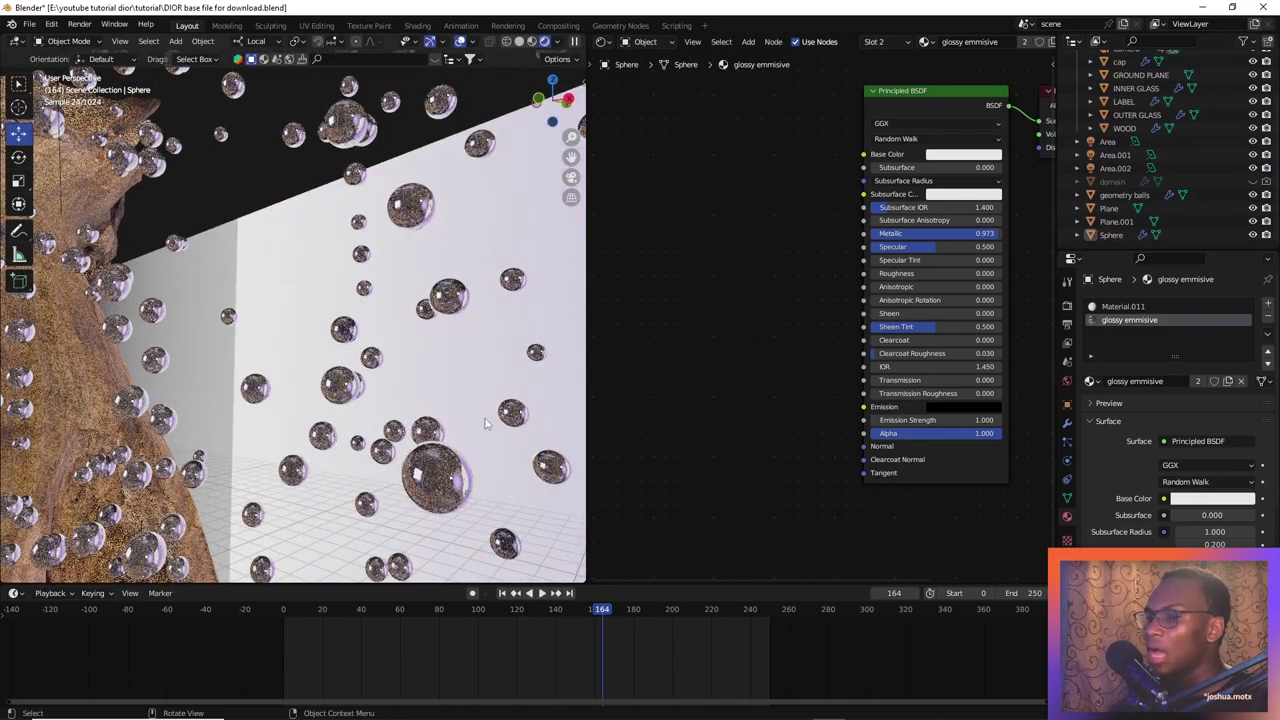
Add a Layer Weight node beside the Principled BSDF in the glossy emmisive material
key(shift+a)
click(790, 206)
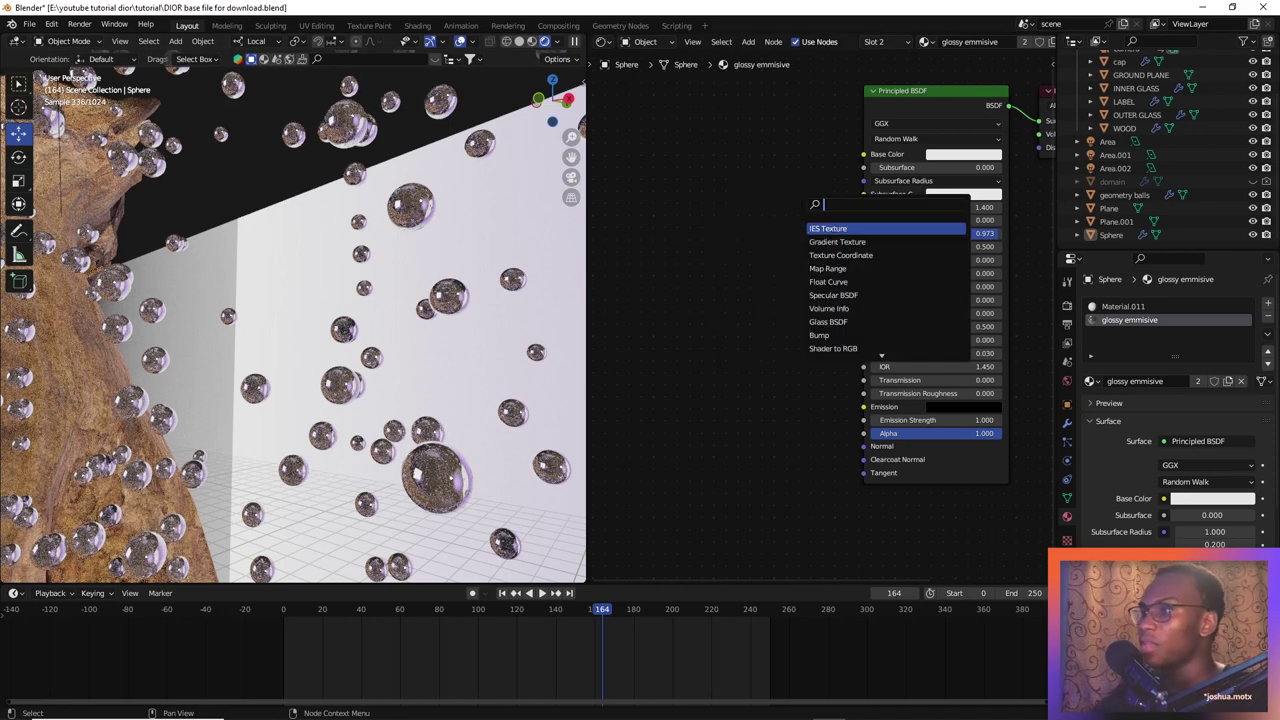
text(lay)
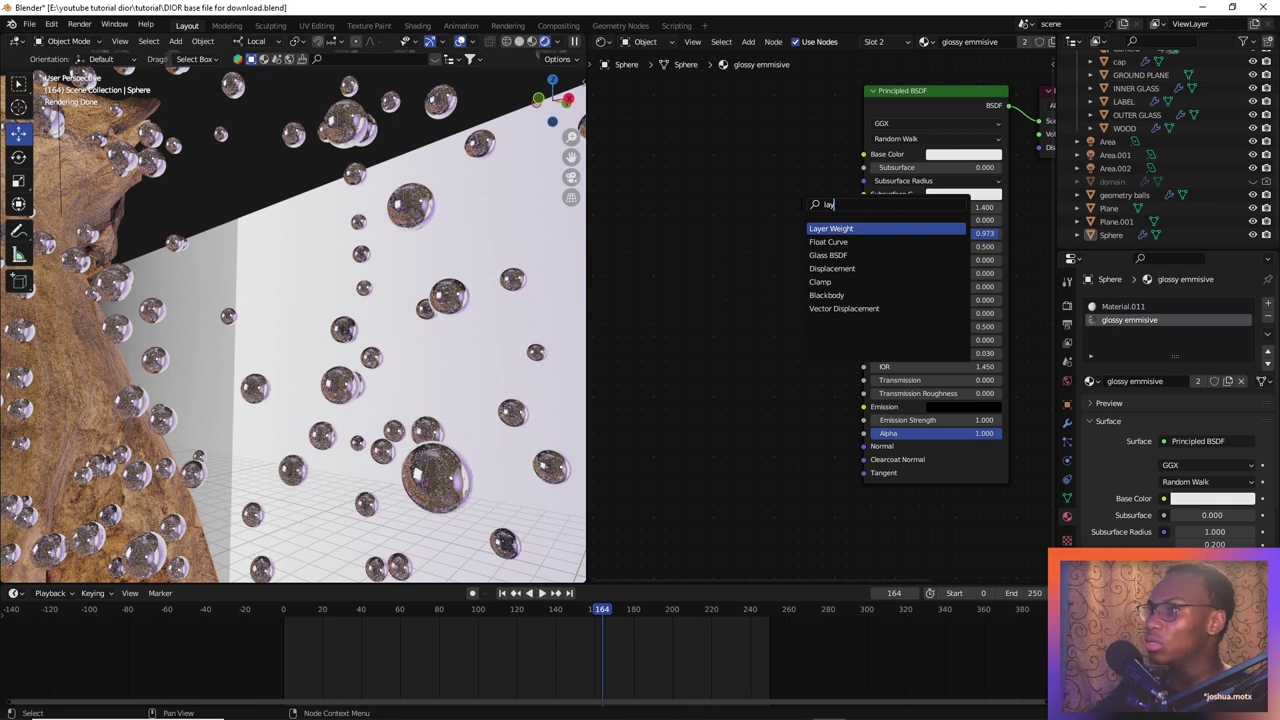
key(Return)
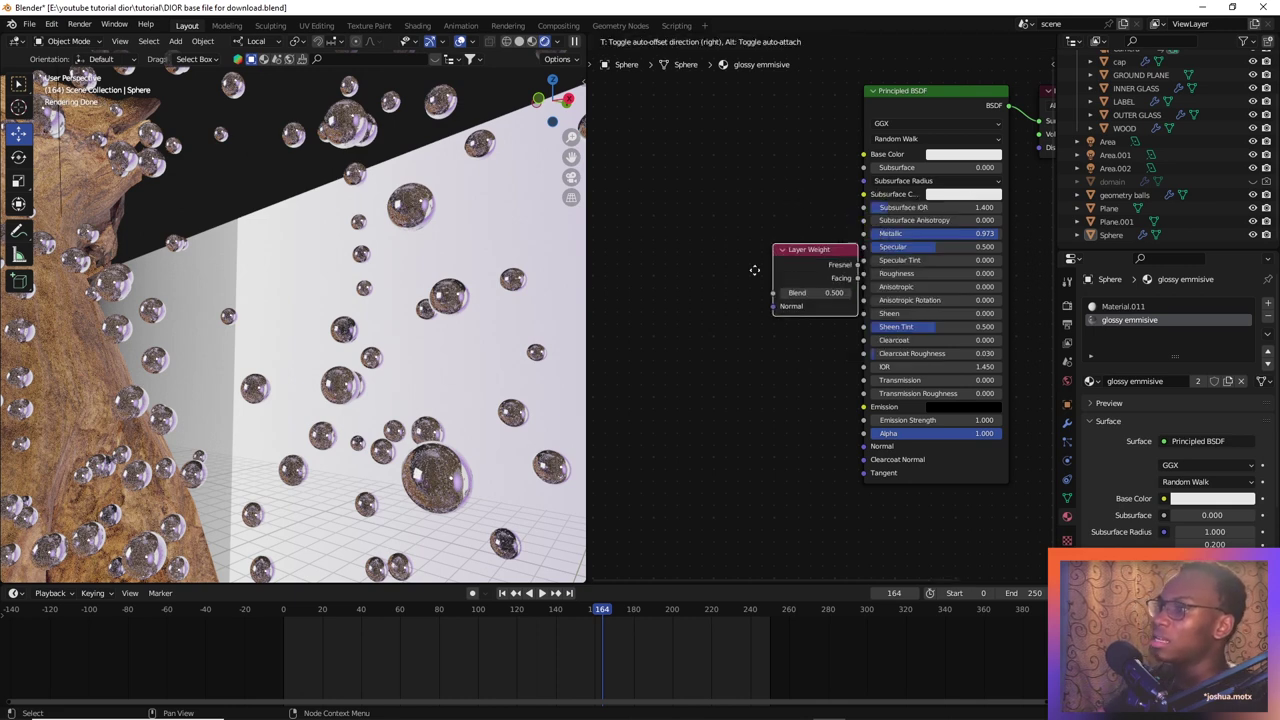
click(720, 312)
Add a ColorRamp node, feeding Layer Weight's Fresnel into its Fac and its Color into the Principled BSDF's Emission
key(shift+a)
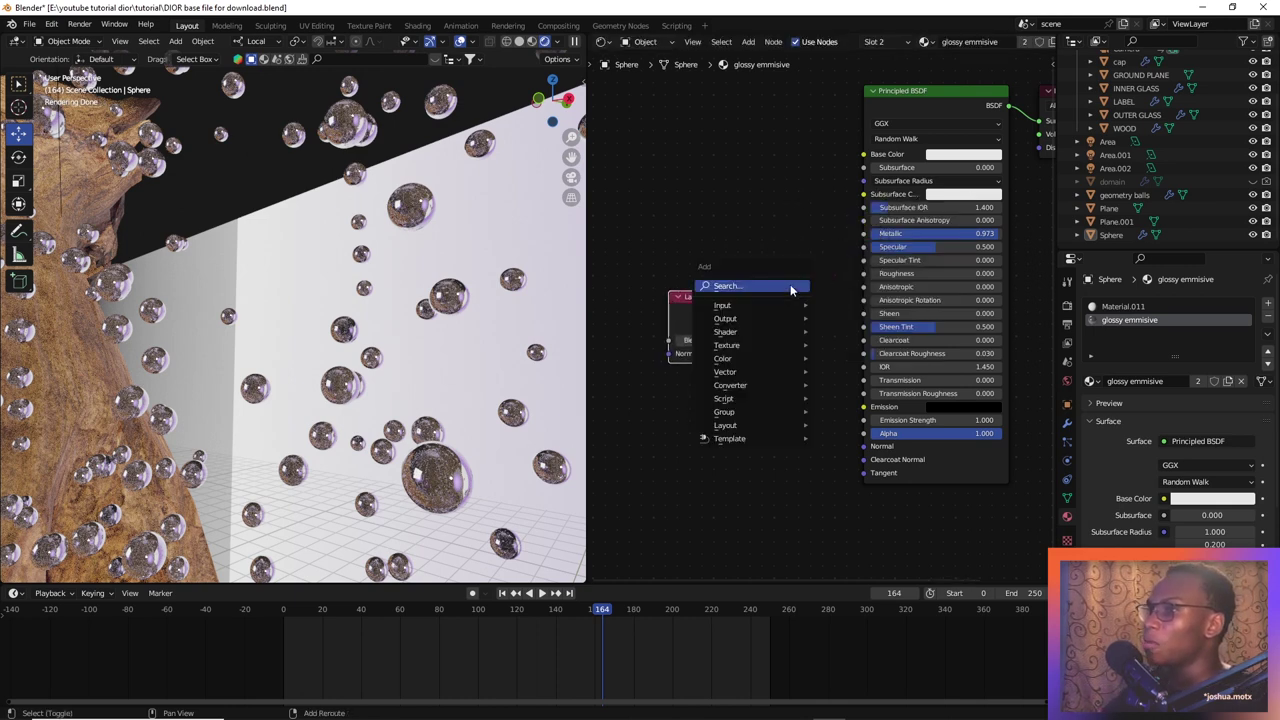
click(790, 284)
text(co)
key(Return)
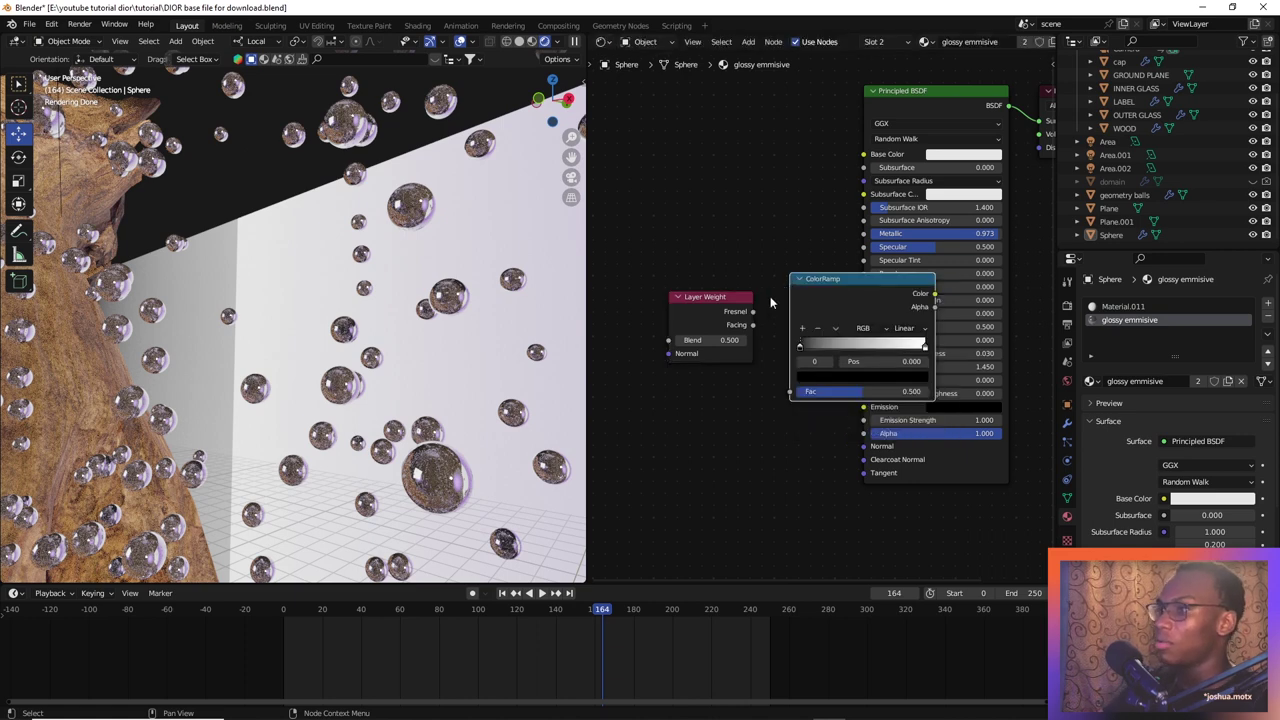
drag(753, 312, 790, 392)
drag(857, 293, 725, 451)
drag(802, 451, 864, 409)
Drive the ColorRamp from the Layer Weight's Facing output instead, and move the black stop to about 0.255
middle_drag(655, 514, 714, 428)
mouse_move(727, 418)
mouse_down()
mouse_move(790, 418)
mouse_move(732, 418)
mouse_up()
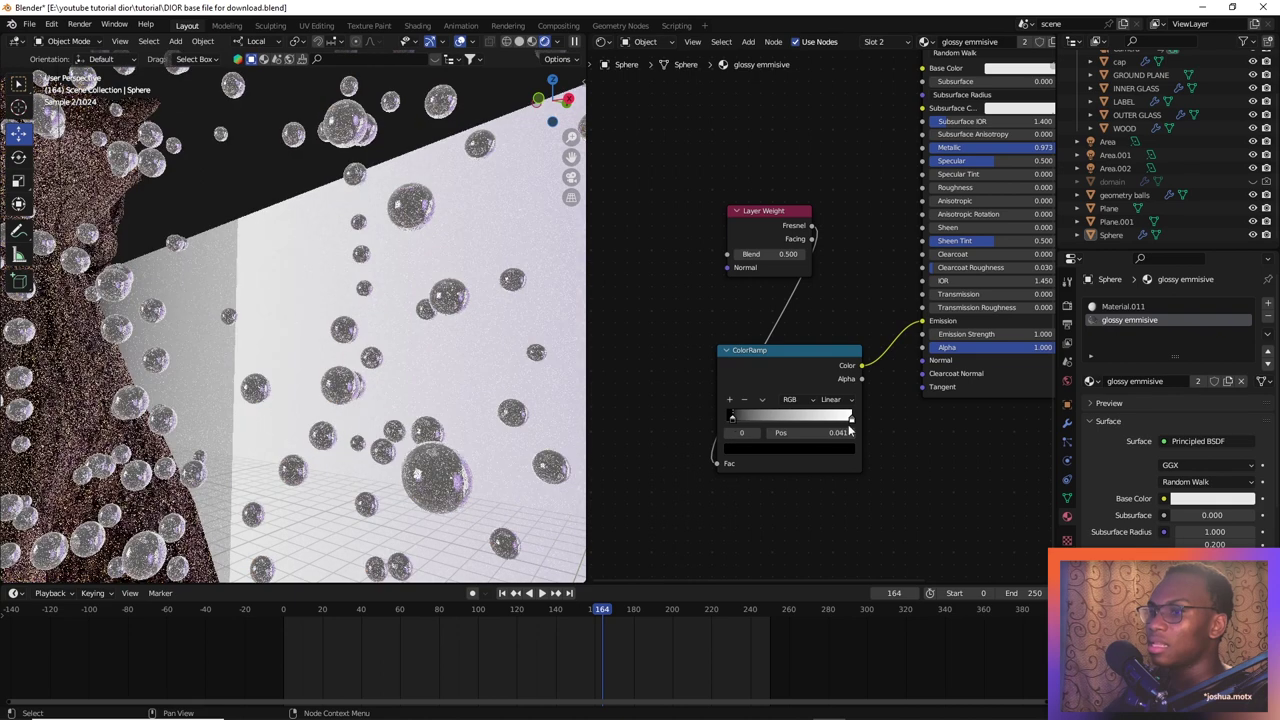
mouse_move(851, 418)
mouse_down()
mouse_move(828, 427)
mouse_move(856, 420)
mouse_up()
drag(820, 384, 837, 380)
drag(811, 239, 734, 457)
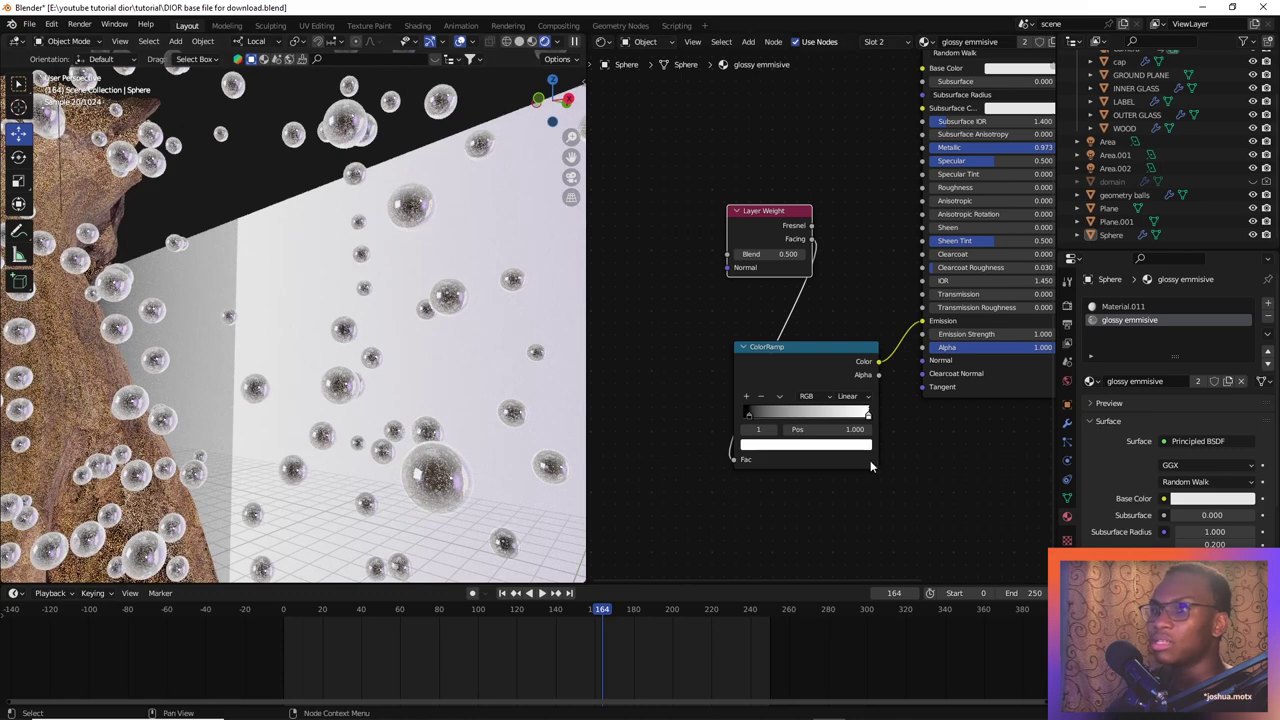
drag(752, 415, 786, 415)
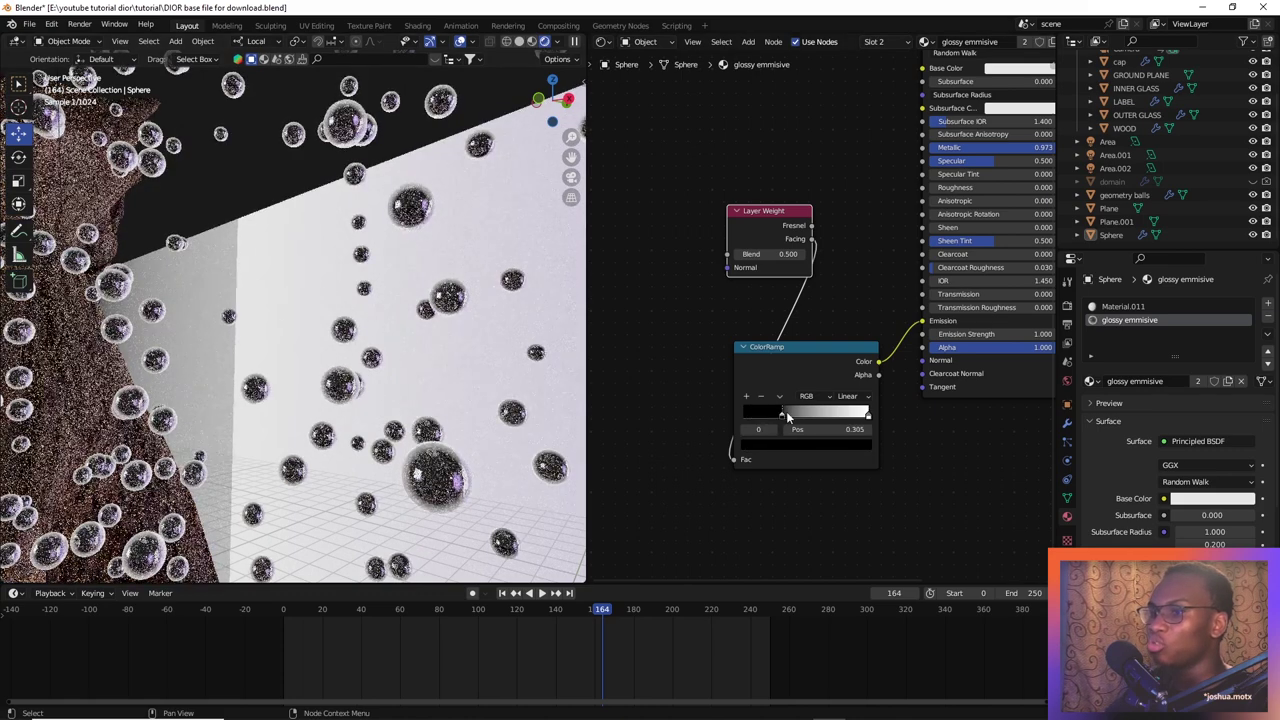
drag(784, 413, 781, 419)
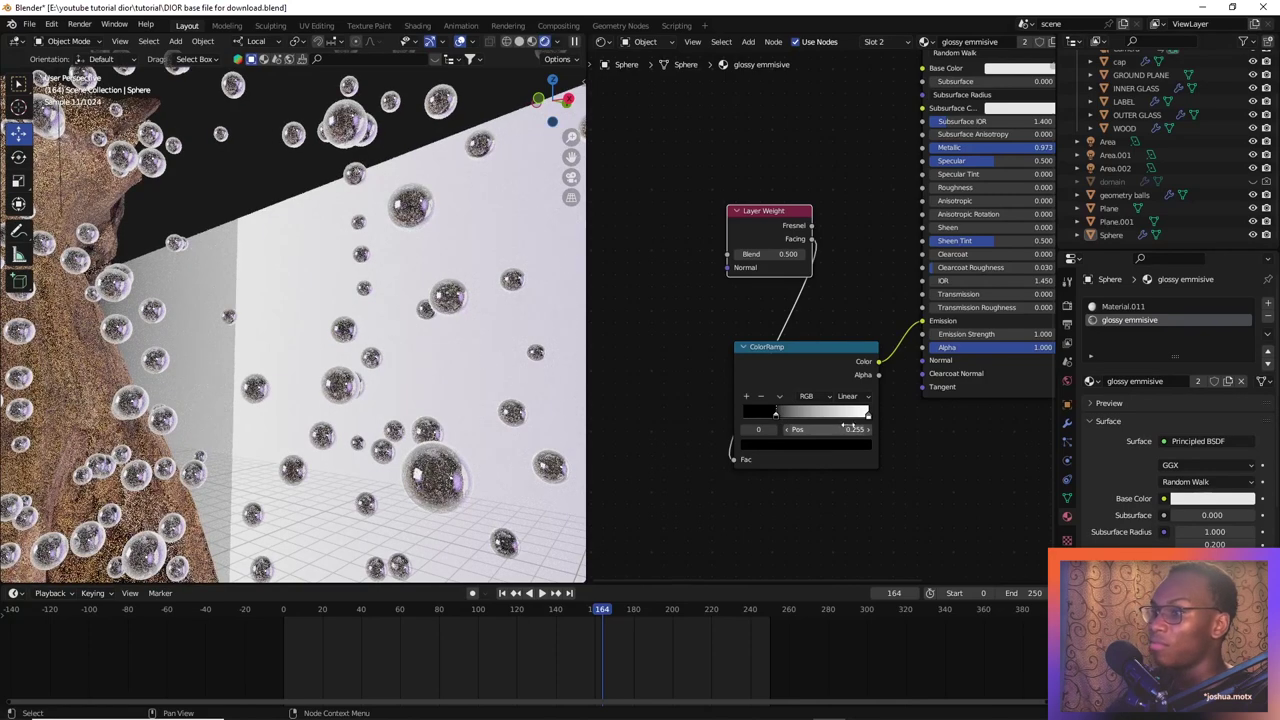
Change the ColorRamp's white stop to pink, about hex FF55CF, with the points viewed up close
click(867, 417)
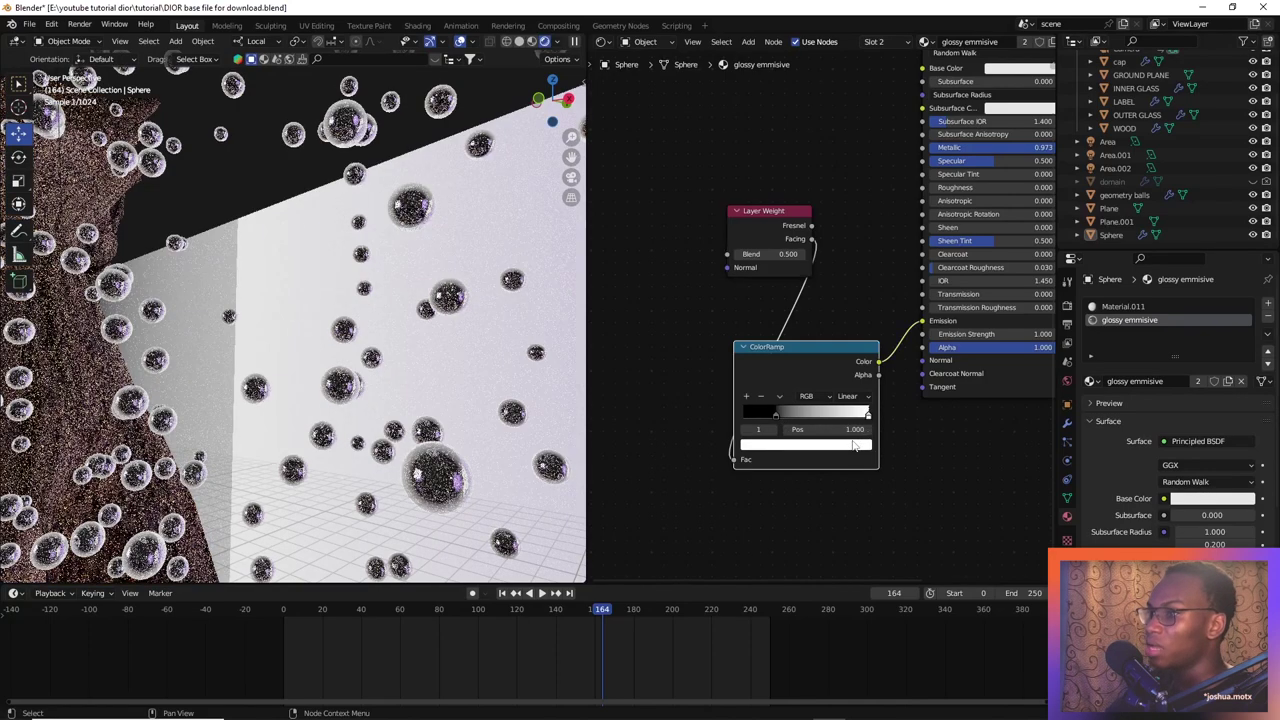
scroll(365, 380, down, 6)
mouse_move(364, 379)
middle_down()
mouse_move(420, 372)
mouse_move(352, 358)
middle_up()
scroll(191, 338, up, 6)
scroll(188, 340, down, 2)
middle_drag(187, 340, 237, 307)
click(808, 446)
drag(792, 335, 813, 342)
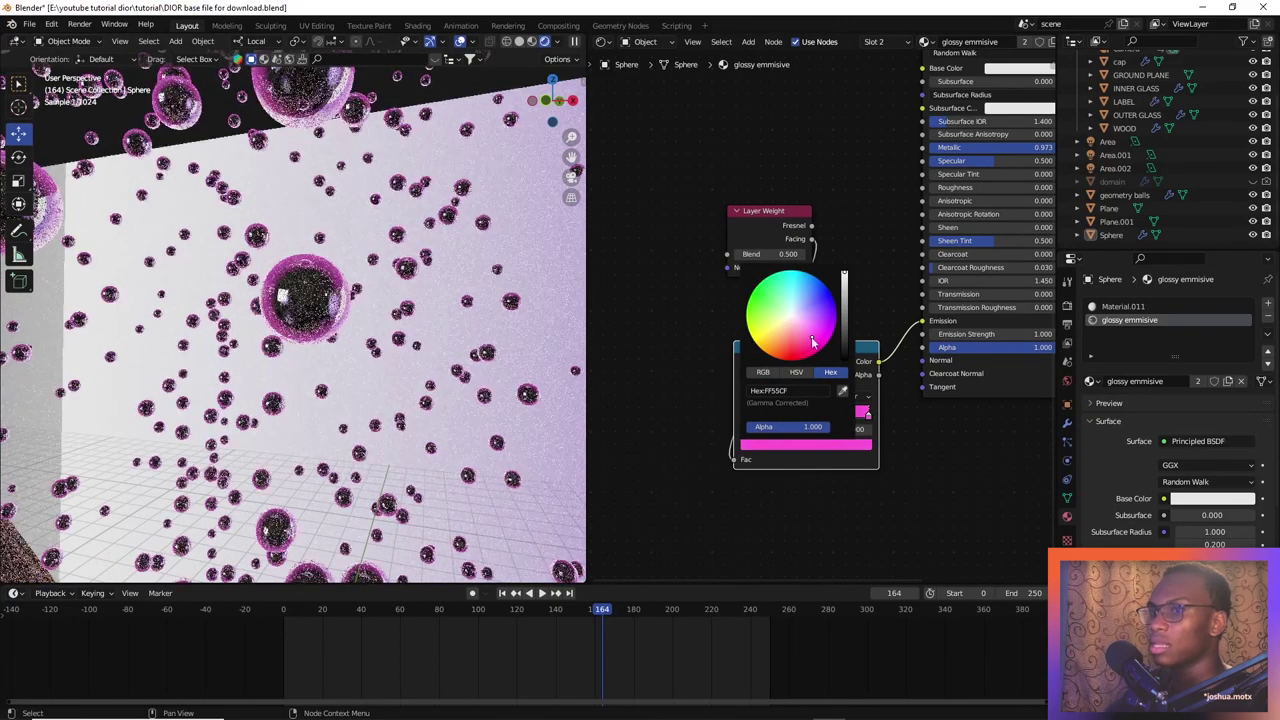
Return the viewport to solid shading near the wood's opening and leave nothing selected
scroll(332, 434, down, 8)
mouse_move(332, 434)
middle_down()
mouse_move(353, 426)
mouse_move(374, 350)
mouse_move(327, 405)
mouse_move(257, 294)
middle_up()
key(z)
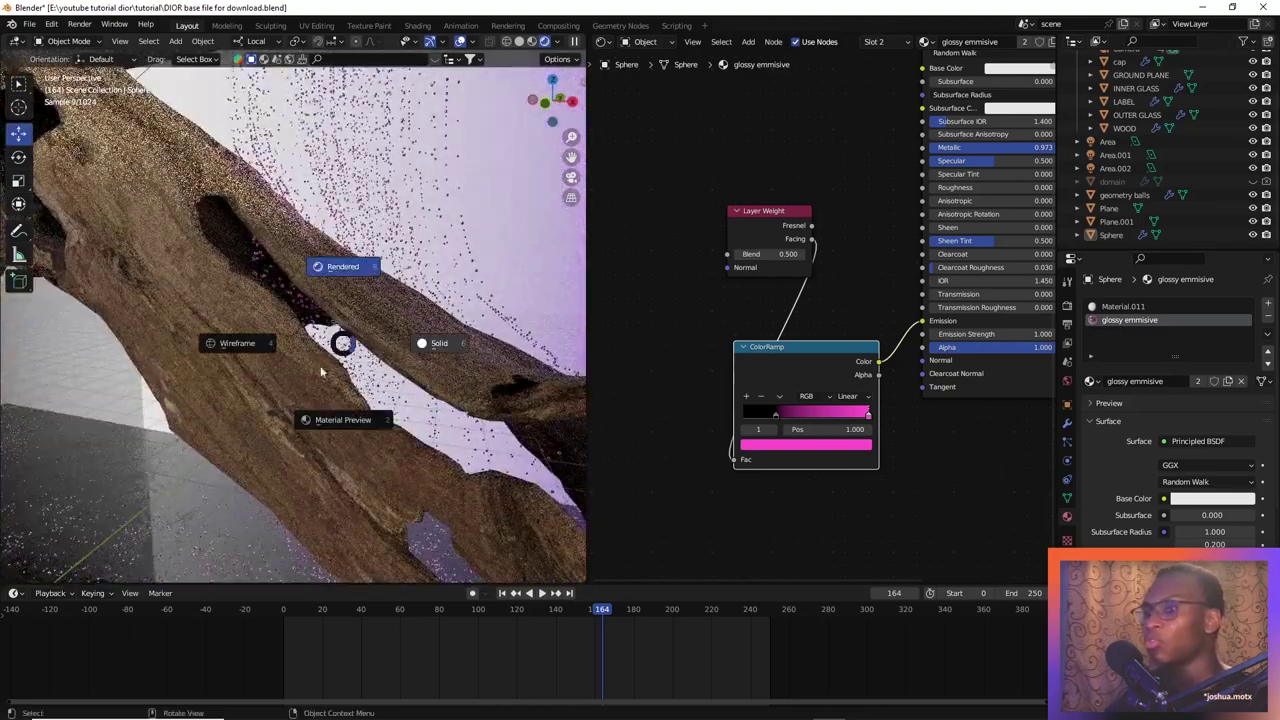
click(400, 372)
click(306, 325)
click(250, 256)
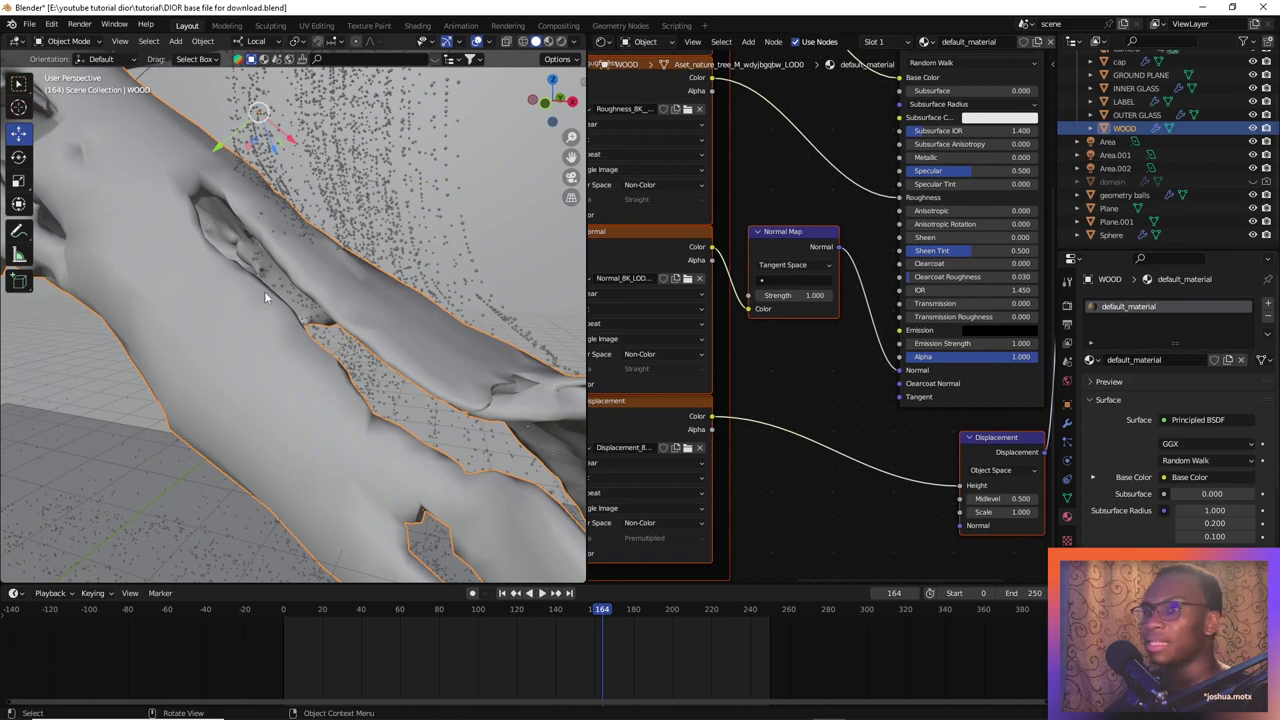
key(alt+a)
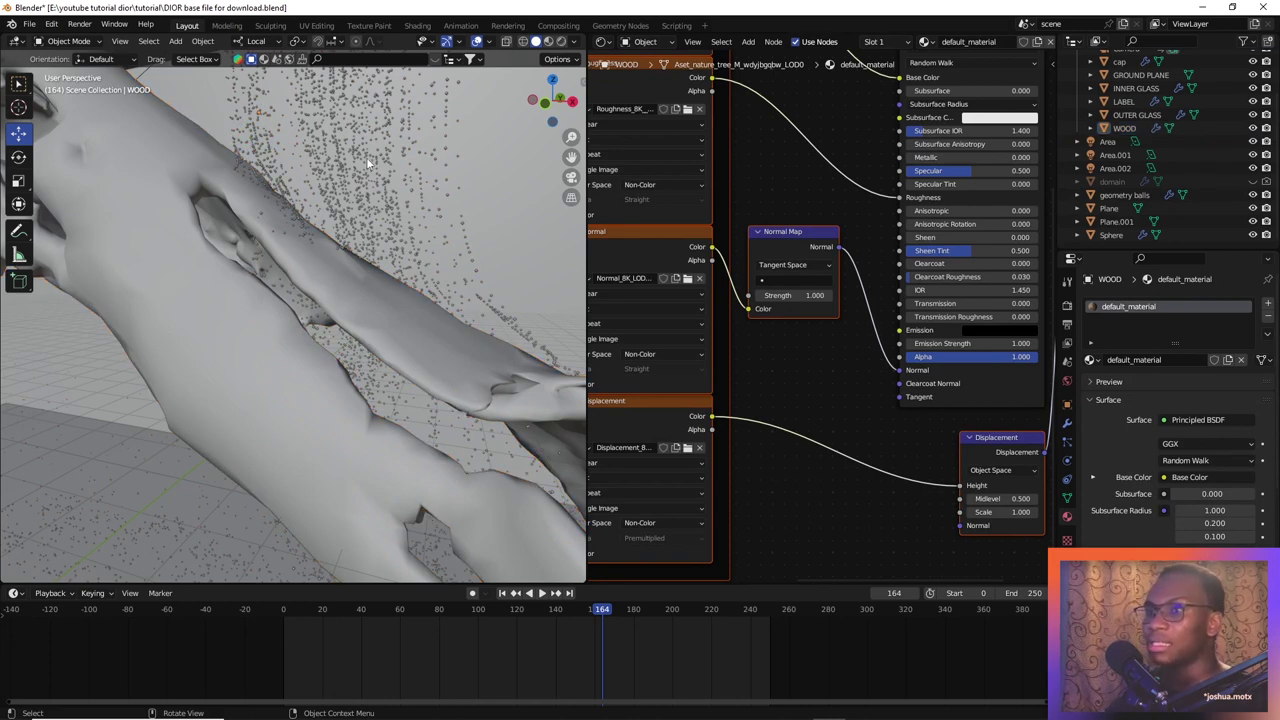
middle_drag(471, 336, 252, 342)
Select the WOOD object and snap the 3D cursor to it
key(shift+a)
click(274, 248)
key(KP_Decimal)
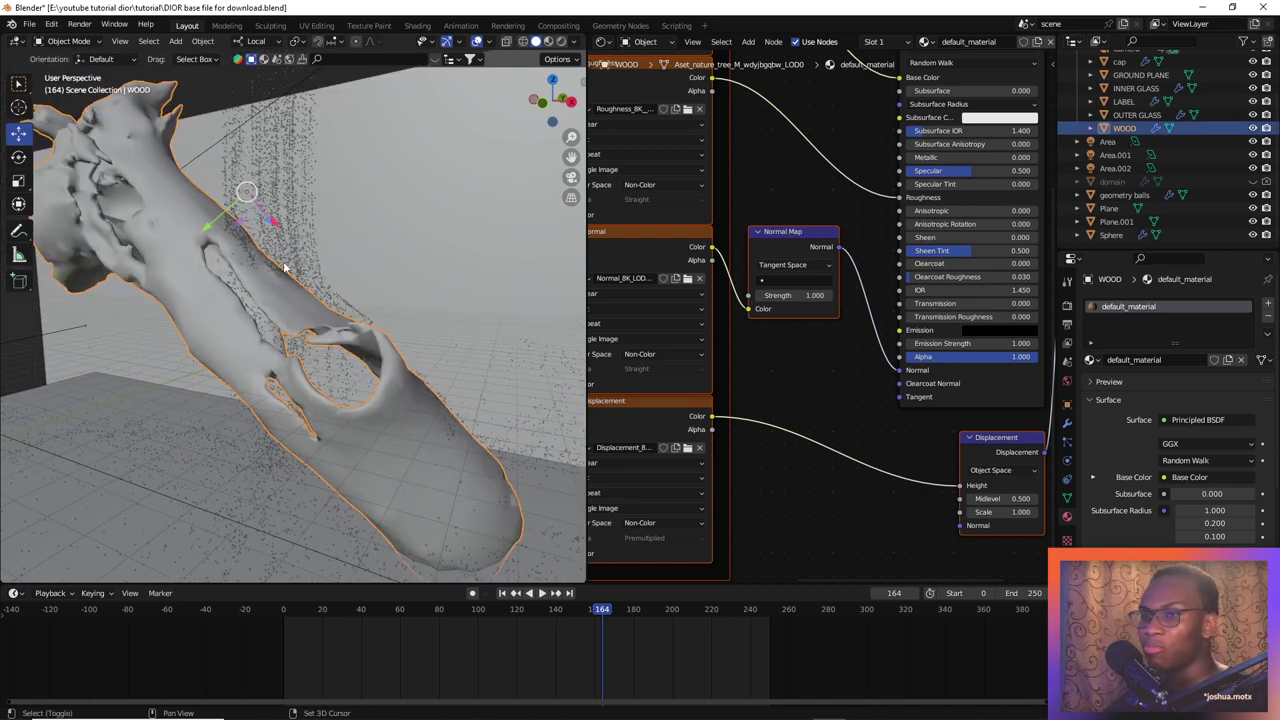
key(shift+s)
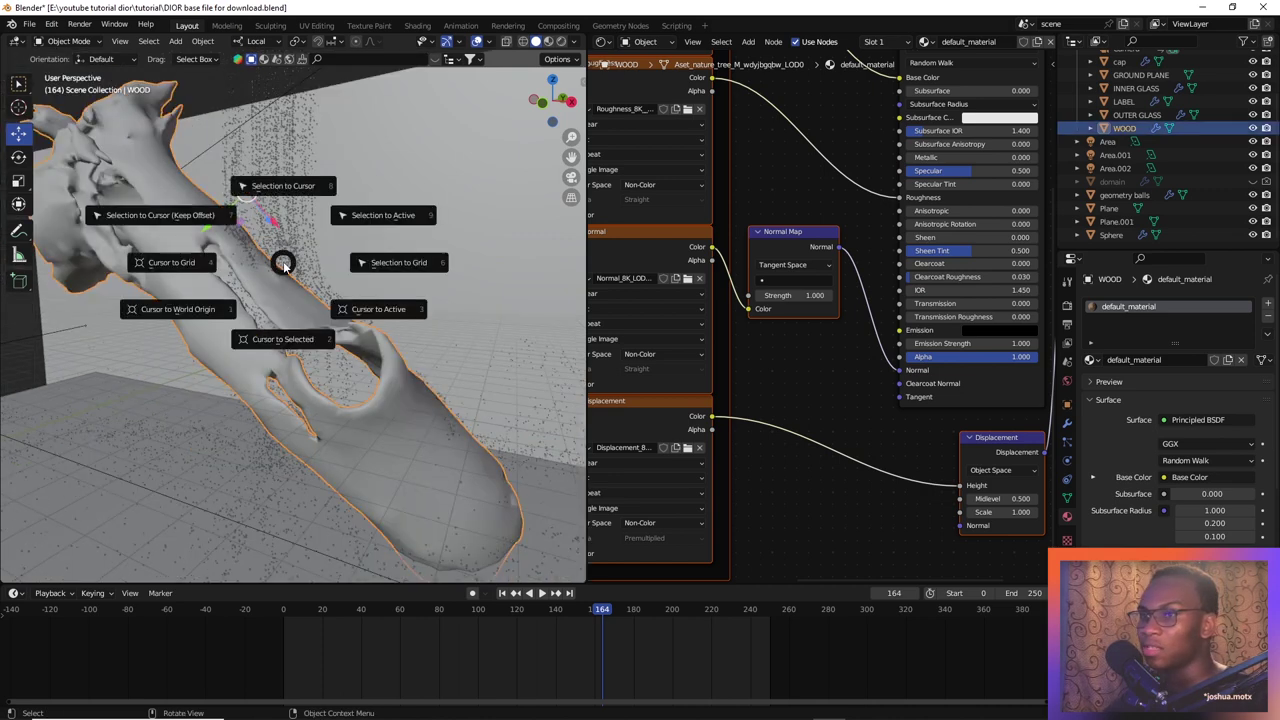
click(278, 325)
Add a point light at the 3D cursor and move it straight down along Z into the wood's hollow
shift+middle_drag(236, 214, 255, 227)
key(shift+a)
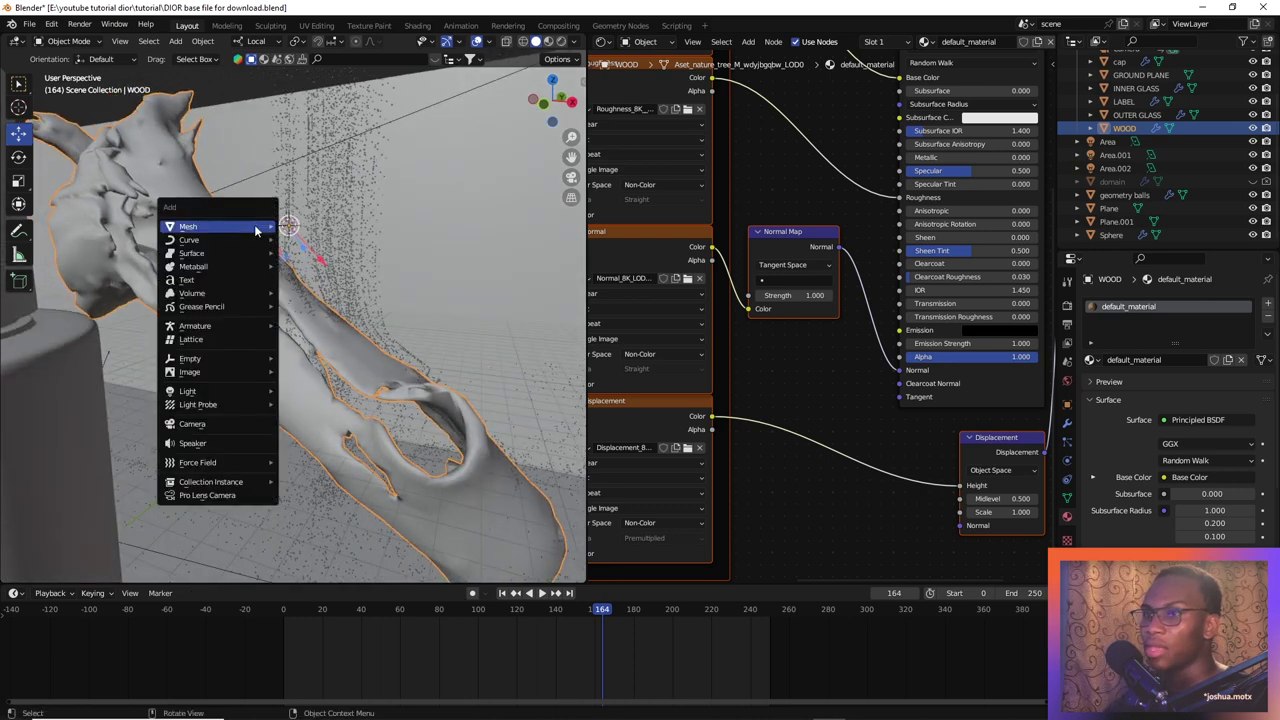
mouse_move(238, 391)
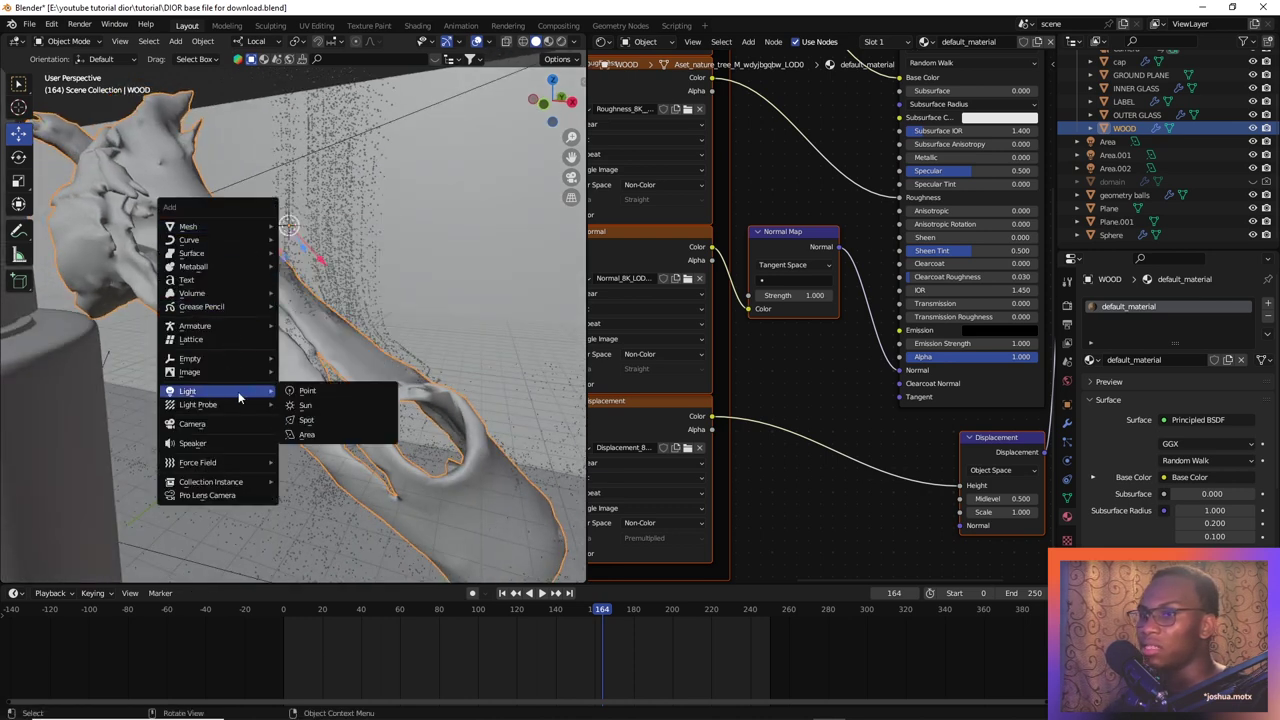
click(327, 391)
key(g)
key(z)
key(z)
click(358, 343)
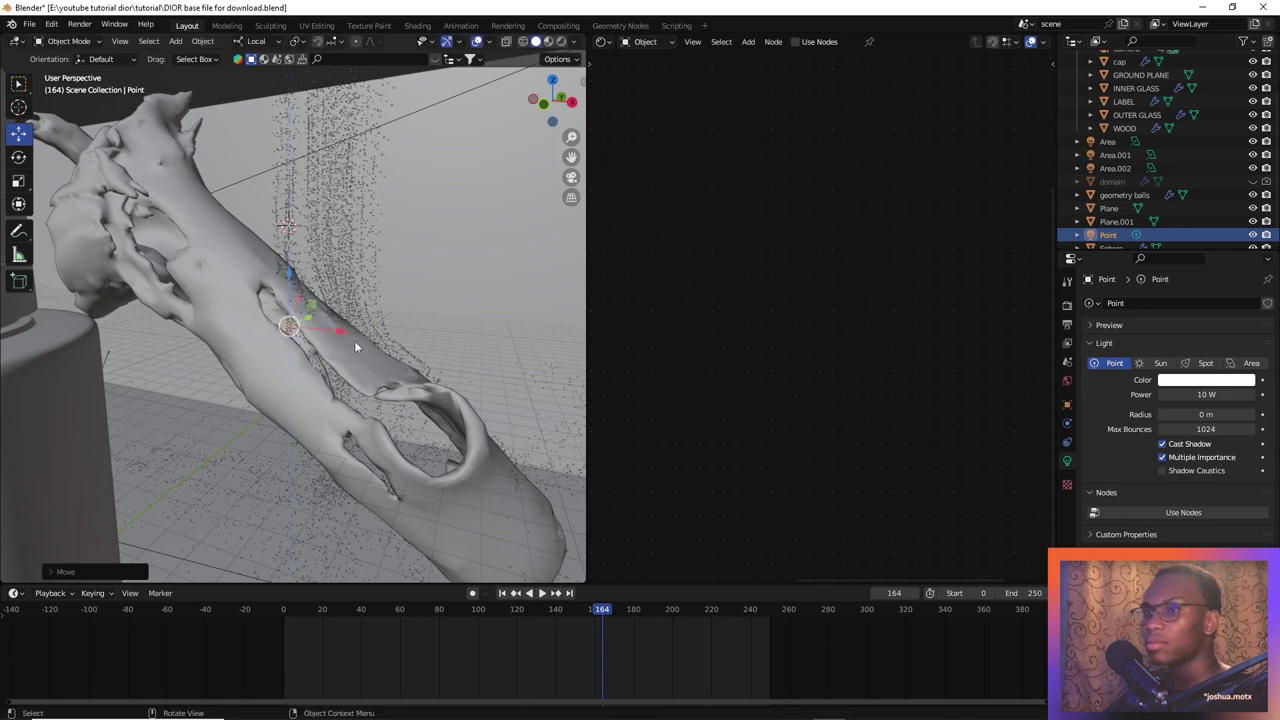
shift+middle_drag(354, 340, 374, 381)
Give the point light a pink colour, 15.6 W power and 0.78 m radius, and preview it in rendered shading
drag(1189, 414, 1222, 394)
click(1216, 381)
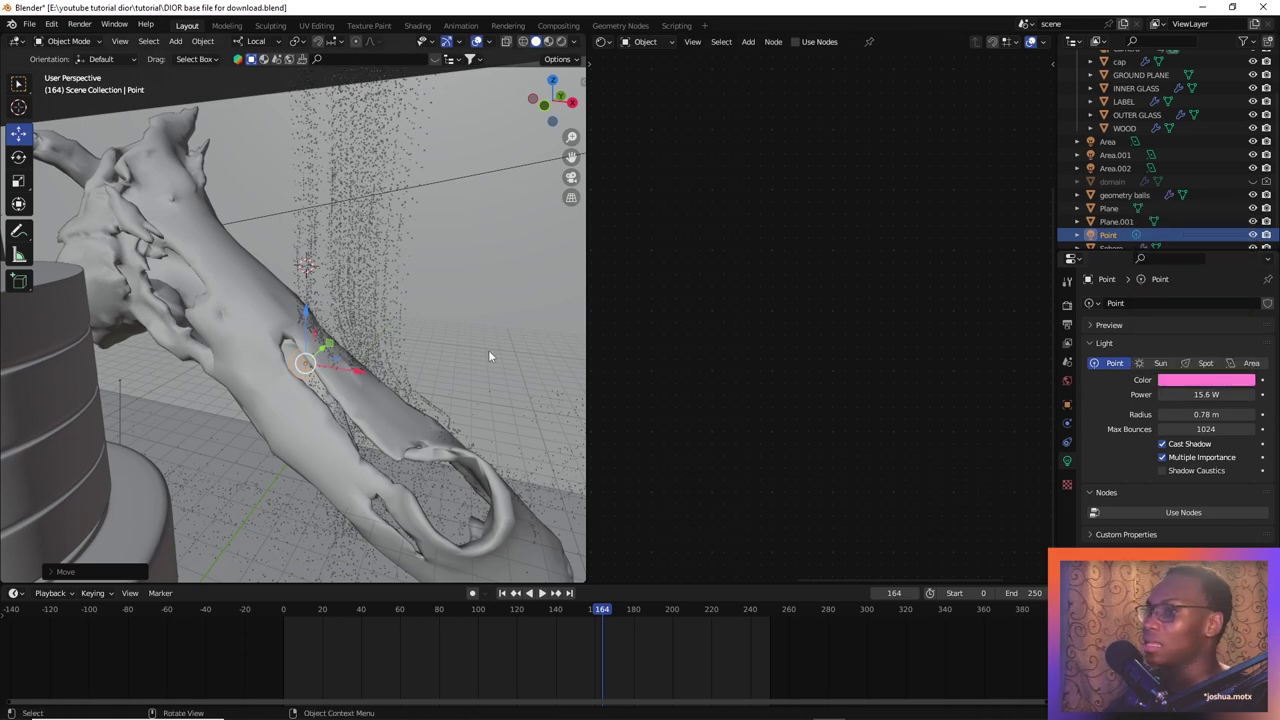
key(z)
click(474, 228)
scroll(448, 319, up, 3)
middle_drag(455, 358, 425, 335)
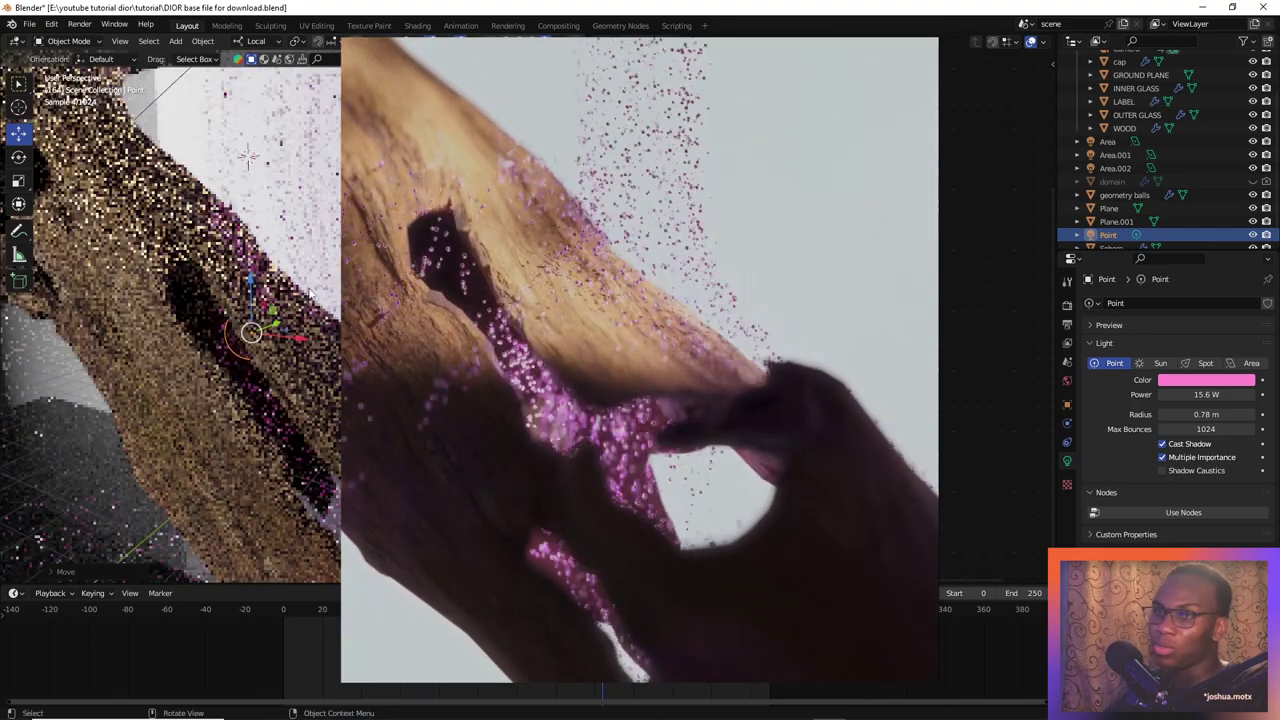
middle_drag(320, 374, 325, 371)
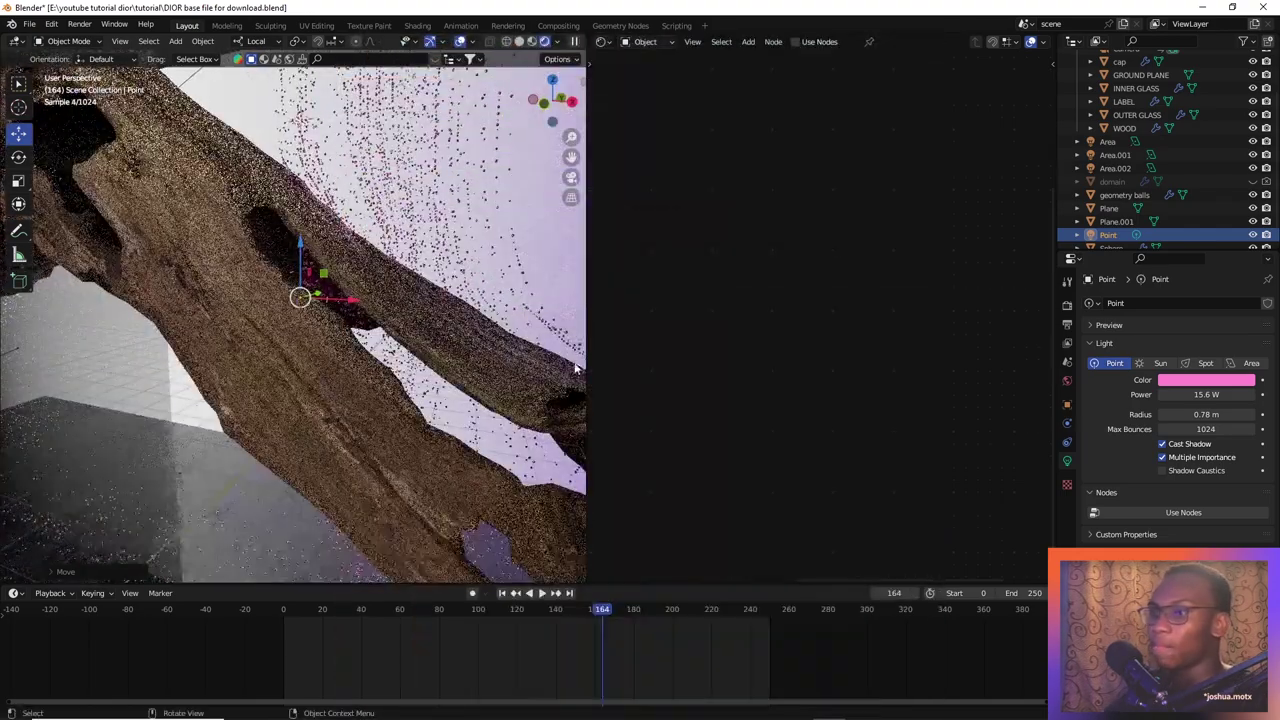
Set the point light's power to 272.7 W and radius to 2.16 m, and return to solid shading with nothing selected
mouse_move(1204, 394)
mouse_down()
mouse_move(1275, 394)
mouse_move(1246, 416)
mouse_move(1204, 396)
mouse_move(1245, 394)
mouse_up()
key(z)
click(516, 322)
mouse_move(516, 322)
middle_down()
mouse_move(260, 322)
mouse_move(291, 342)
middle_up()
scroll(260, 322, down, 4)
key(a)
key(a)
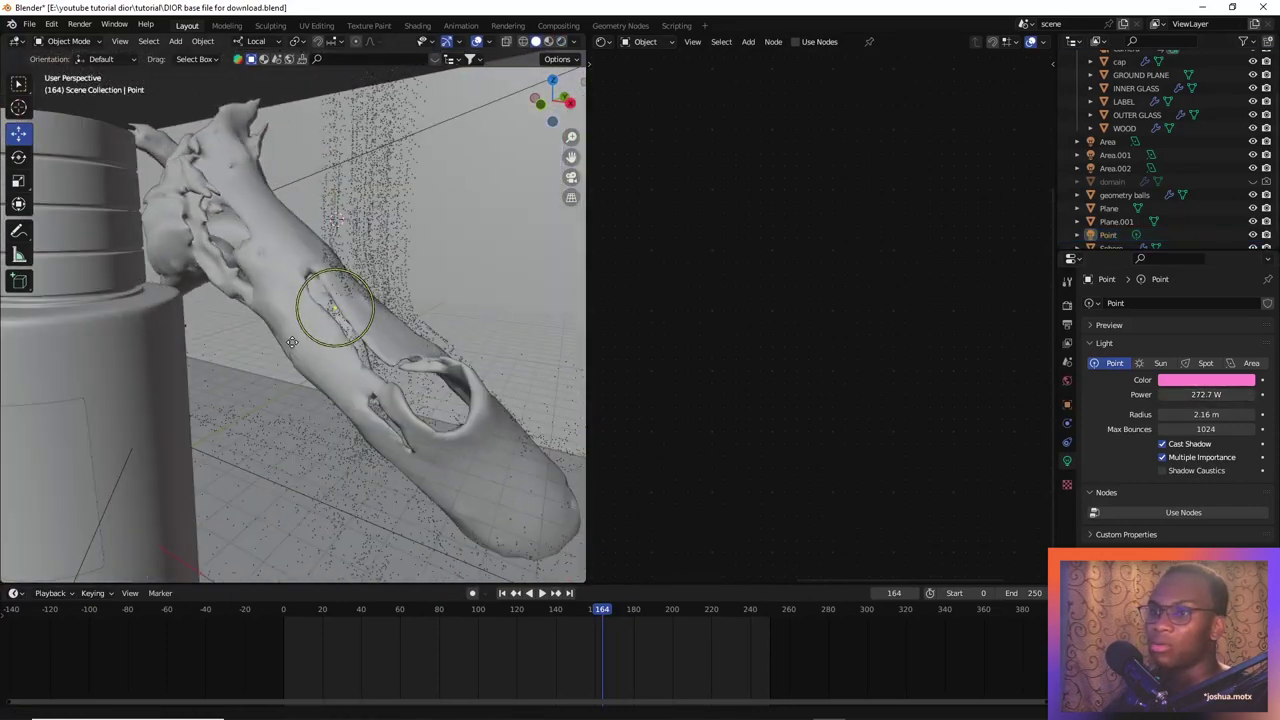
Add a second camera to the scene at the 3D cursor
key(shift+a)
mouse_move(402, 312)
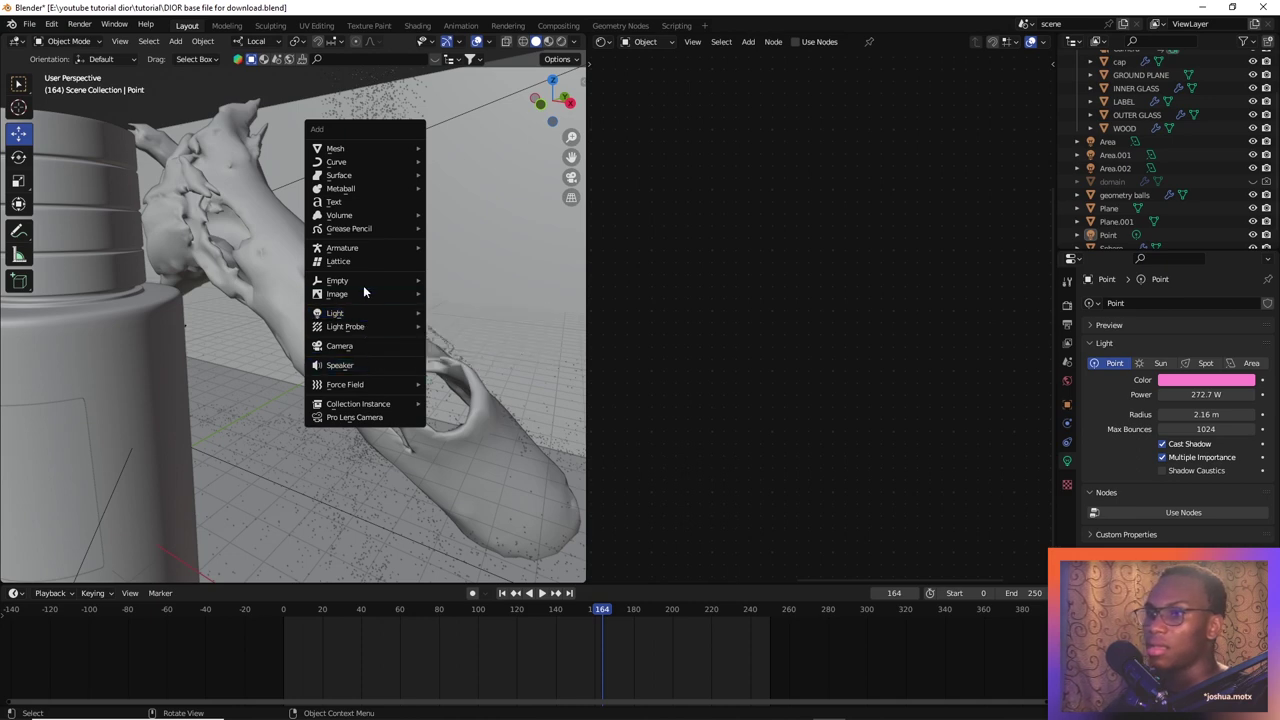
click(360, 345)
Align the active scene camera to a close-up view of the wood's hollow
scroll(382, 341, up, 2)
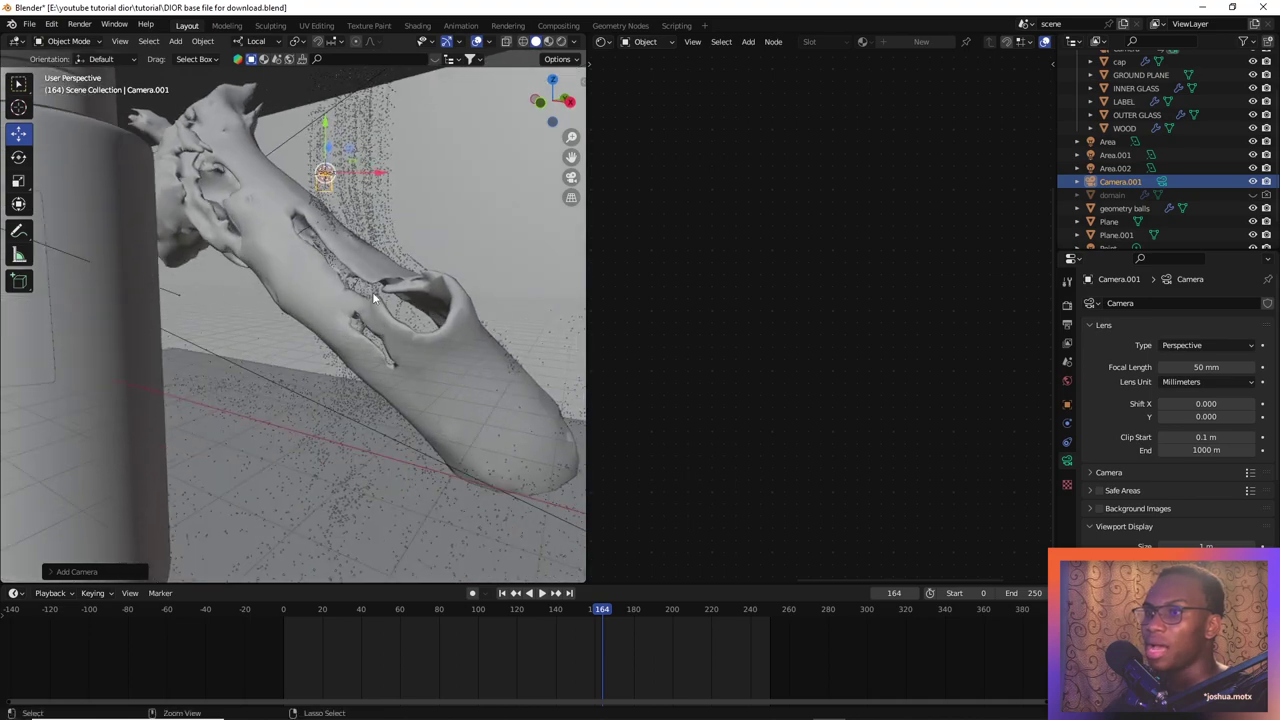
scroll(372, 293, up, 2)
scroll(373, 277, up, 5)
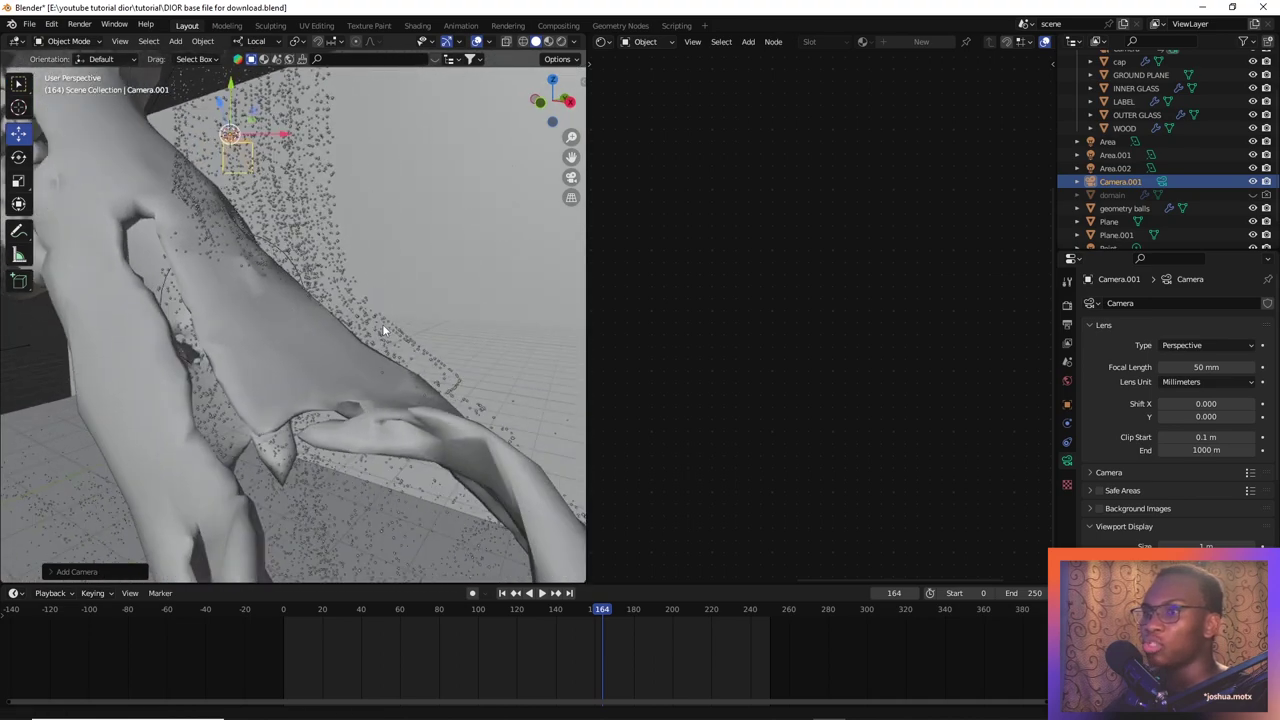
shift+middle_drag(389, 332, 386, 336)
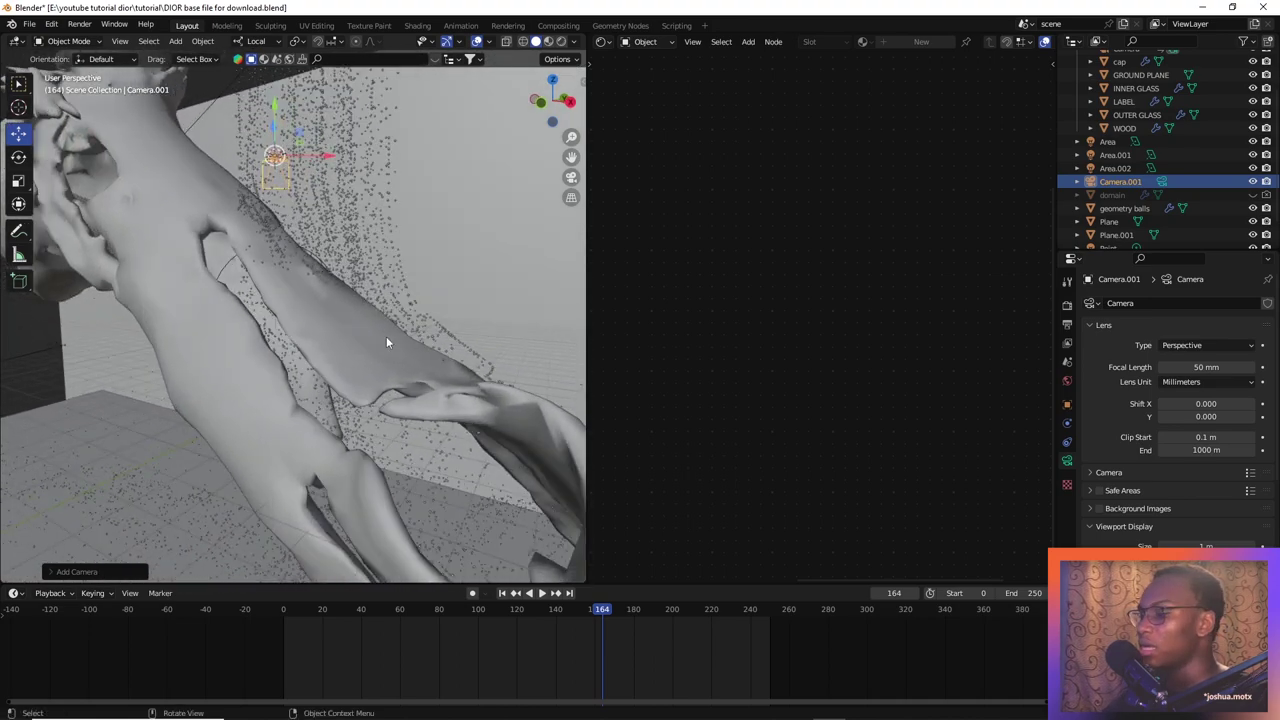
key(ctrl+alt+KP_0)
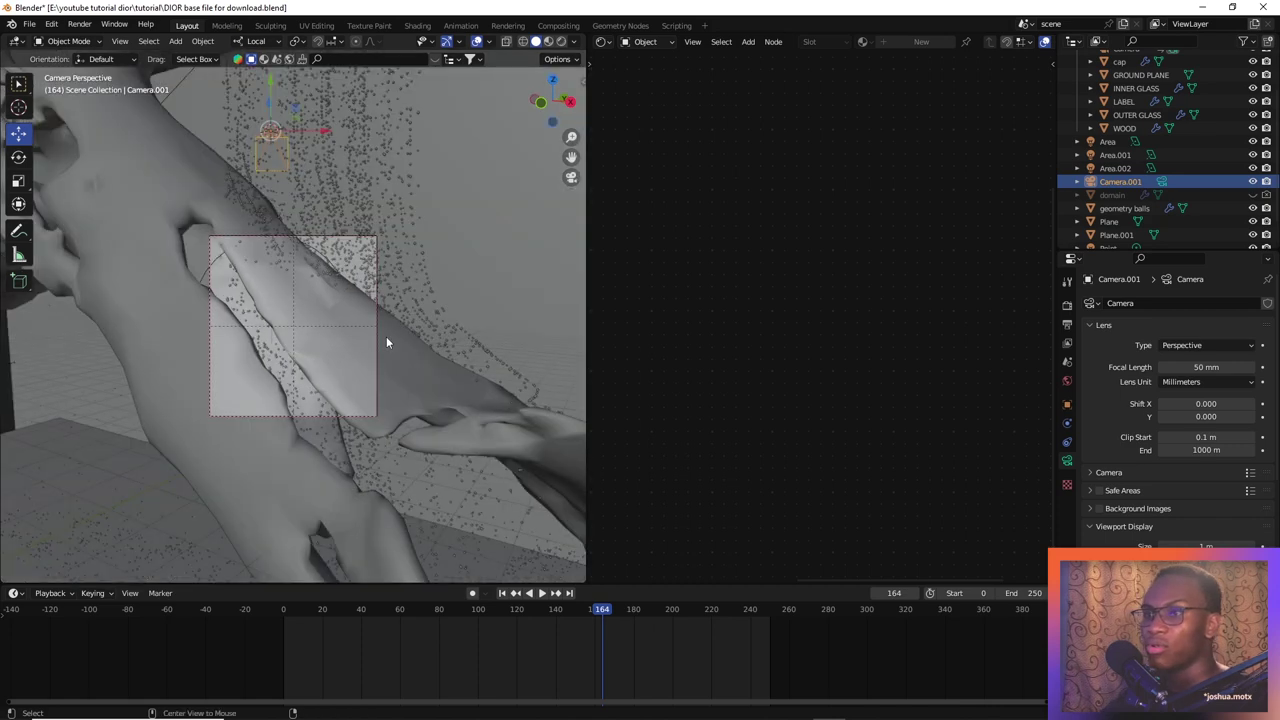
shift+middle_drag(383, 336, 381, 360)
Select the active camera by its frame and delete its animation keyframes from the timeline
click(341, 260)
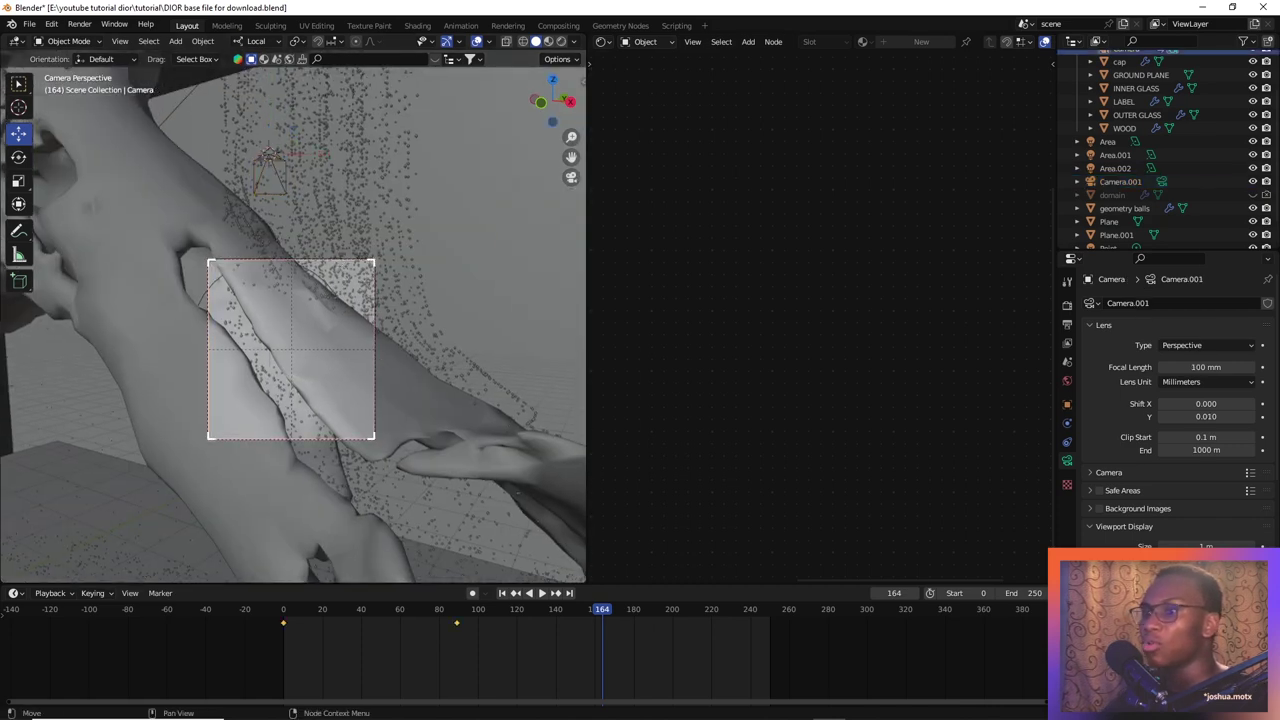
scroll(99, 424, up, 2)
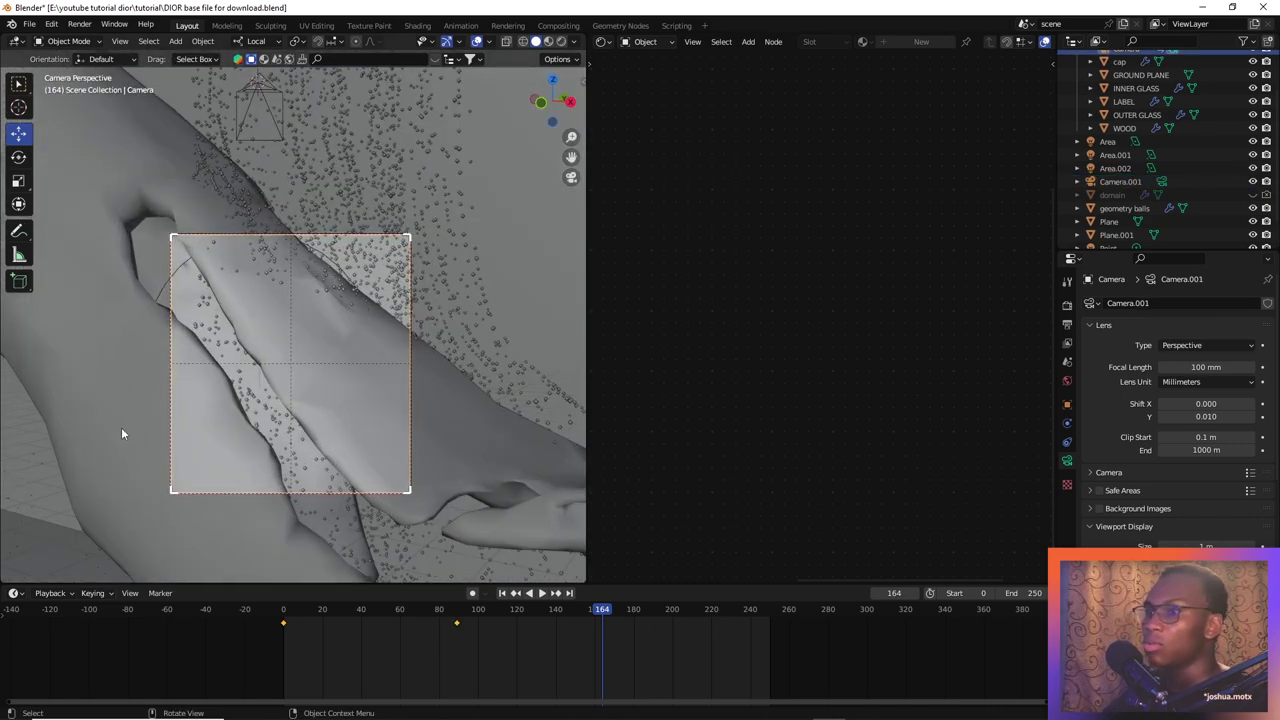
scroll(121, 427, up, 2)
shift+middle_drag(267, 414, 278, 372)
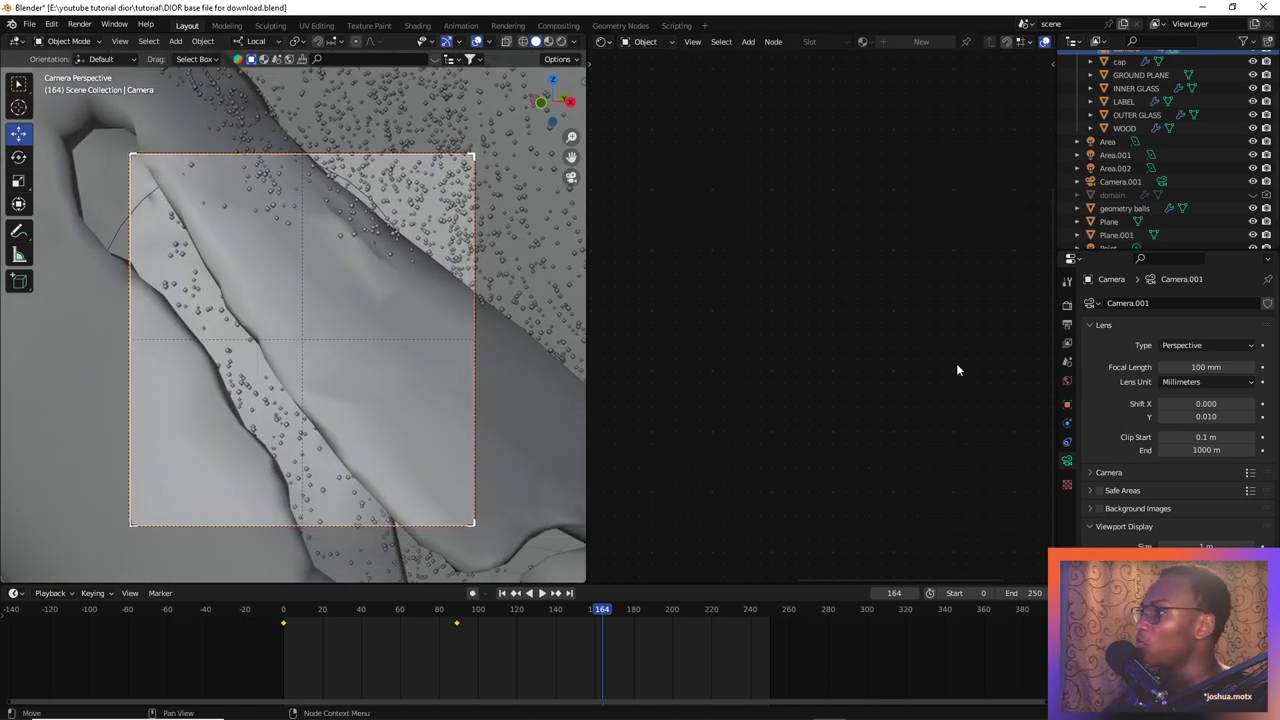
click(1067, 324)
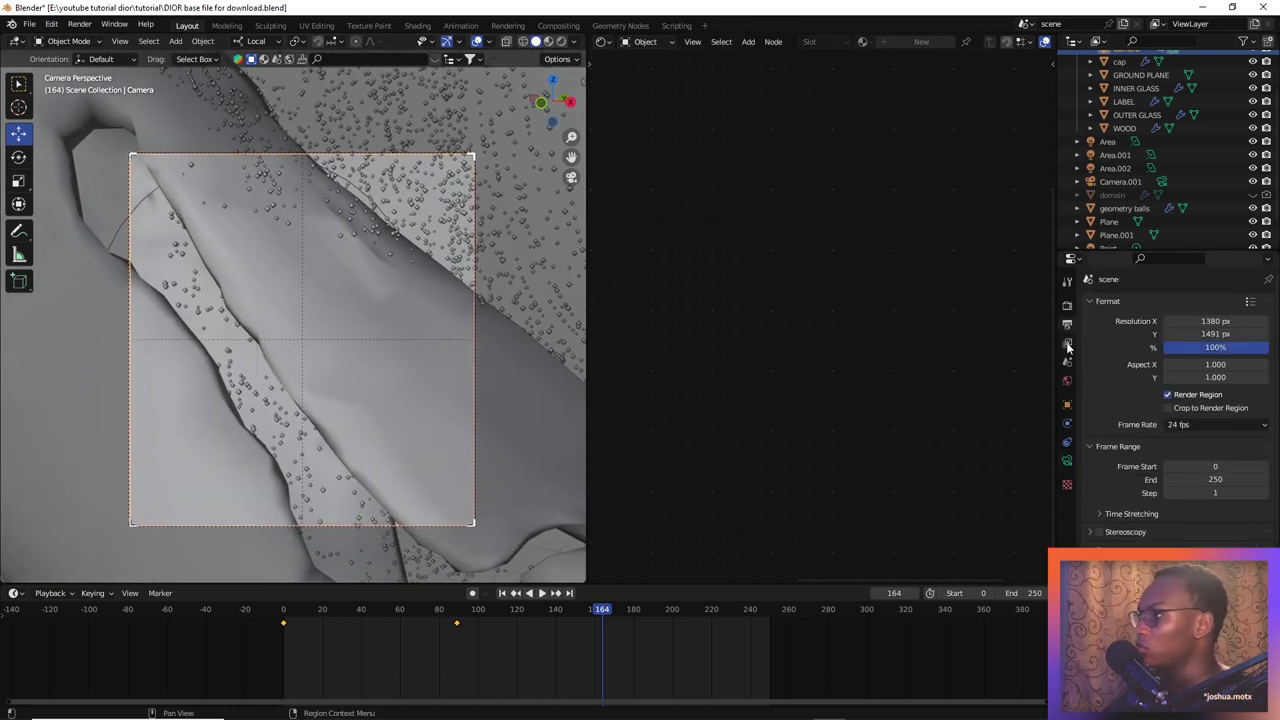
click(1066, 460)
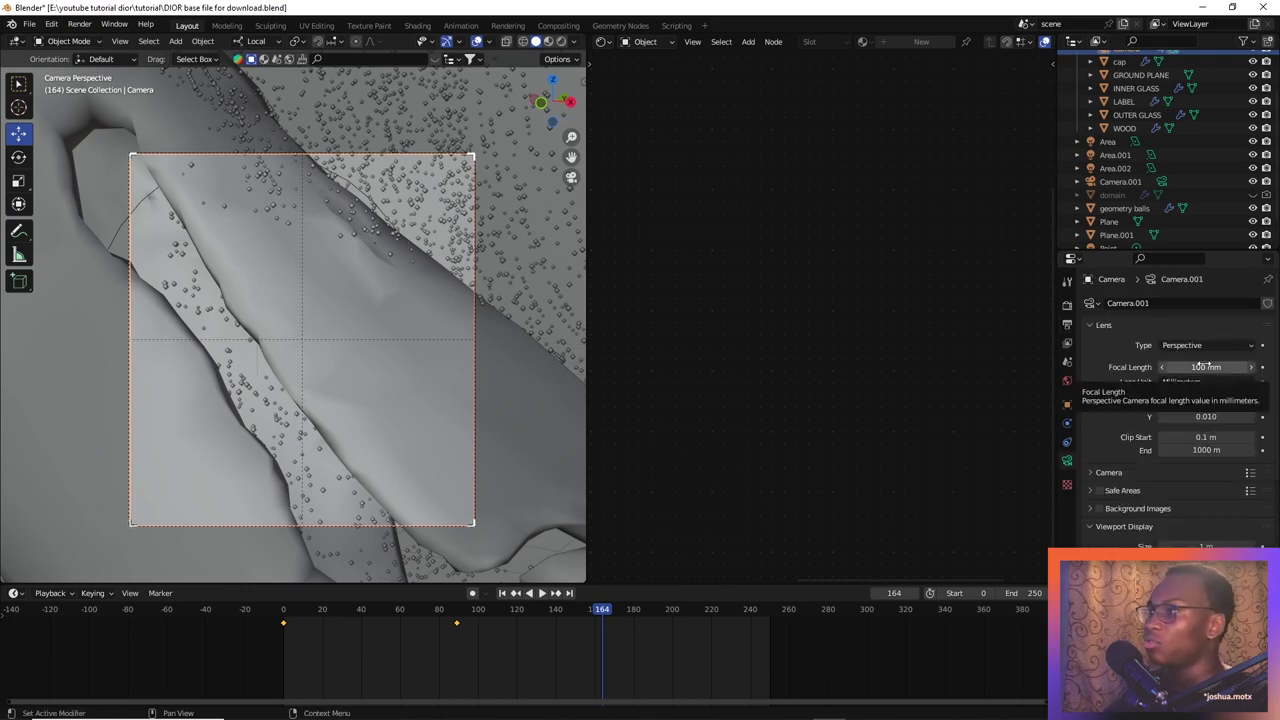
scroll(1160, 116, up, 2)
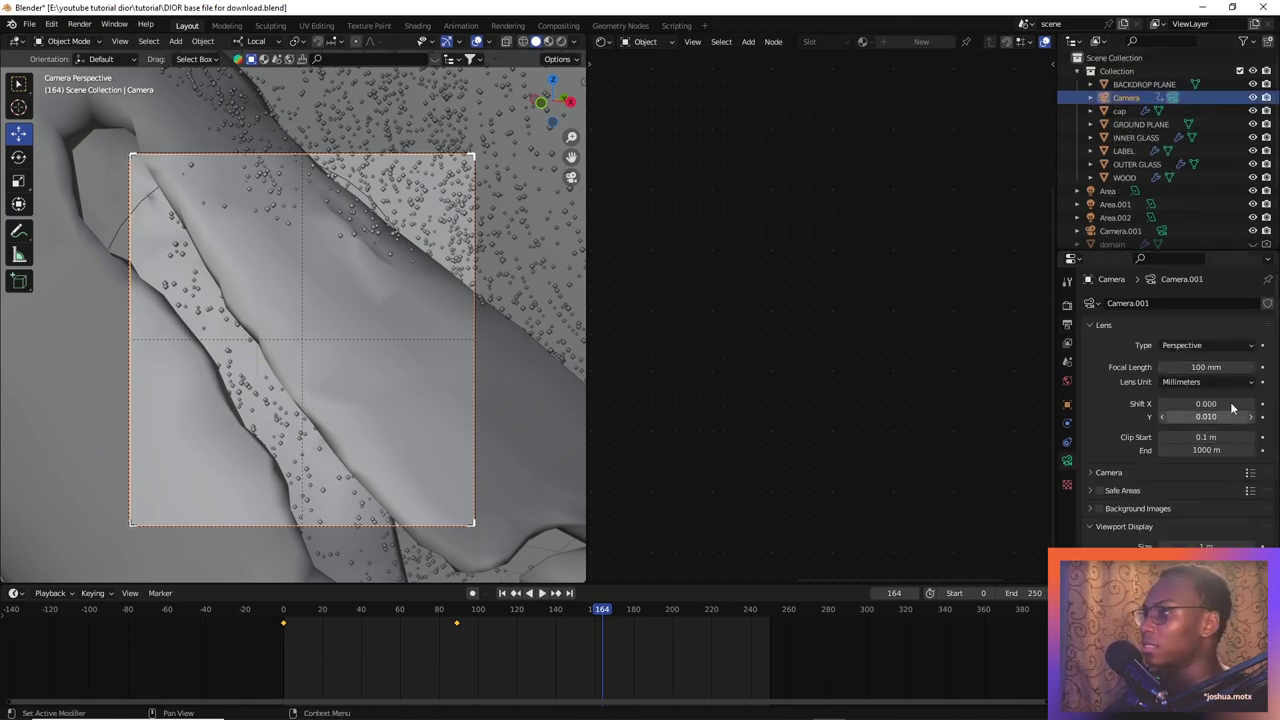
drag(535, 622, 219, 625)
key(g)
key(z)
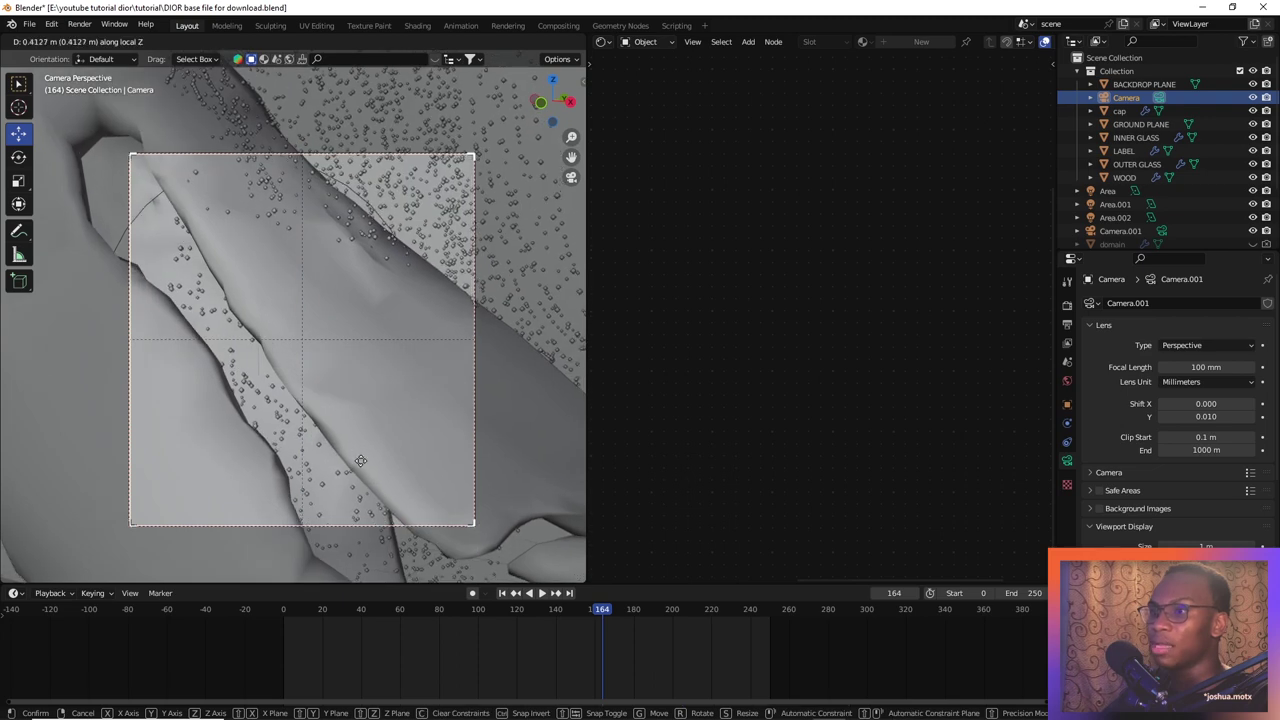
click(354, 461)
key(g)
key(z)
key(z)
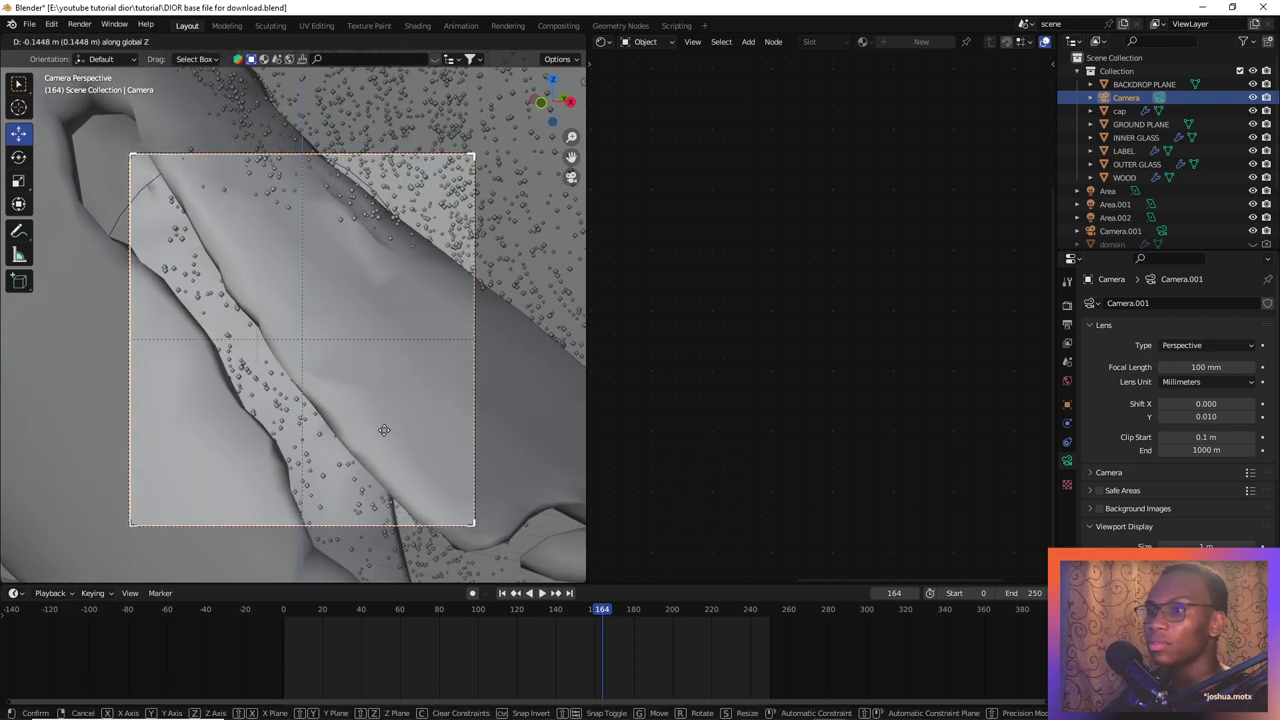
right_click(382, 426)
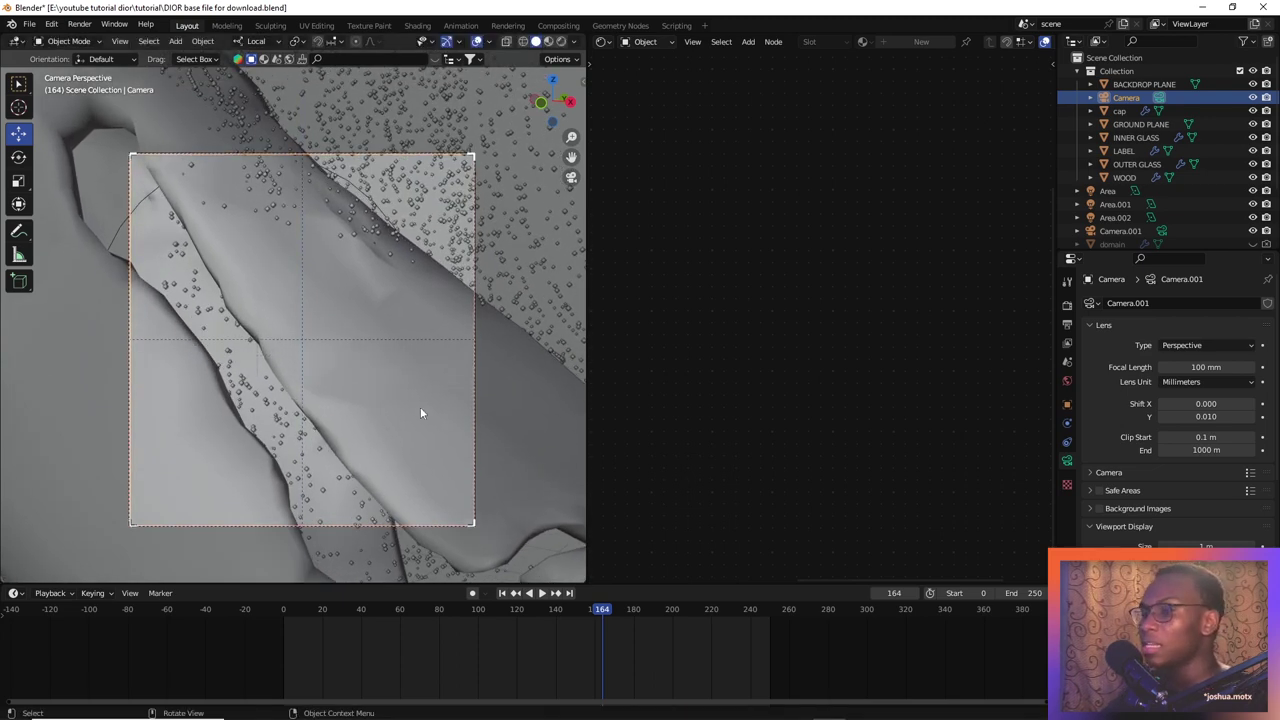
Lock the camera to the view so that navigation moves the camera
key(n)
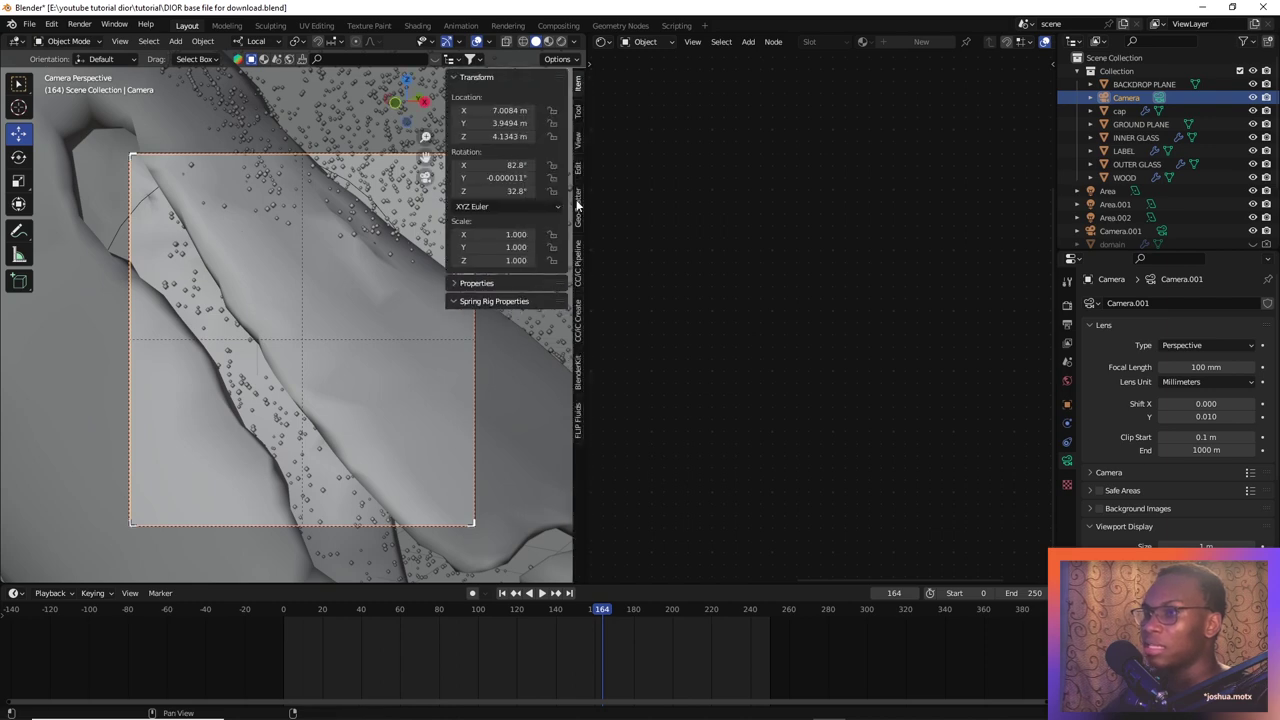
click(578, 139)
click(524, 247)
Pull the camera back to frame the wood's long hollow and large opening, and release the camera-to-view lock
scroll(362, 312, down, 3)
mouse_move(362, 312)
middle_down()
mouse_move(361, 292)
mouse_move(357, 328)
middle_up()
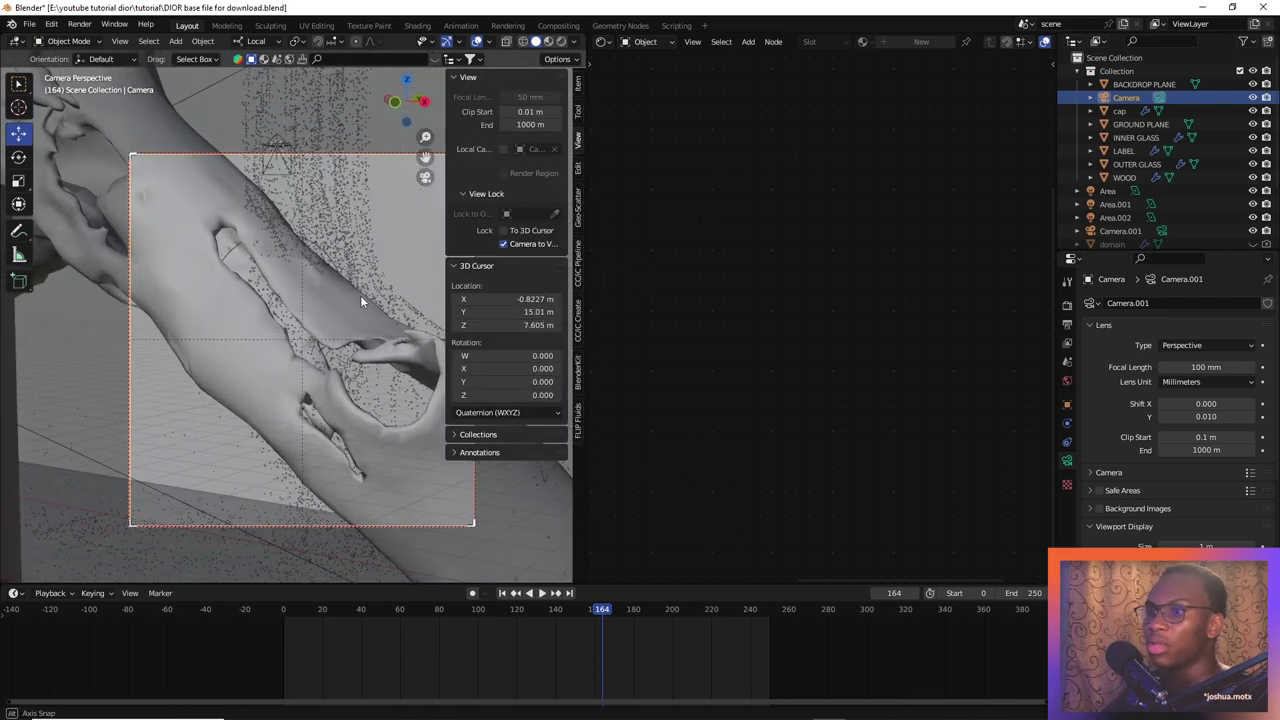
scroll(352, 350, down, 6)
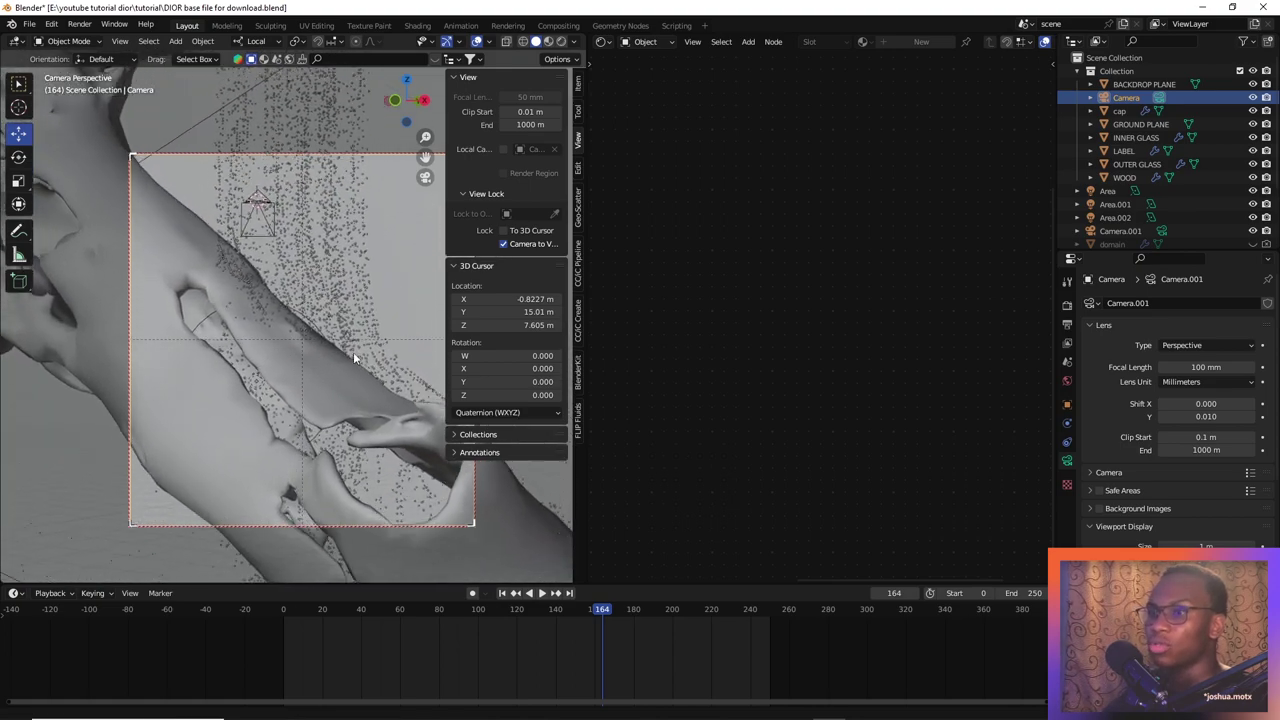
scroll(354, 350, down, 3)
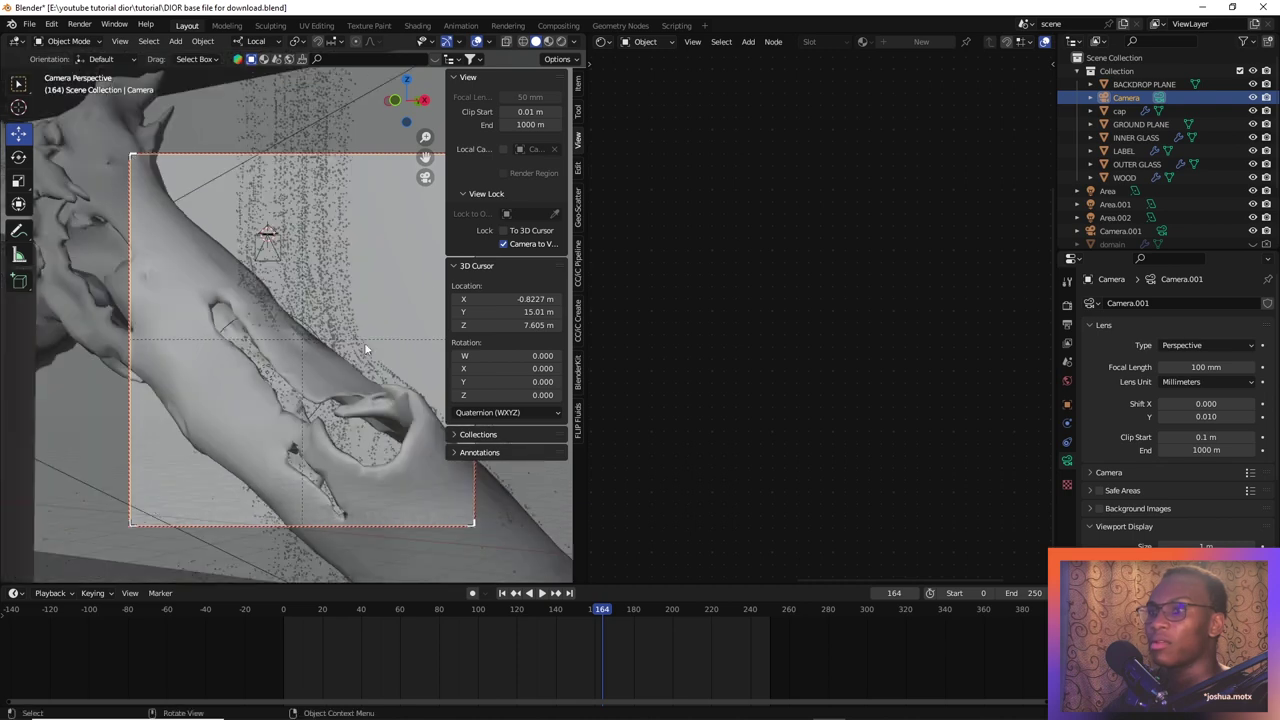
scroll(380, 293, up, 2)
scroll(381, 290, up, 1)
click(508, 243)
key(n)
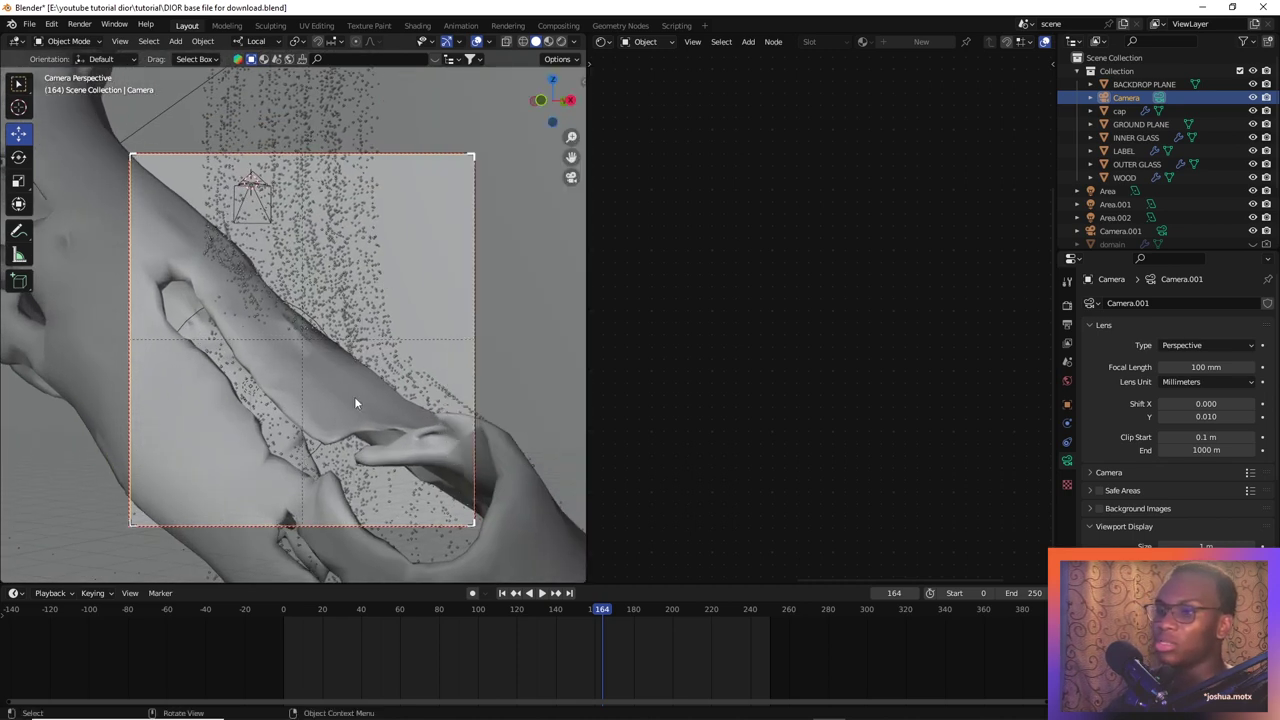
Preview the new camera framing in rendered shading and clear the selection
key(z)
click(355, 340)
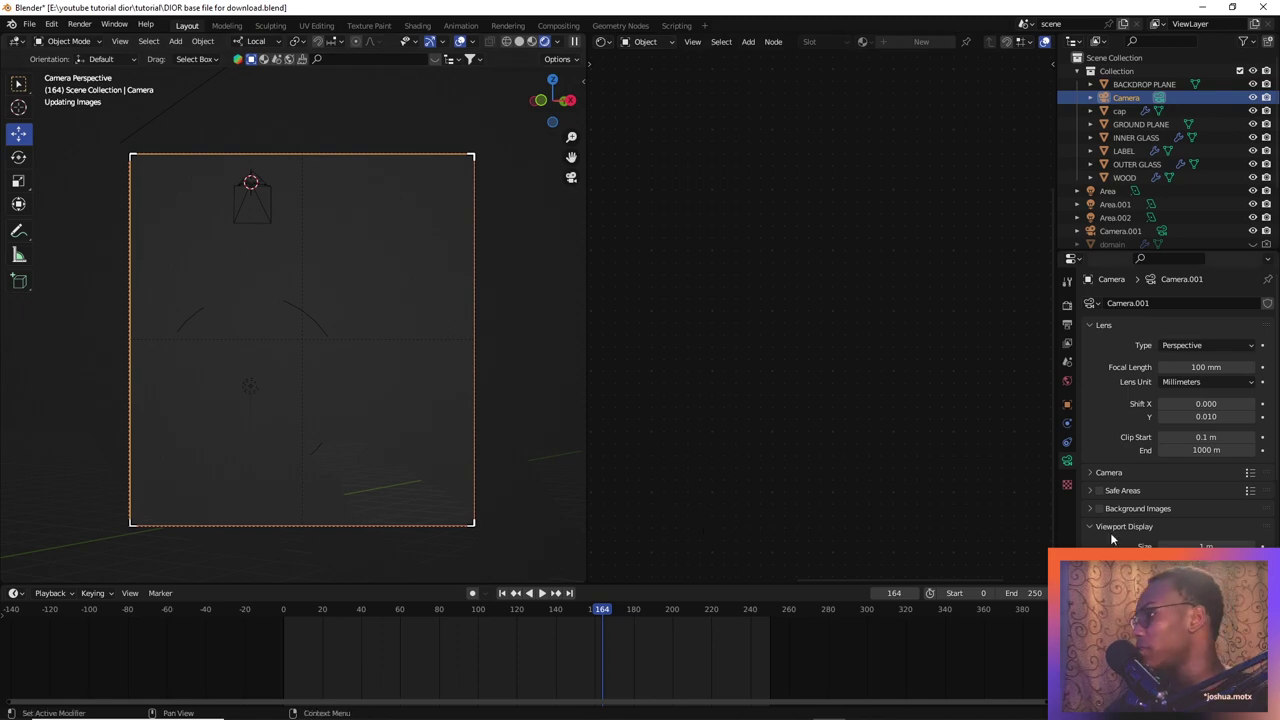
scroll(1110, 532, down, 4)
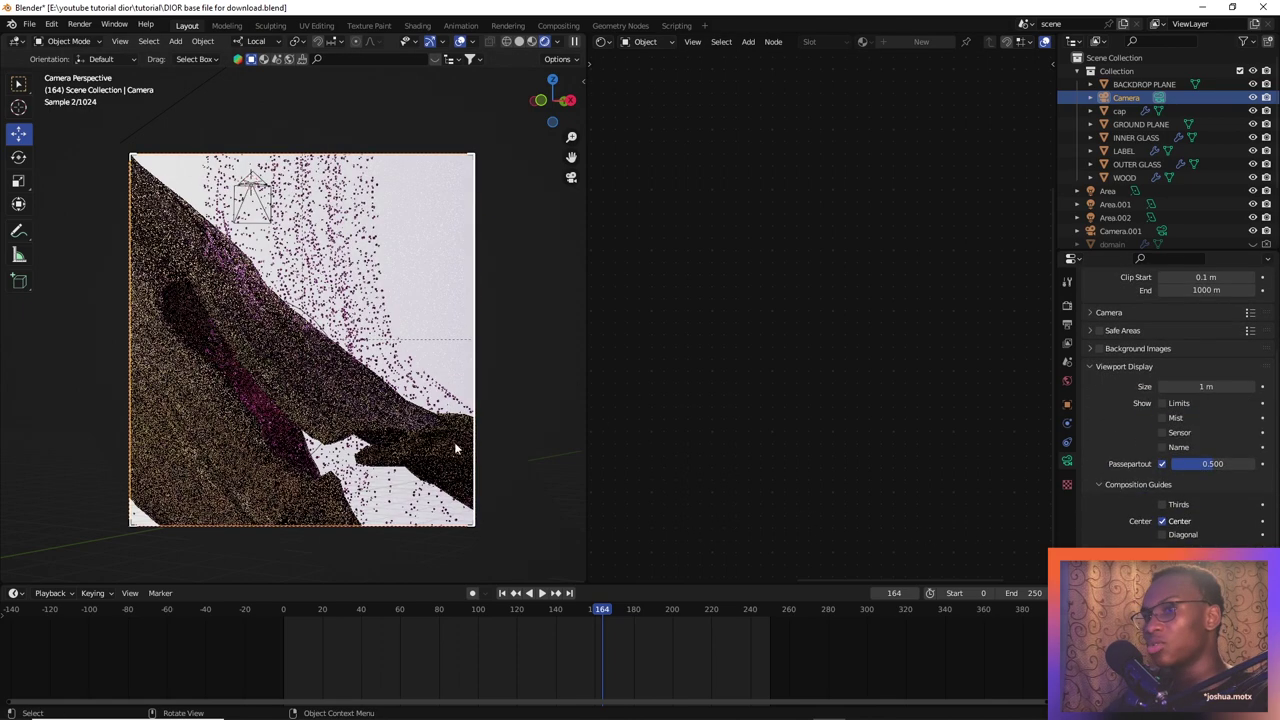
click(365, 318)
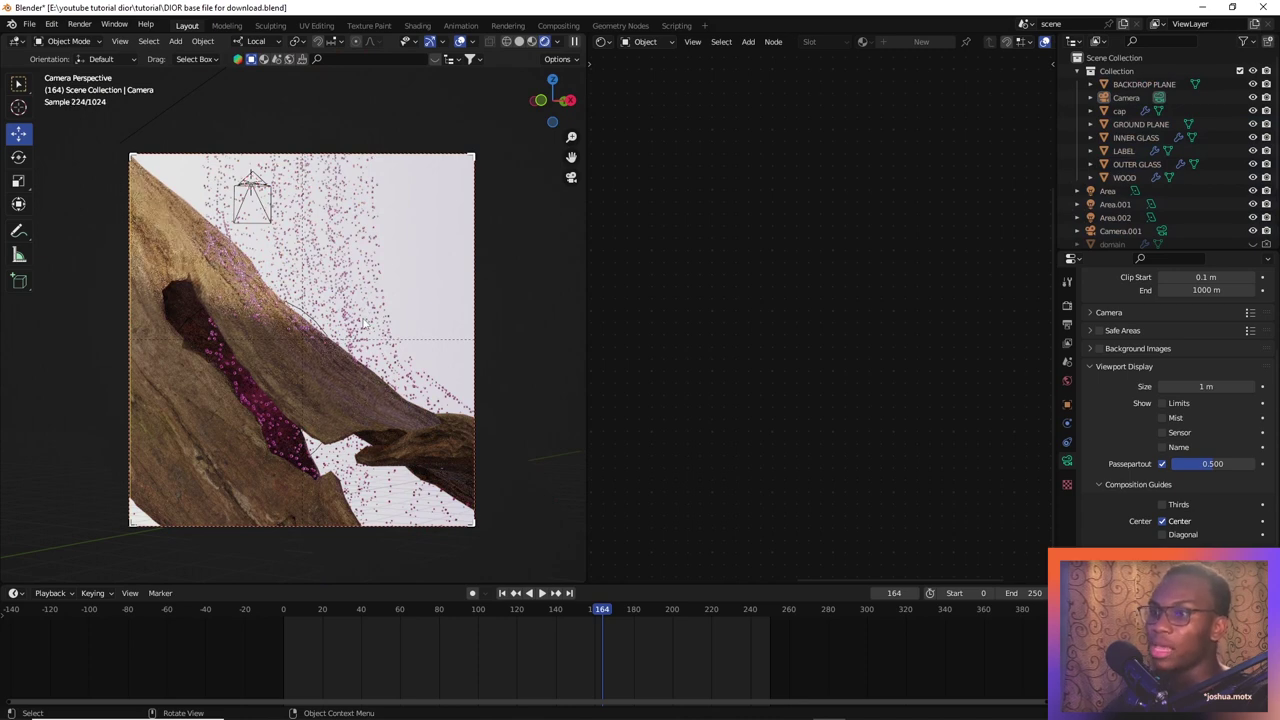
click(365, 318)
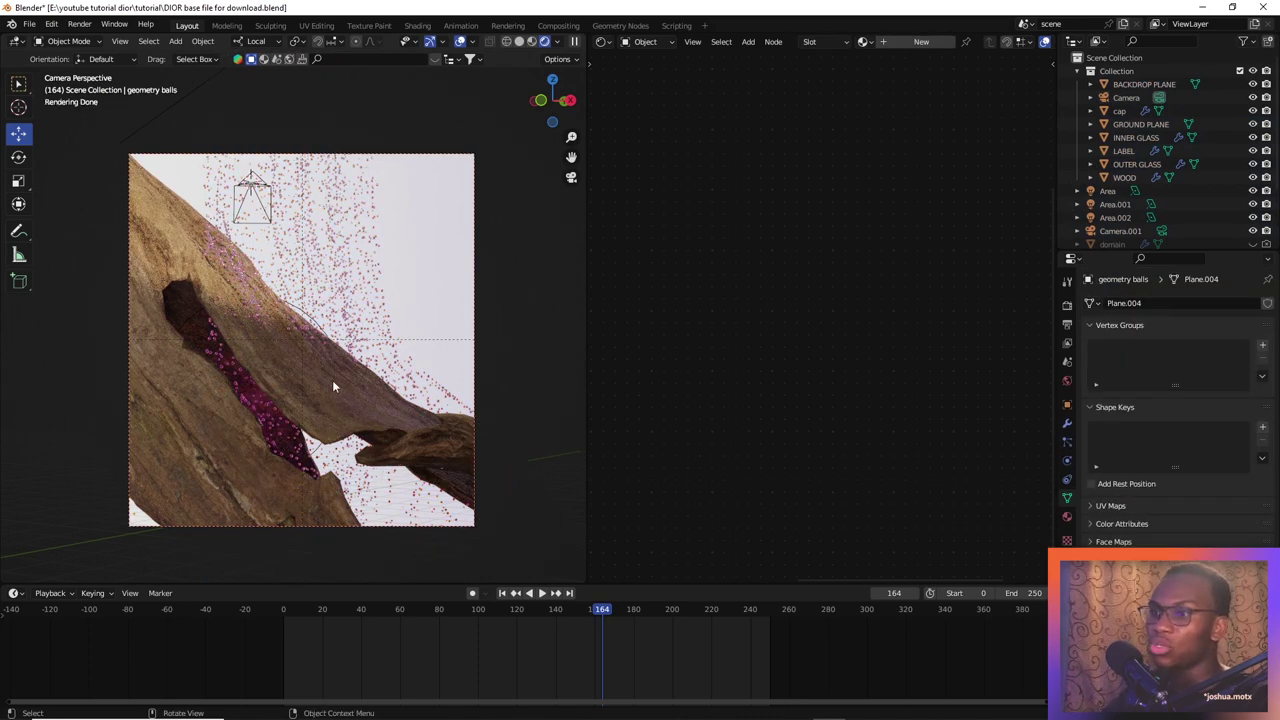
click(332, 380)
key(alt+a)
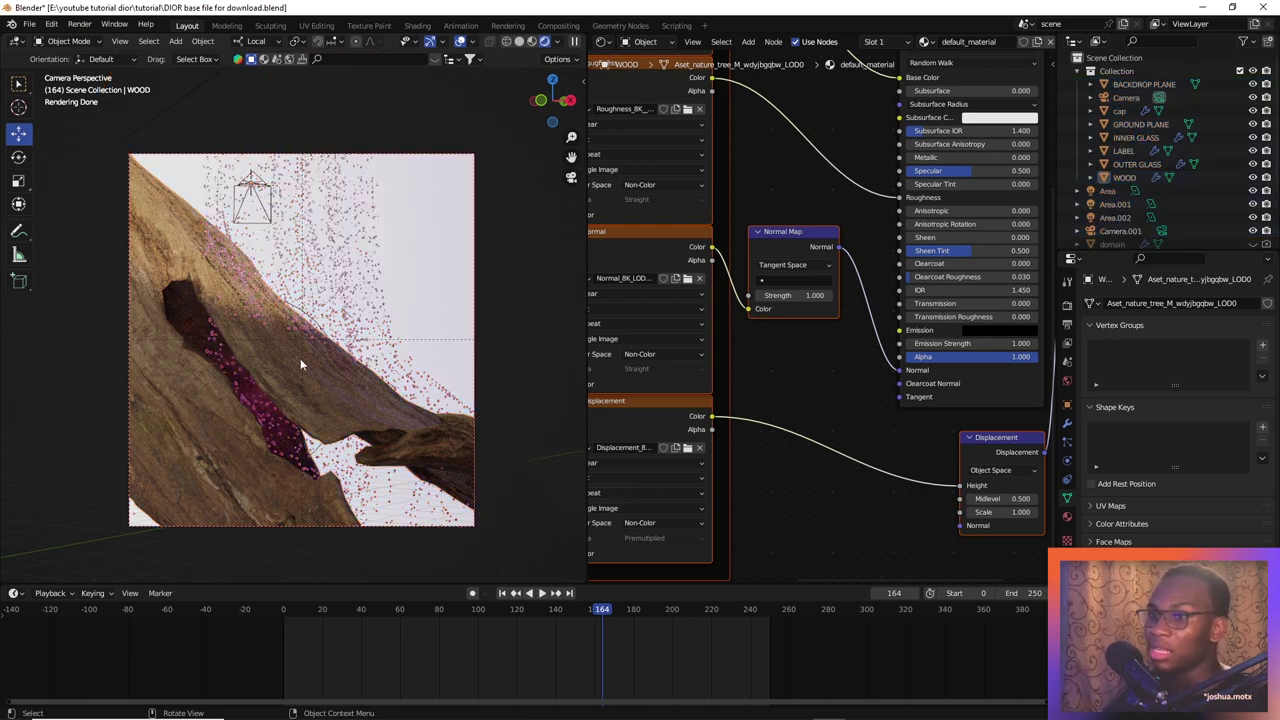
Add an Arrows empty at the 3D cursor
key(shift+a)
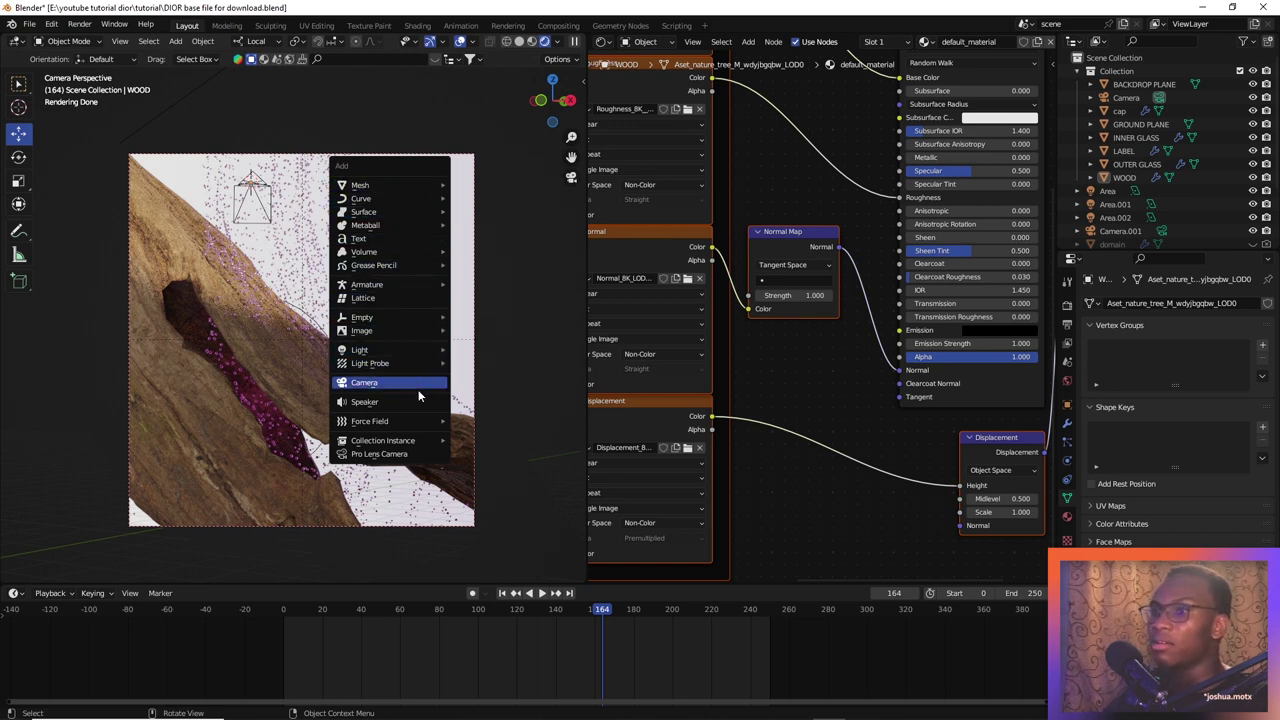
mouse_move(412, 317)
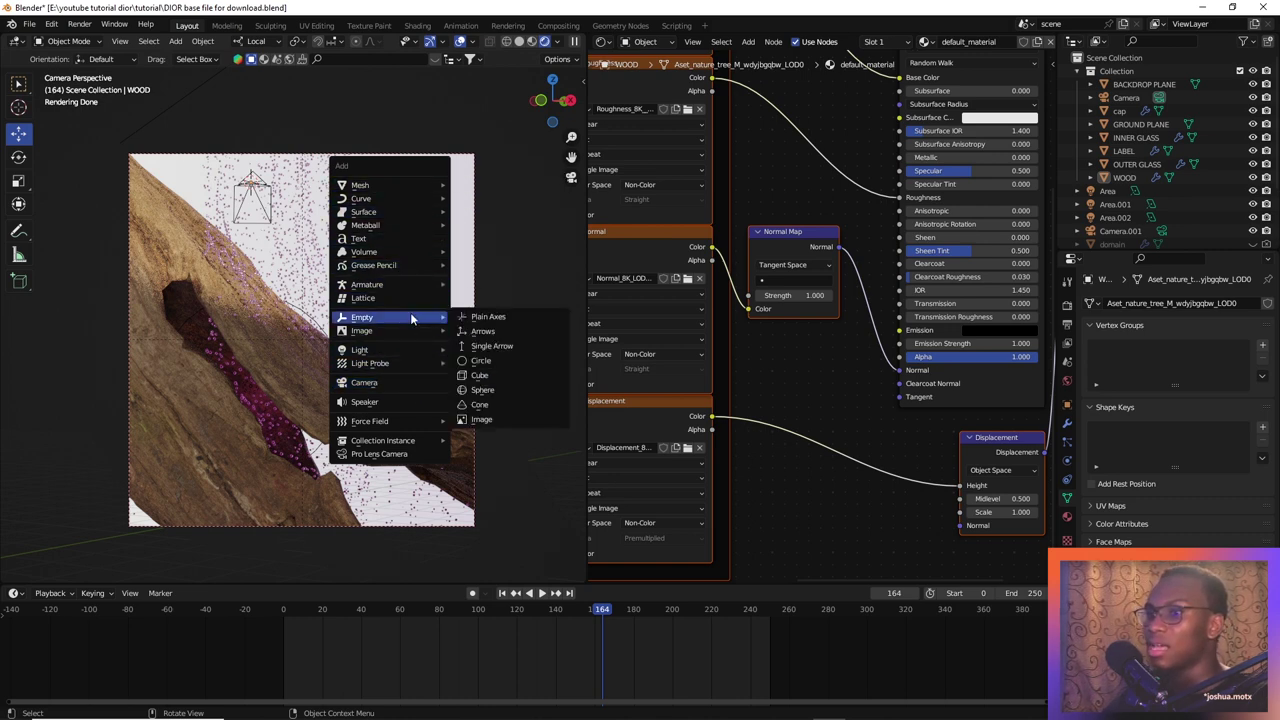
click(484, 332)
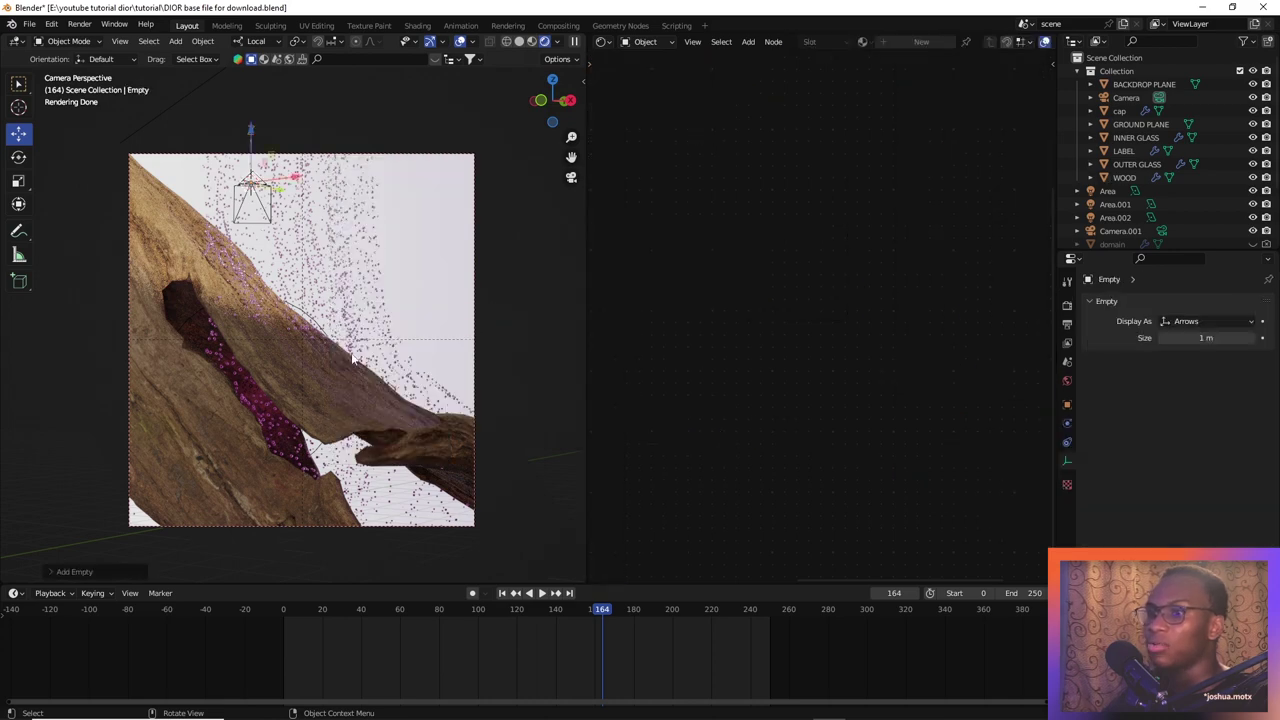
In solid shading, move the empty down onto the wood beside the hollow and check its placement from the camera
middle_drag(324, 177, 290, 240)
key(z)
middle_drag(270, 290, 290, 262)
drag(201, 273, 208, 336)
drag(237, 411, 255, 422)
middle_drag(256, 423, 249, 387)
scroll(249, 387, up, 4)
drag(212, 411, 124, 441)
shift+middle_drag(124, 441, 217, 386)
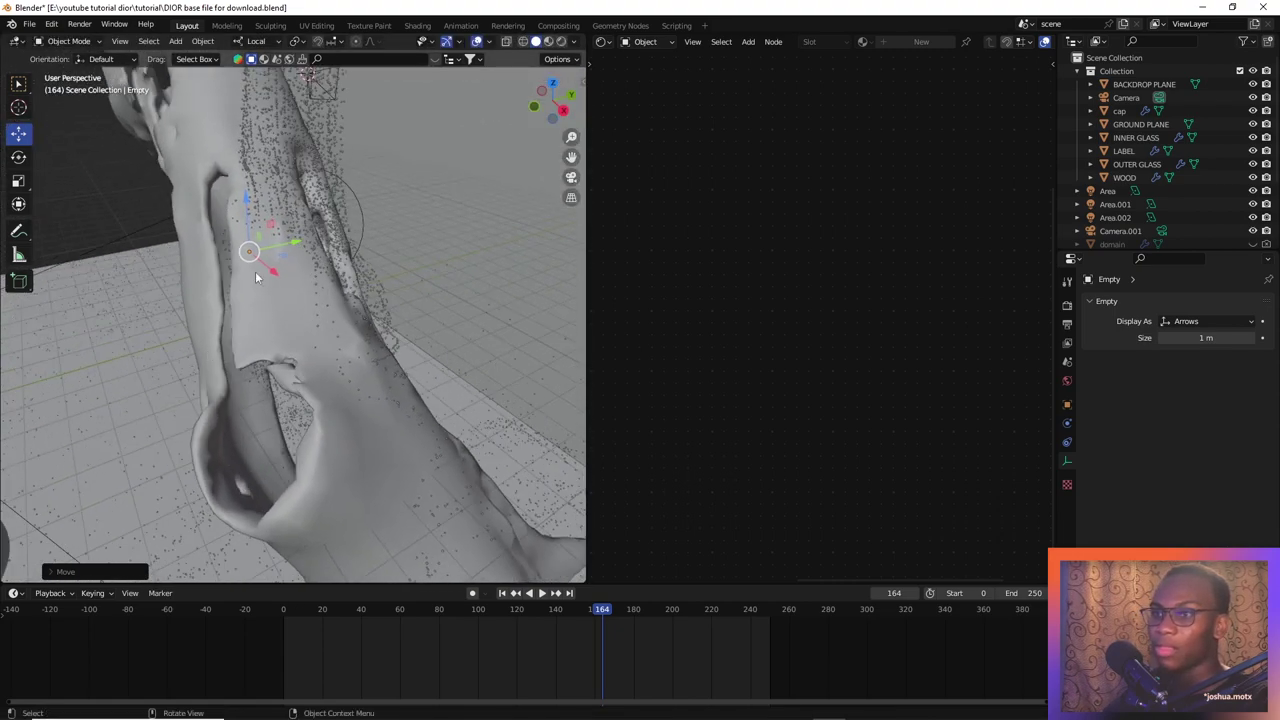
shift+middle_drag(282, 248, 313, 240)
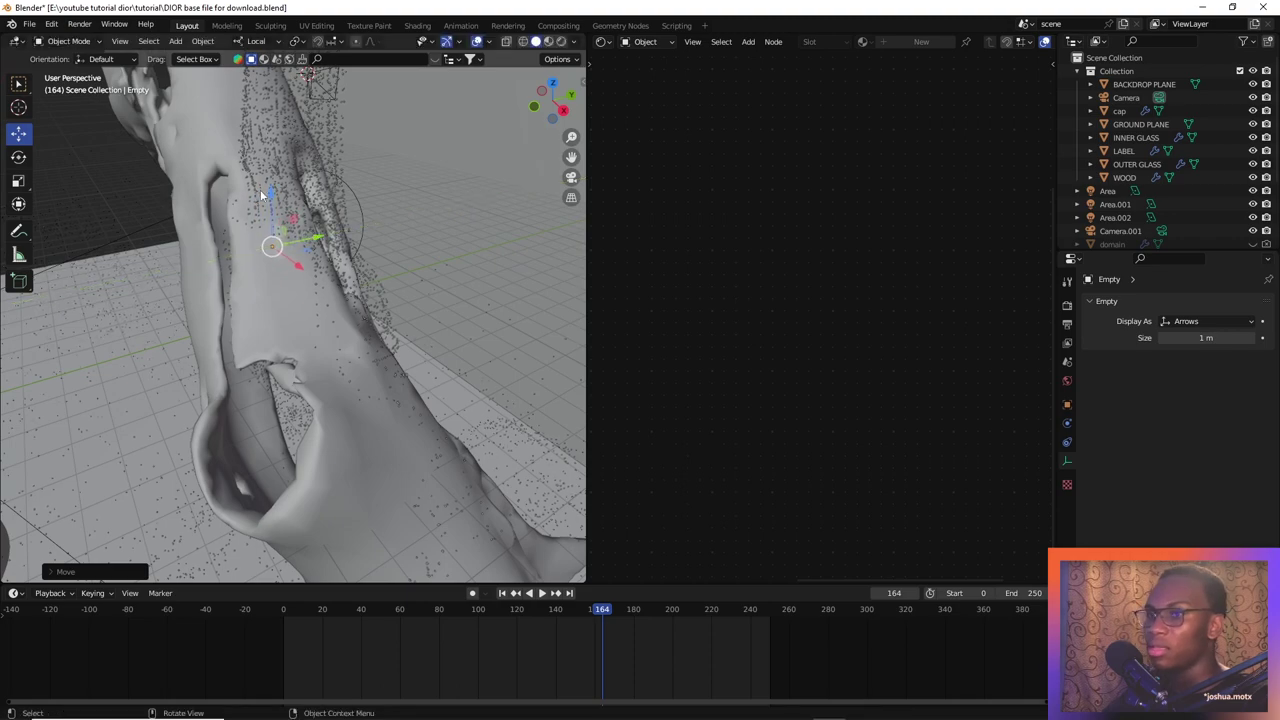
key(KP_0)
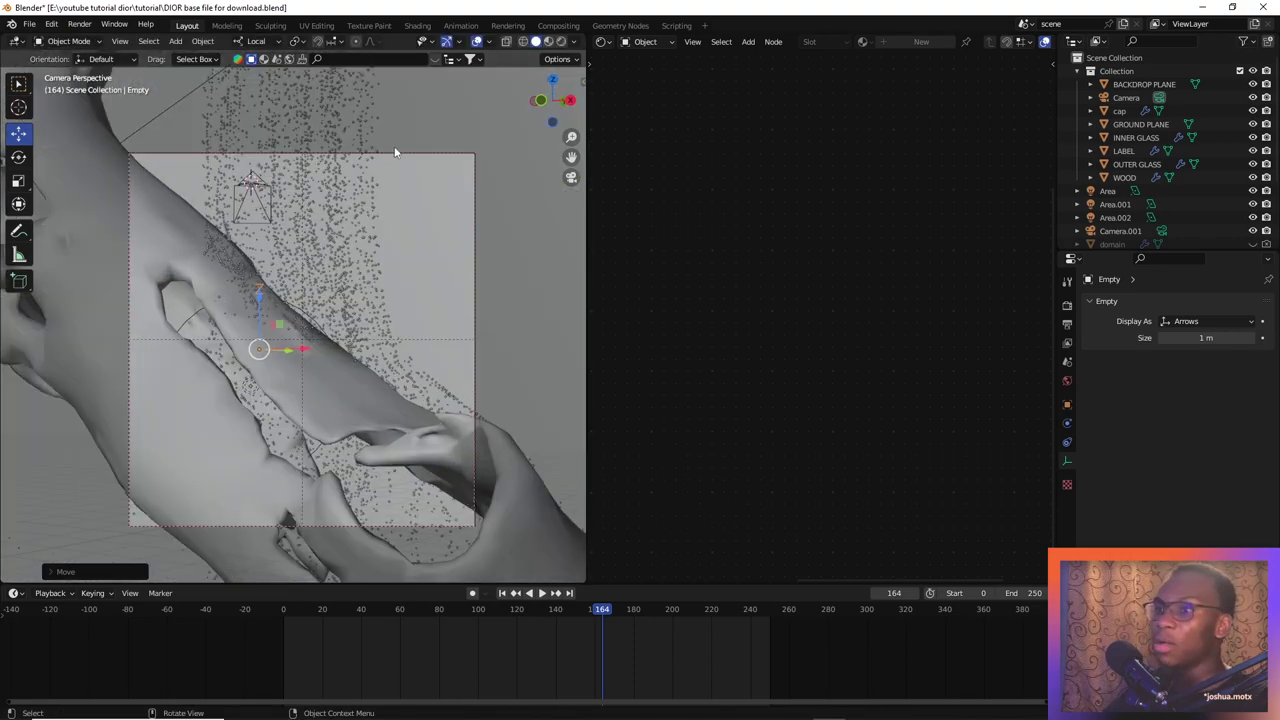
Enable Depth of Field on the active camera and set the arrows empty as its focus object
click(399, 150)
click(399, 150)
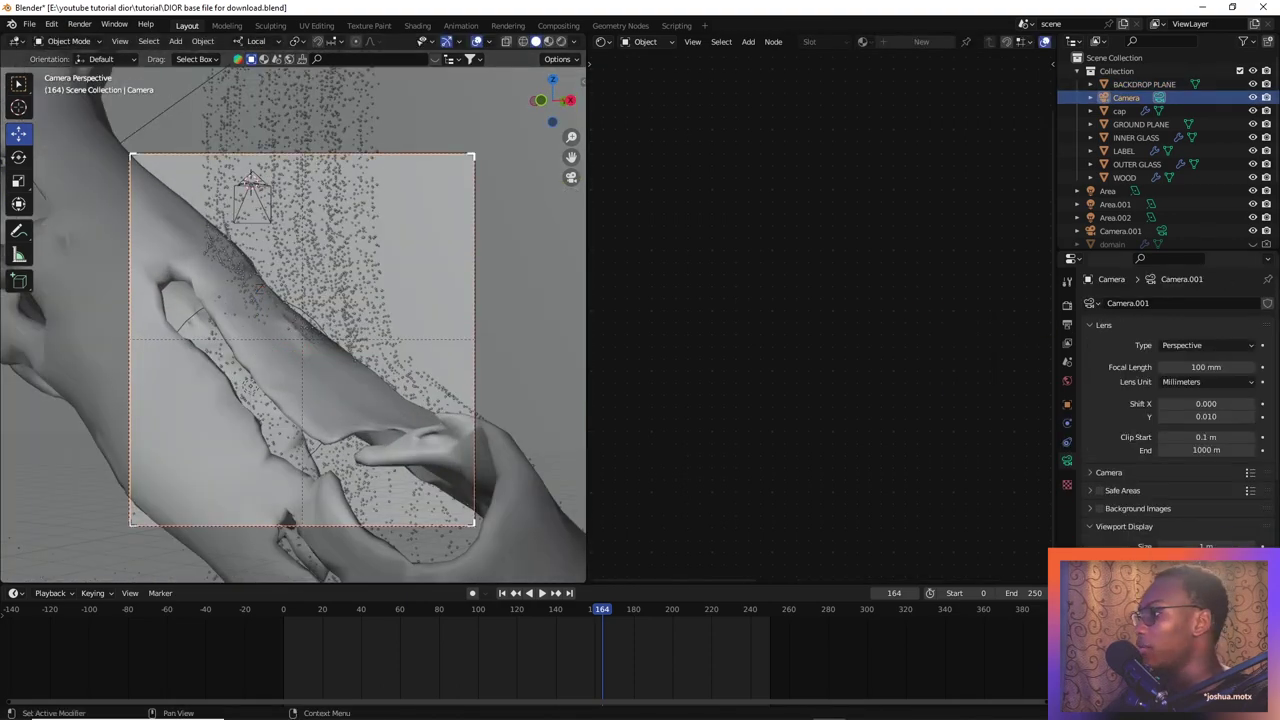
scroll(1165, 420, down, 10)
click(1100, 442)
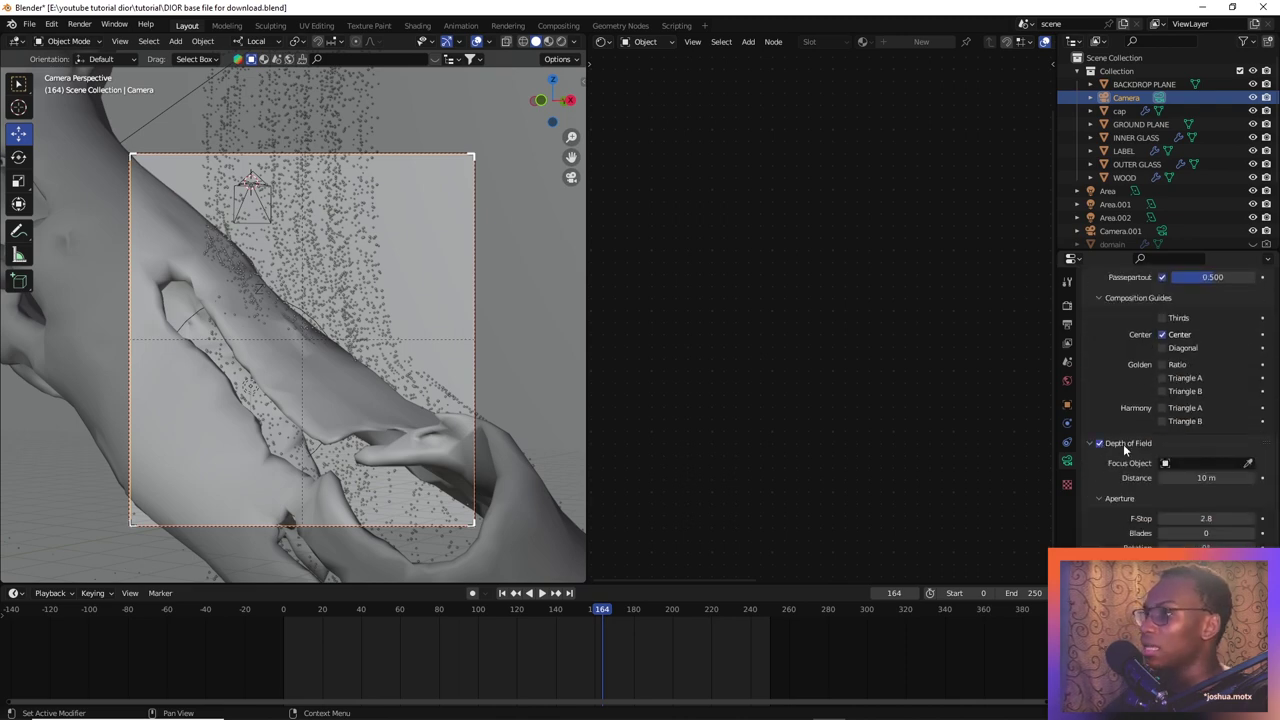
click(1249, 467)
click(262, 293)
click(262, 290)
Switch to rendered shading and set the active camera's depth-of-field F-Stop to 0.1
key(z)
click(322, 237)
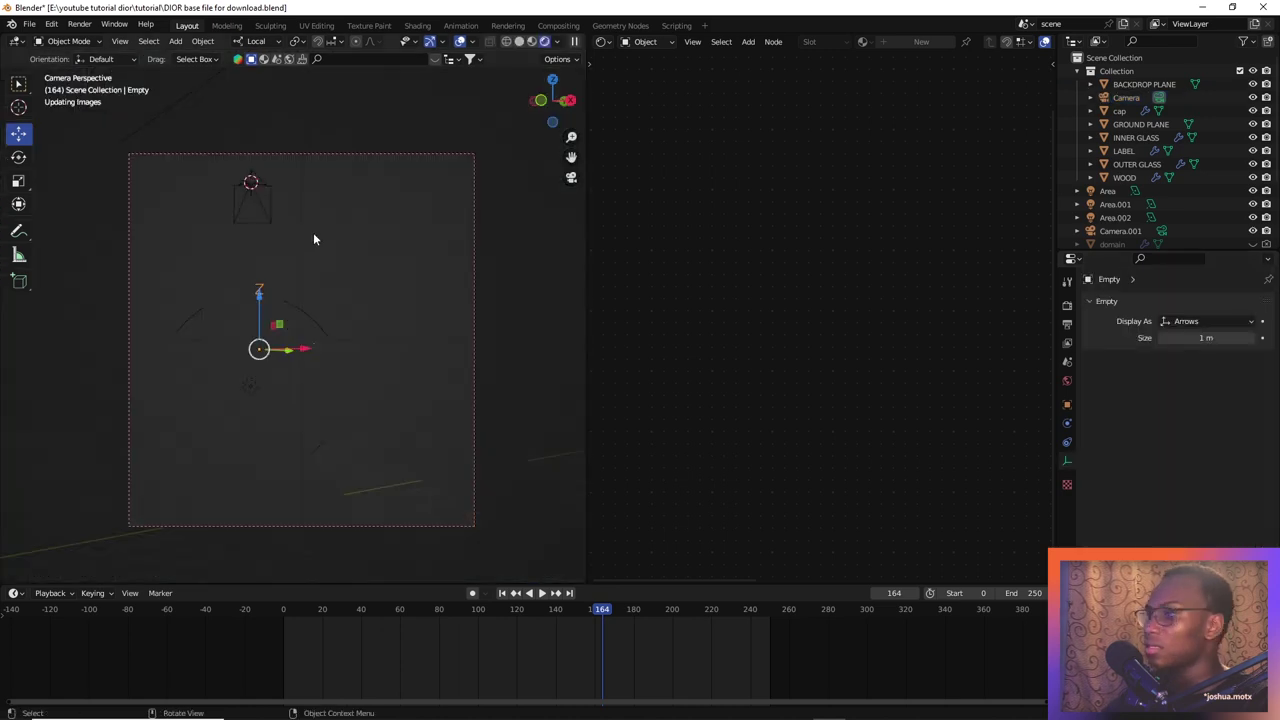
click(409, 154)
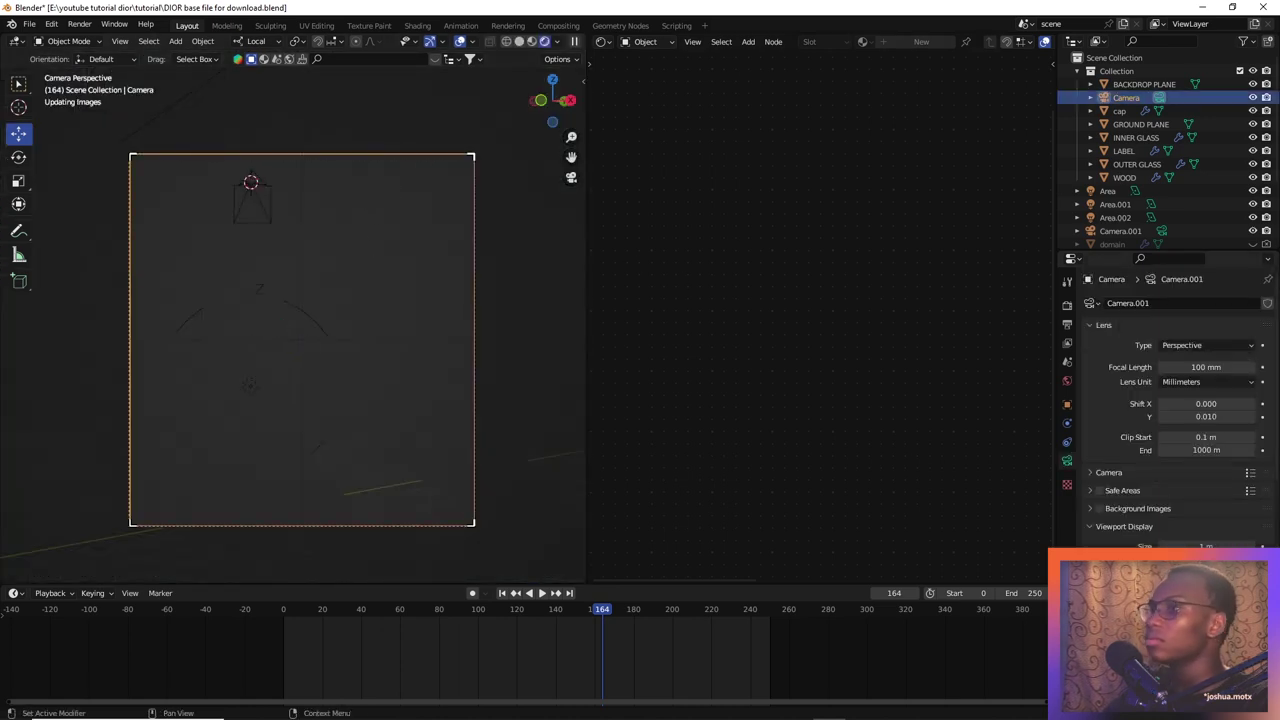
scroll(1165, 410, down, 4)
scroll(1230, 540, down, 4)
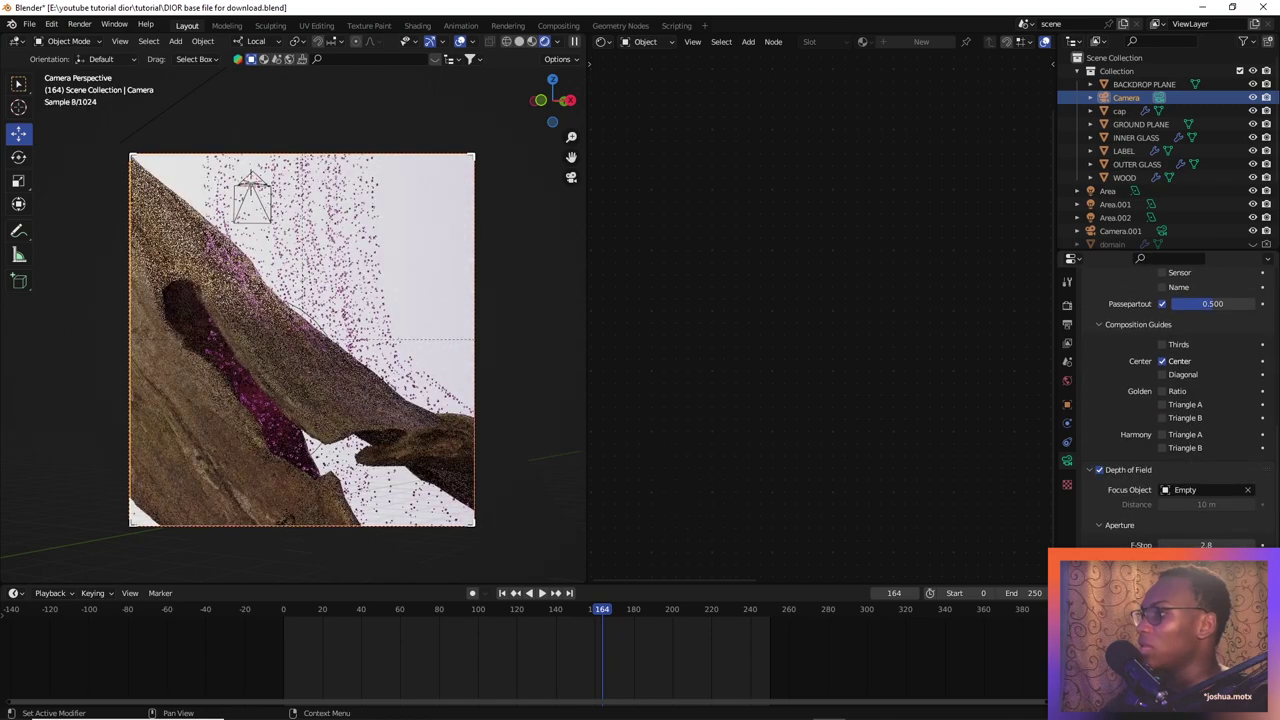
drag(1230, 544, 1170, 544)
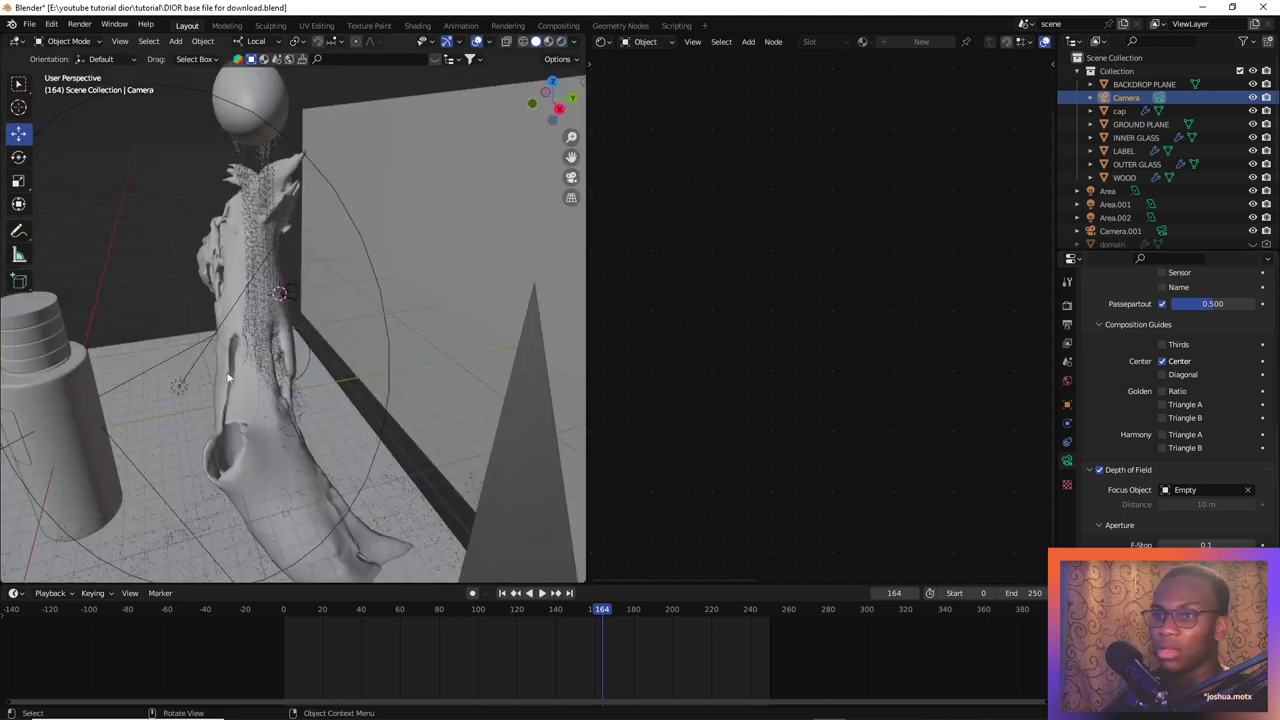
Move the active camera back from the wood by about 20 m and look through it
mouse_move(230, 400)
middle_down()
mouse_move(192, 425)
mouse_move(226, 396)
middle_up()
scroll(131, 443, down, 2)
scroll(130, 444, down, 4)
key(g)
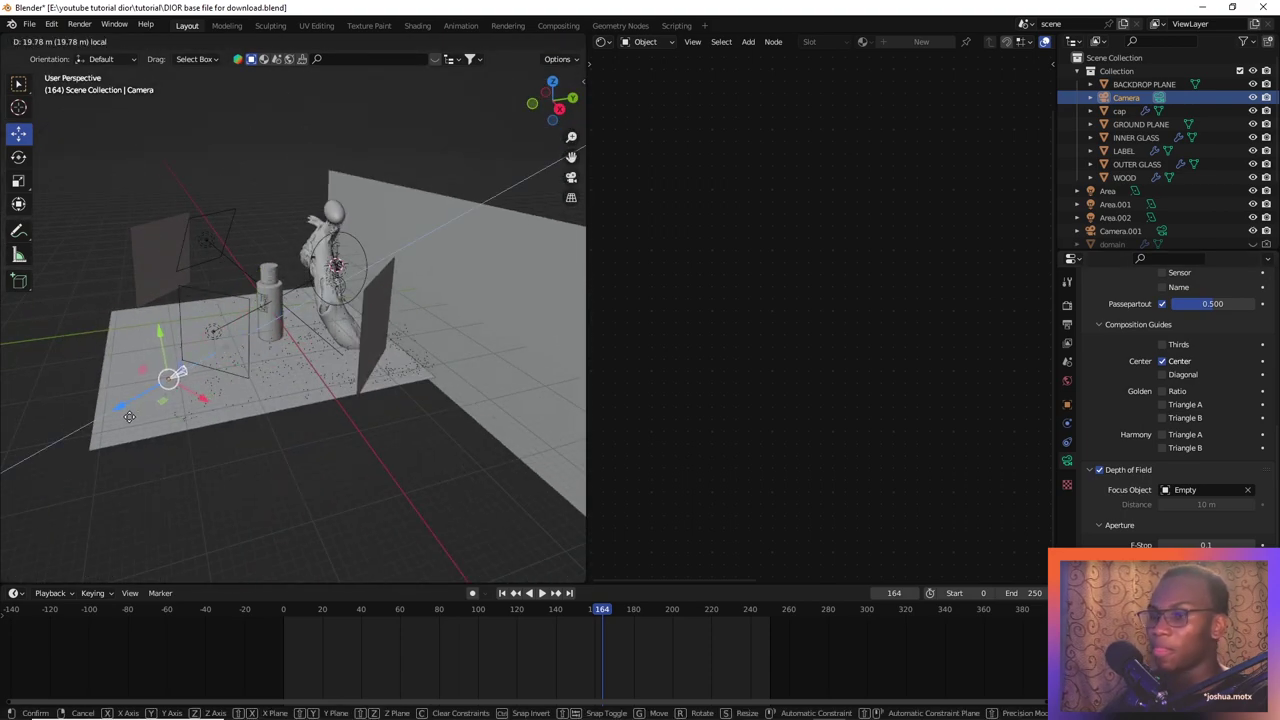
click(121, 420)
key(KP_0)
Set the camera's focal length to 203 mm to tighten the framing on the wood, and preview it in rendered shading
scroll(234, 400, down, 4)
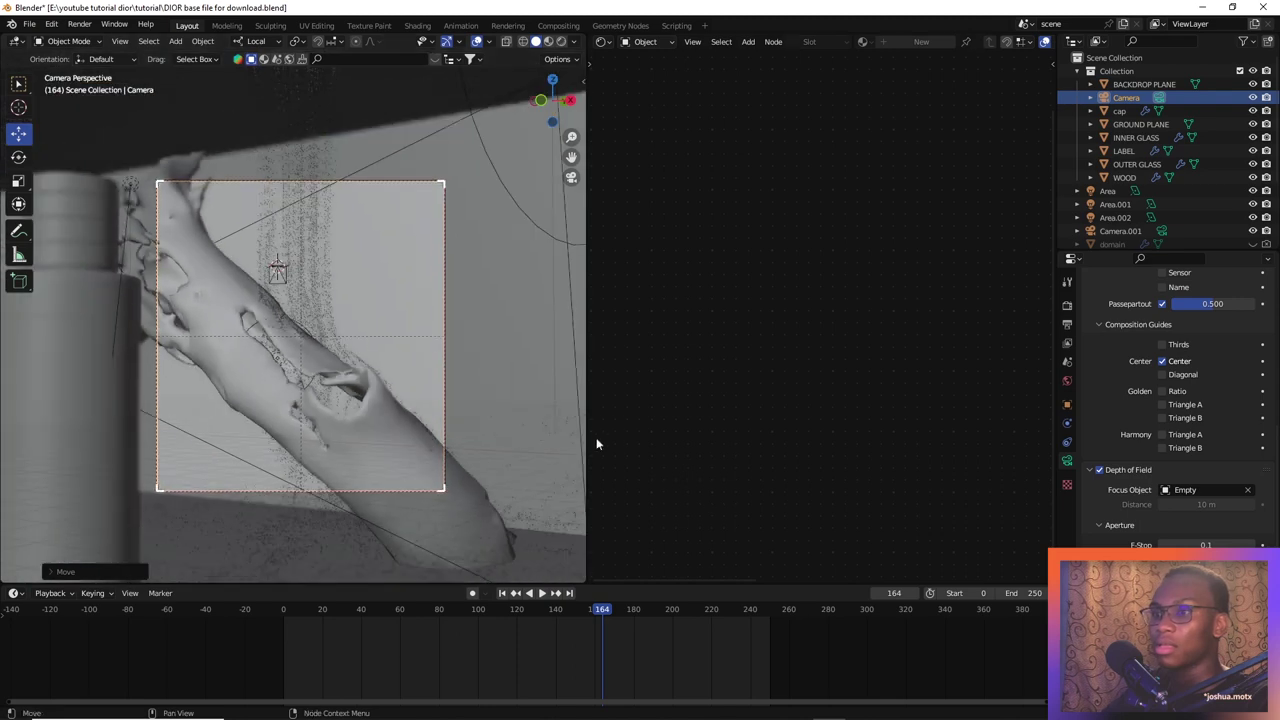
scroll(1160, 386, up, 10)
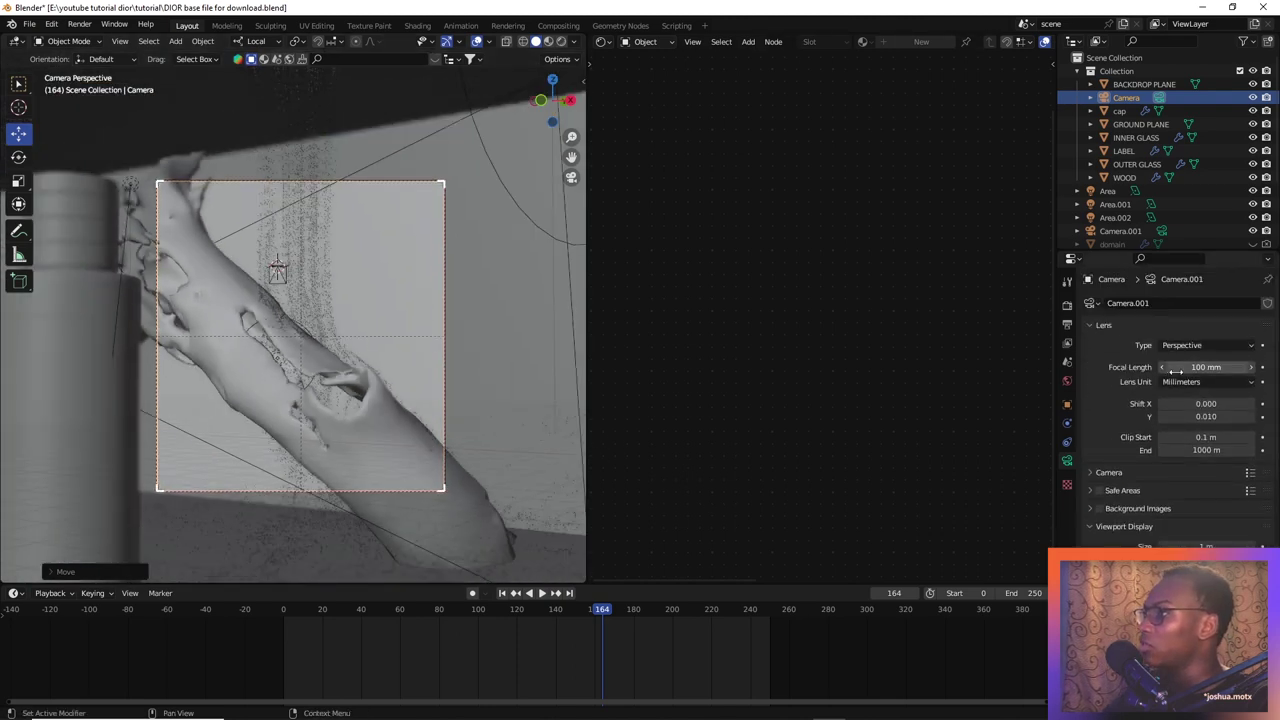
drag(1205, 367, 1257, 367)
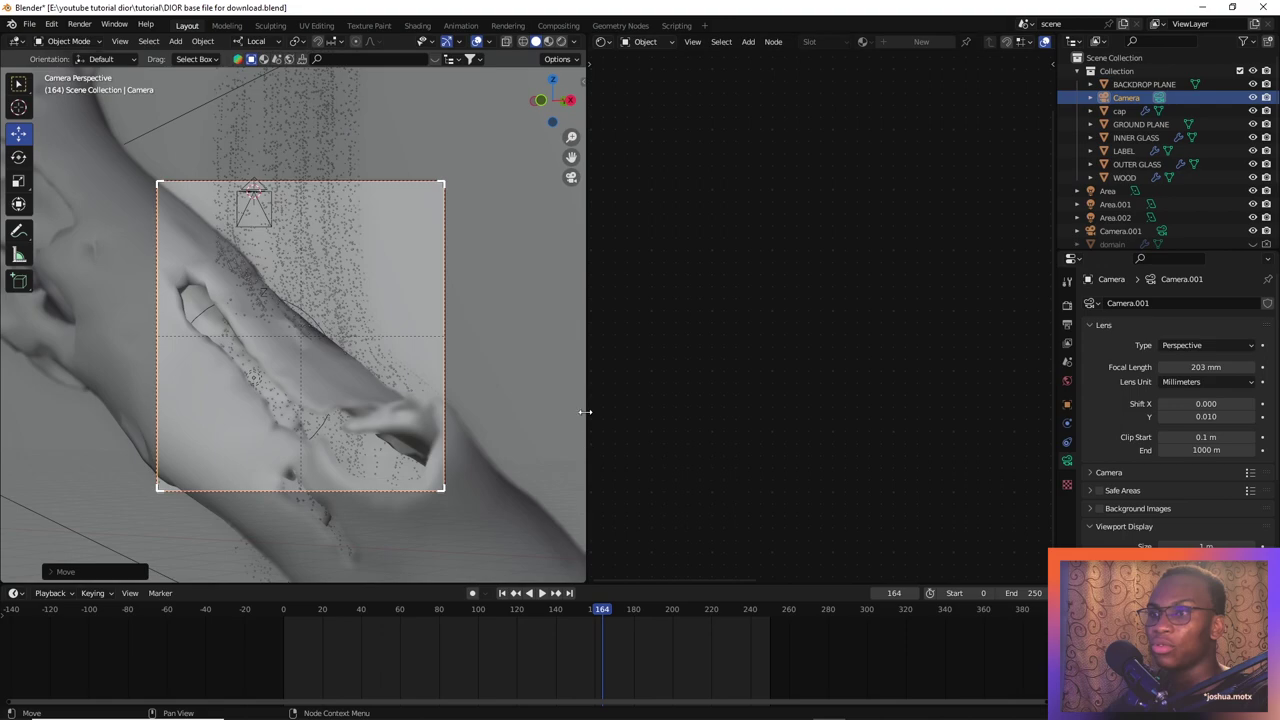
key(z)
click(570, 322)
In solid shading, select the arrows focus empty near the wood and move it along the Z axis
mouse_move(420, 340)
middle_down()
mouse_move(320, 350)
mouse_move(294, 375)
middle_up()
scroll(294, 377, up, 5)
key(z)
click(211, 305)
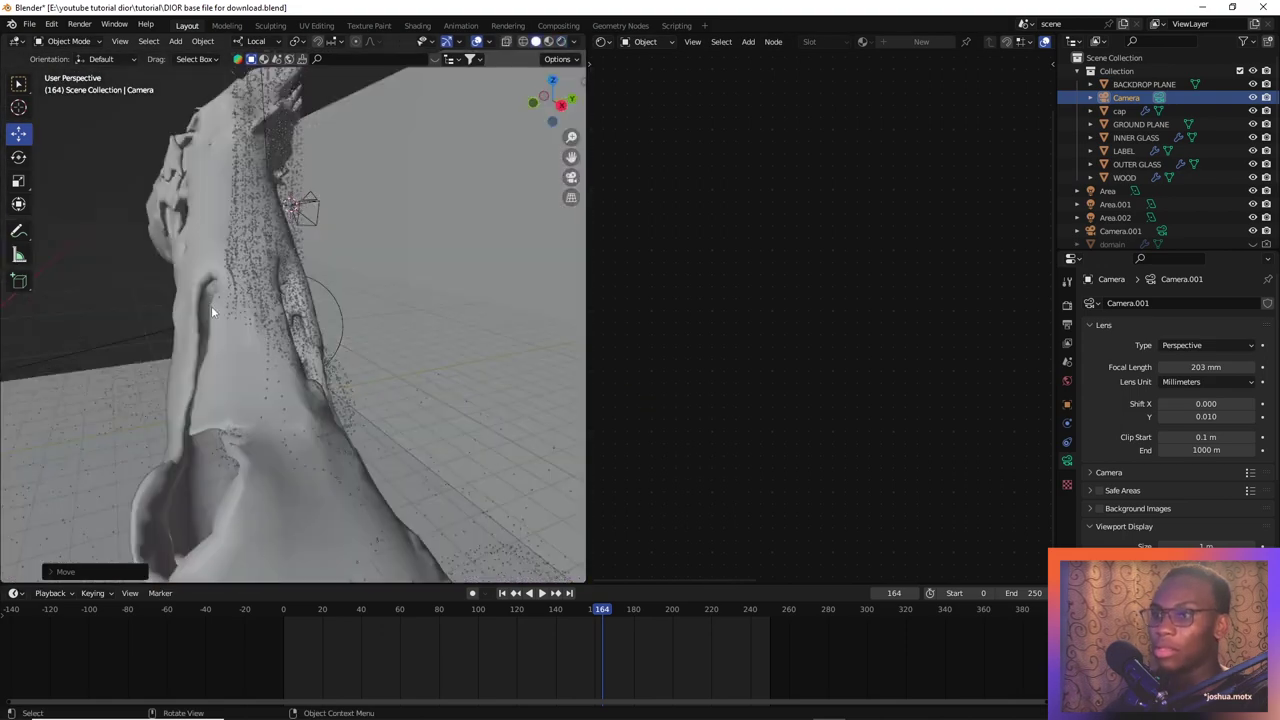
mouse_move(251, 314)
middle_down()
mouse_move(283, 344)
mouse_move(266, 306)
middle_up()
click(318, 348)
click(264, 313)
key(g)
key(z)
click(291, 290)
Enlarge the focus empty, shift it toward the falling particles, and check its placement from the camera
key(s)
click(387, 331)
drag(296, 290, 323, 274)
key(KP_0)
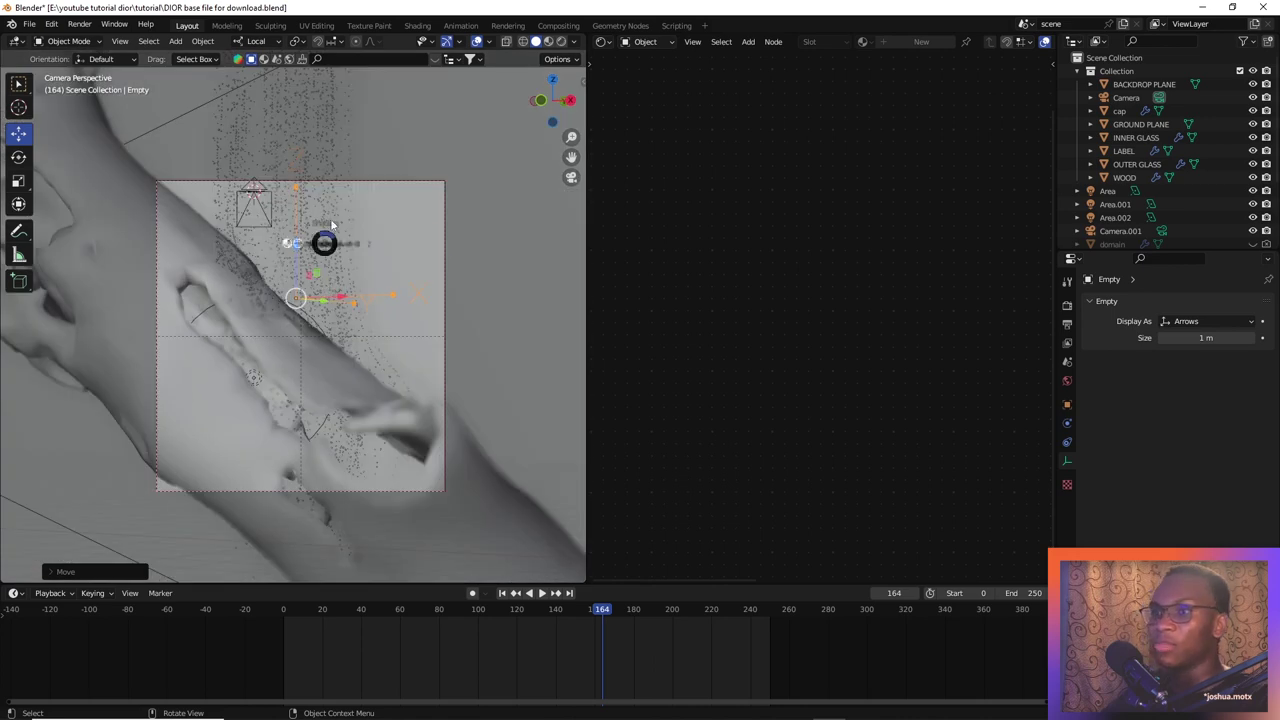
Preview the particle focus in rendered shading through the camera with viewport overlays hidden
key(z)
click(342, 173)
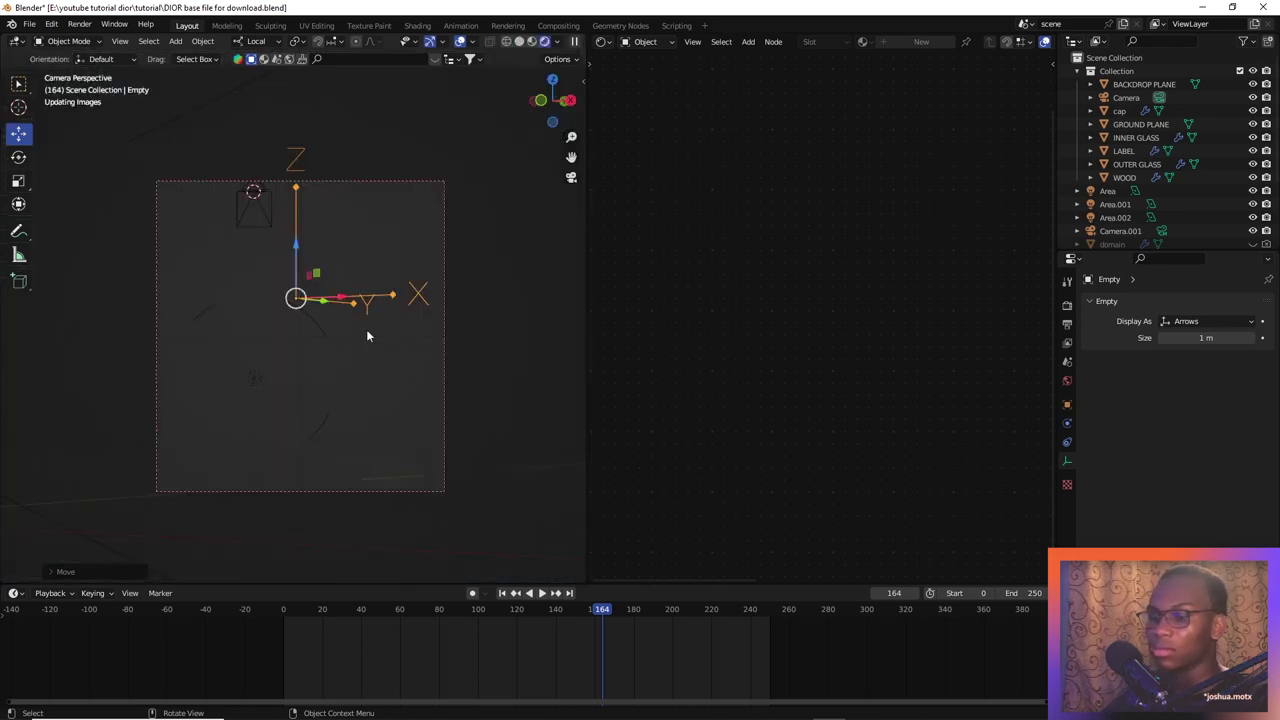
scroll(392, 428, up, 2)
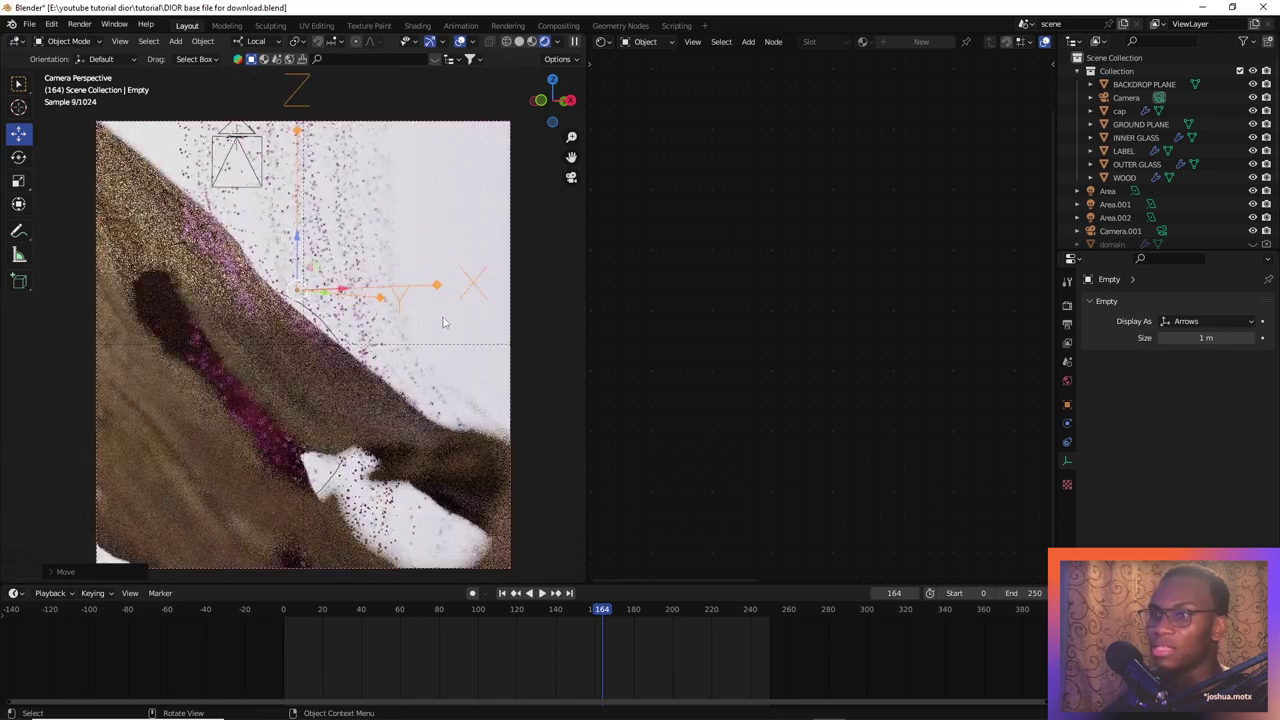
scroll(443, 239, up, 4)
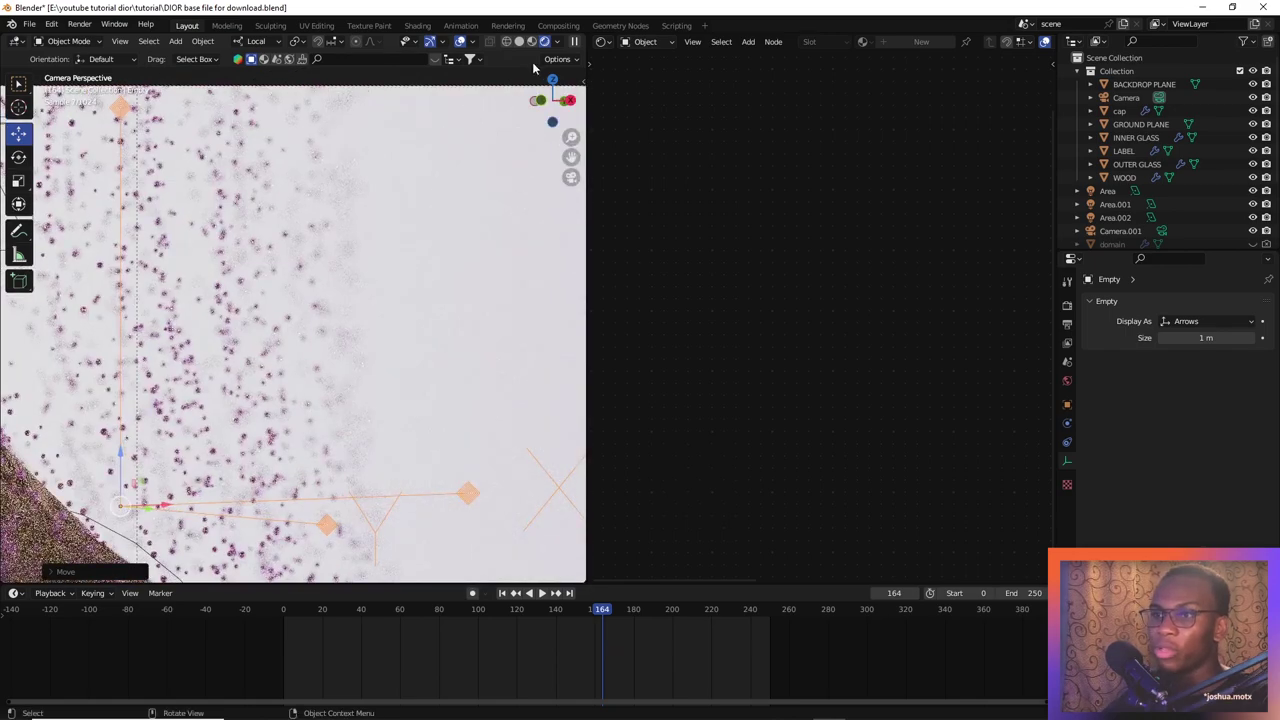
click(460, 42)
scroll(258, 392, down, 5)
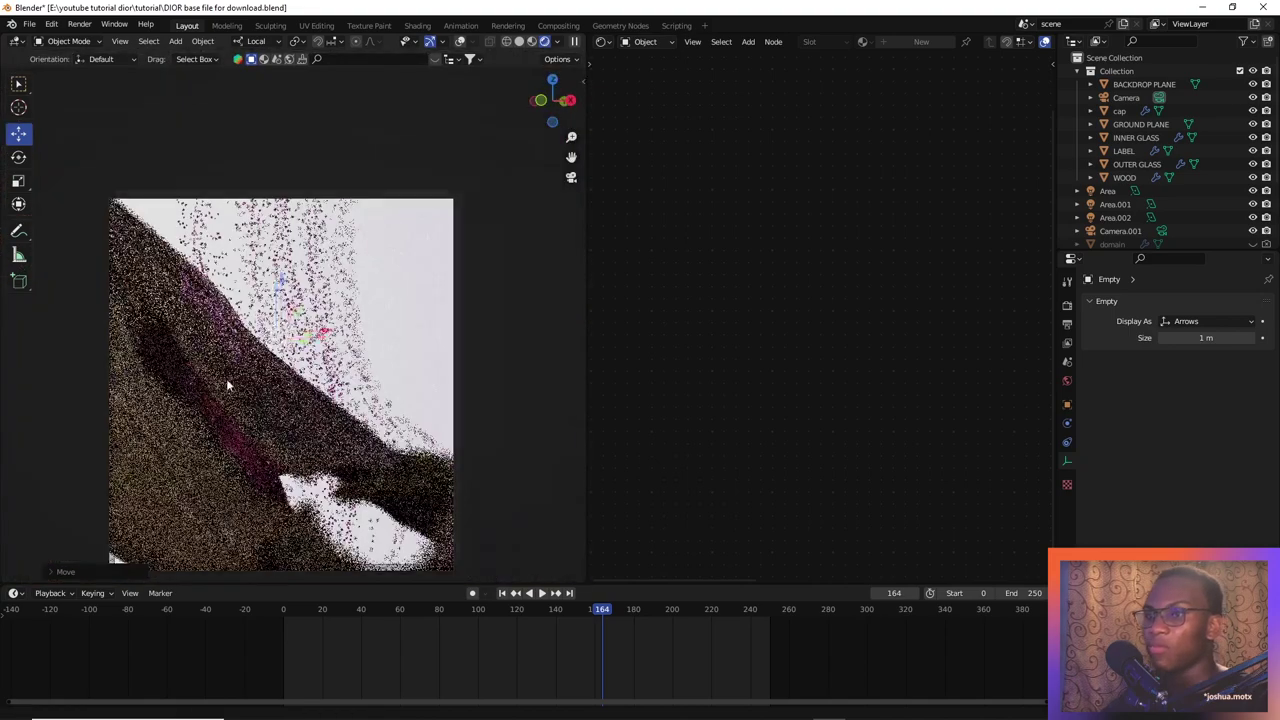
shift+middle_drag(226, 385, 319, 309)
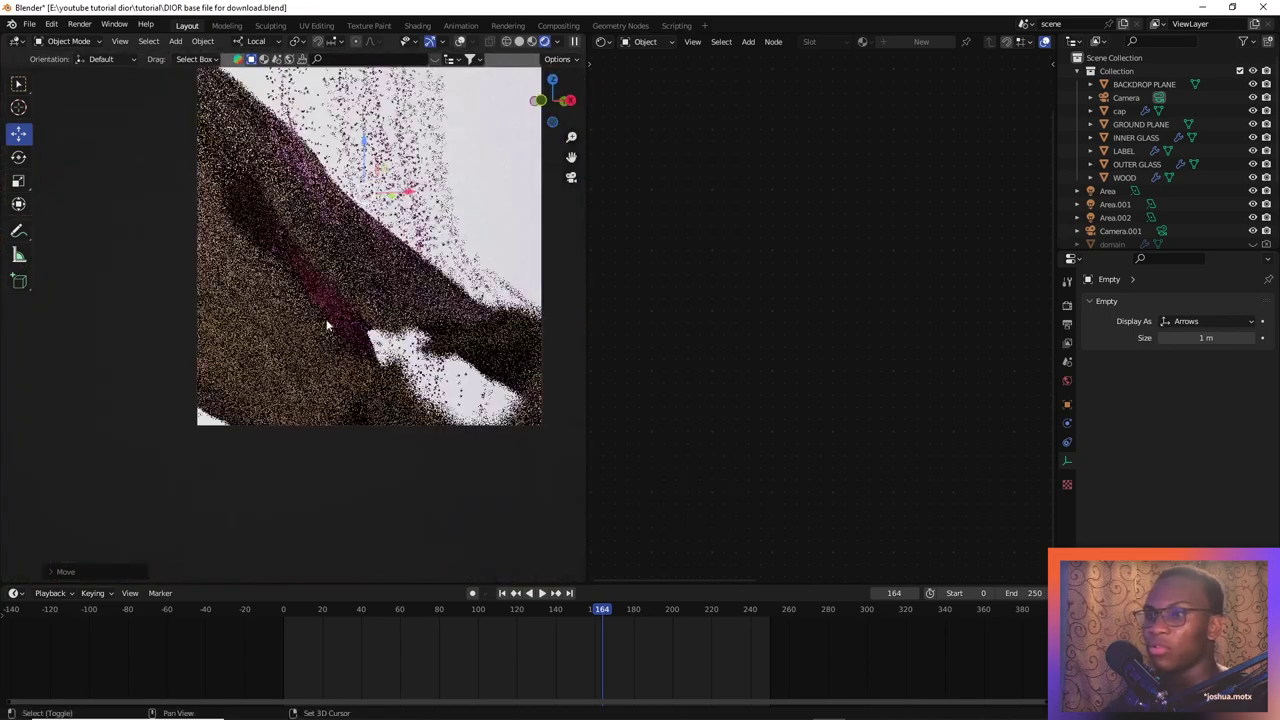
Lower the wood slightly along the global Z axis and clear the selection
click(334, 327)
key(g)
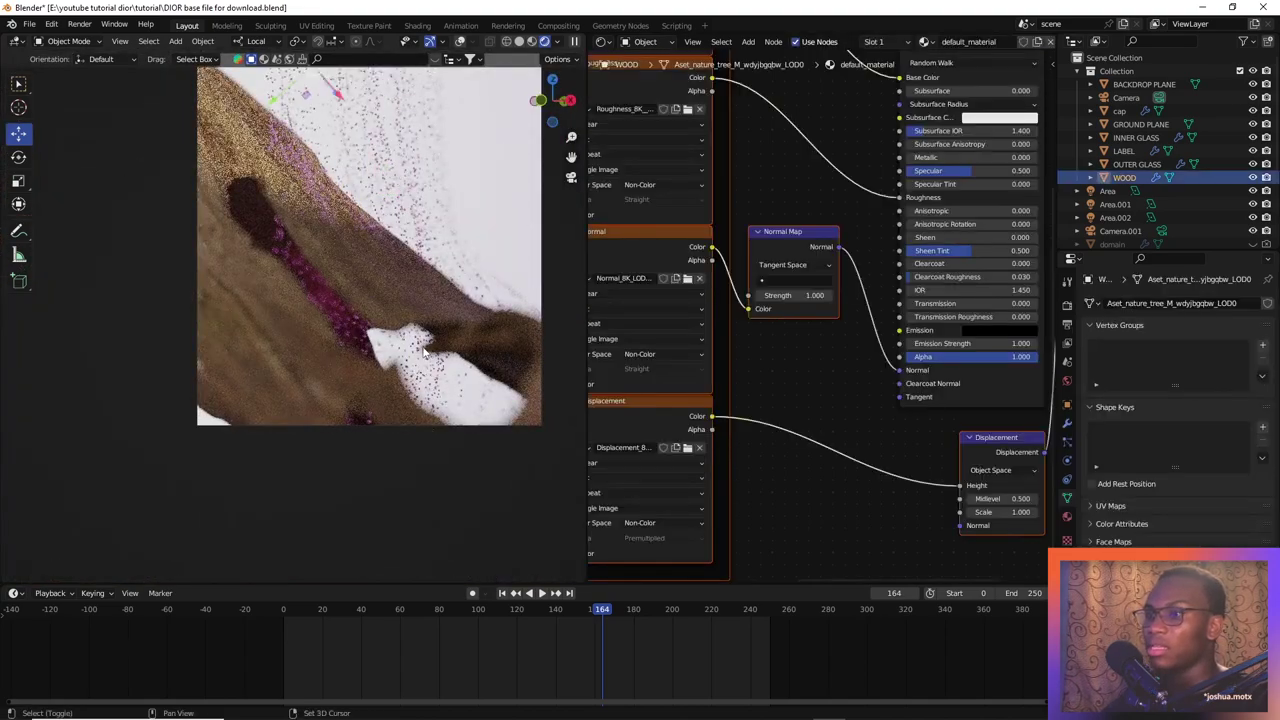
key(z)
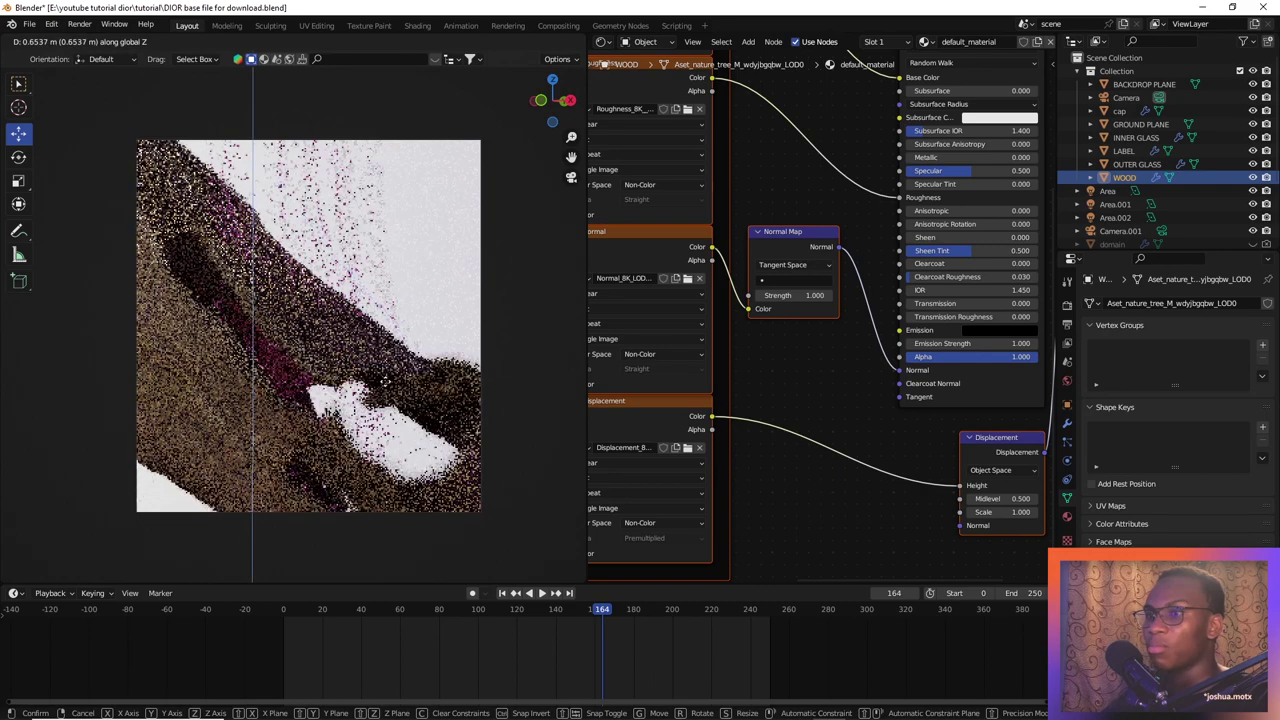
click(383, 436)
click(383, 436)
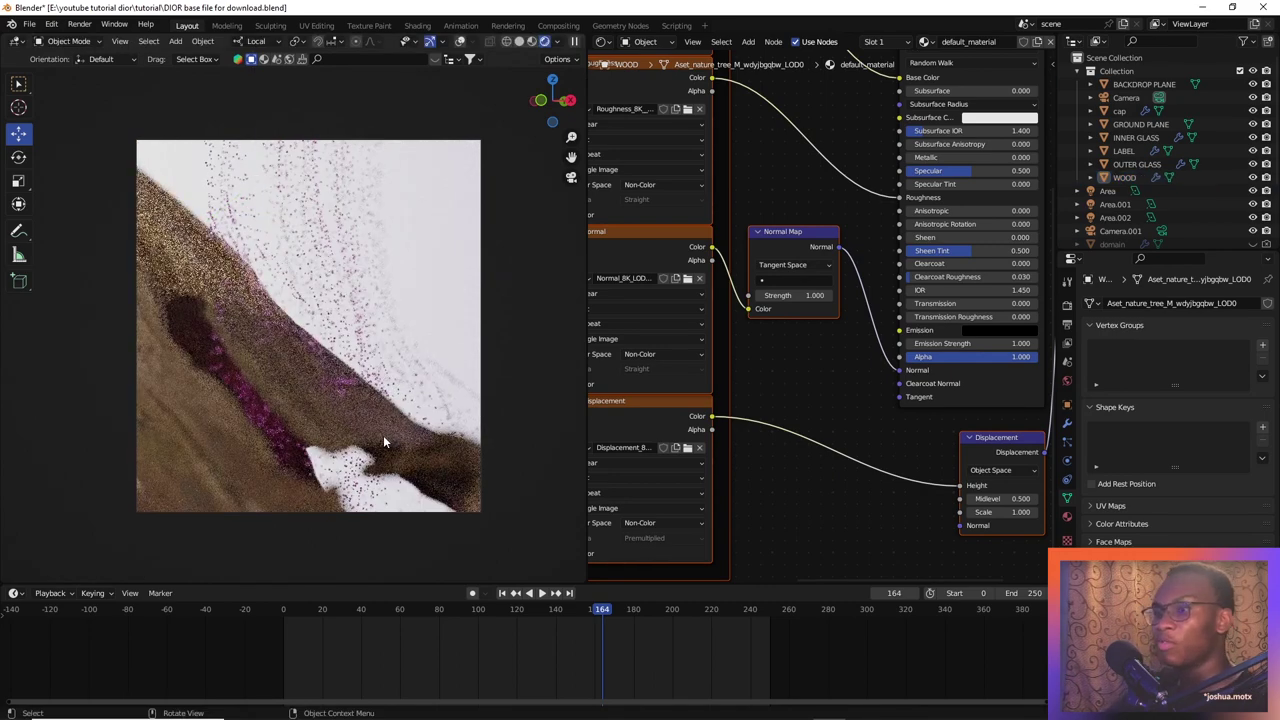
Return to solid shading and show the viewport overlays
key(z)
key(6)
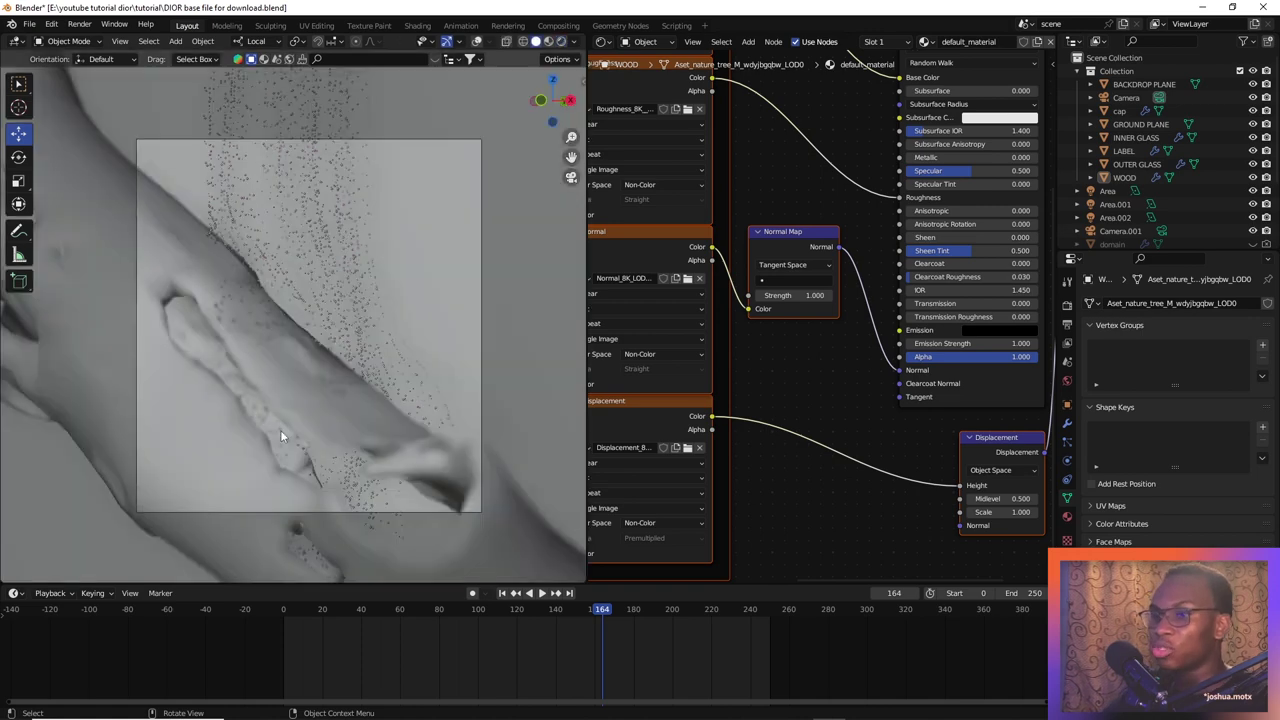
click(478, 42)
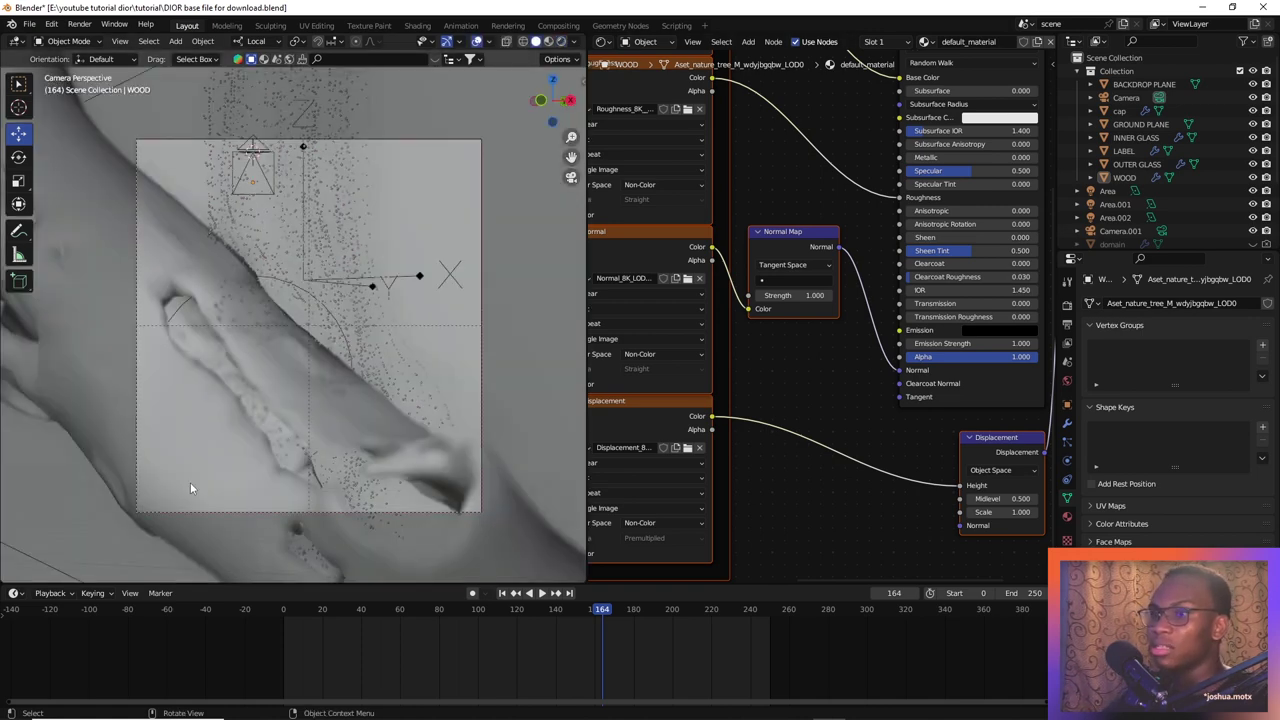
Select the pink point light inside the wood and, in rendered shading, set its power to 600 W and radius to 2.43 m
click(333, 321)
click(333, 319)
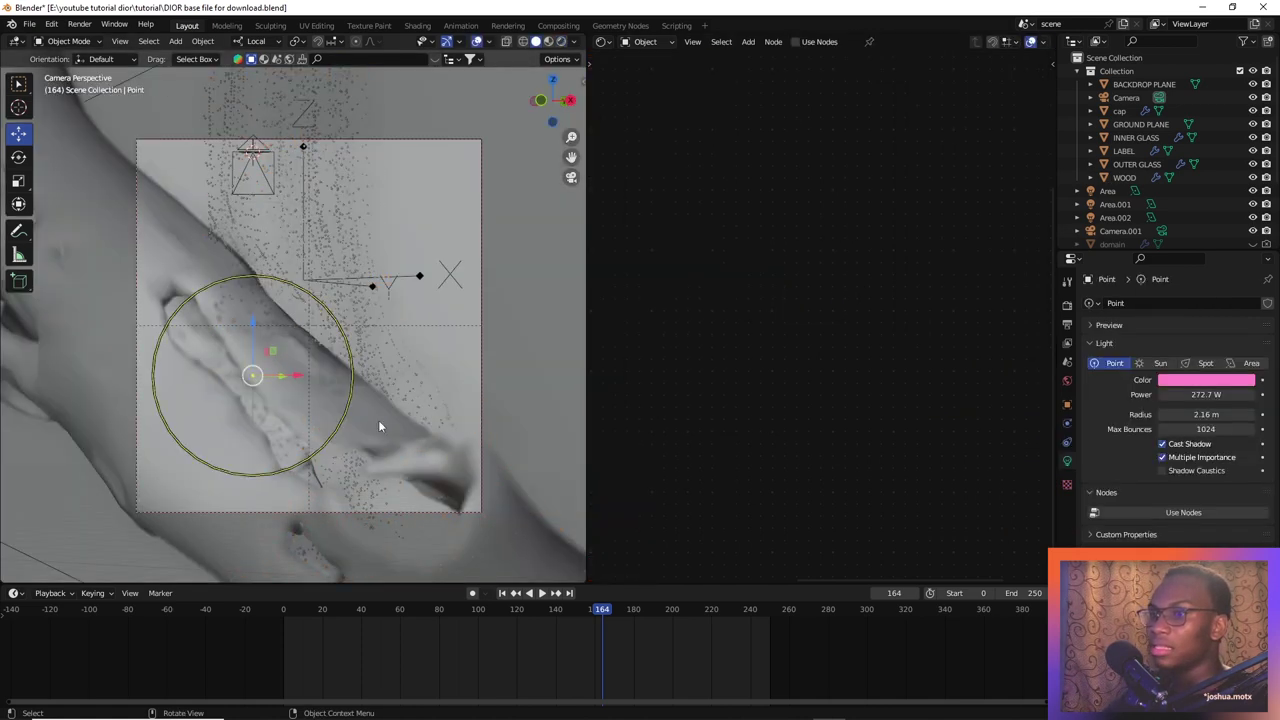
key(z)
key(8)
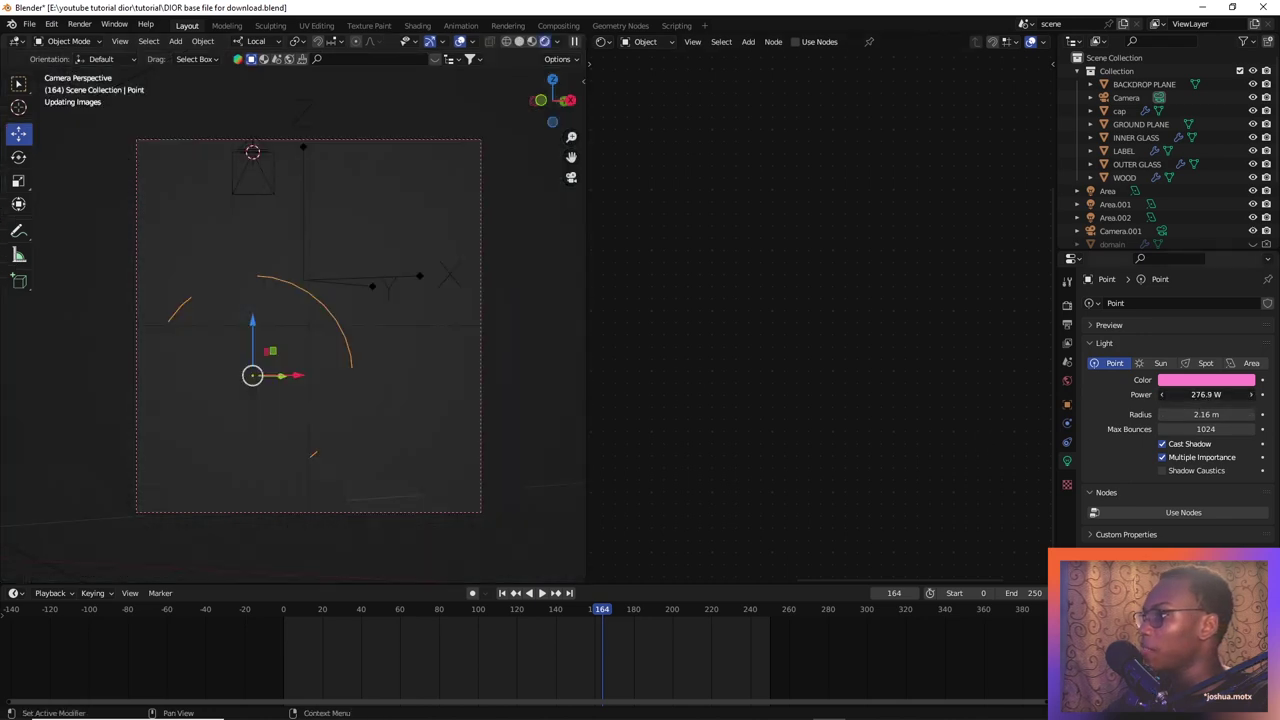
drag(1196, 395, 1206, 395)
click(1195, 381)
click(1200, 395)
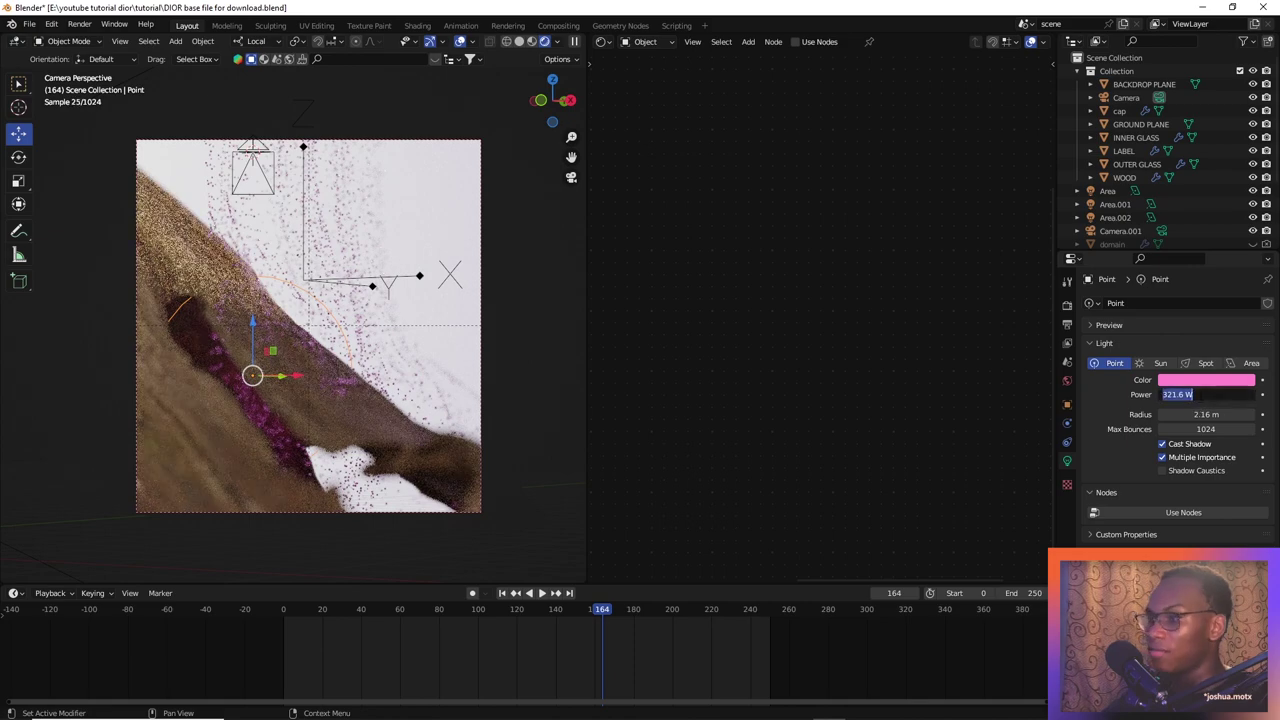
text(600)
key(Return)
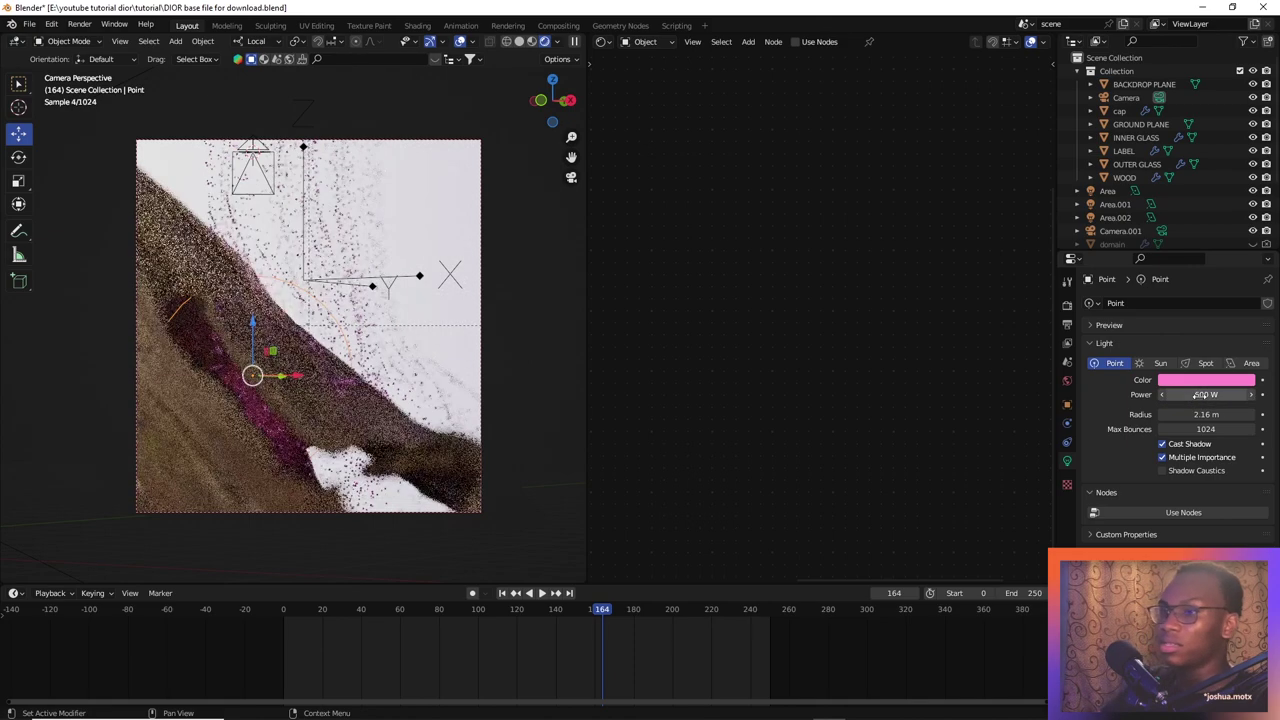
mouse_move(1208, 415)
mouse_down()
mouse_move(1238, 415)
mouse_move(1210, 414)
mouse_up()
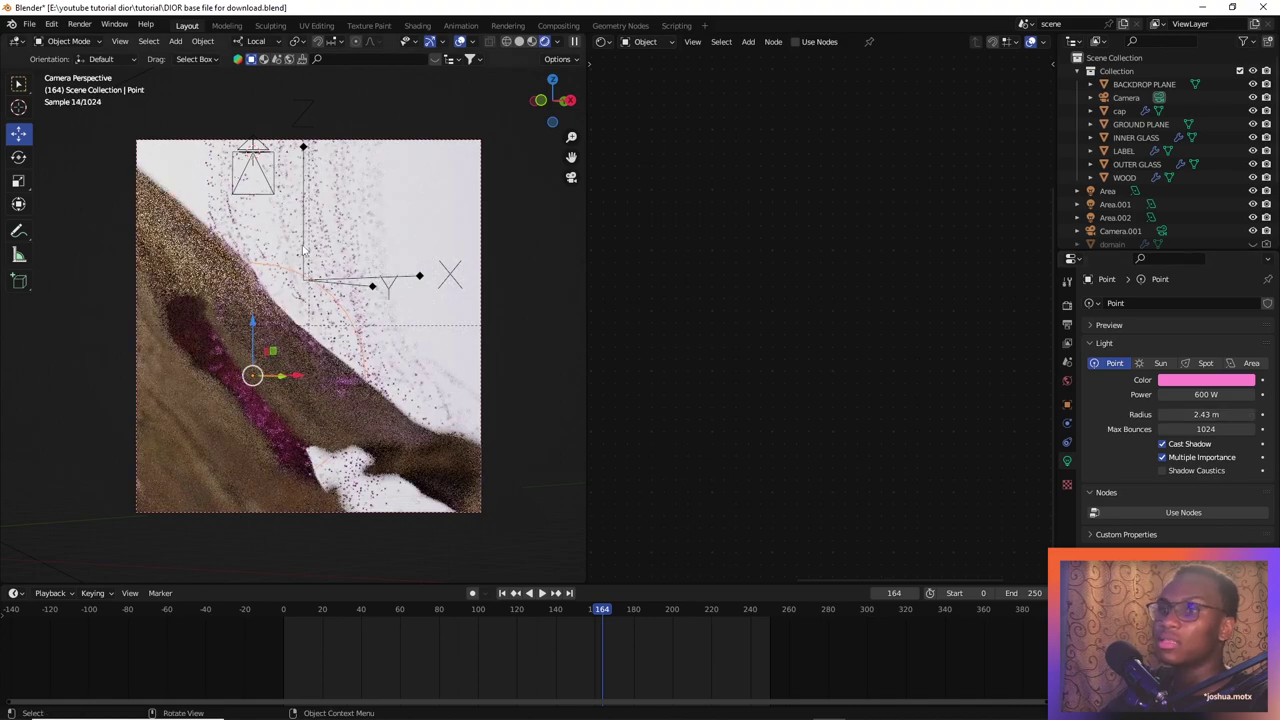
Try scaling down the disk area light beside the wood and check the lighting from the camera
middle_drag(349, 345, 409, 281)
click(402, 274)
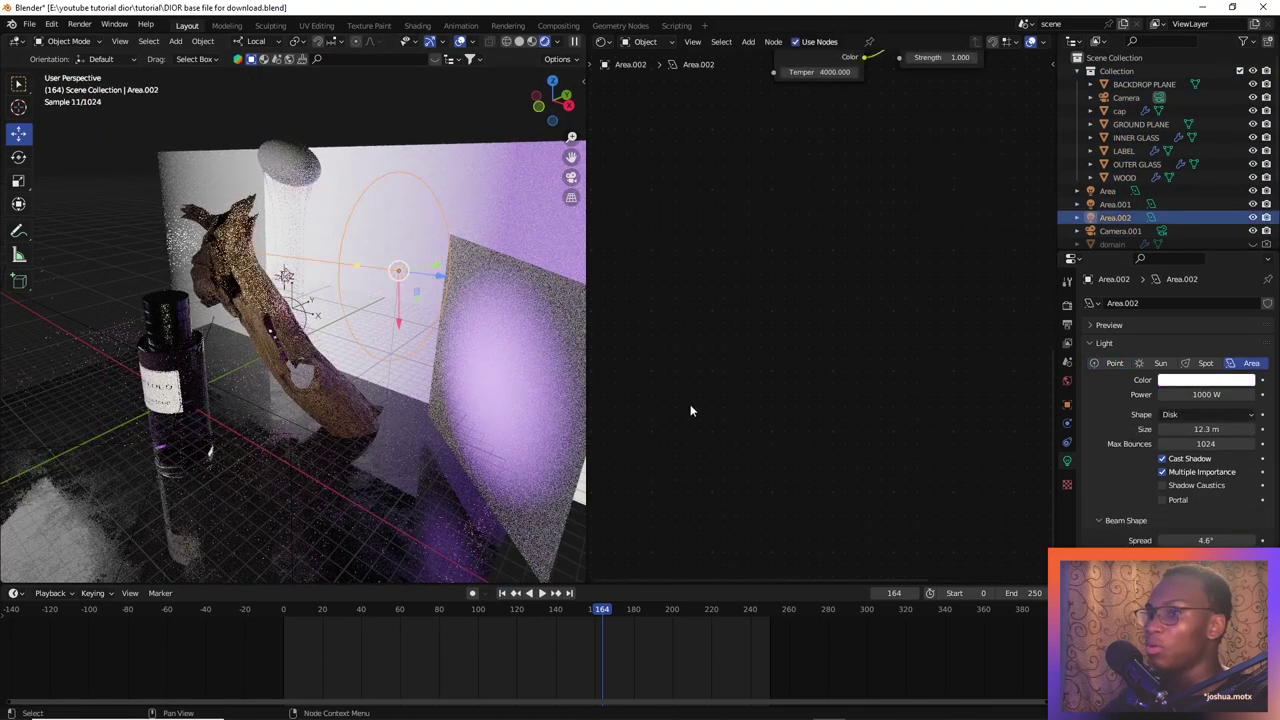
key(s)
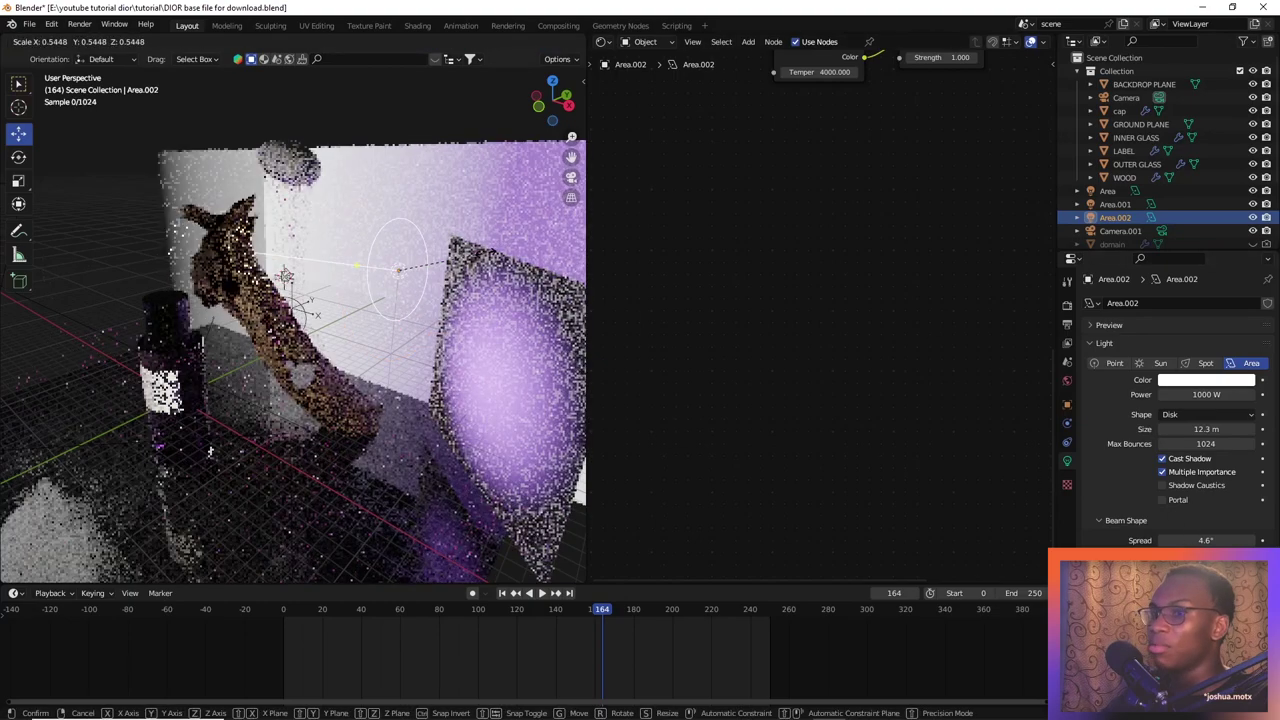
click(495, 250)
key(KP_0)
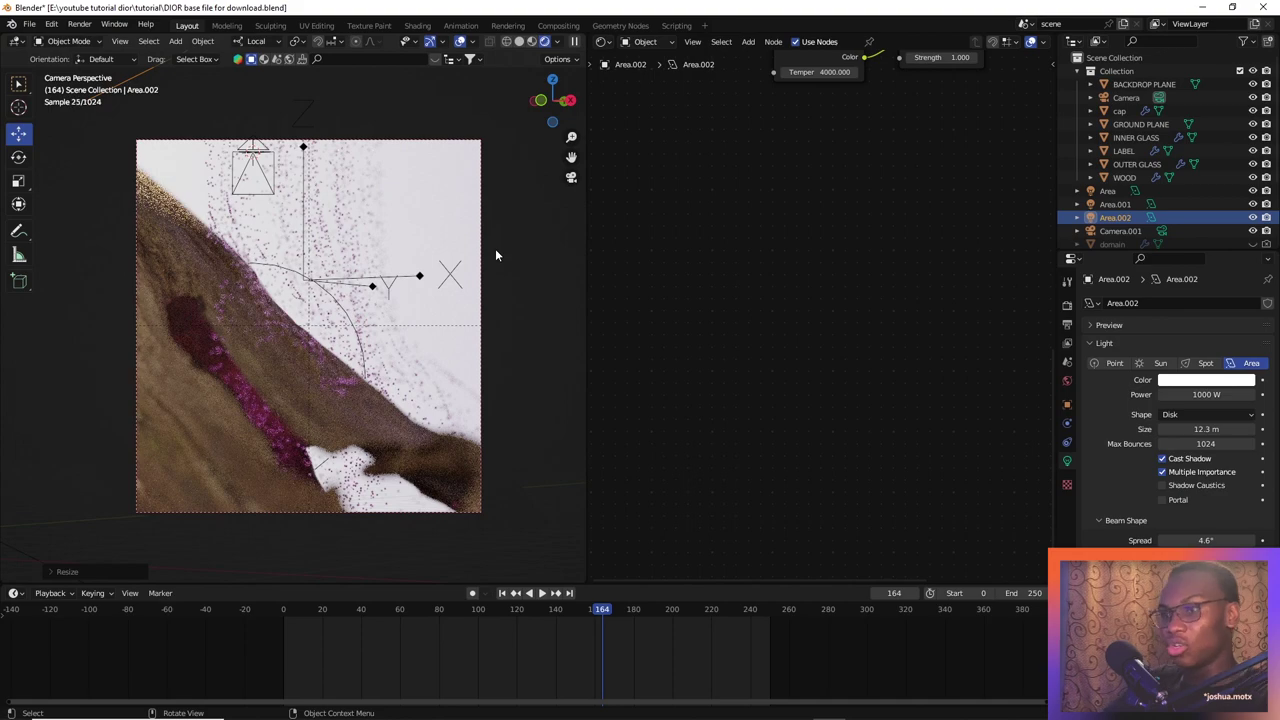
key(r)
key(z)
key(z)
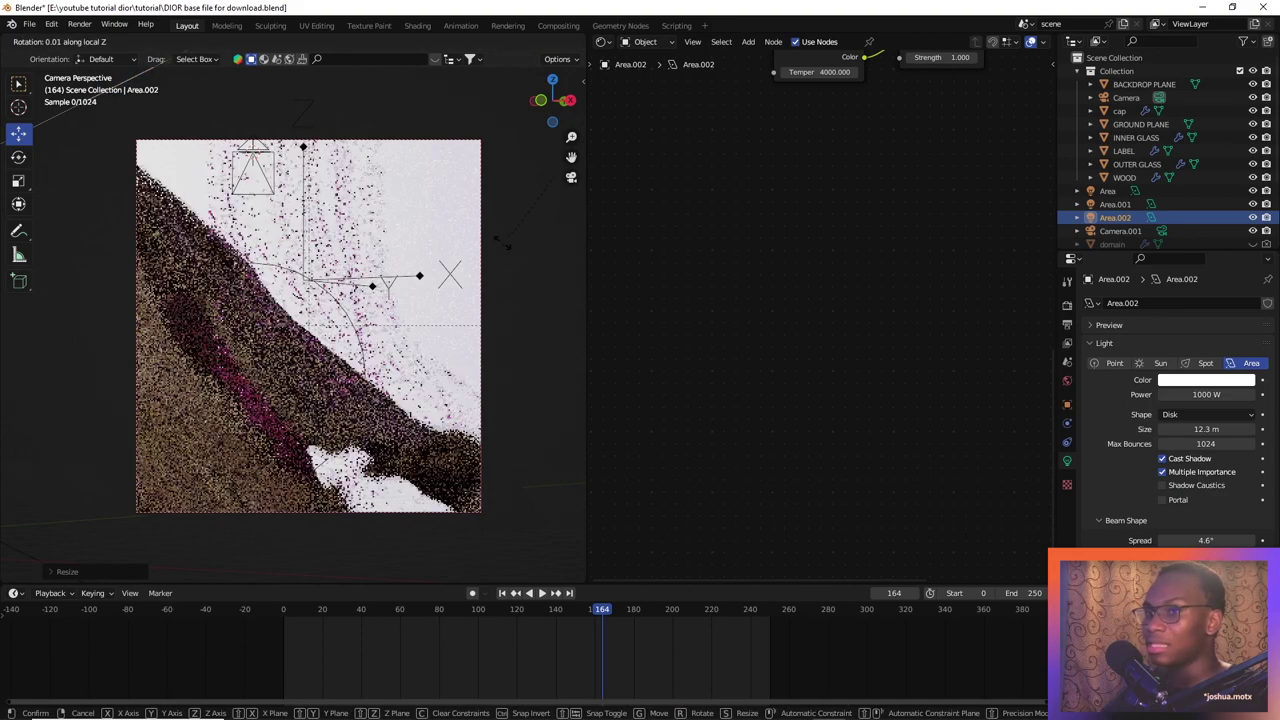
right_click(503, 284)
Try rotating the disk area light about its local Z axis, and undo the area light's changes
middle_drag(502, 285, 419, 384)
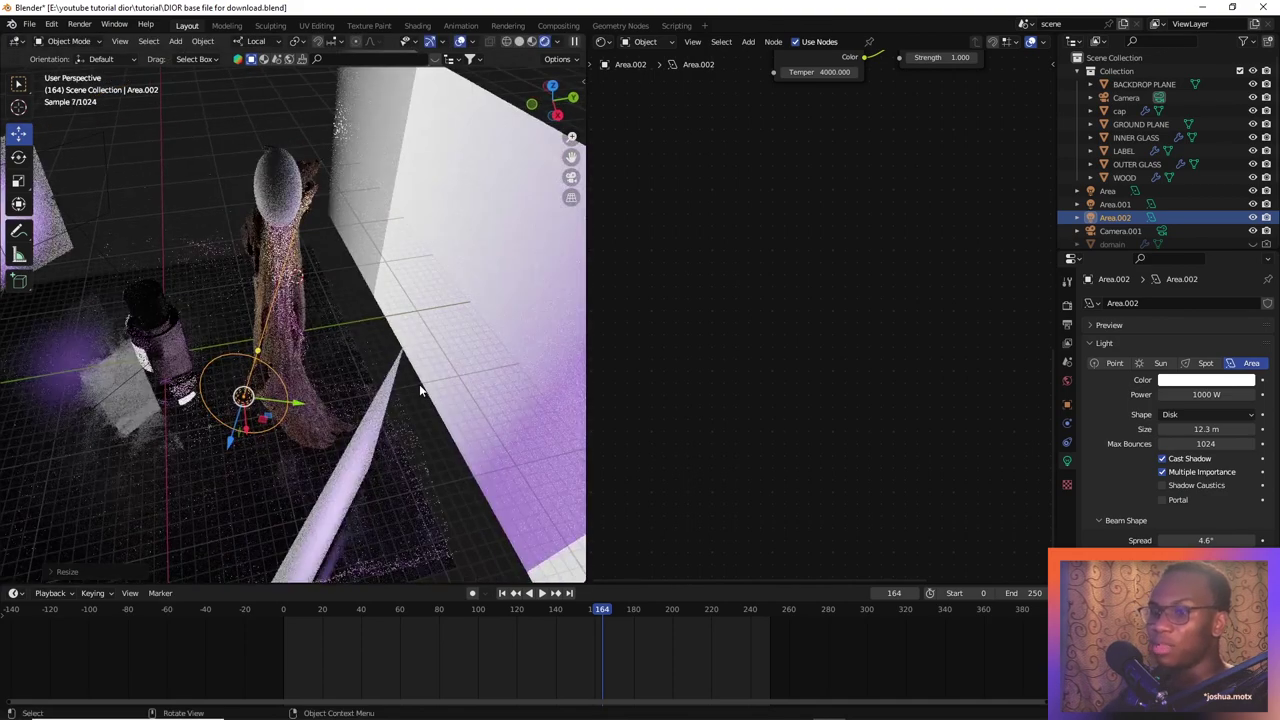
key(r)
key(z)
key(z)
click(427, 340)
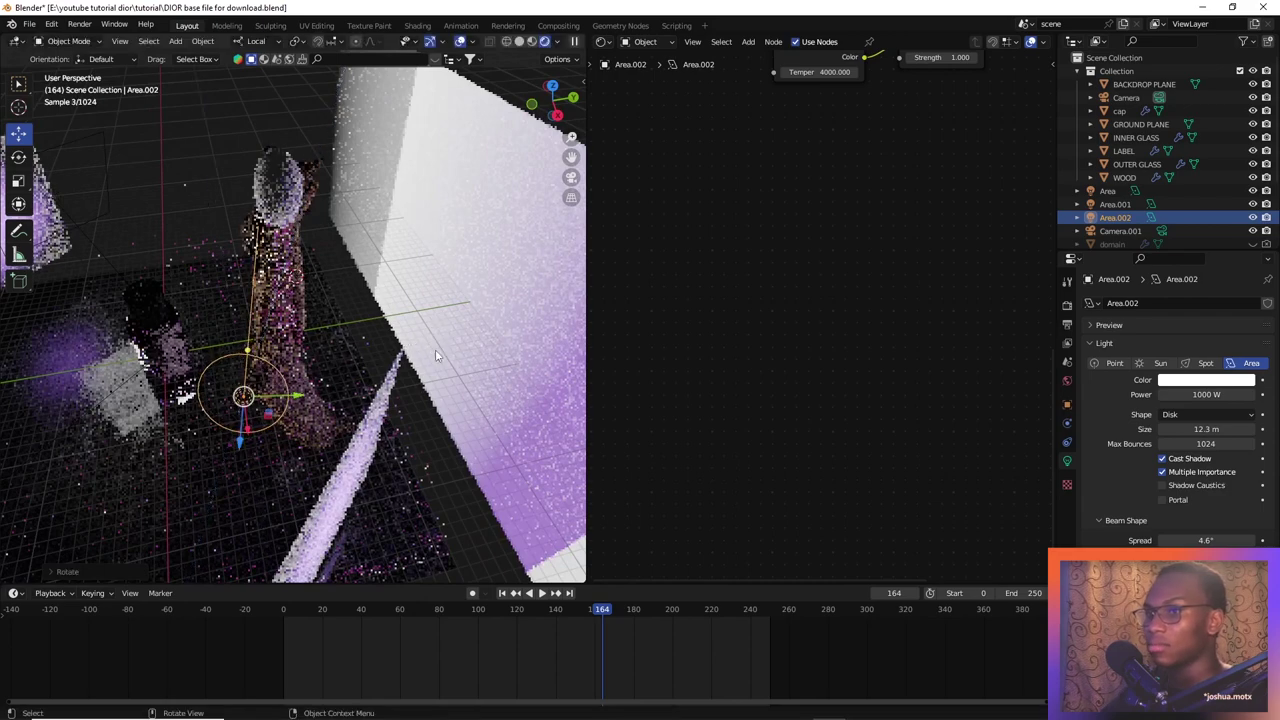
key(KP_0)
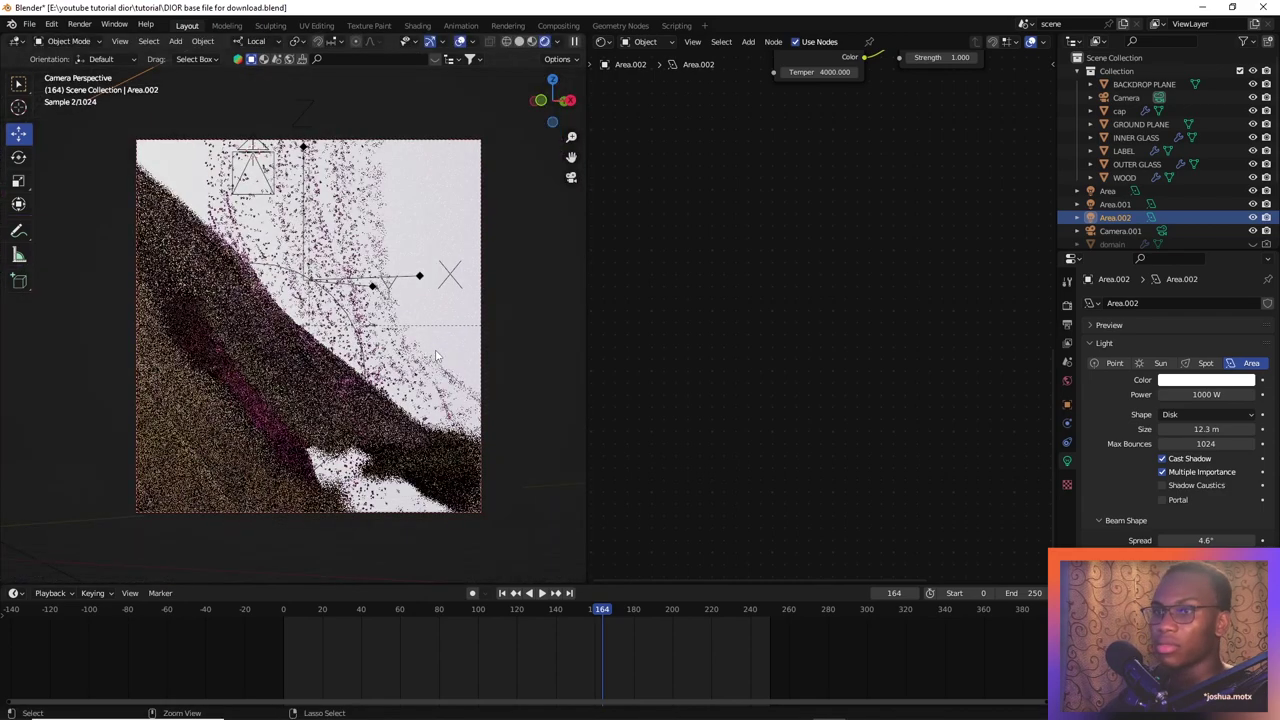
key(ctrl+z)
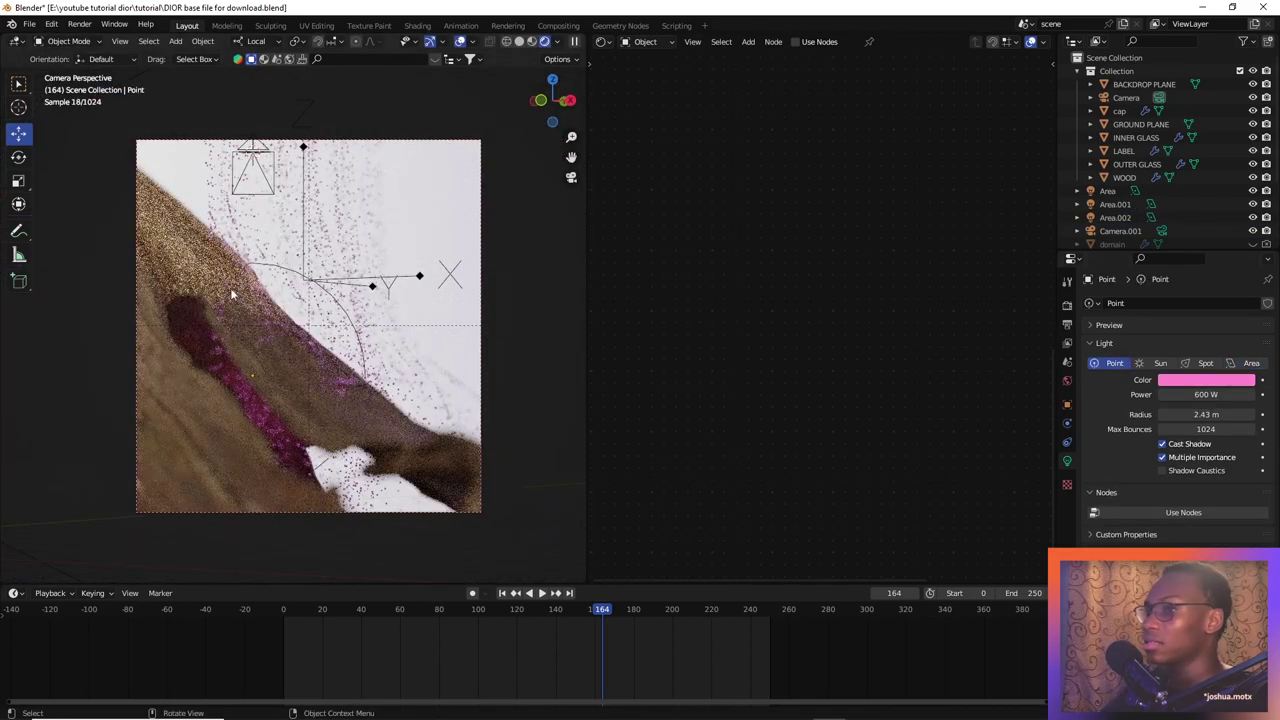
Examine the particles up close and play the animation through the camera in rendered and solid shading
scroll(399, 355, up, 8)
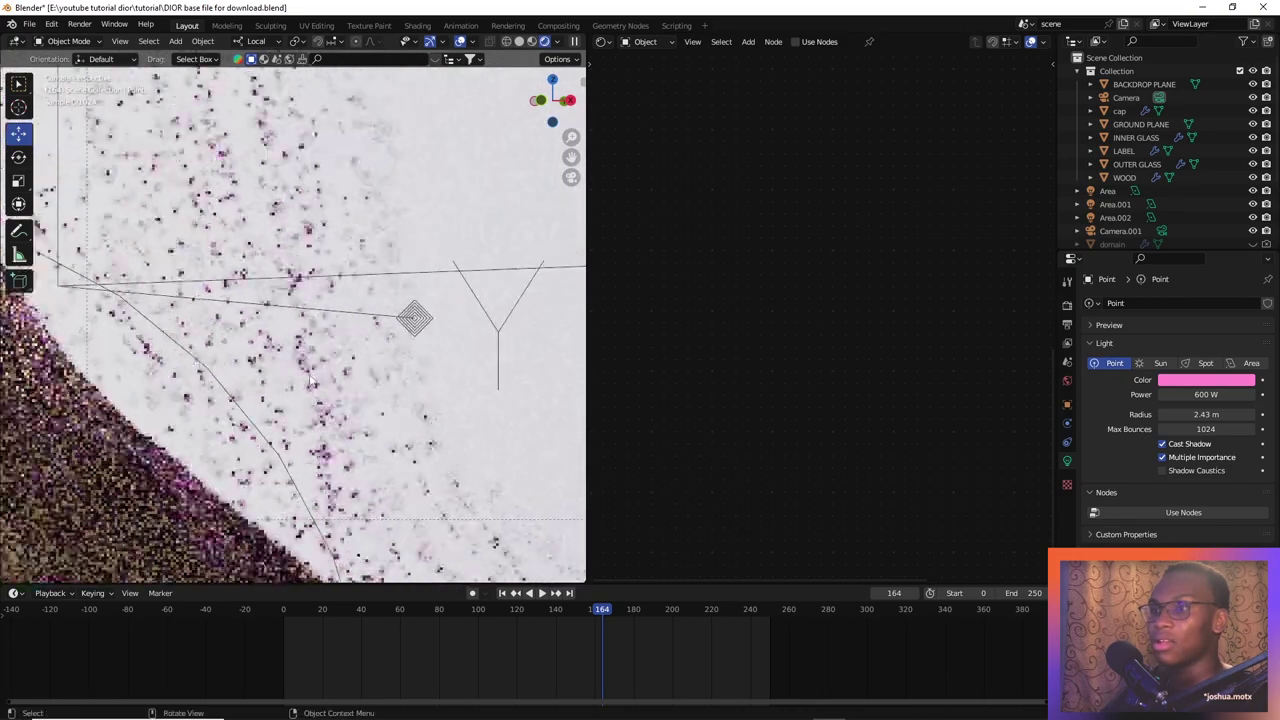
key(space)
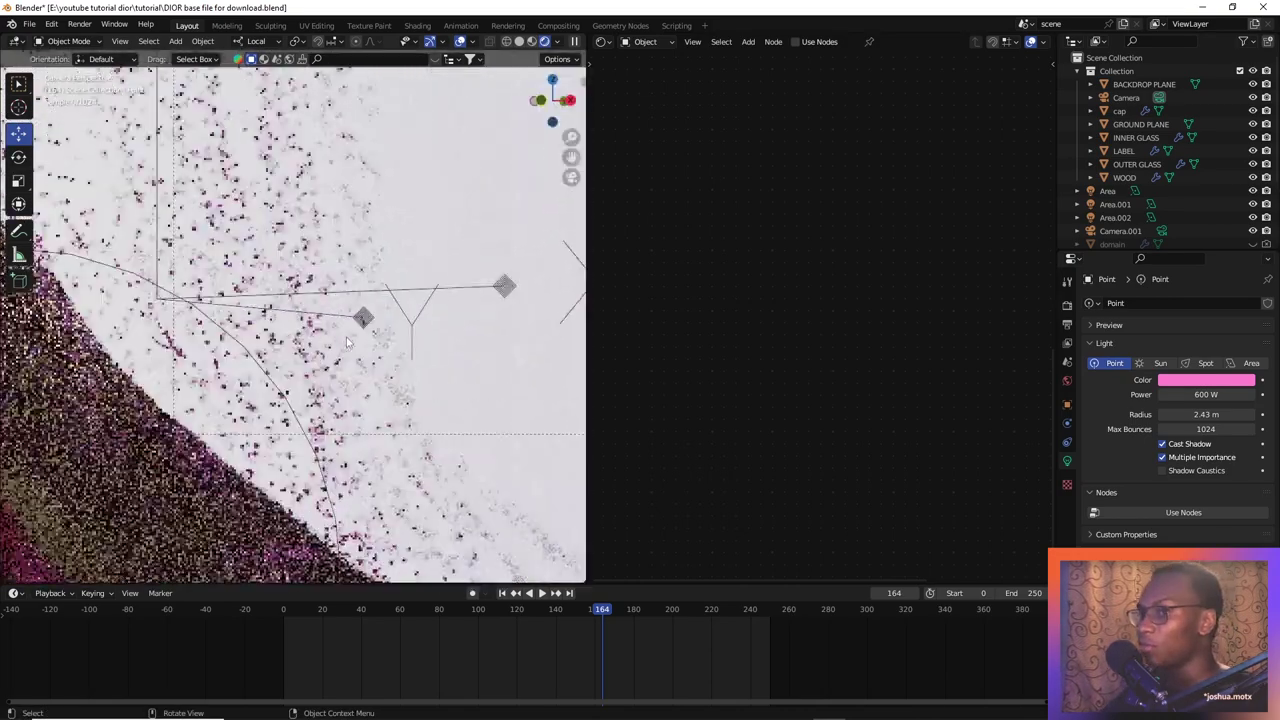
key(space)
key(z)
click(608, 357)
scroll(410, 353, down, 4)
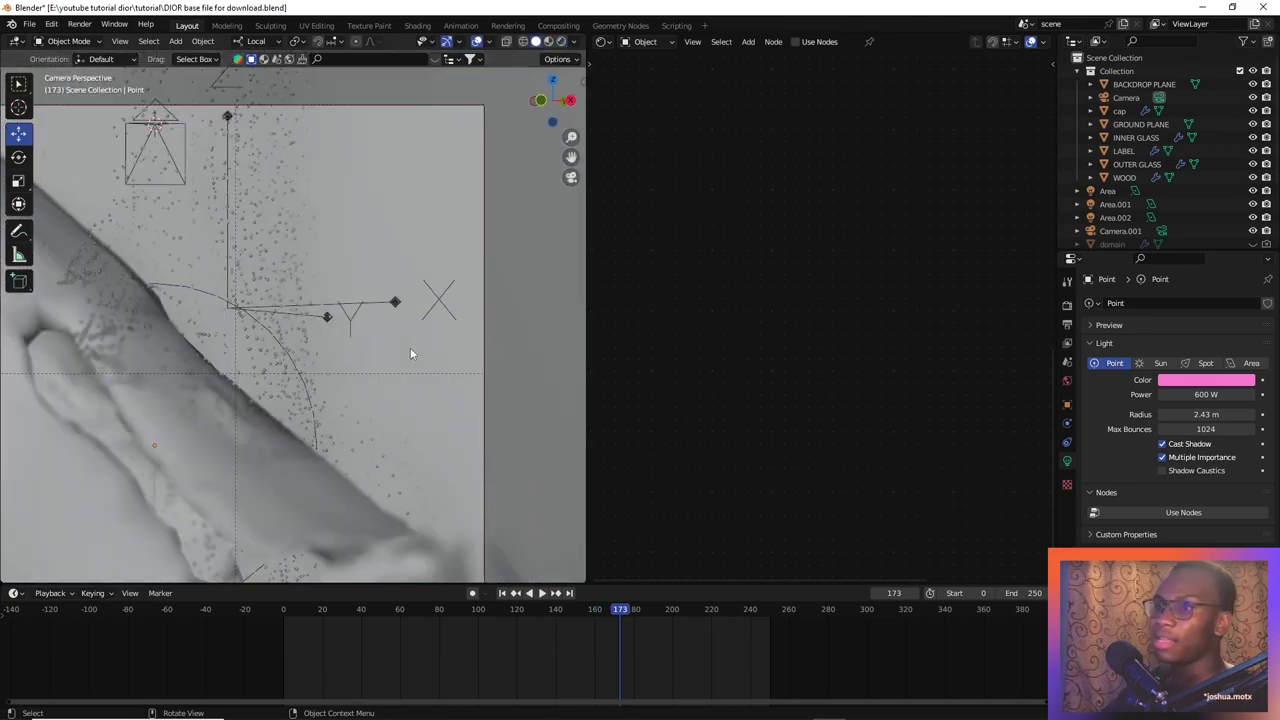
scroll(430, 330, down, 3)
key(space)
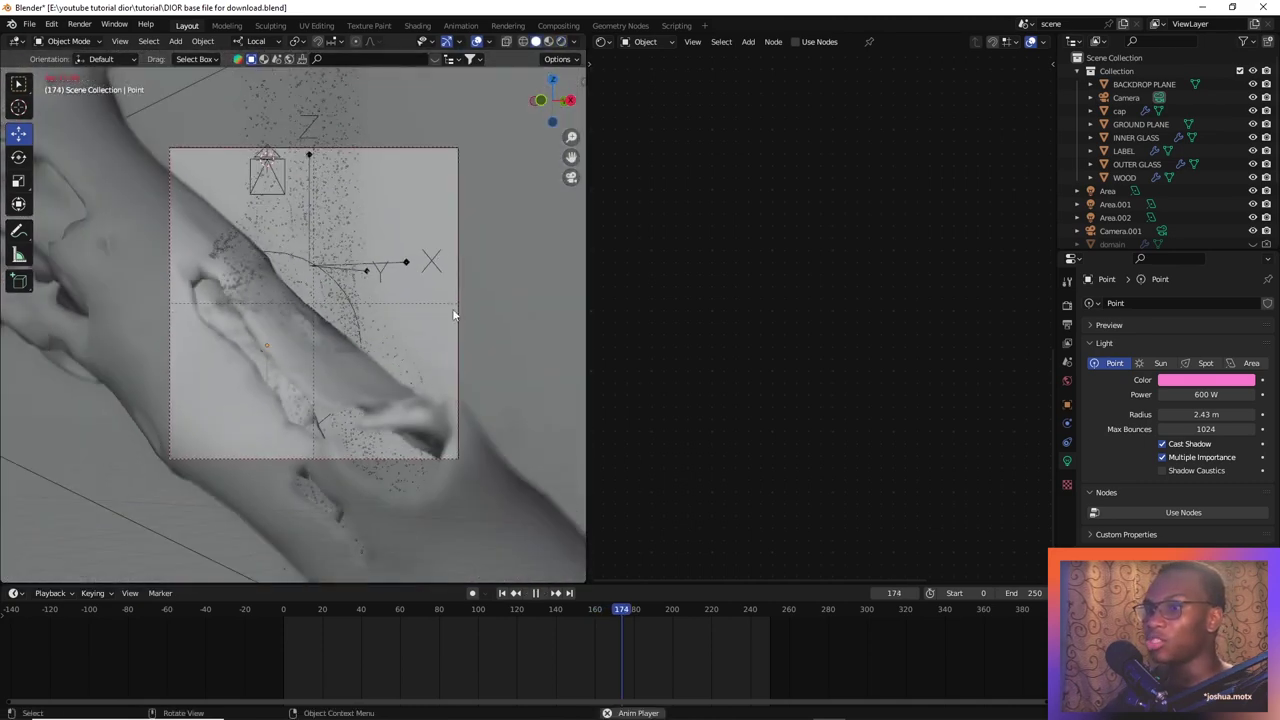